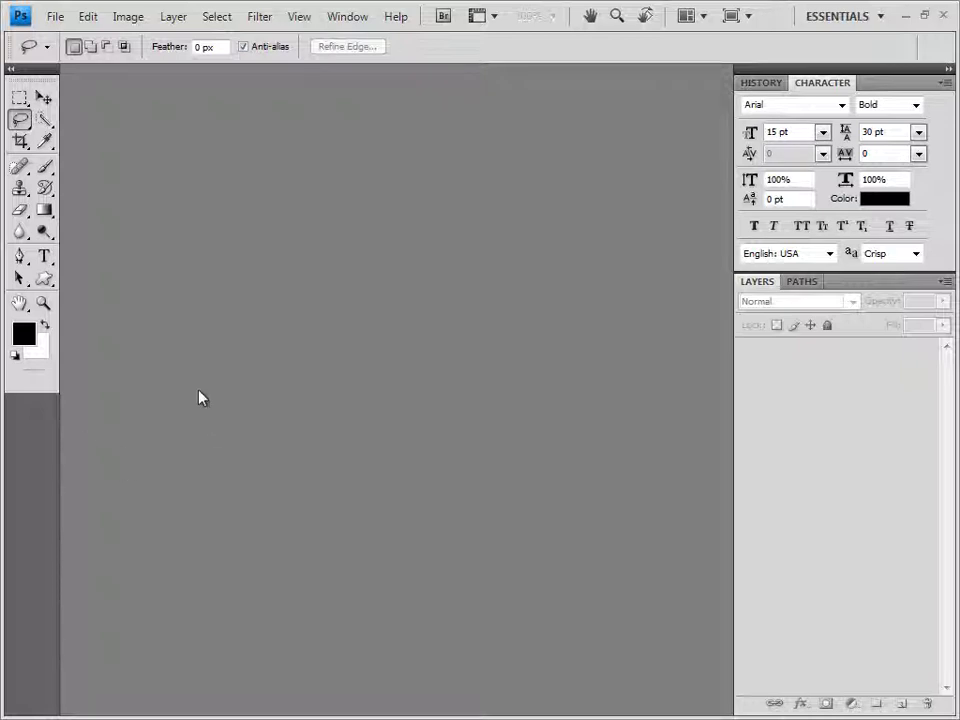
- Create a new white RGB document 400 pixels wide and 500 pixels high at 72 pixels/inch, and float its window
{"action": "key", "text": "ctrl+n"}
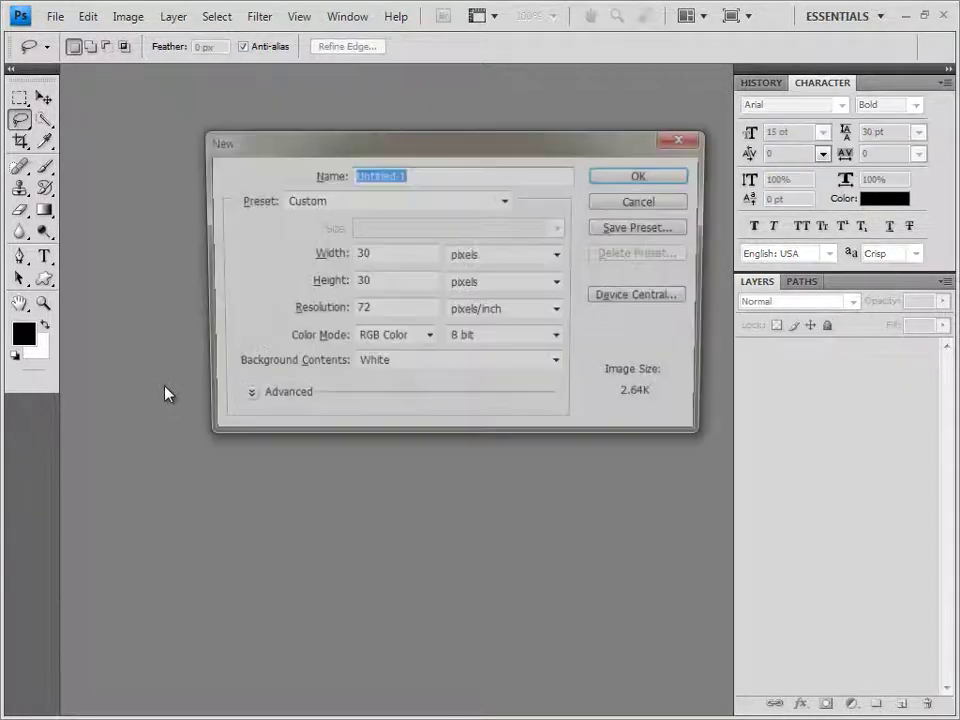
{"action": "key", "text": "Tab"}
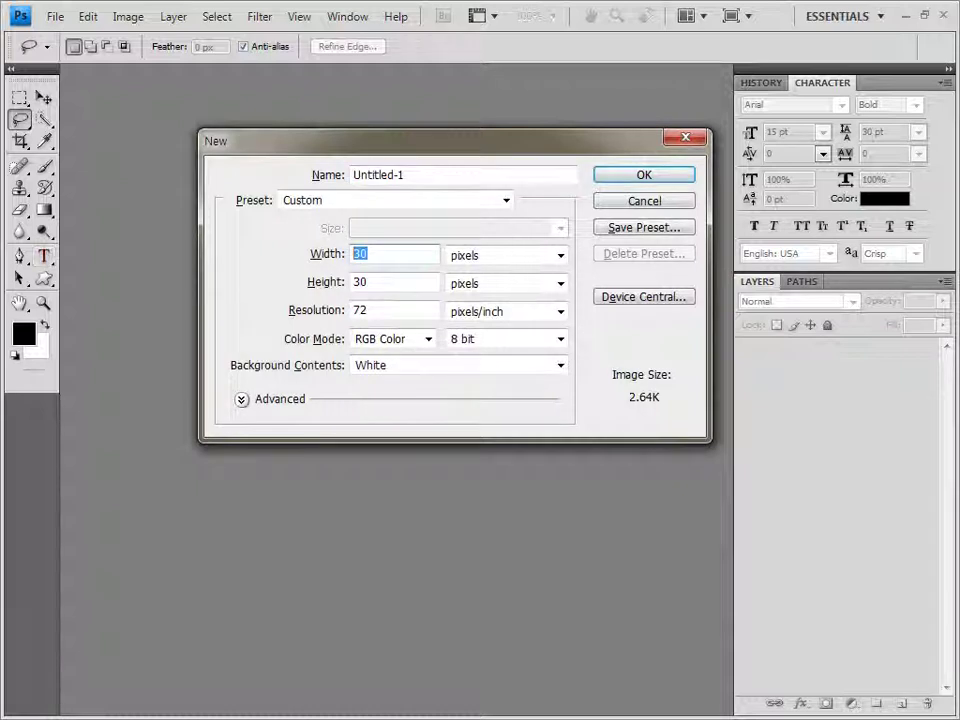
{"action": "type", "text": "400"}
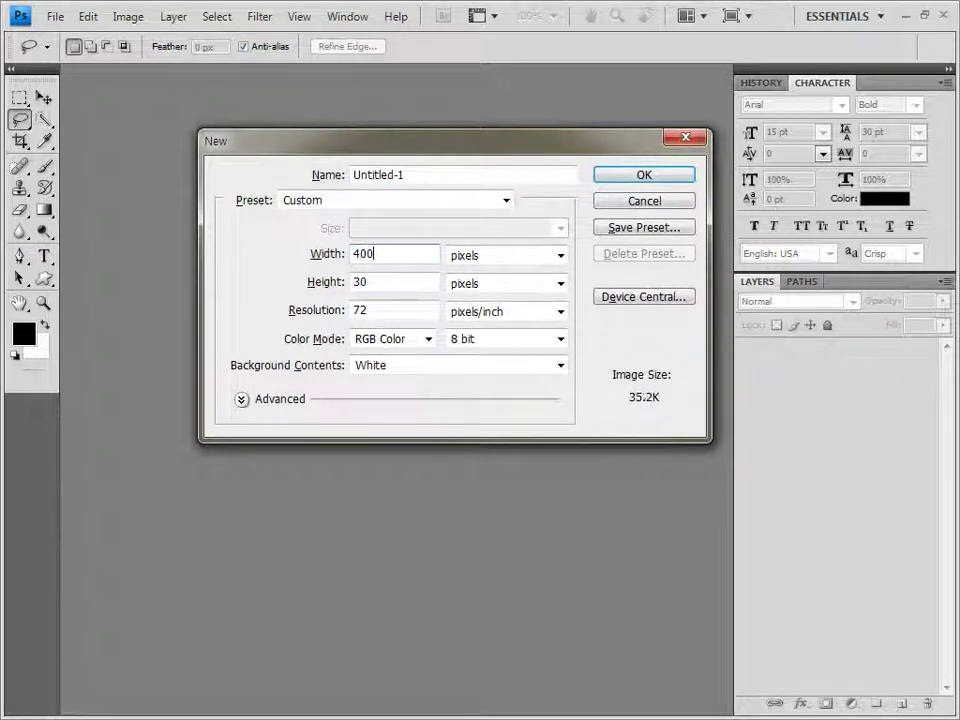
{"action": "key", "text": "Tab"}
{"action": "type", "text": "500"}
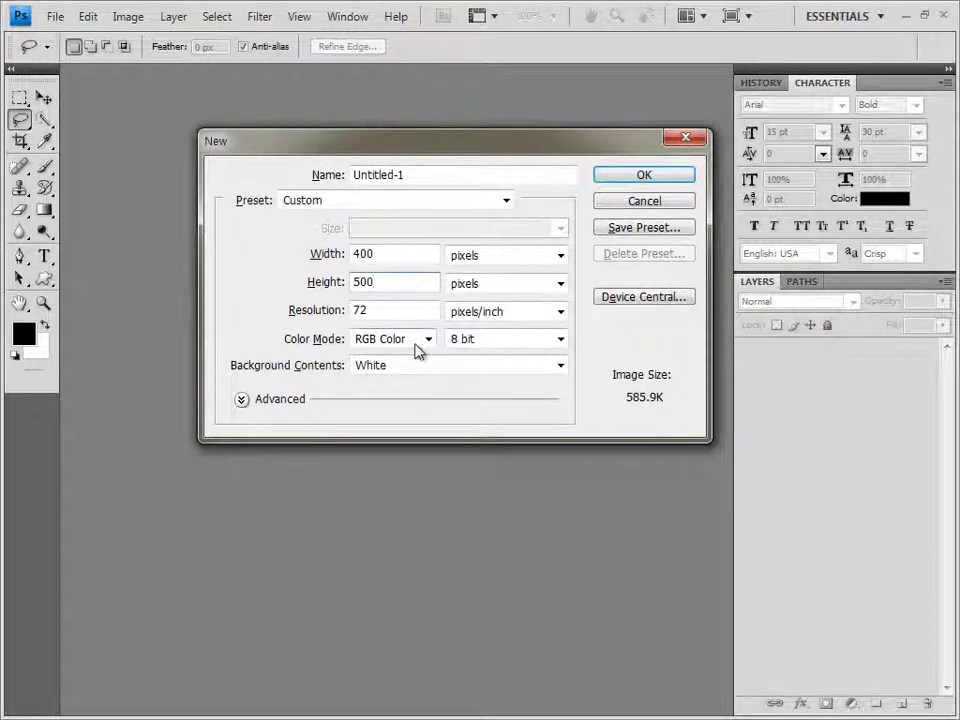
{"action": "left_click", "coordinate": [645, 177]}
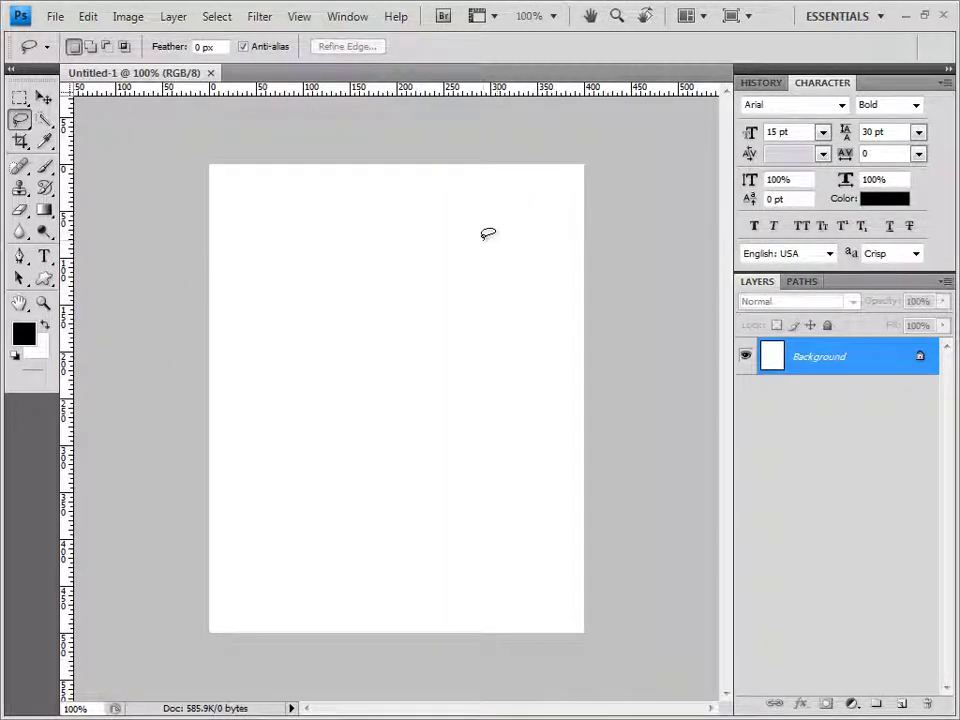
{"action": "left_click_drag", "start_coordinate": [100, 72], "coordinate": [244, 126]}
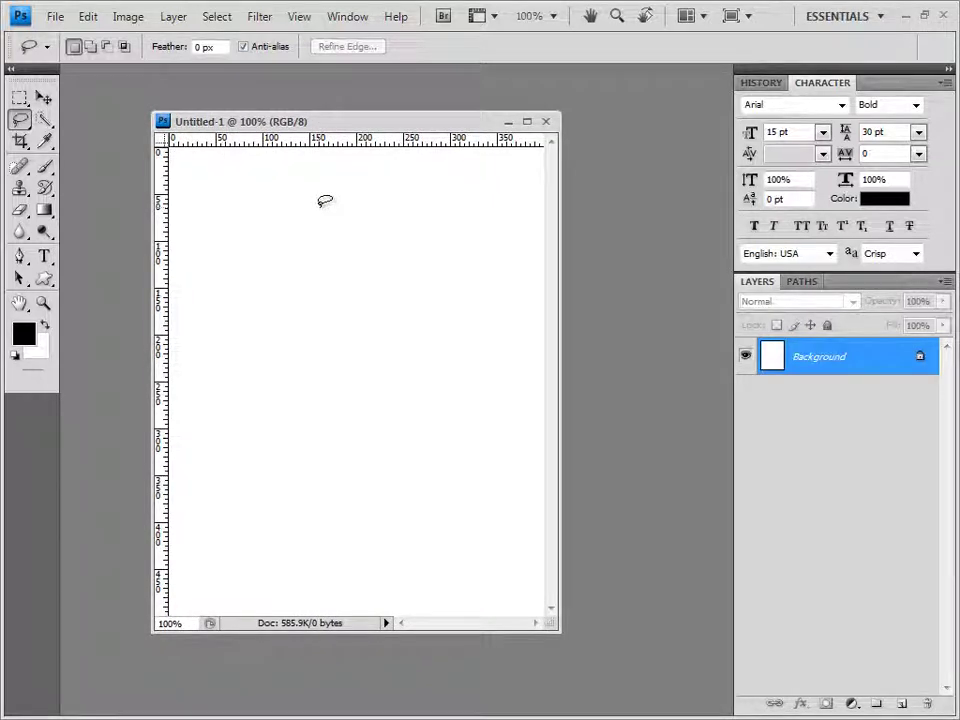
- Show the grid over the canvas and save the document as 1.psd in the GTQ folder
{"action": "key", "text": "ctrl+apostrophe"}
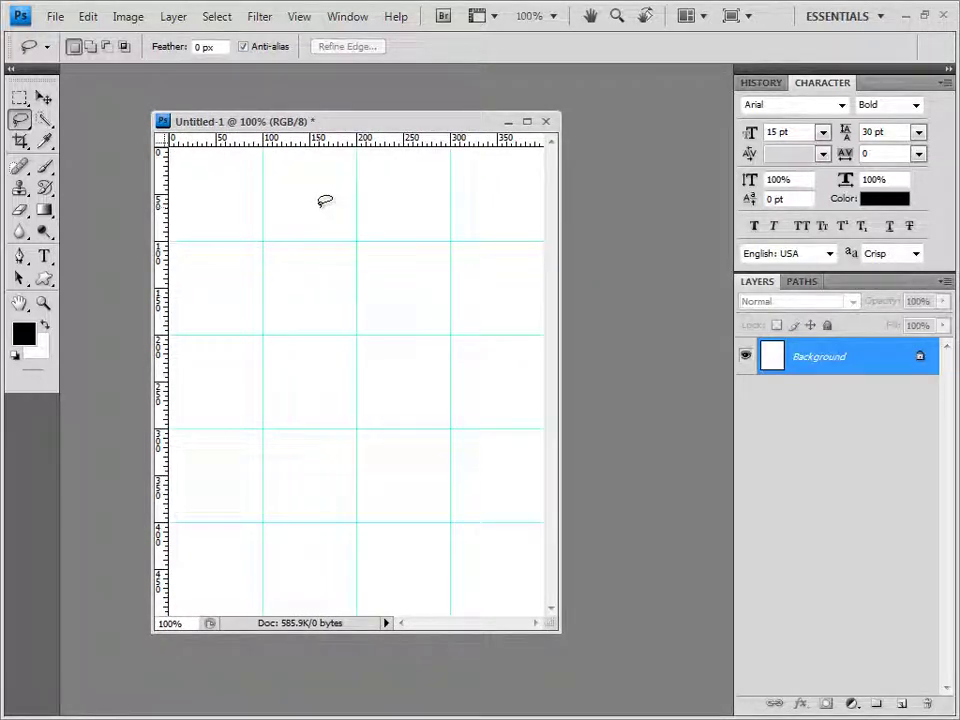
{"action": "left_click", "coordinate": [55, 17]}
{"action": "left_click", "coordinate": [86, 268]}
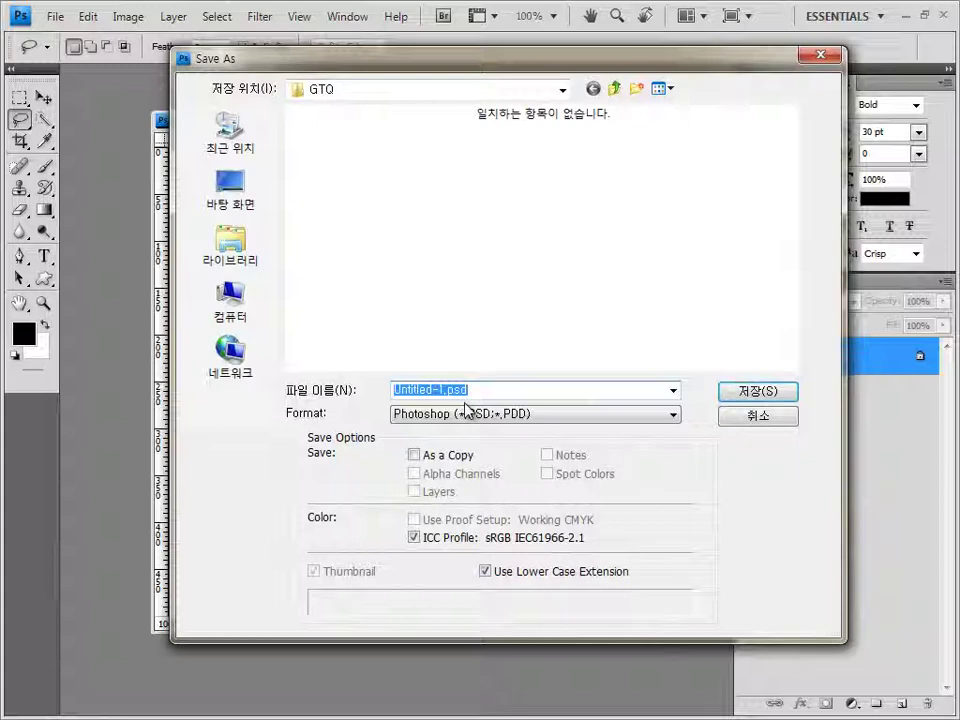
{"action": "type", "text": "1"}
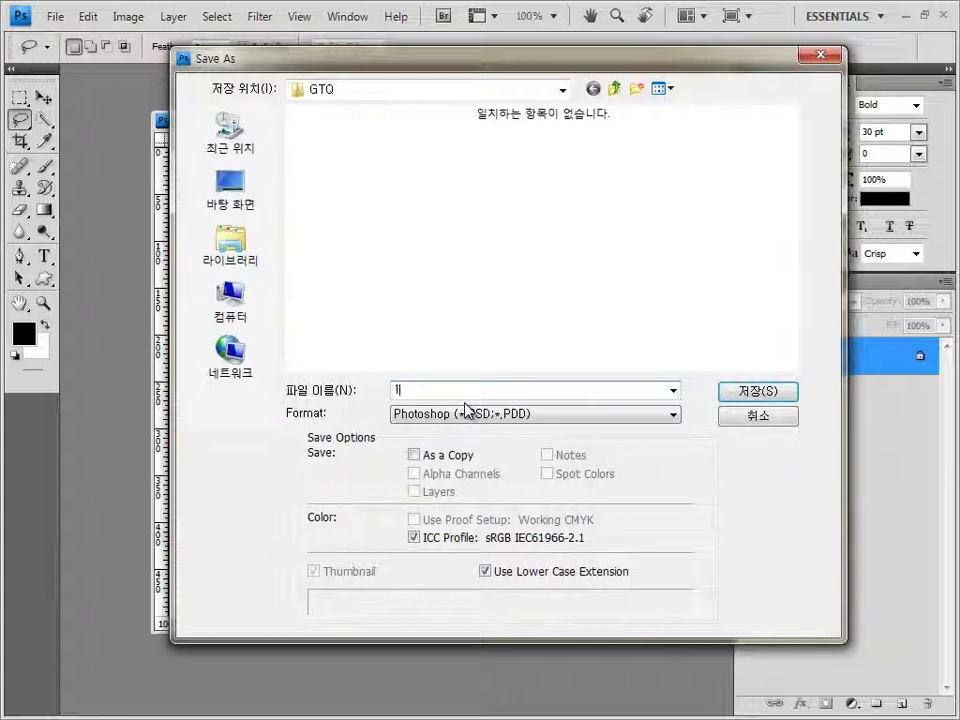
{"action": "left_click", "coordinate": [759, 392]}
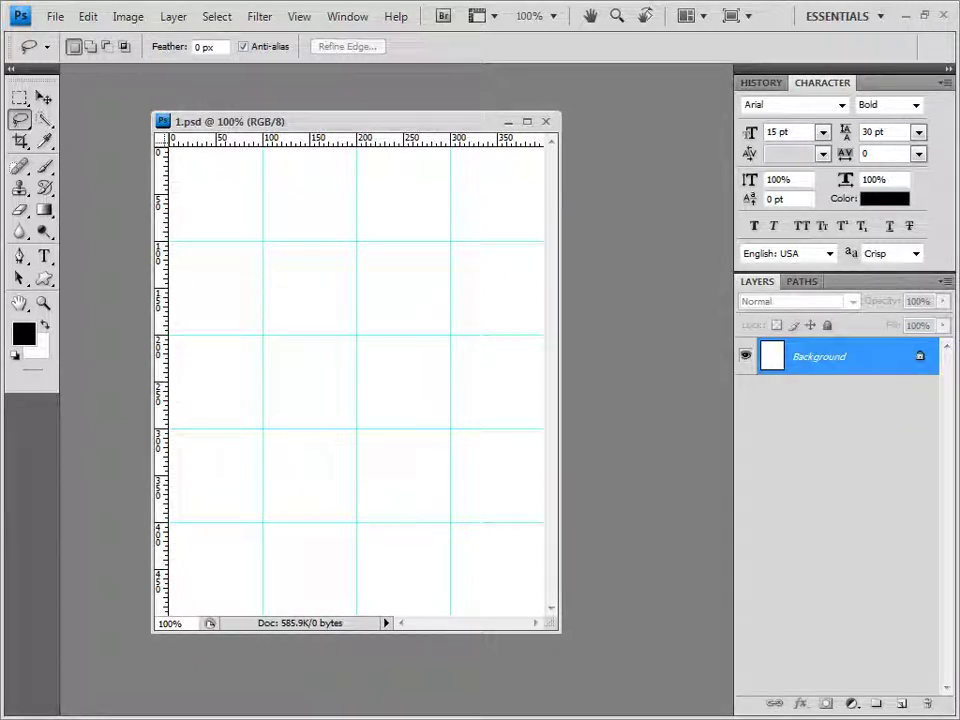
- Open 1급-1.jpg from the 기출문제05 folder and paste the whole image into 1.psd as a new layer, closing the source
{"action": "key", "text": "alt+Tab"}
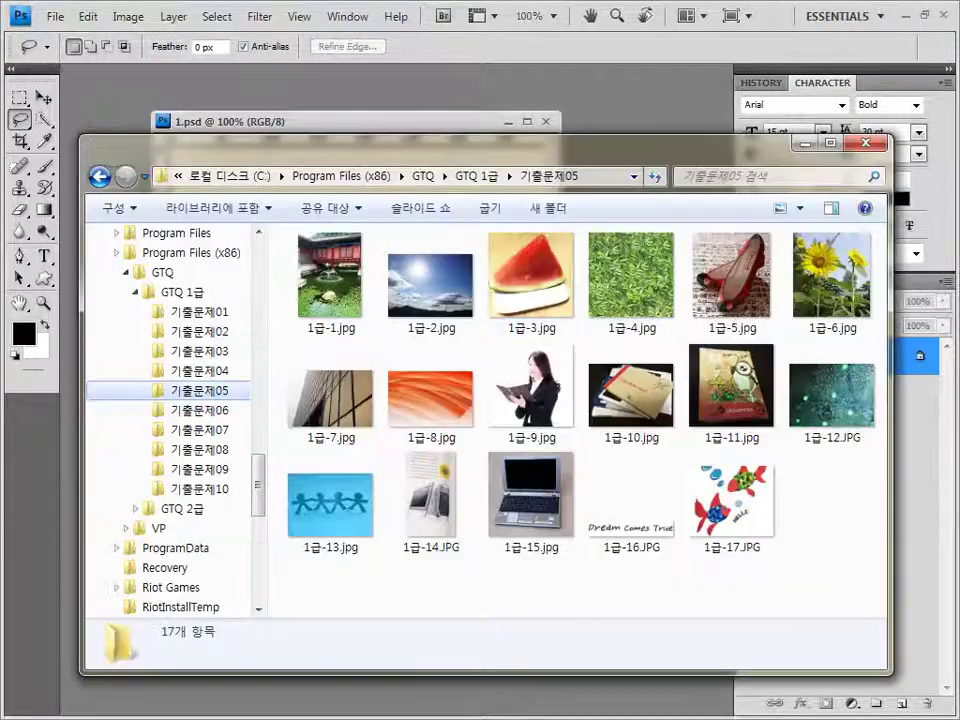
{"action": "left_click_drag", "start_coordinate": [330, 265], "coordinate": [259, 66]}
{"action": "left_click_drag", "start_coordinate": [112, 70], "coordinate": [146, 122]}
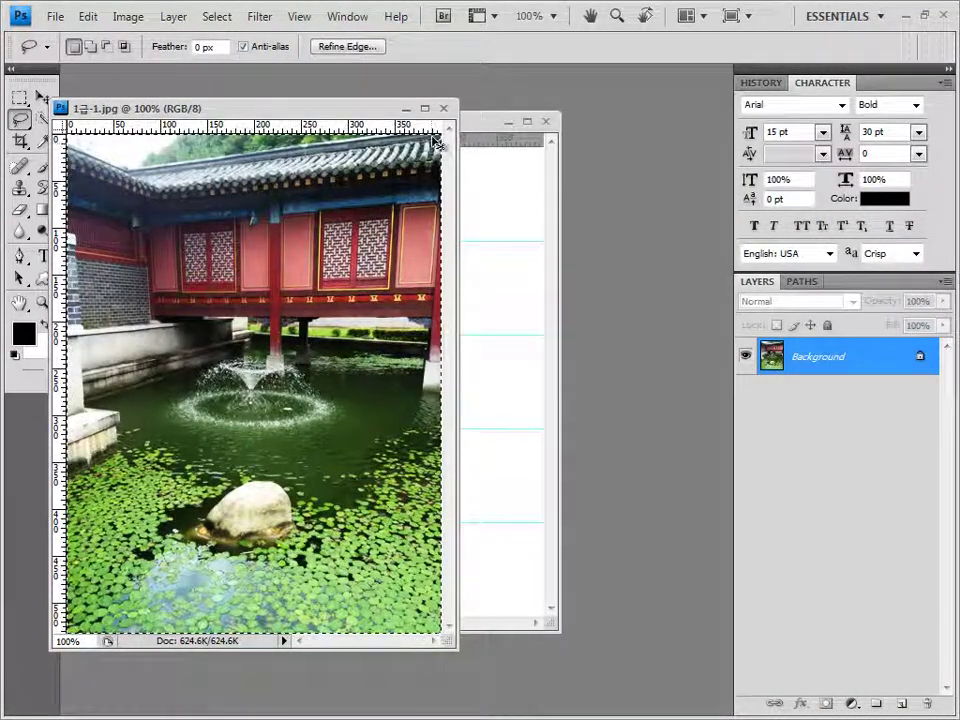
{"action": "left_click", "coordinate": [443, 107]}
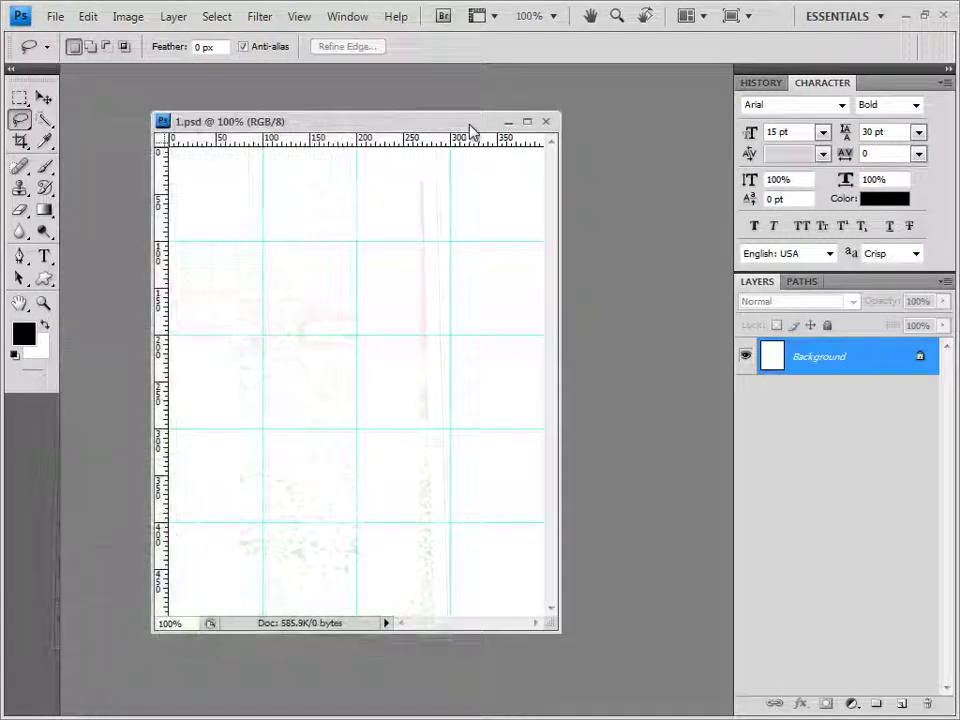
{"action": "key", "text": "ctrl+v"}
{"action": "left_click", "coordinate": [43, 97]}
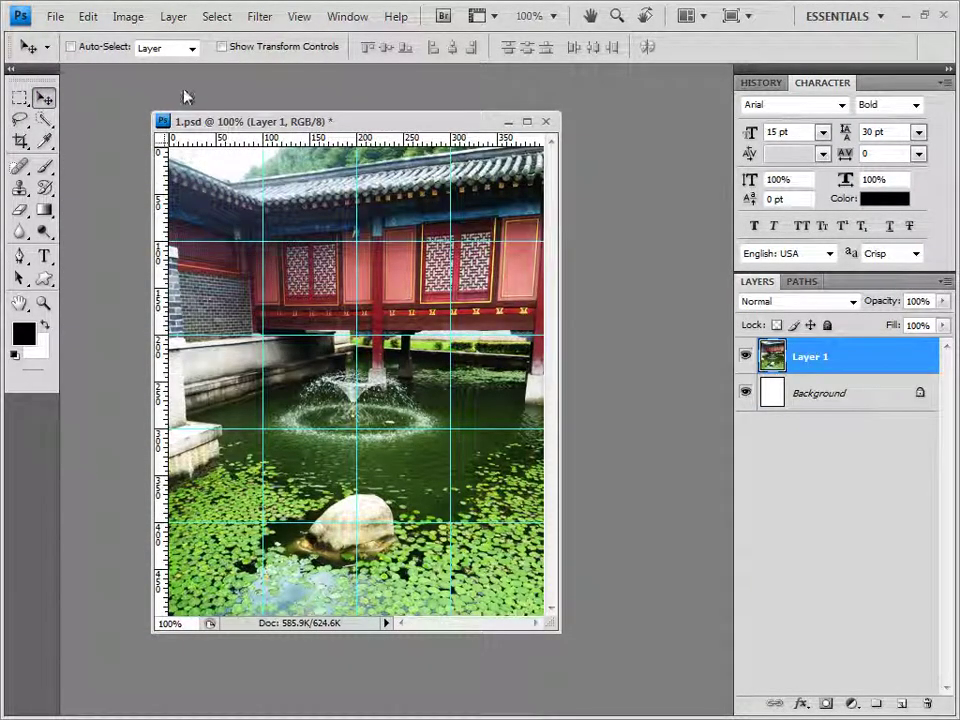
- Apply the Film Grain filter to the pond photo layer with Grain 4, Highlight Area 0 and Intensity 10
{"action": "left_click", "coordinate": [262, 18]}
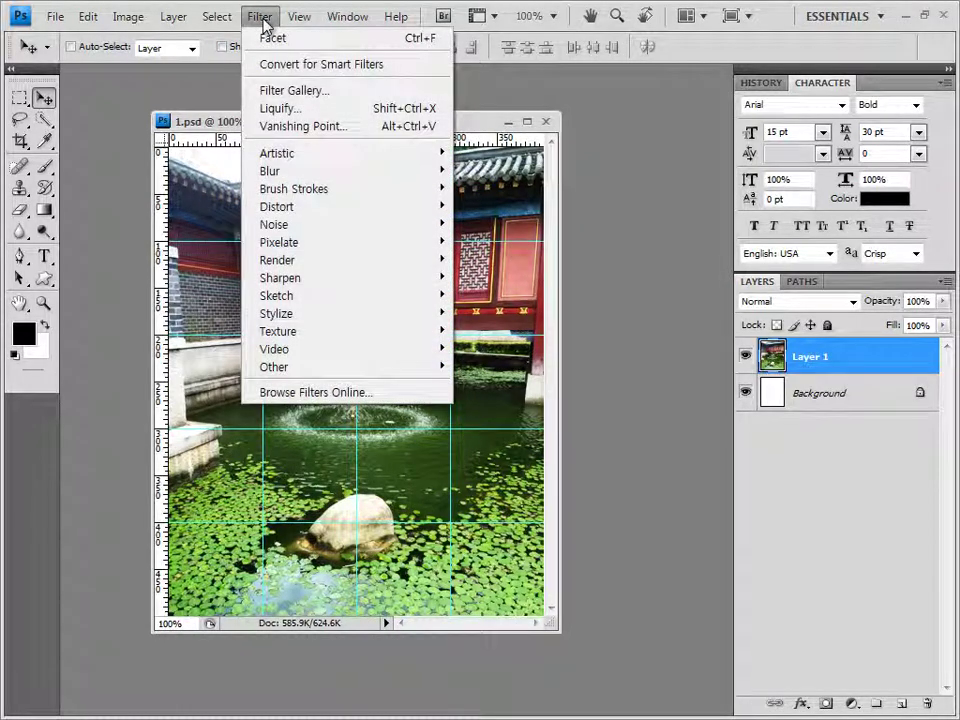
{"action": "mouse_move", "coordinate": [306, 156]}
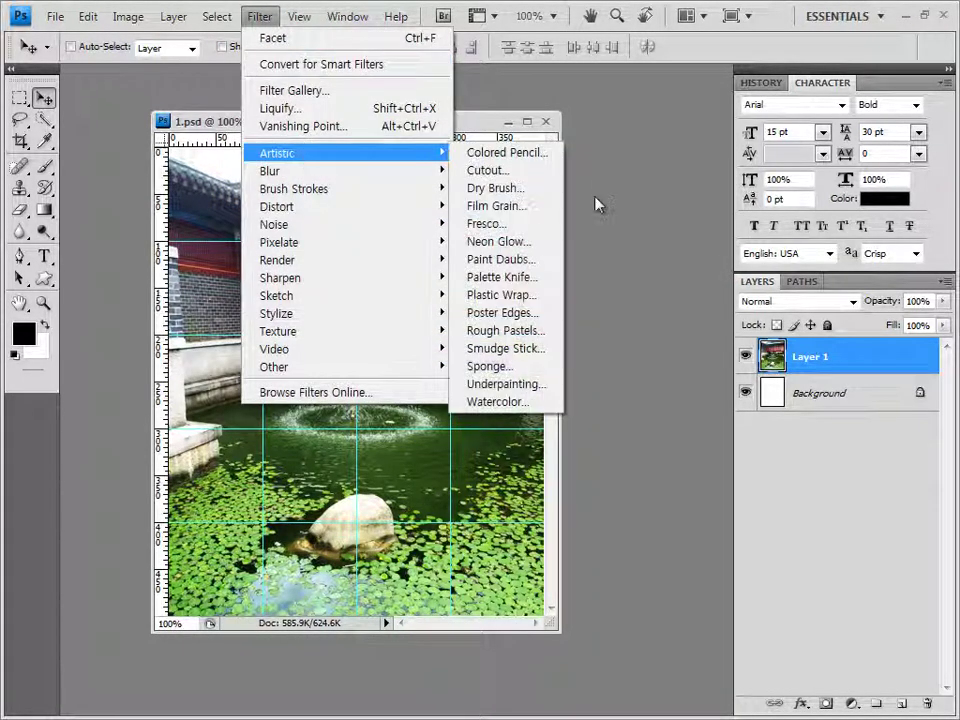
{"action": "left_click", "coordinate": [496, 205]}
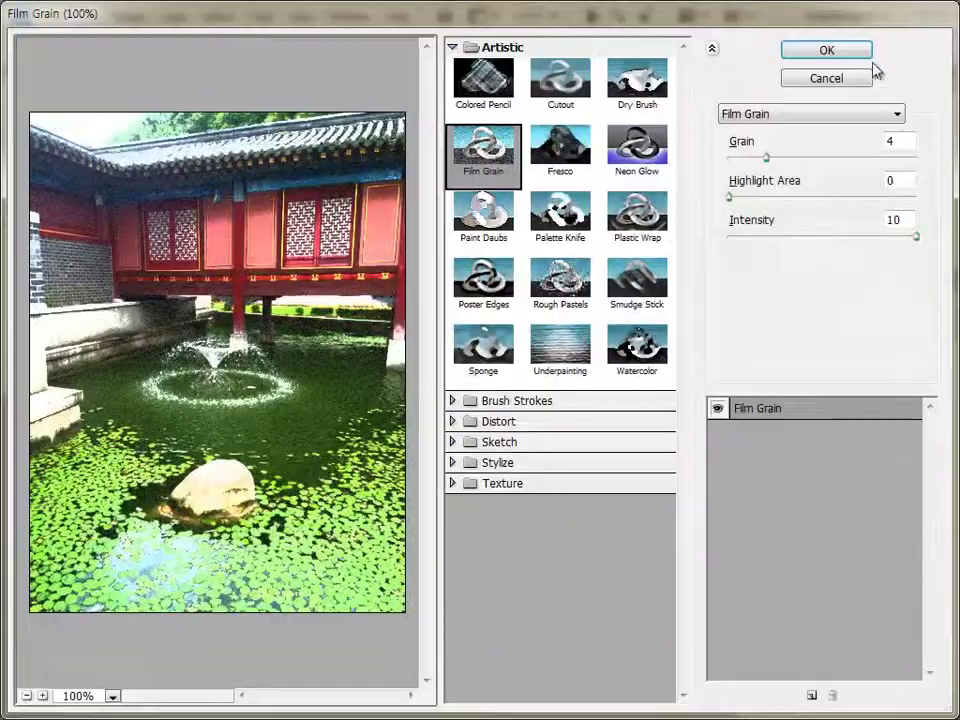
{"action": "left_click", "coordinate": [856, 57]}
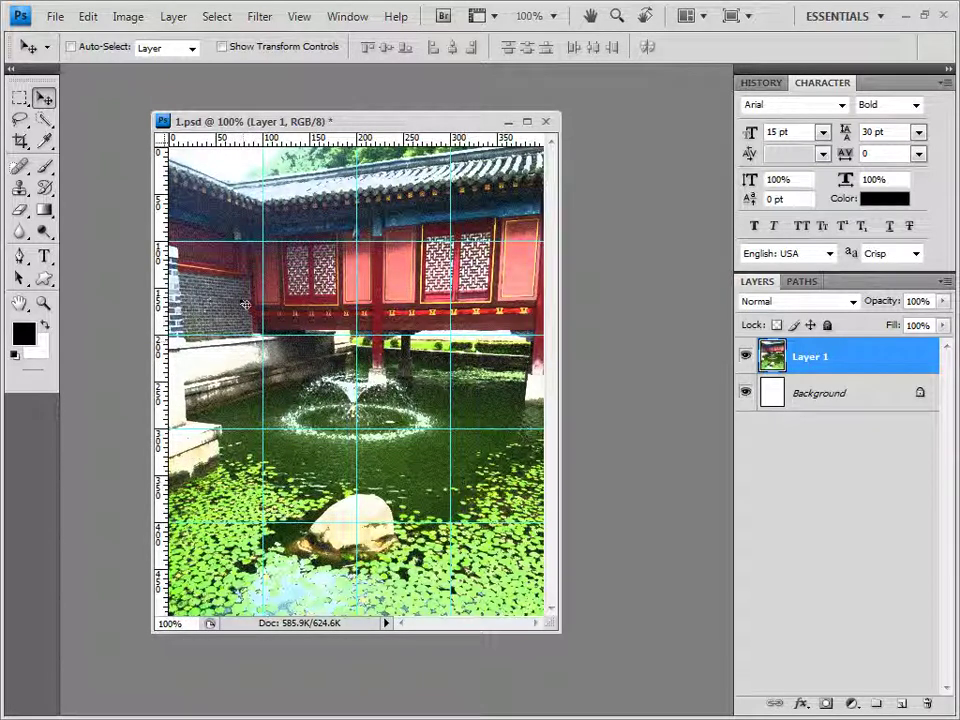
- Set up the Pen tool for shape layers with no style and white (ffffff) as the color
{"action": "left_click", "coordinate": [17, 262]}
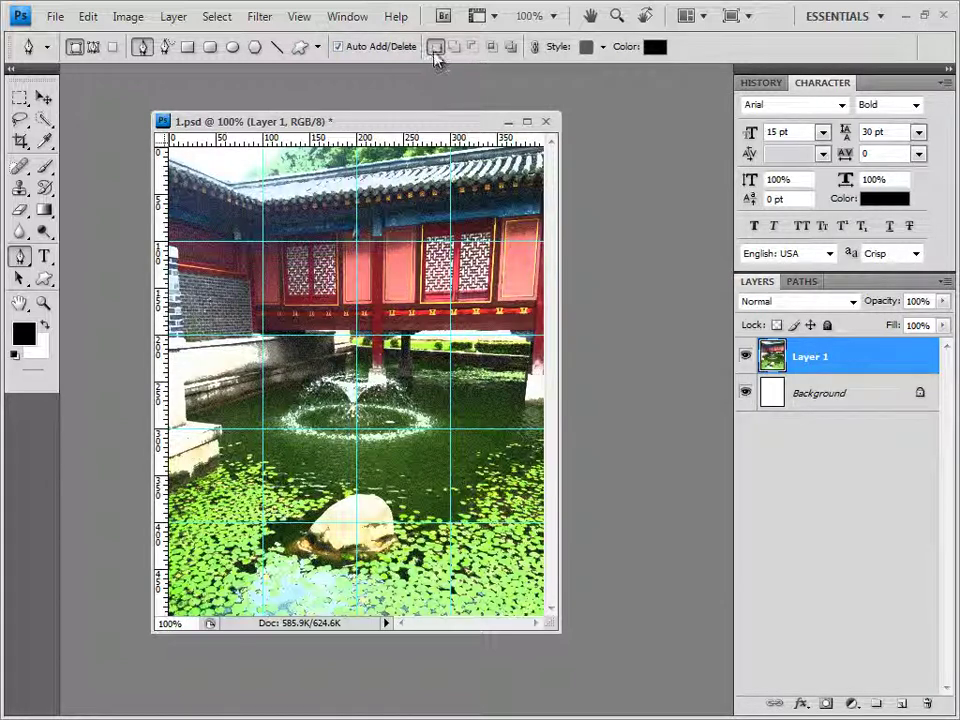
{"action": "left_click", "coordinate": [603, 47]}
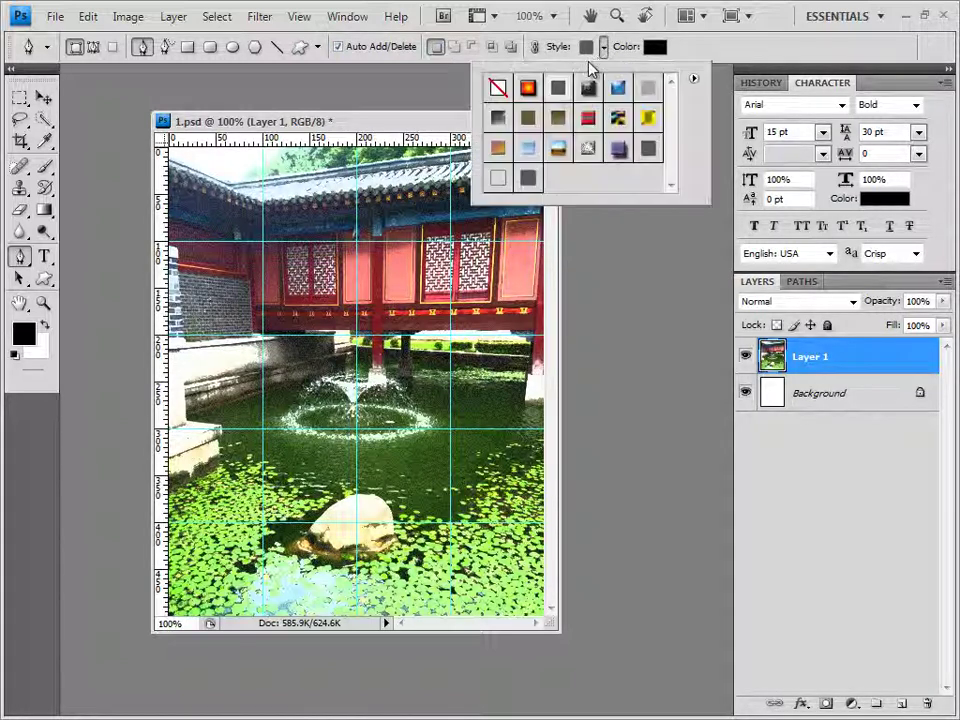
{"action": "left_click", "coordinate": [498, 88]}
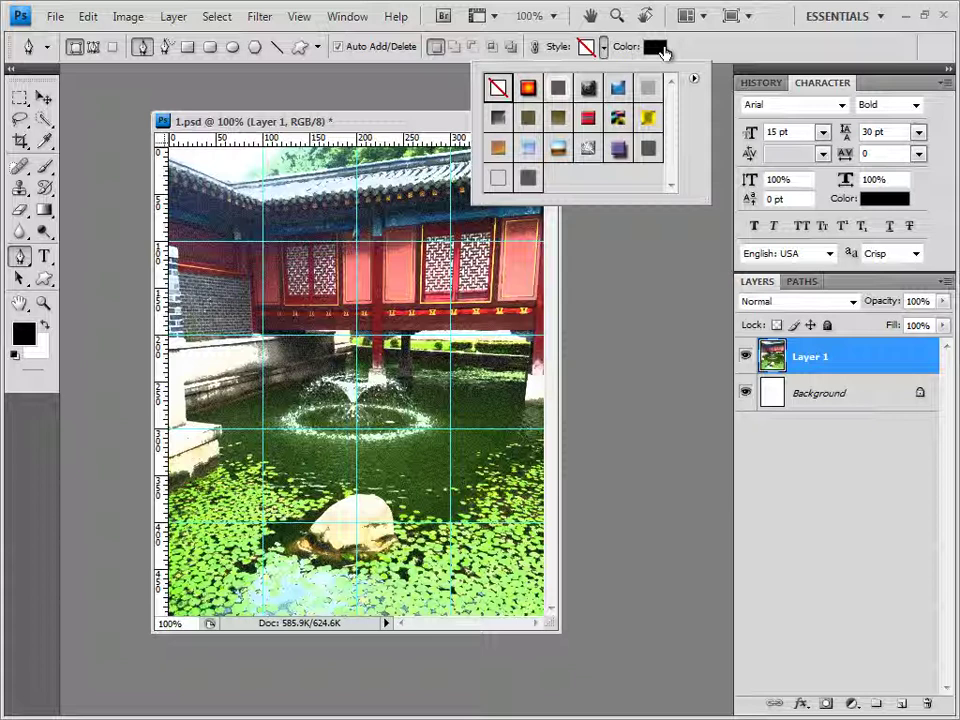
{"action": "left_click", "coordinate": [655, 47]}
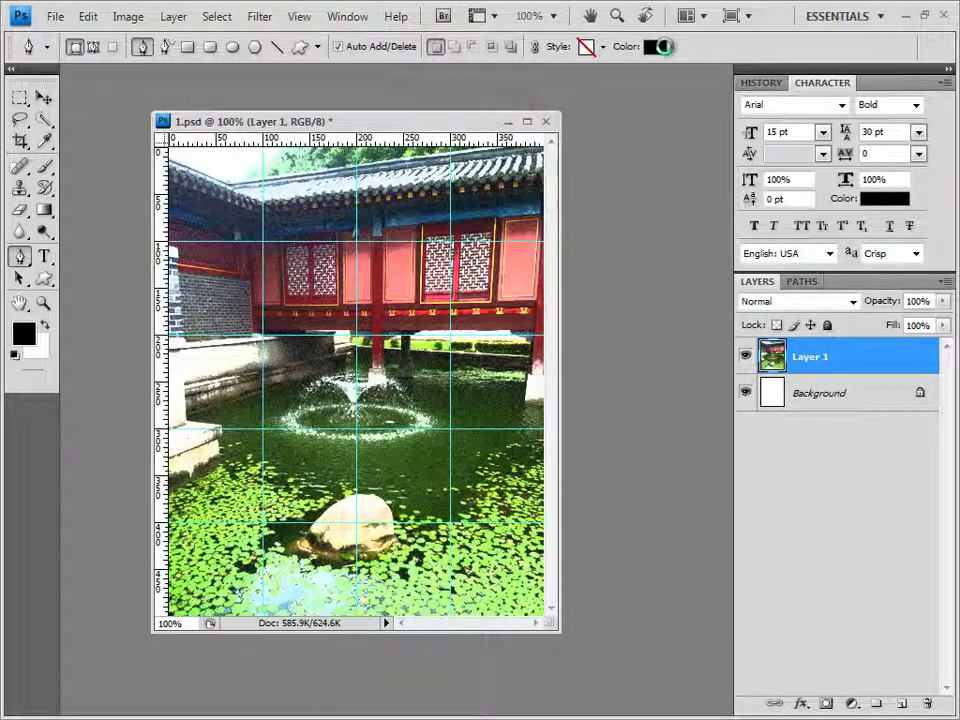
{"action": "left_click", "coordinate": [256, 251]}
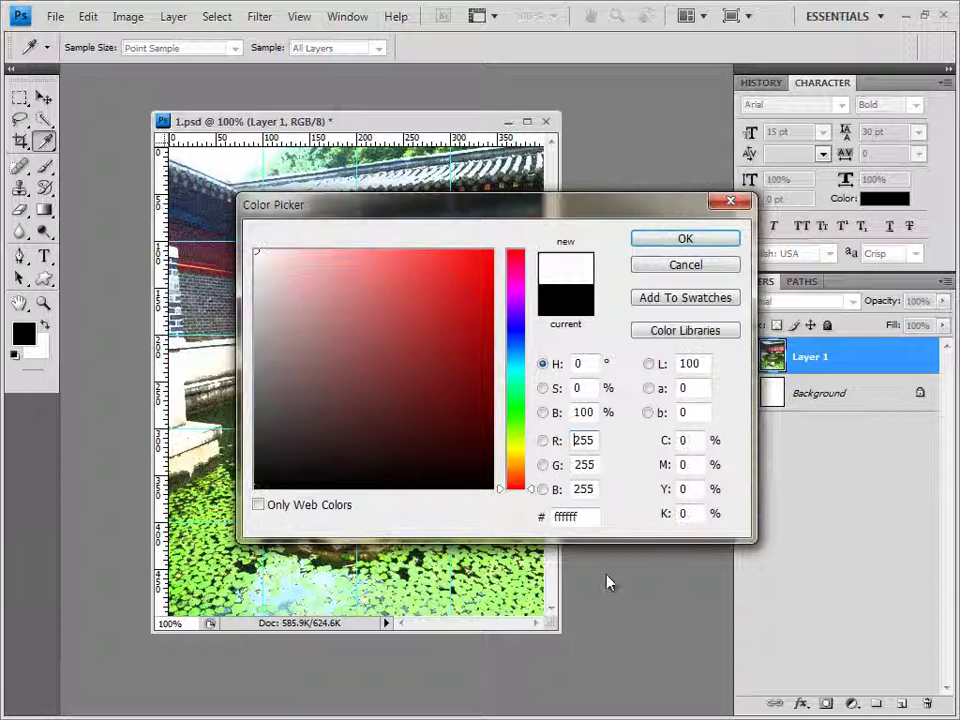
{"action": "double_click", "coordinate": [588, 516]}
{"action": "left_click", "coordinate": [700, 239]}
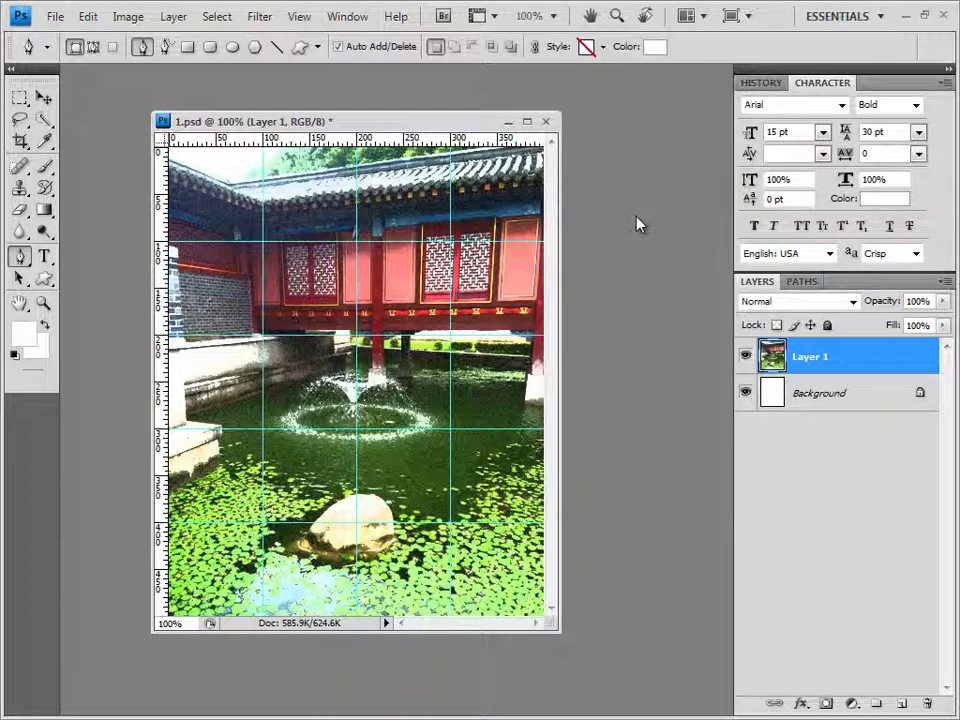
- Paste the chair outline as a white shape layer about 112 by 200 pixels over the pond's left side and hide its path outline
{"action": "key", "text": "ctrl+v"}
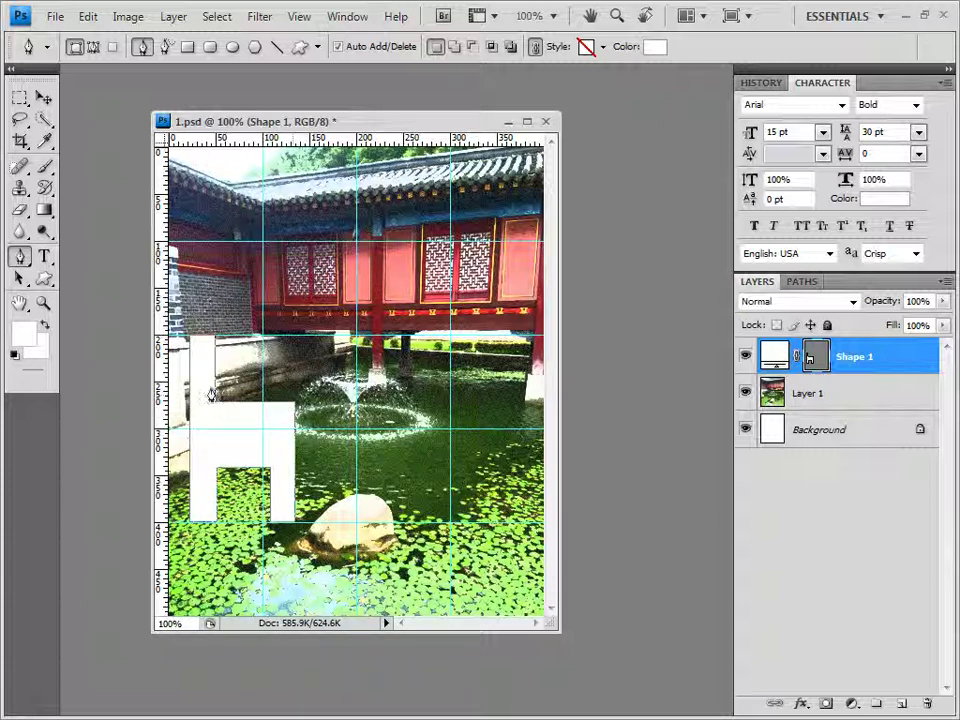
{"action": "left_click", "coordinate": [820, 360]}
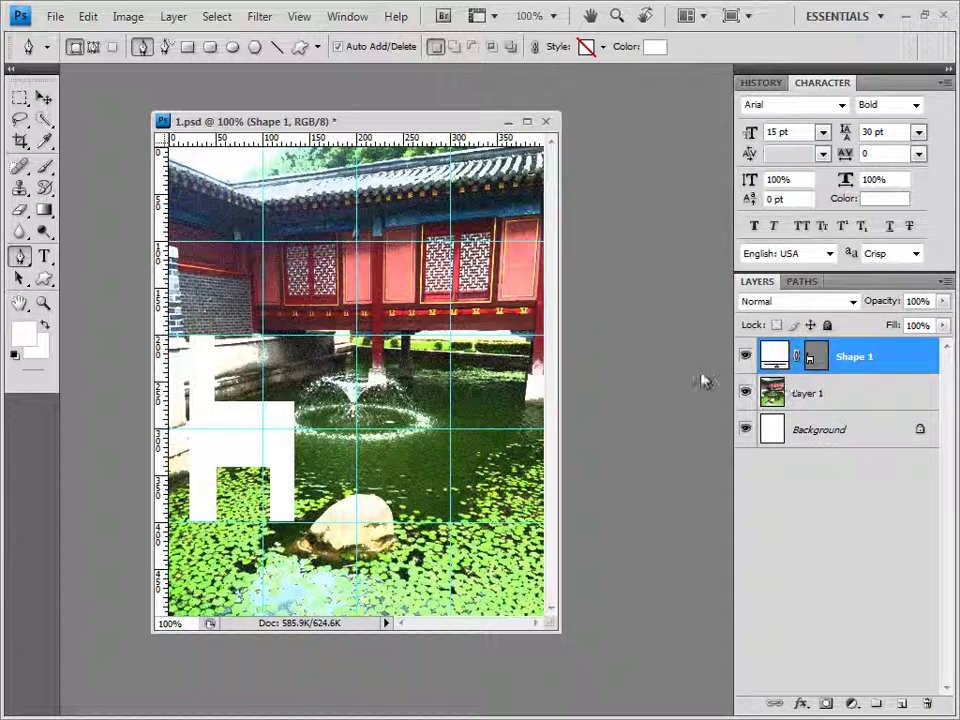
- Save the chair shape's vector mask as a path named 의자, deselect it and return to the layer list
{"action": "left_click", "coordinate": [802, 281]}
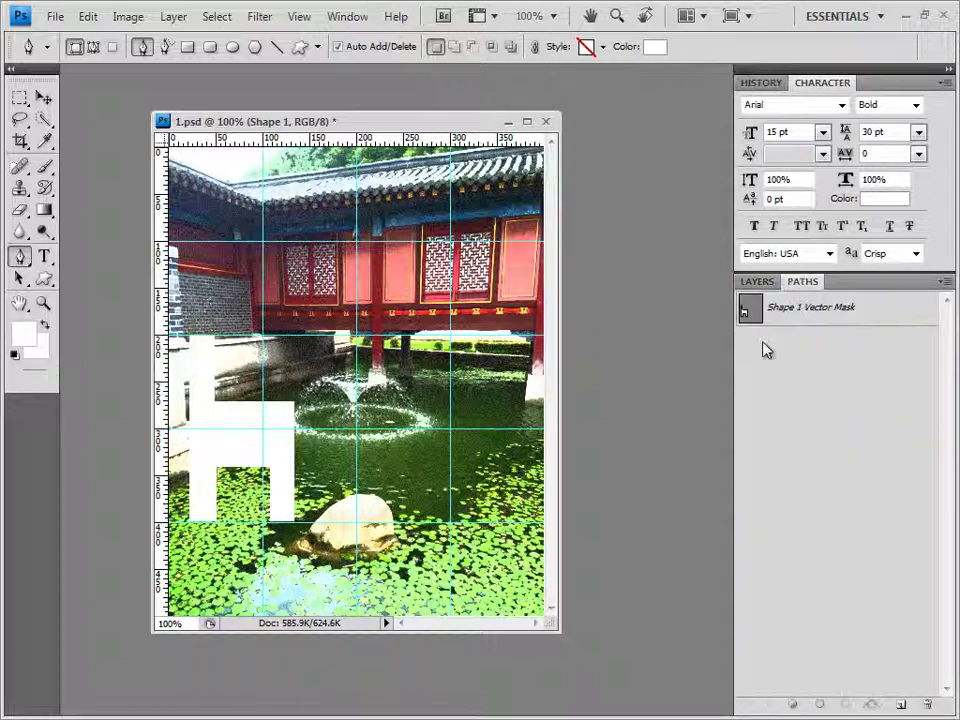
{"action": "left_click", "coordinate": [804, 311]}
{"action": "double_click", "coordinate": [812, 311]}
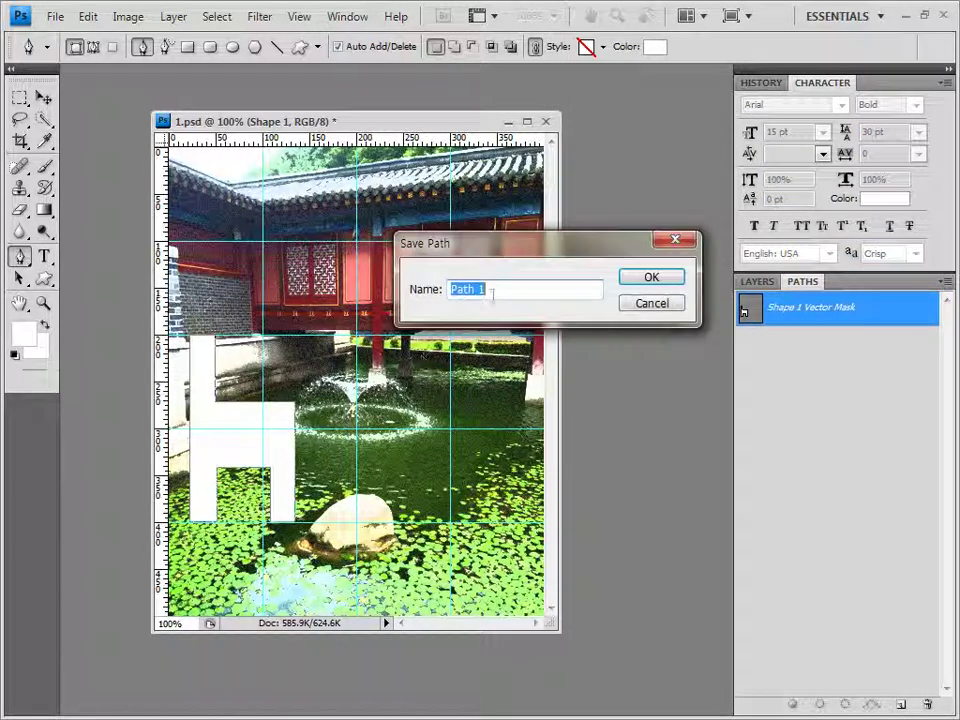
{"action": "type", "text": "의재"}
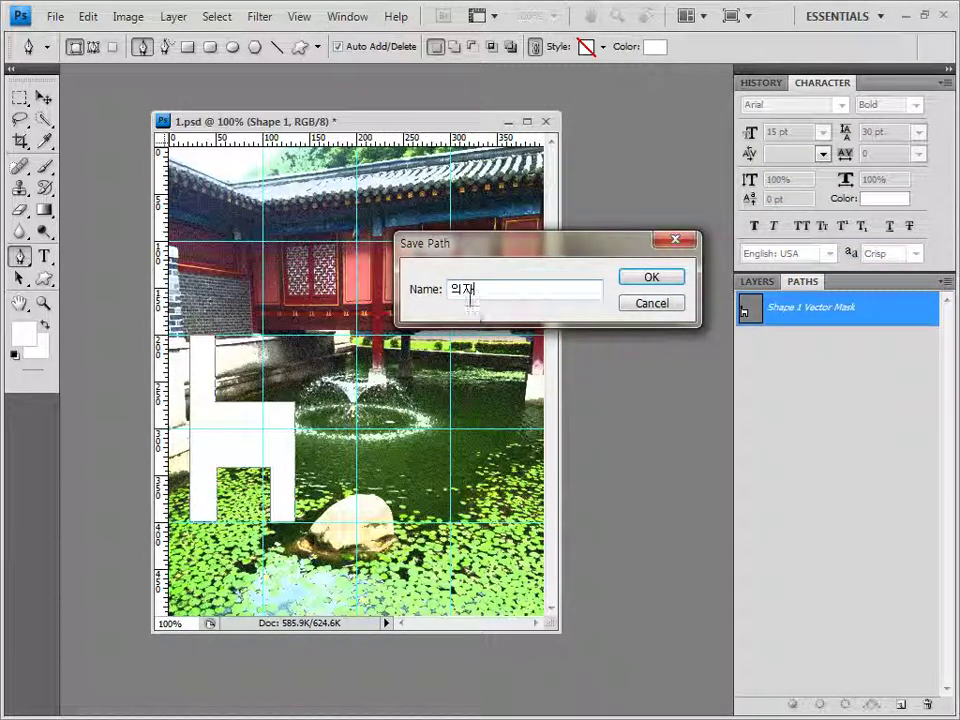
{"action": "left_click", "coordinate": [664, 280]}
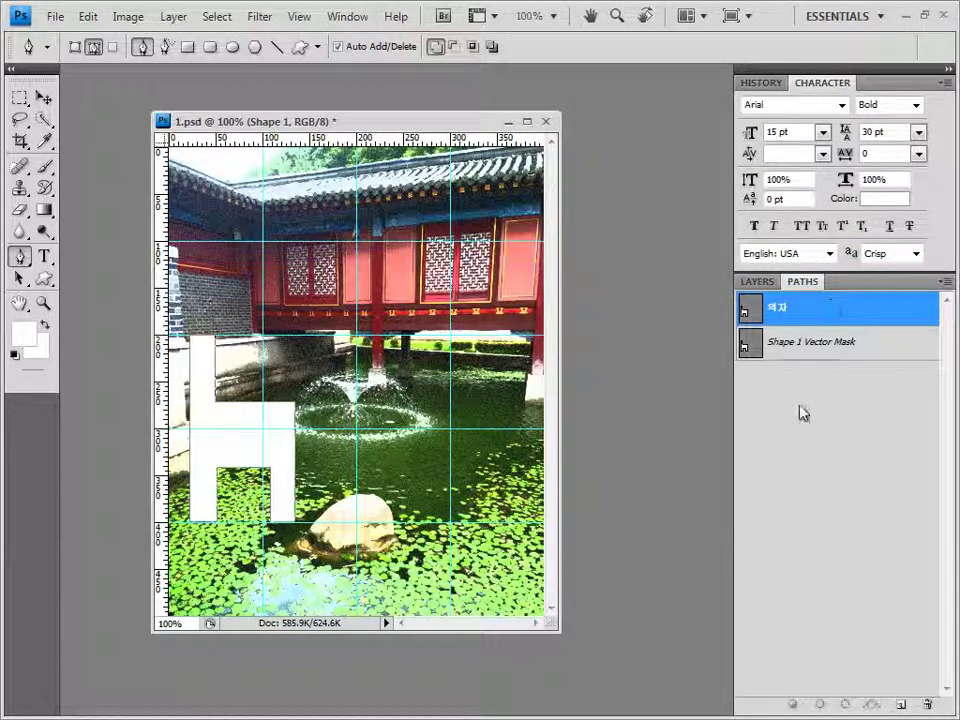
{"action": "left_click", "coordinate": [829, 421]}
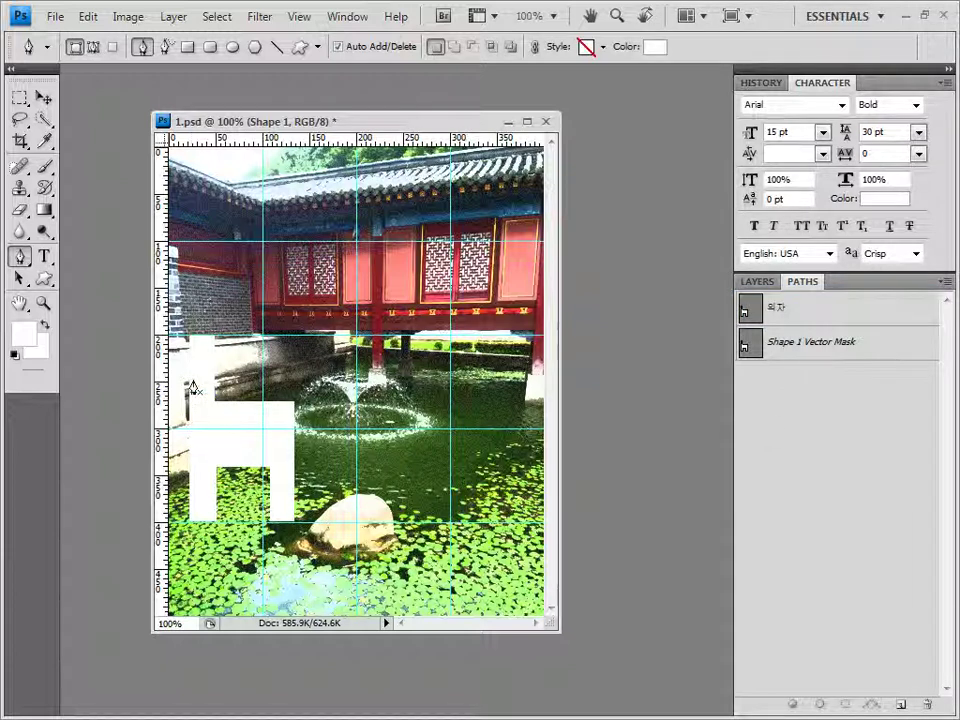
{"action": "left_click", "coordinate": [762, 281]}
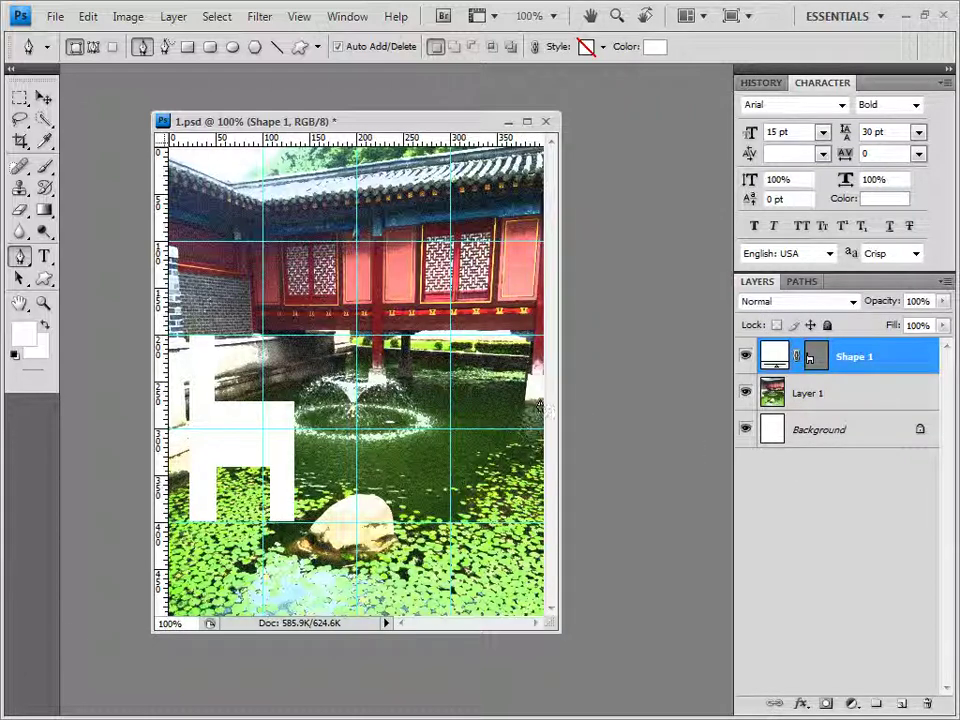
- Open the sky photo 1급-2.jpg, copy the whole image, close it and paste it into 1.psd above the chair shape
{"action": "key", "text": "alt+Tab"}
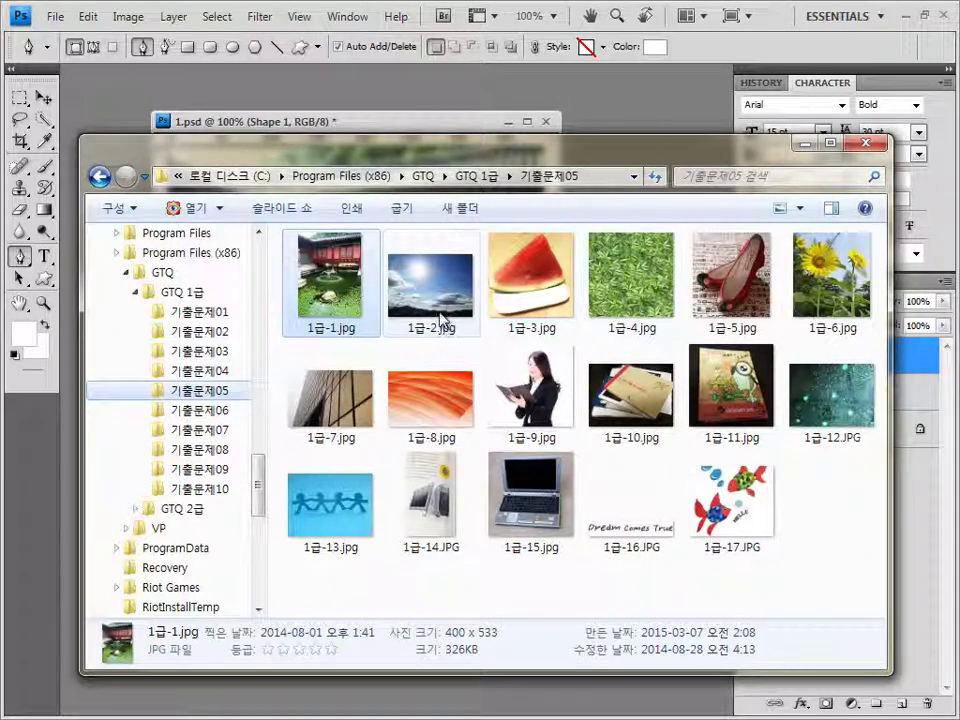
{"action": "left_click_drag", "start_coordinate": [440, 318], "coordinate": [630, 128]}
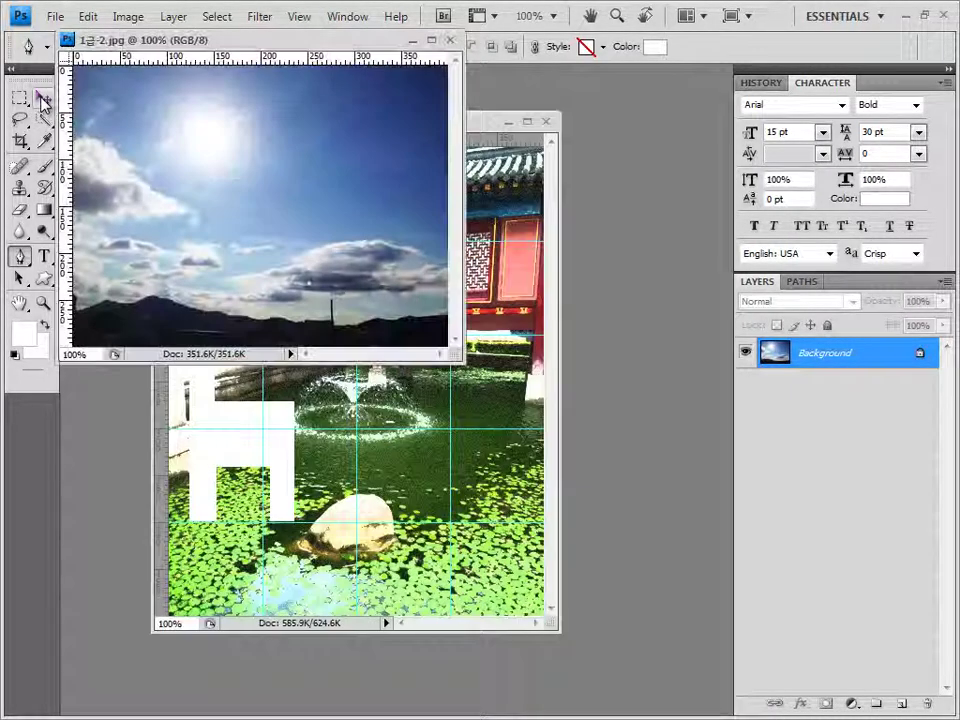
{"action": "left_click", "coordinate": [44, 100]}
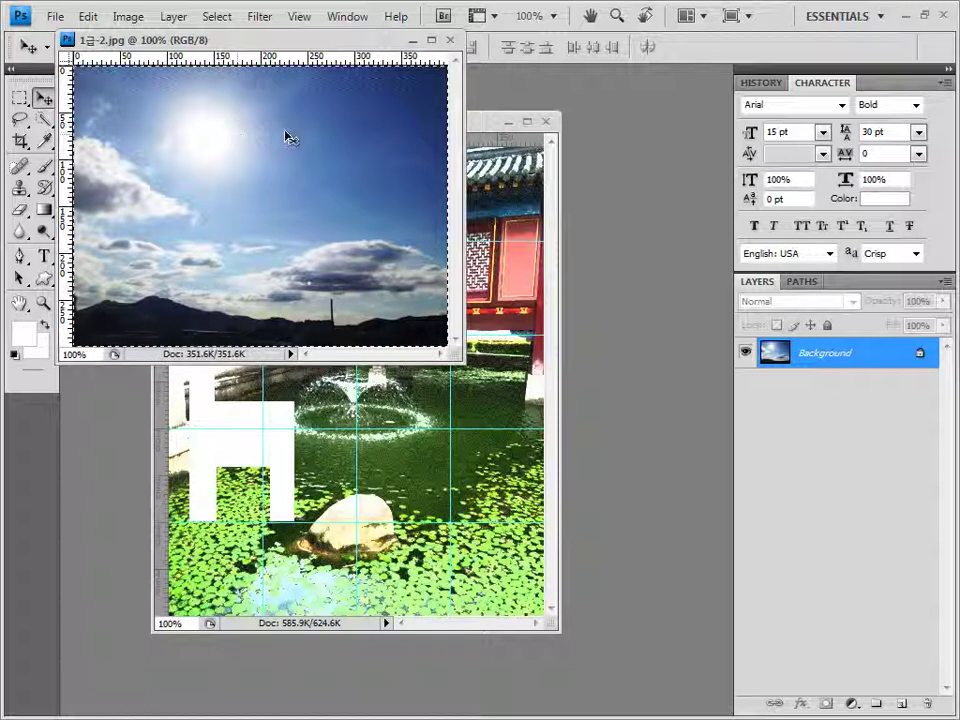
{"action": "left_click_drag", "start_coordinate": [287, 137], "coordinate": [443, 170]}
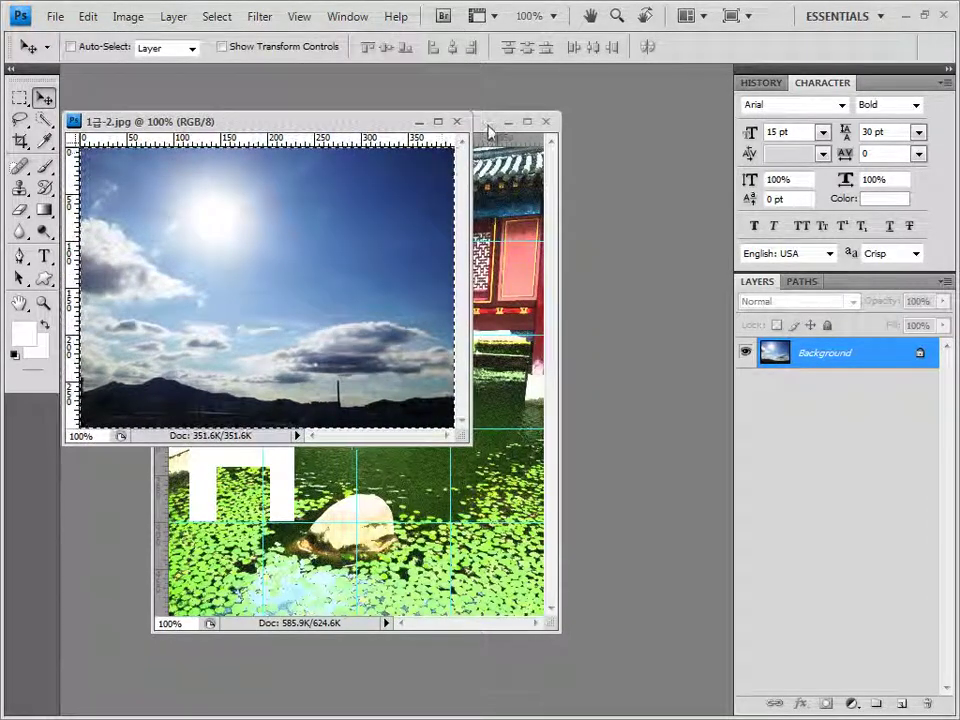
{"action": "left_click", "coordinate": [456, 122]}
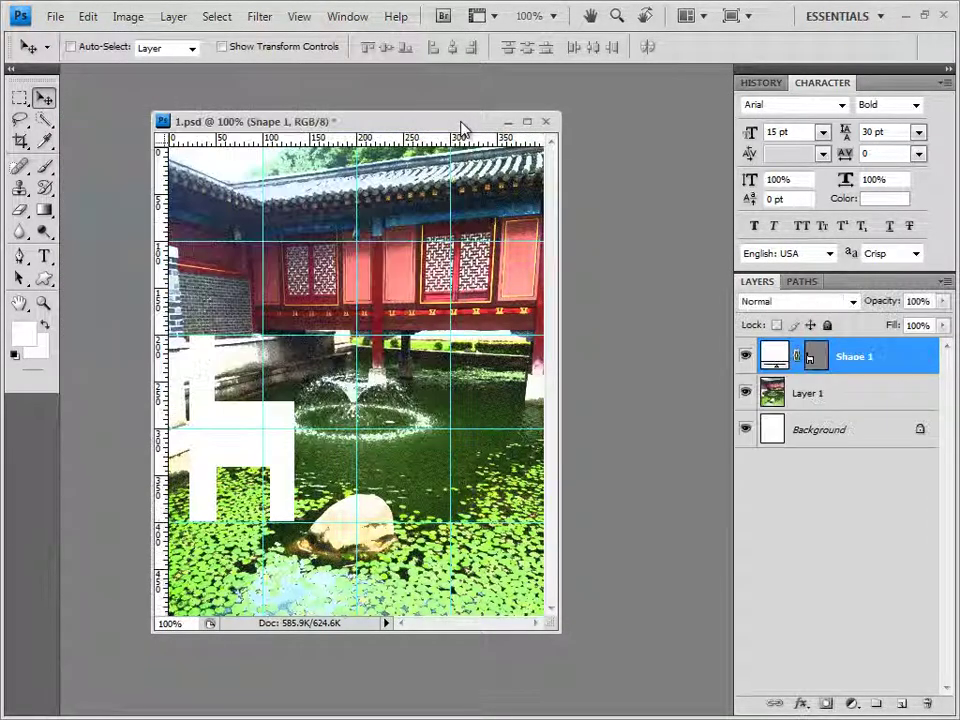
{"action": "key", "text": "ctrl+v"}
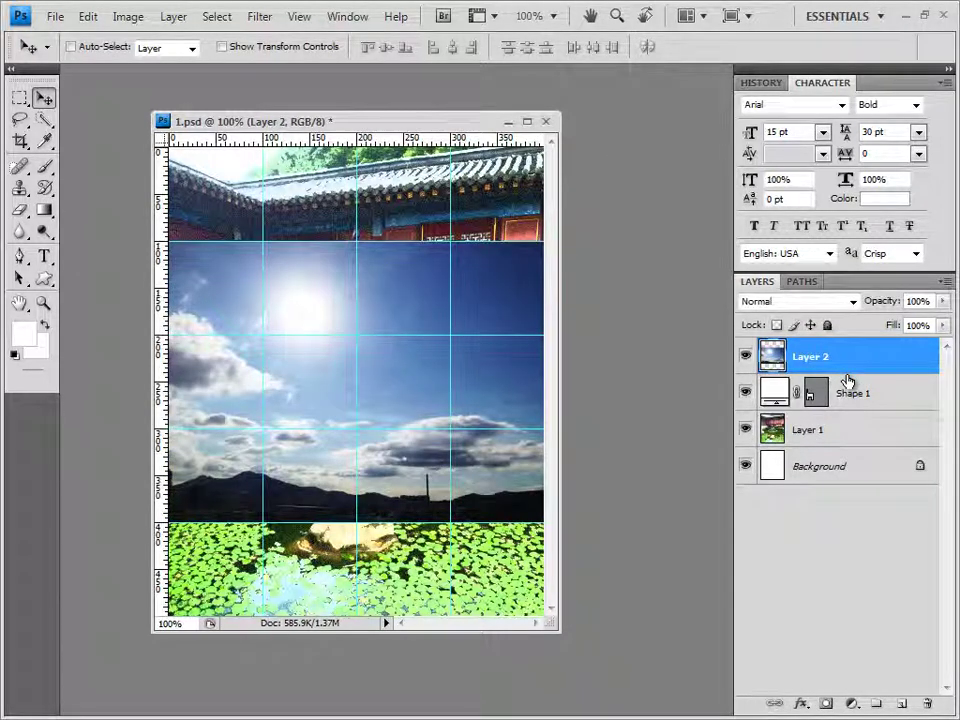
- Clip the sky layer to the chair shape and move the sky to X 188 px, Y 306 px
{"action": "left_click", "coordinate": [856, 375], "text": "alt"}
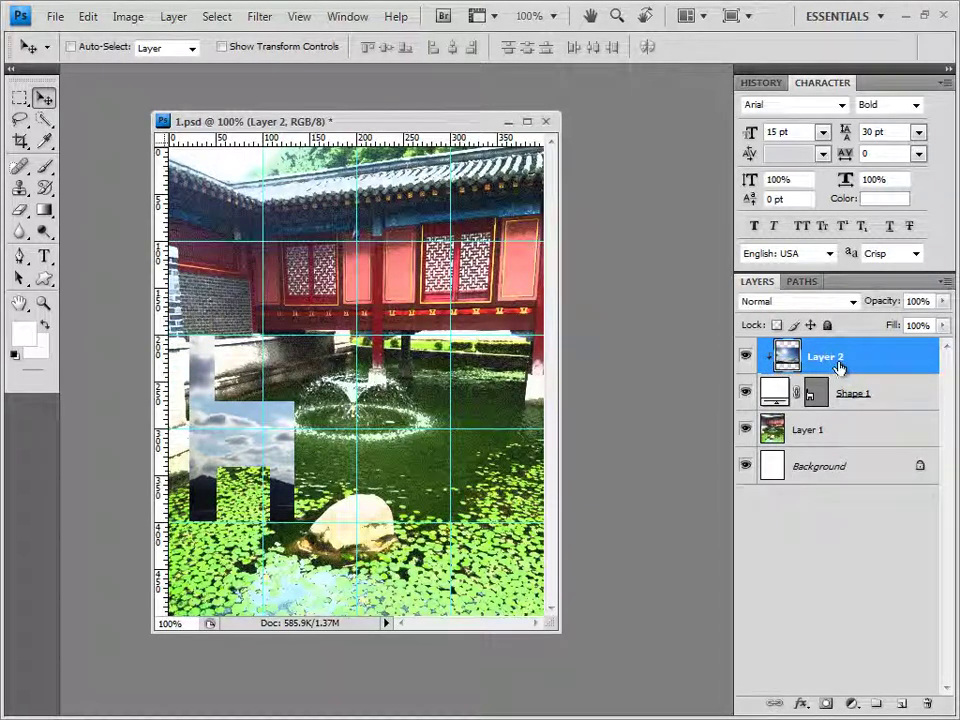
{"action": "key", "text": "ctrl+t"}
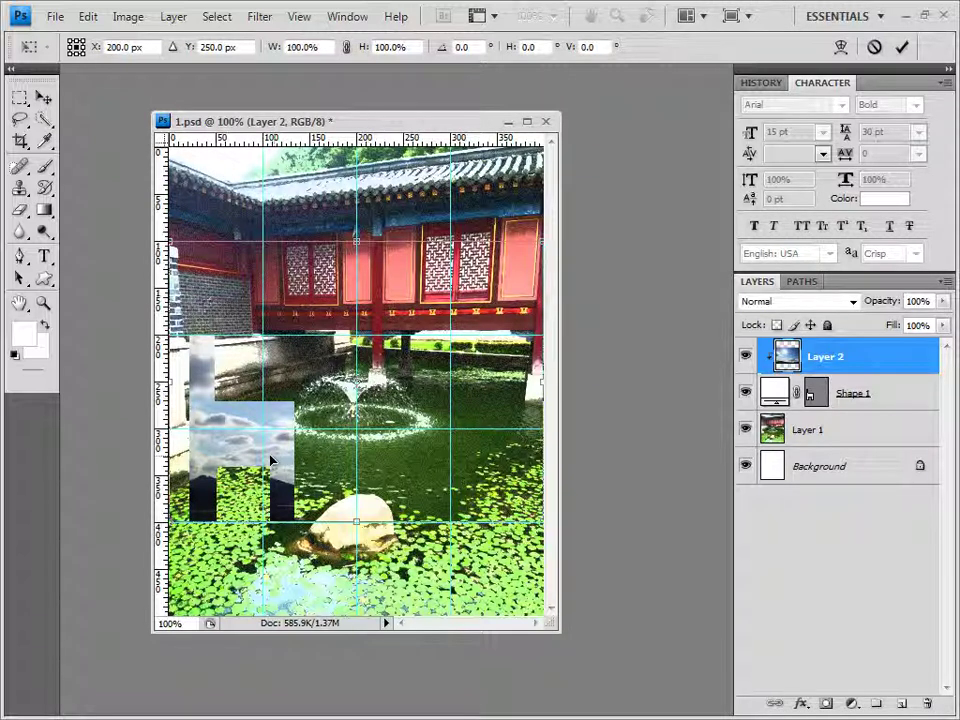
{"action": "left_click_drag", "start_coordinate": [275, 458], "coordinate": [263, 514]}
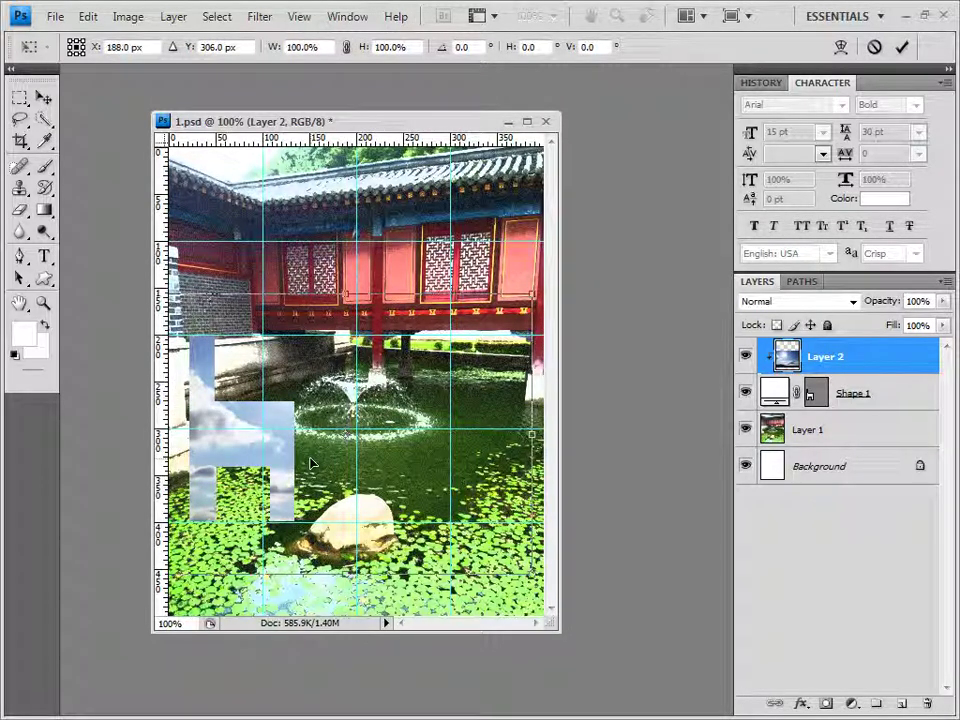
{"action": "key", "text": "Return"}
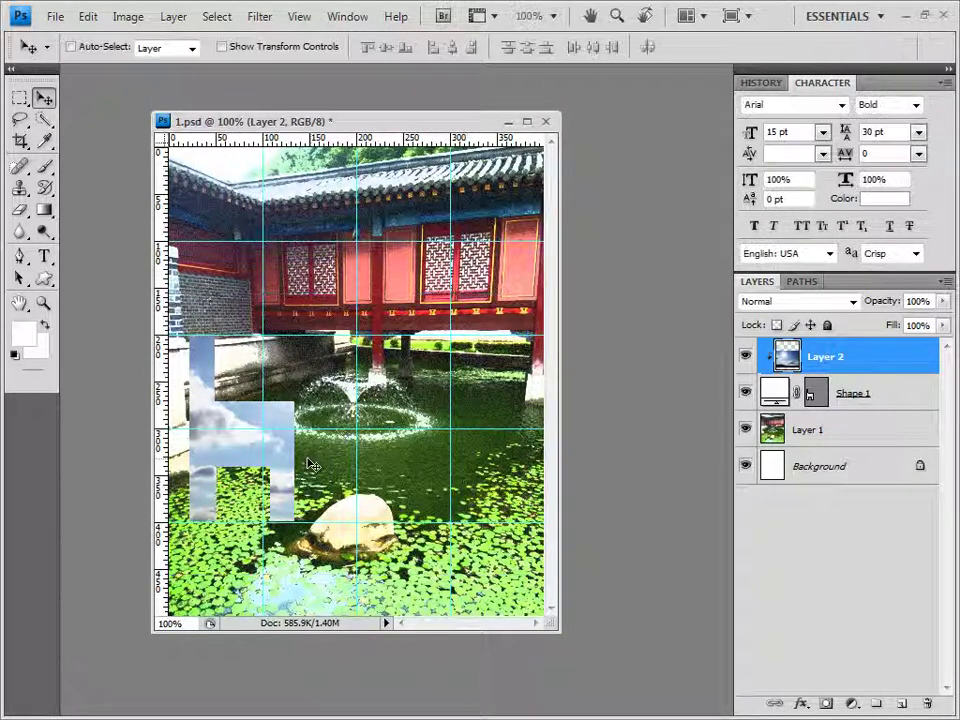
- Give the chair shape a 3 px outside stroke in color 00cccc and an inner shadow with the default settings
{"action": "left_click", "coordinate": [880, 394]}
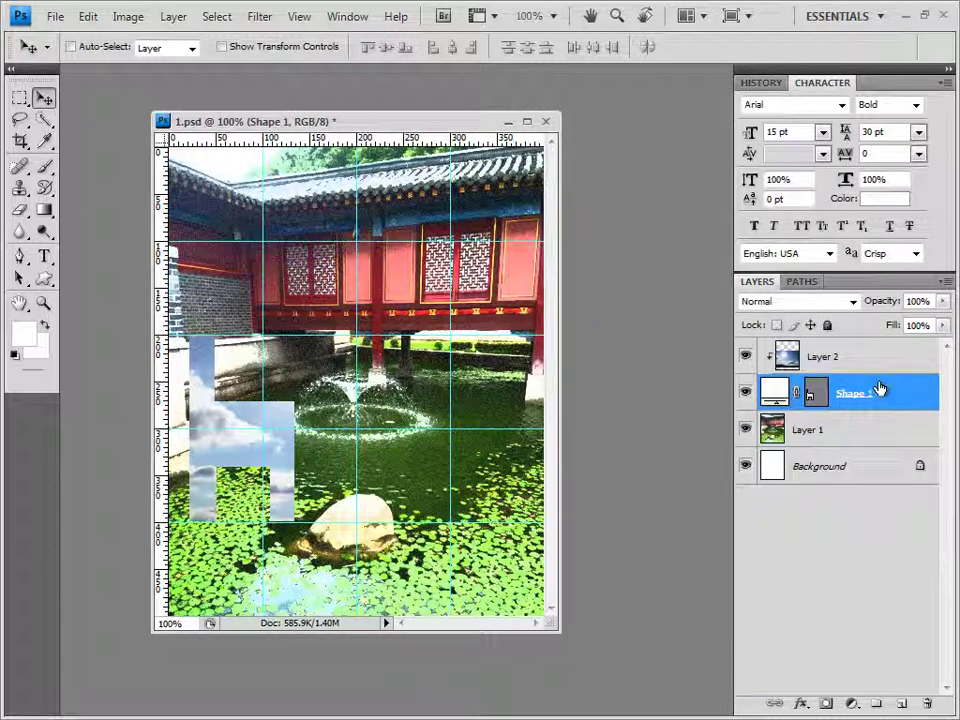
{"action": "left_click", "coordinate": [800, 703]}
{"action": "left_click", "coordinate": [822, 692]}
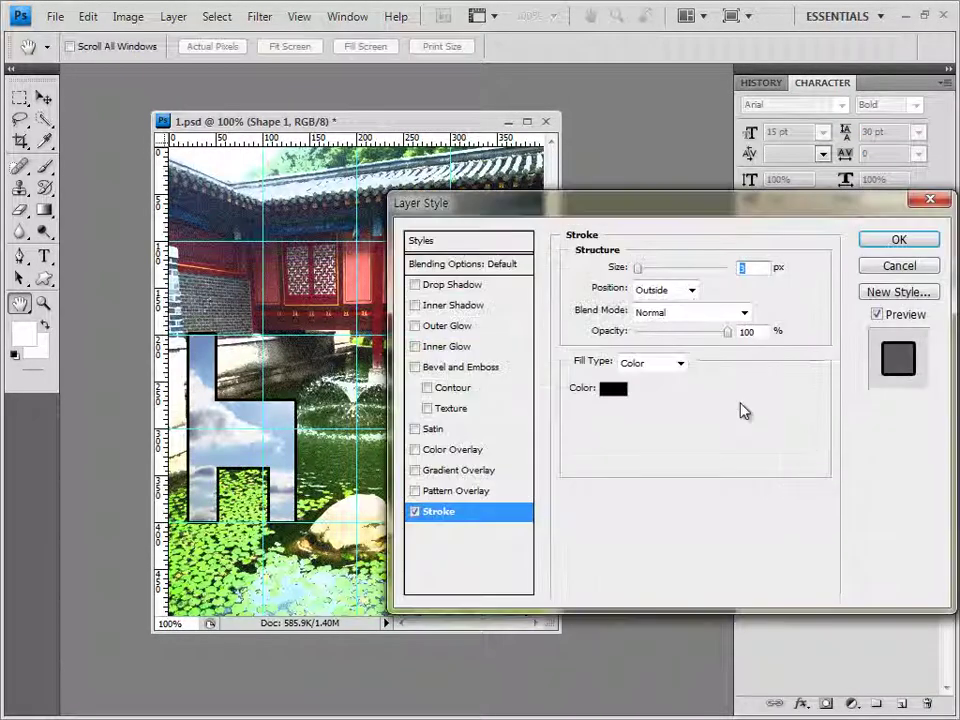
{"action": "left_click", "coordinate": [612, 389]}
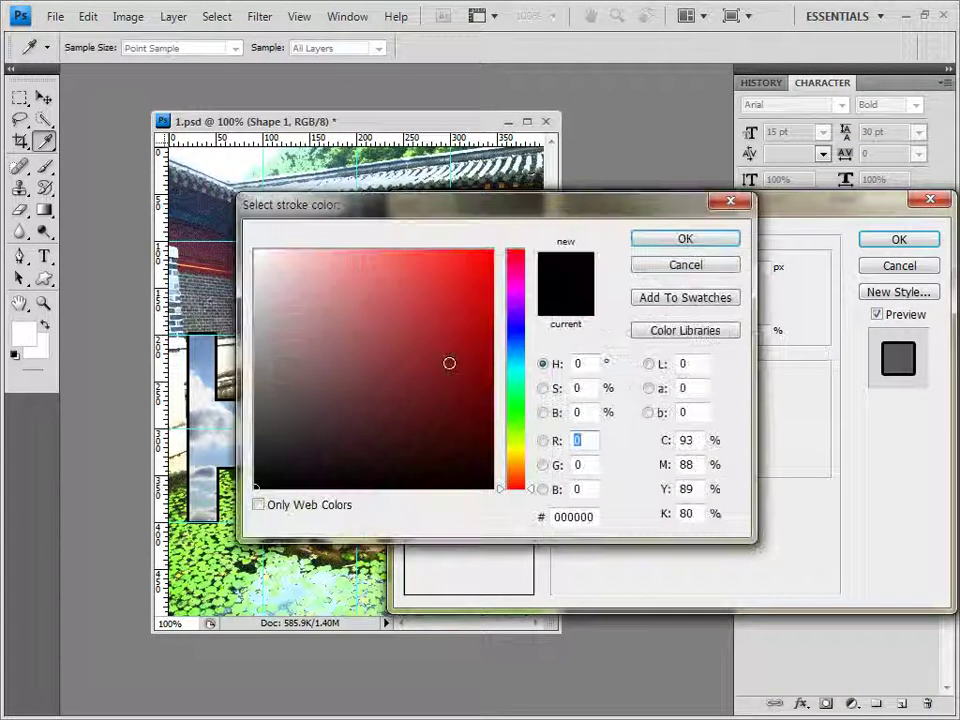
{"action": "left_click_drag", "start_coordinate": [574, 516], "coordinate": [619, 523]}
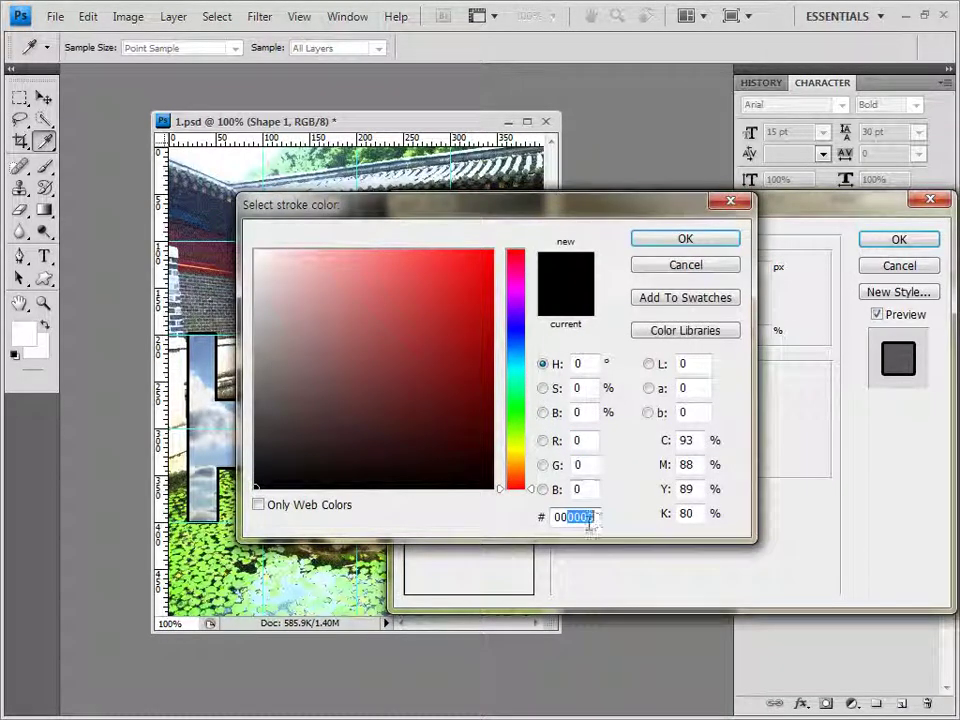
{"action": "type", "text": "cccc"}
{"action": "left_click", "coordinate": [684, 243]}
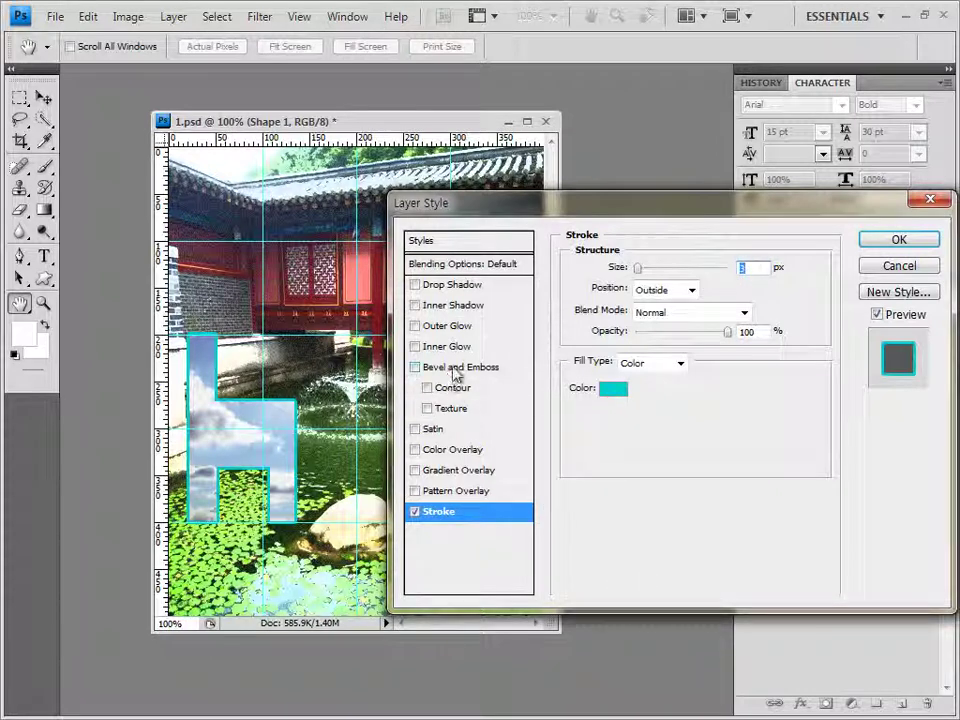
{"action": "left_click", "coordinate": [455, 305]}
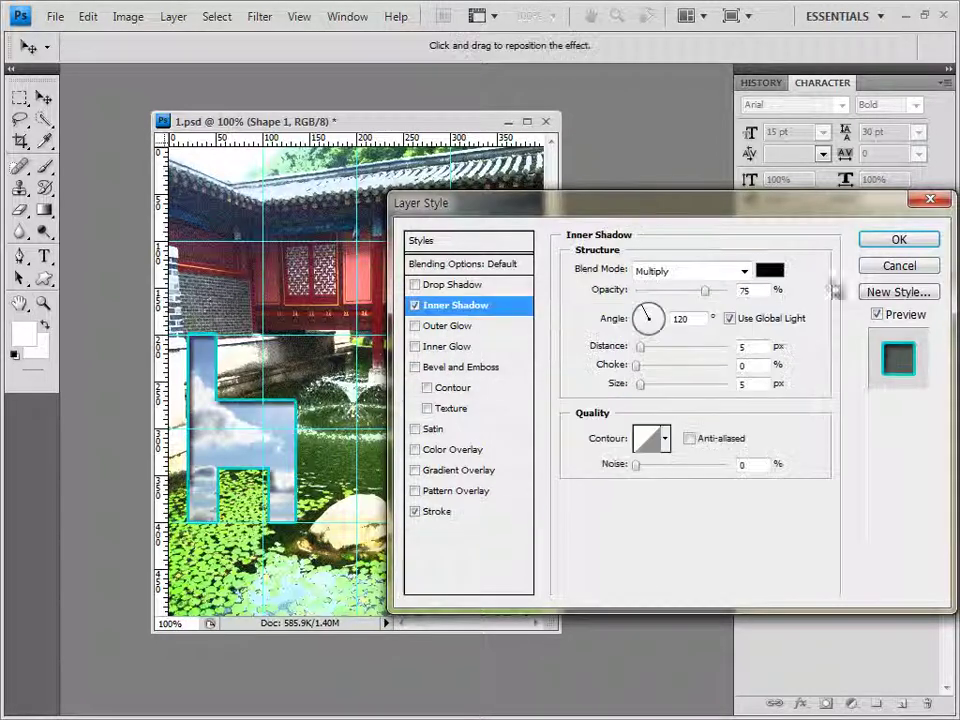
{"action": "left_click", "coordinate": [899, 240]}
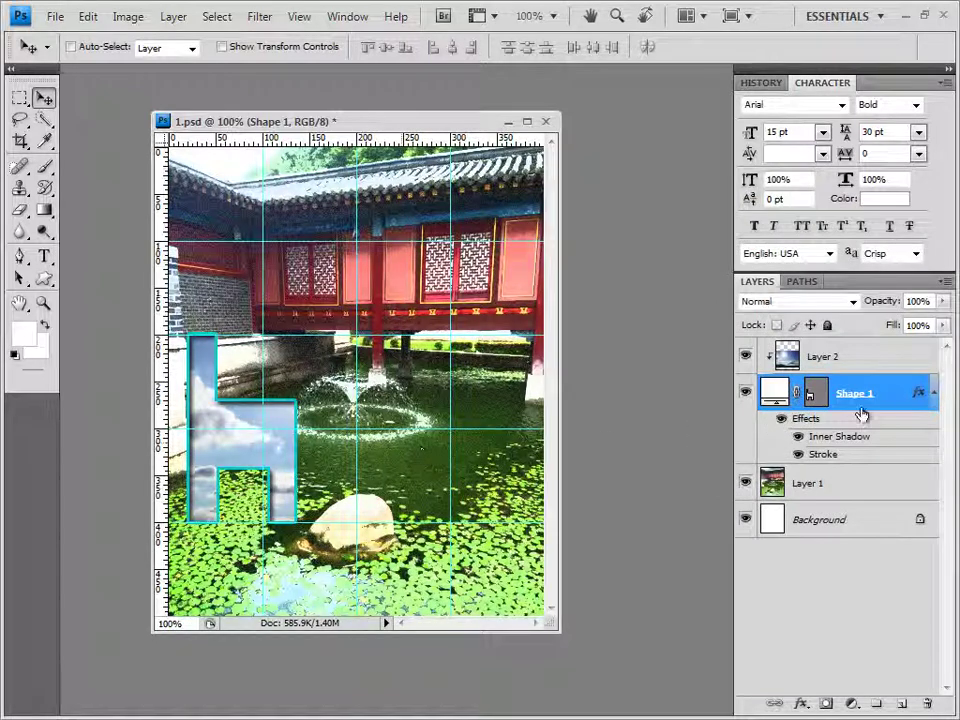
- Make the sky layer active in 1.psd and open the watermelon photo 1급-3.jpg in a floating window
{"action": "left_click", "coordinate": [843, 358]}
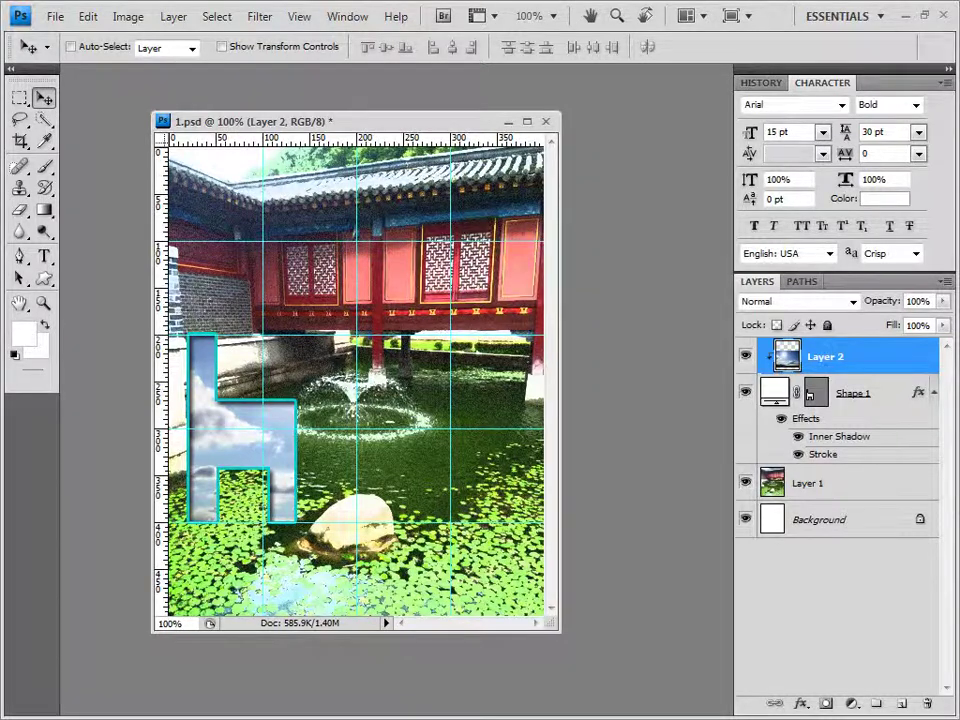
{"action": "key", "text": "alt+Tab"}
{"action": "left_click_drag", "start_coordinate": [565, 320], "coordinate": [585, 122]}
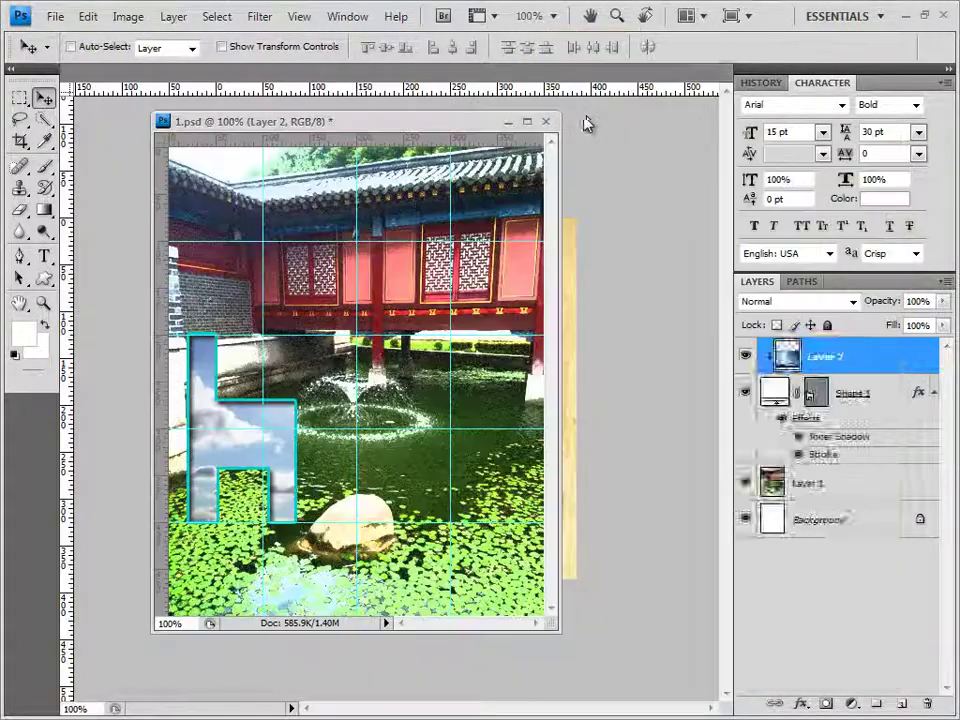
{"action": "left_click_drag", "start_coordinate": [85, 73], "coordinate": [158, 234]}
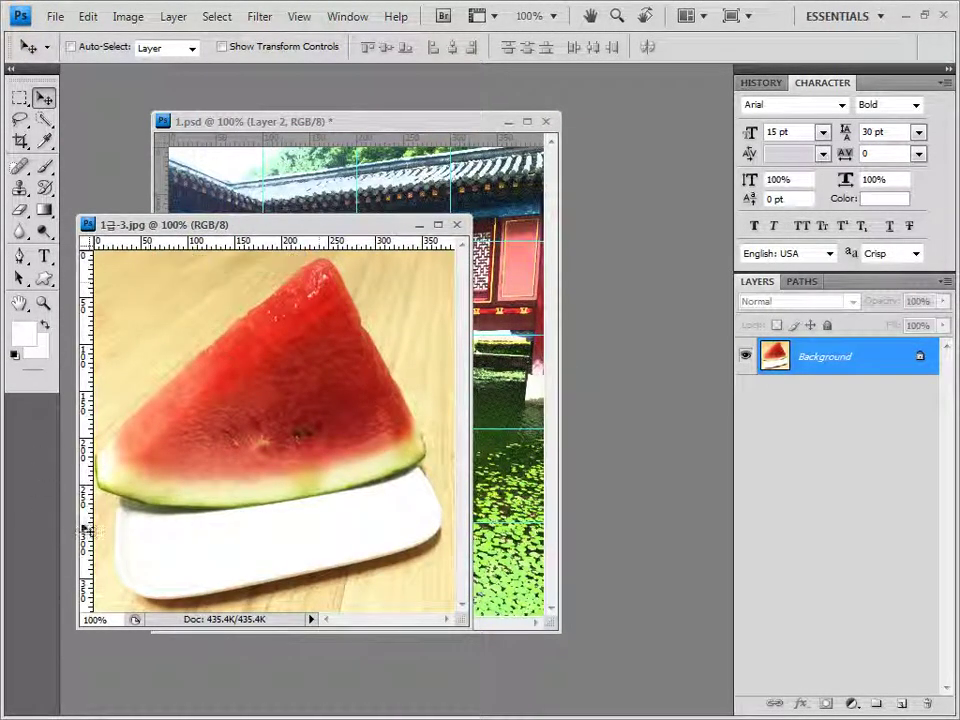
- Set up the Quick Selection tool for a new selection with a 12 px brush
{"action": "key", "text": "w"}
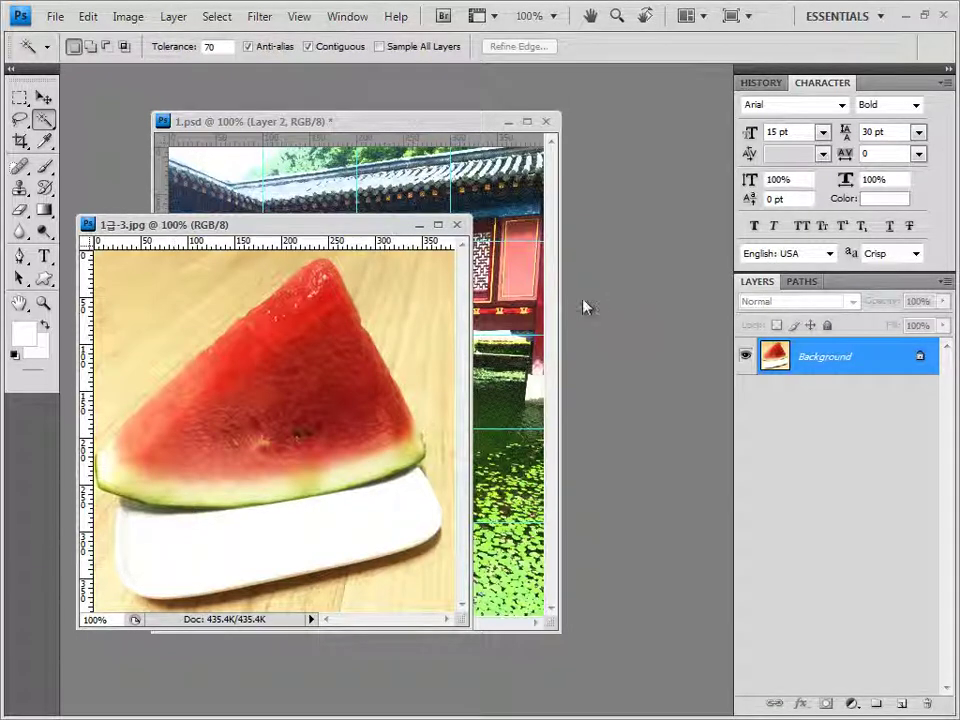
{"action": "mouse_move", "coordinate": [50, 120]}
{"action": "left_mouse_down"}
{"action": "mouse_move", "coordinate": [115, 140]}
{"action": "mouse_move", "coordinate": [70, 122]}
{"action": "mouse_move", "coordinate": [188, 122]}
{"action": "left_mouse_up"}
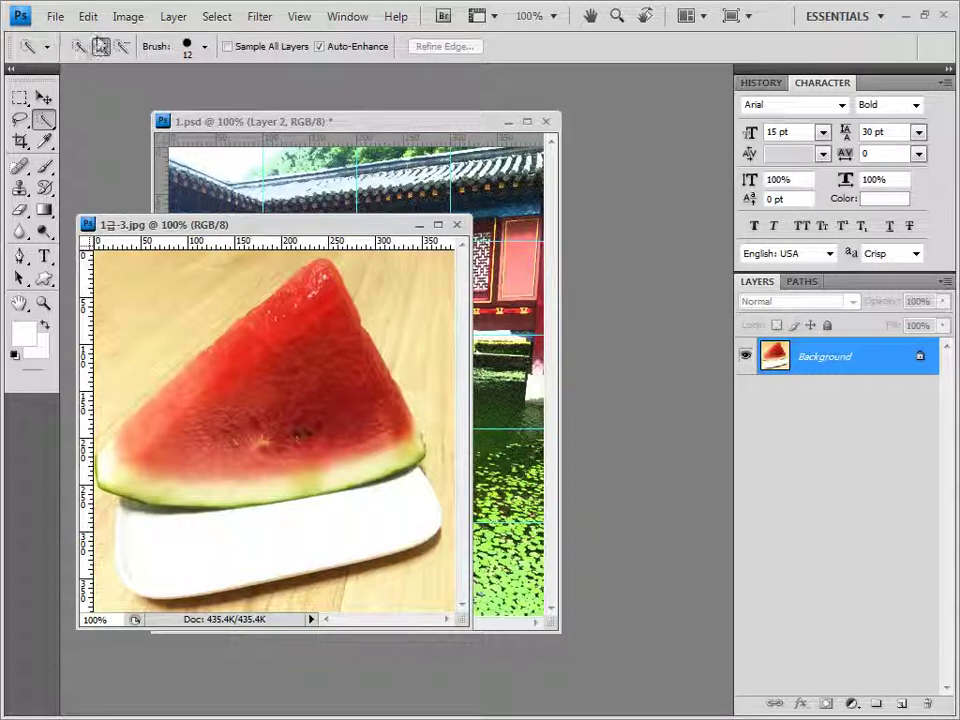
{"action": "left_click", "coordinate": [82, 47]}
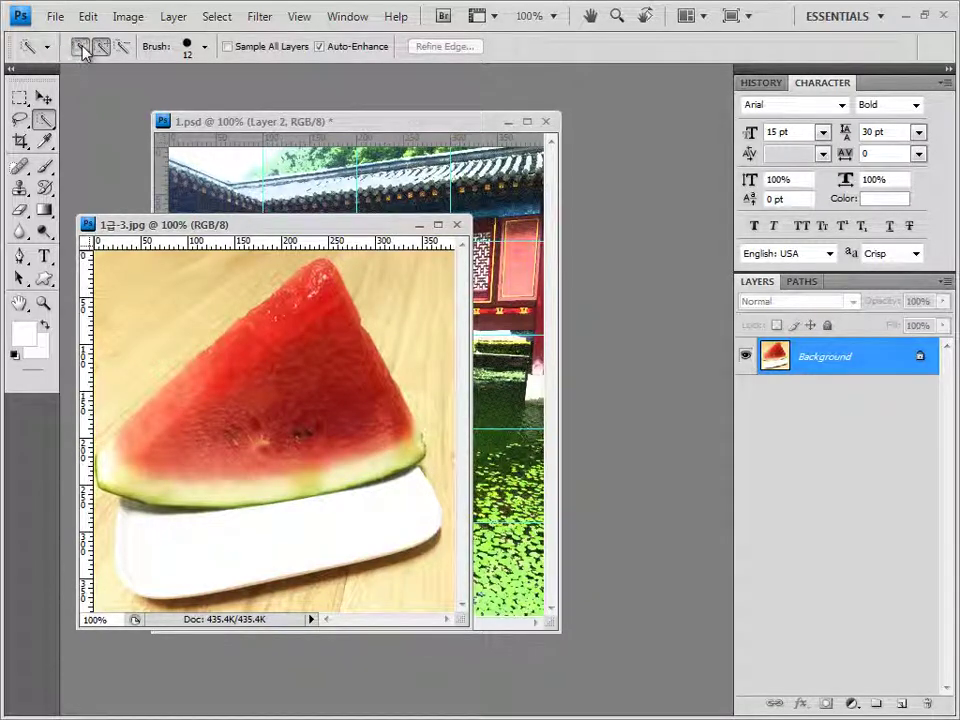
{"action": "left_click", "coordinate": [190, 50]}
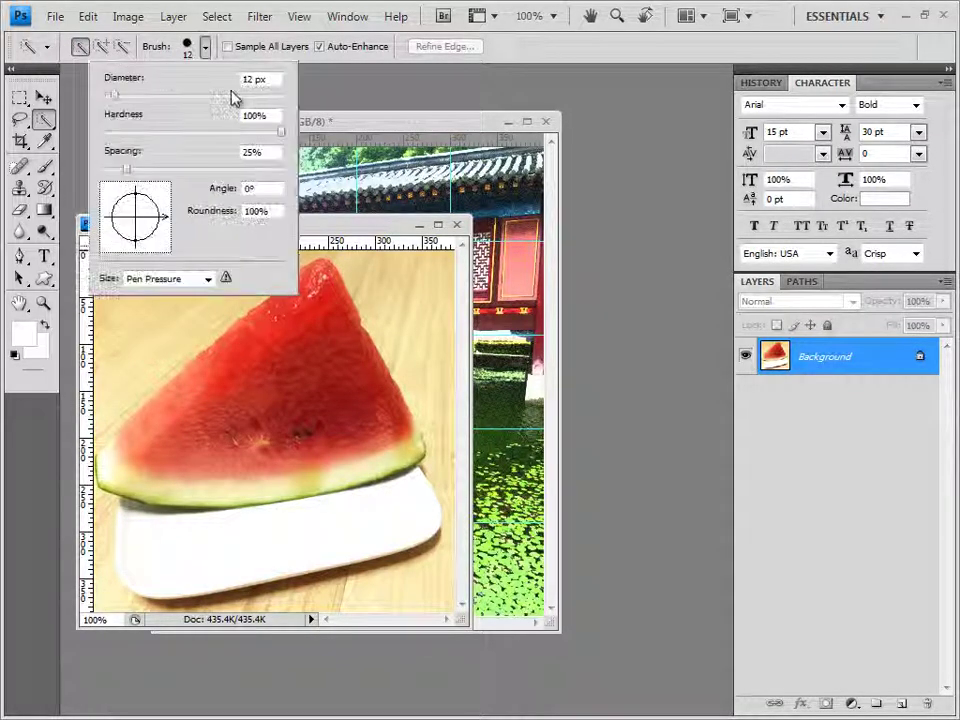
{"action": "left_click", "coordinate": [339, 227]}
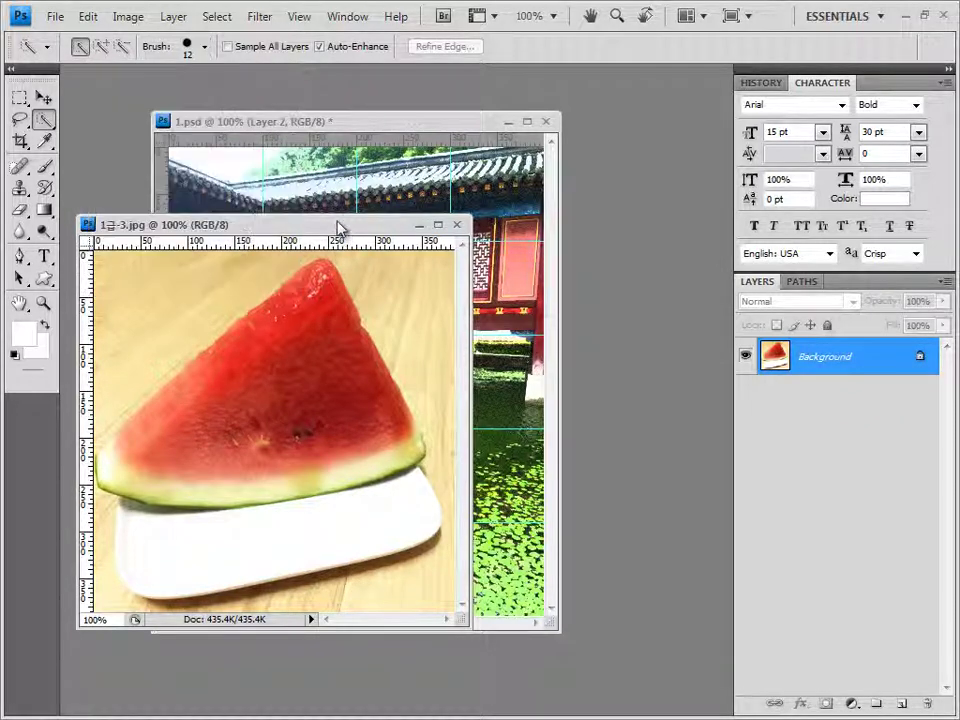
- Select the watermelon slice with its rind, leaving out the plate, and correct the selection along its left edge
{"action": "mouse_move", "coordinate": [322, 270]}
{"action": "left_mouse_down"}
{"action": "mouse_move", "coordinate": [312, 300]}
{"action": "mouse_move", "coordinate": [381, 382]}
{"action": "mouse_move", "coordinate": [411, 454]}
{"action": "mouse_move", "coordinate": [351, 471]}
{"action": "left_mouse_up"}
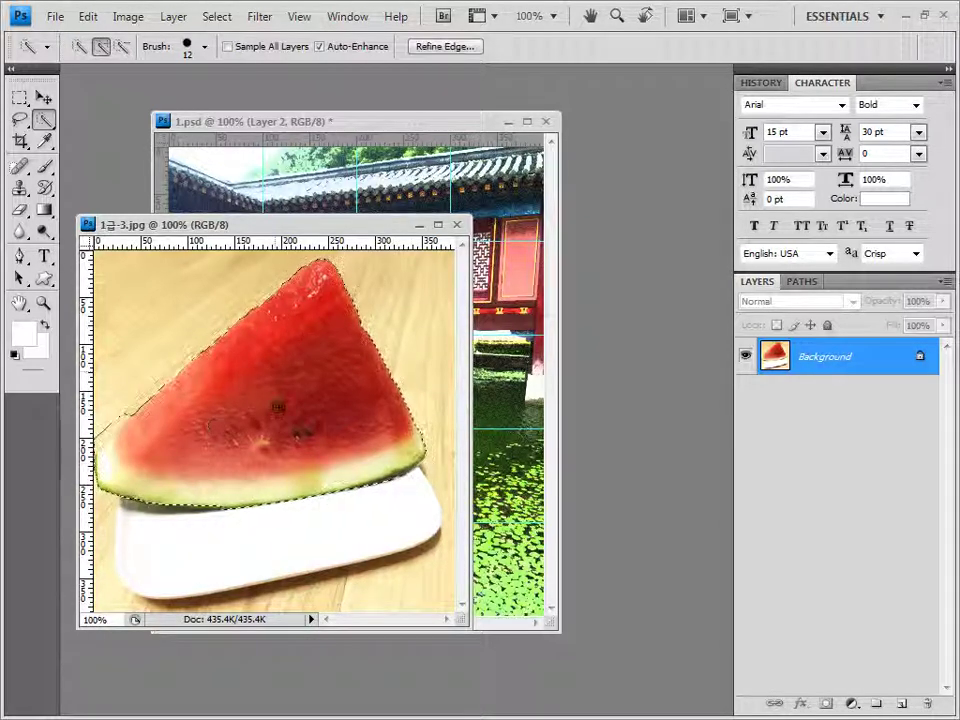
{"action": "left_click", "coordinate": [125, 429]}
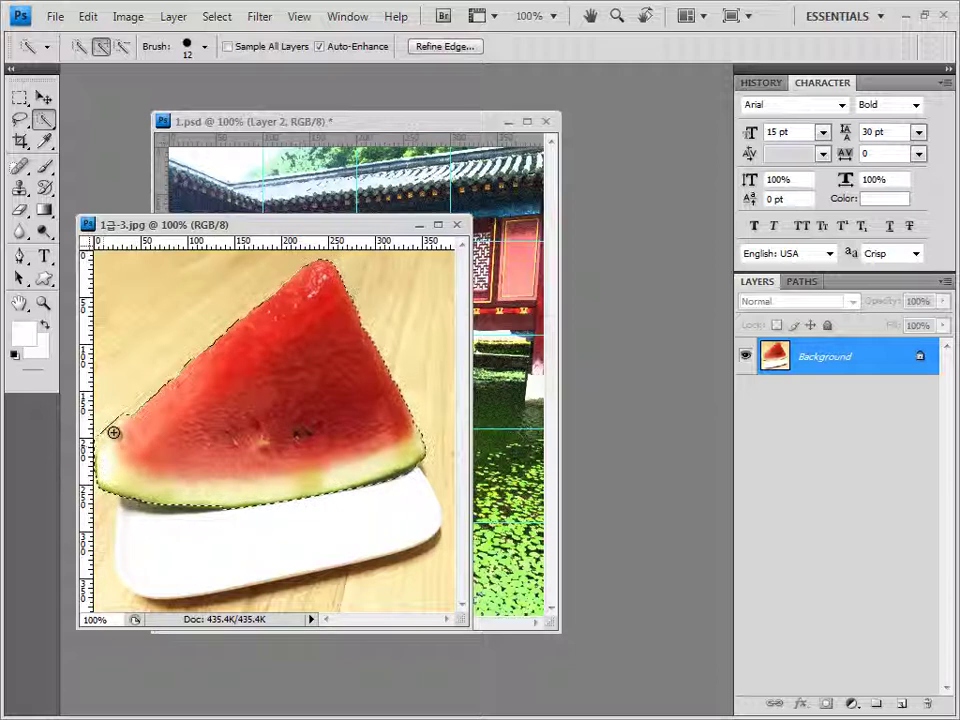
{"action": "left_click", "coordinate": [123, 46]}
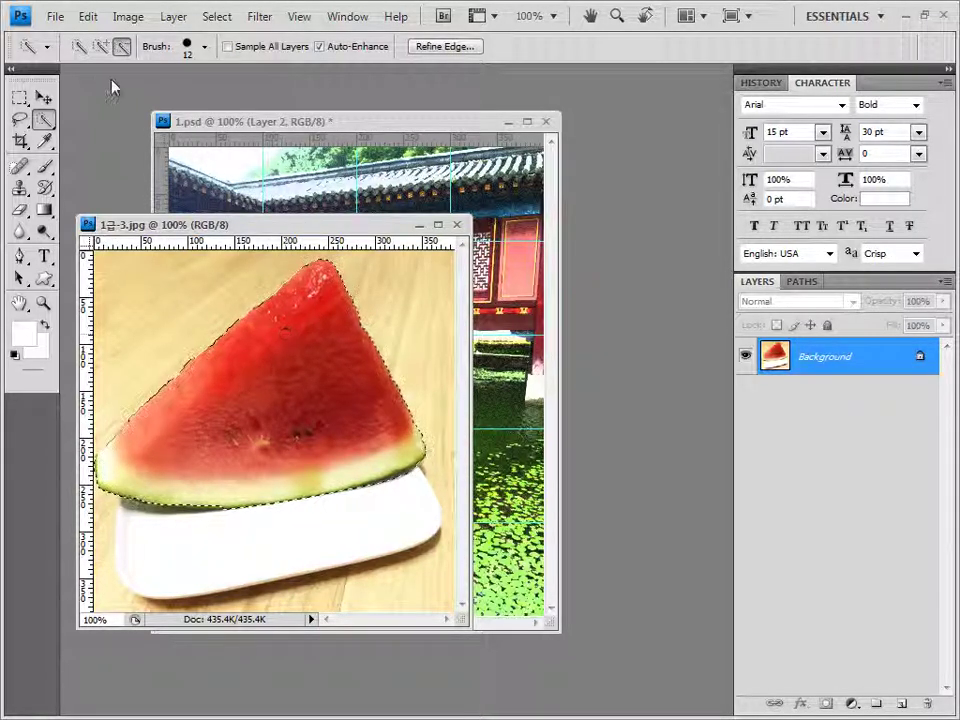
{"action": "left_click", "coordinate": [79, 46]}
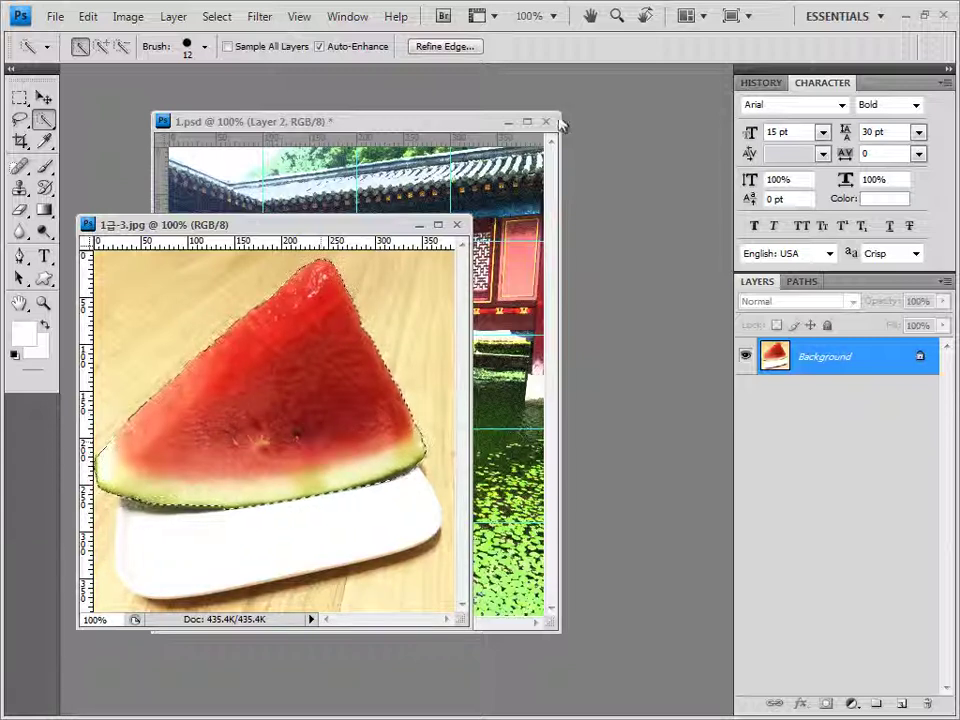
- Paste the watermelon slice into 1.psd, scale it down to about 250 px wide and place it over the pond's lower right
{"action": "left_click", "coordinate": [457, 228]}
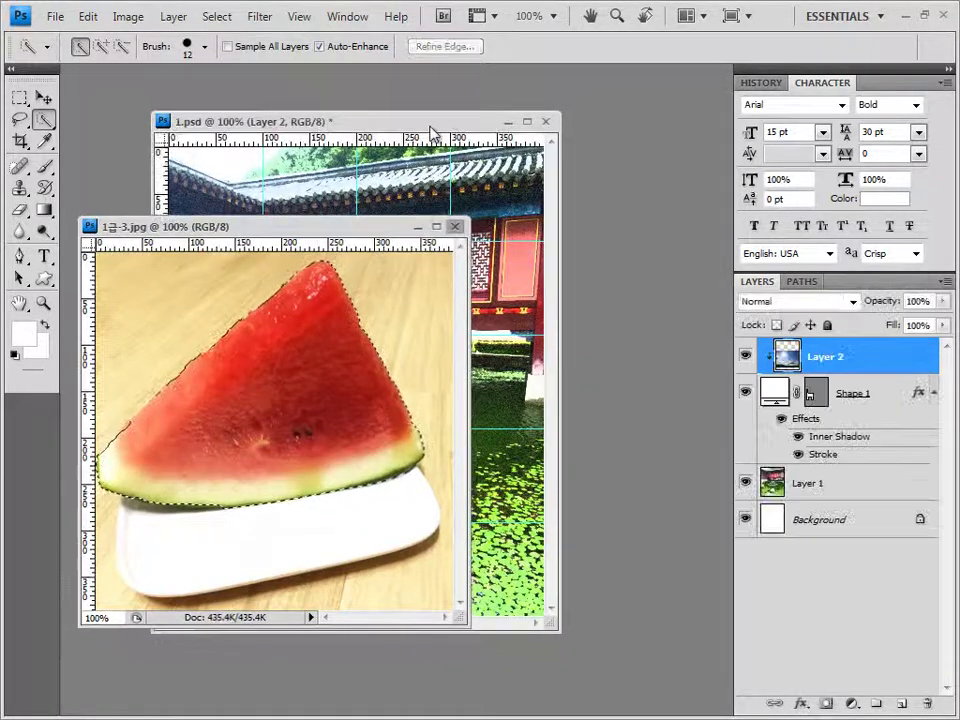
{"action": "key", "text": "ctrl+v"}
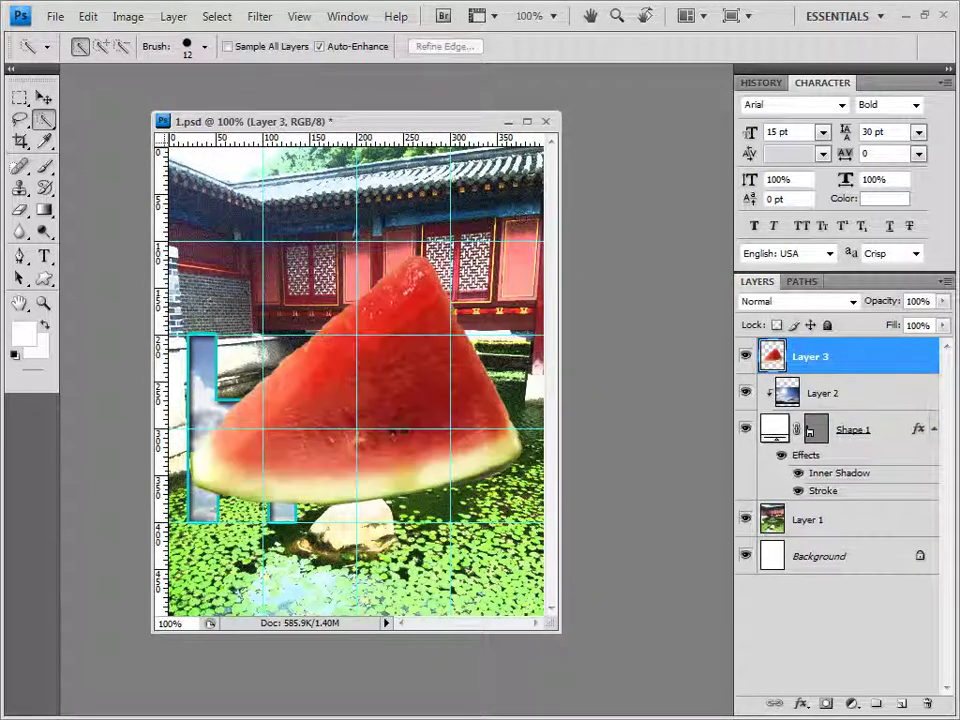
{"action": "left_click", "coordinate": [43, 97]}
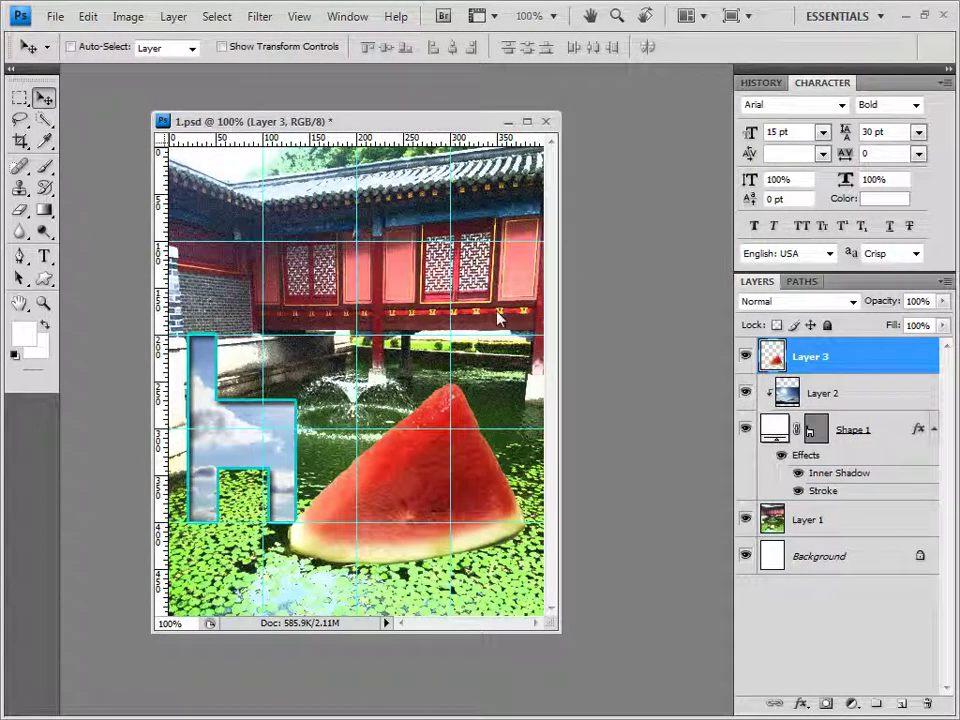
- Add a 5 px white stroke outside the watermelon slice
{"action": "left_click", "coordinate": [801, 704]}
{"action": "left_click", "coordinate": [813, 692]}
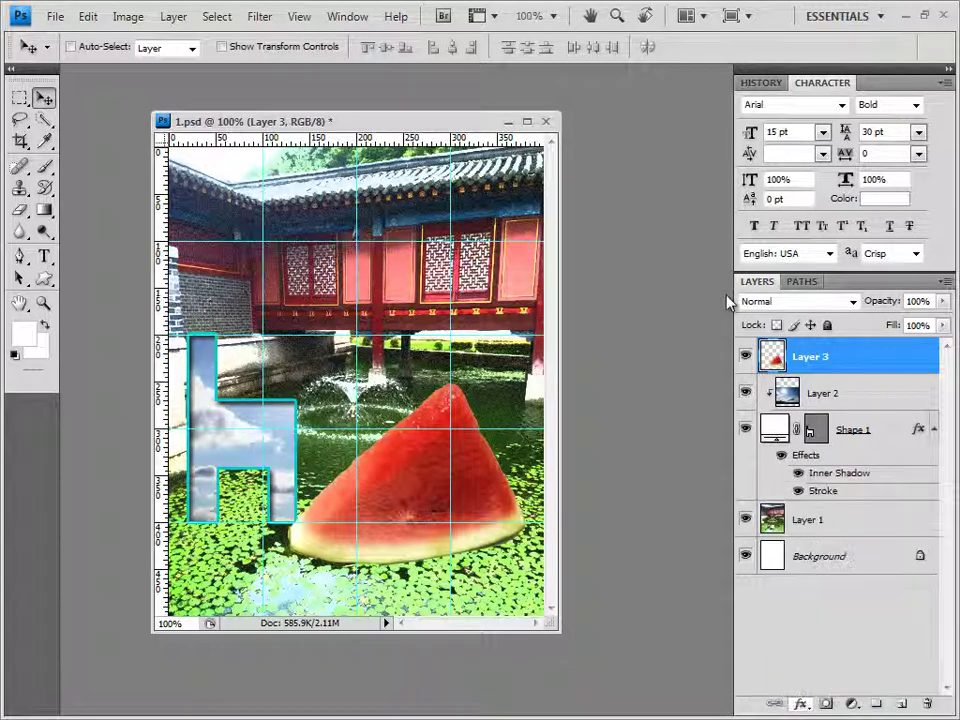
{"action": "type", "text": "5"}
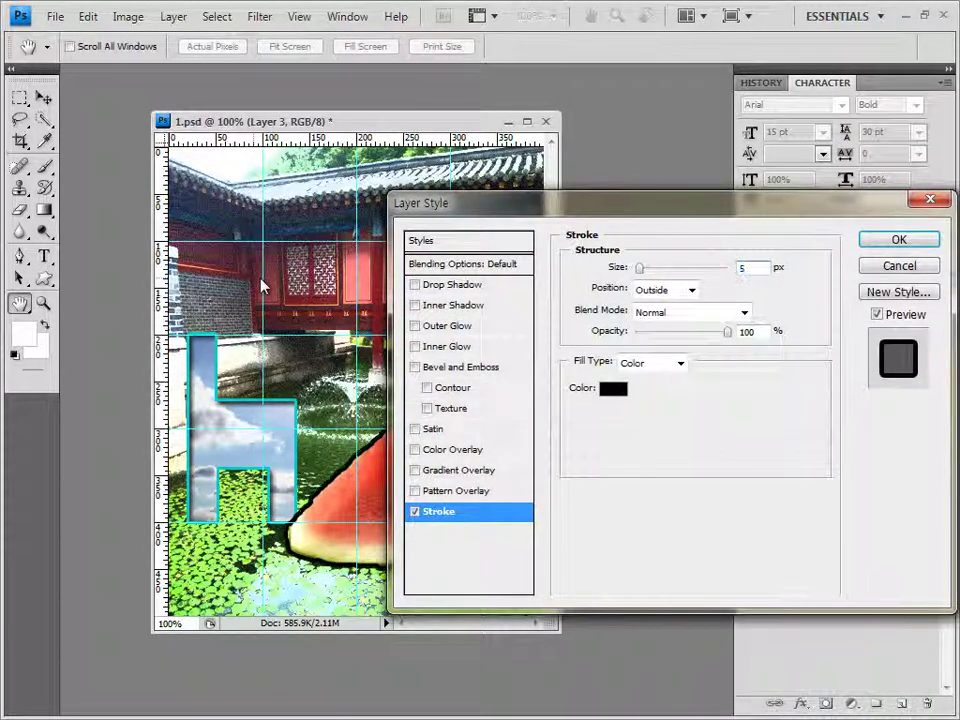
{"action": "left_click", "coordinate": [614, 389]}
{"action": "left_click", "coordinate": [256, 251]}
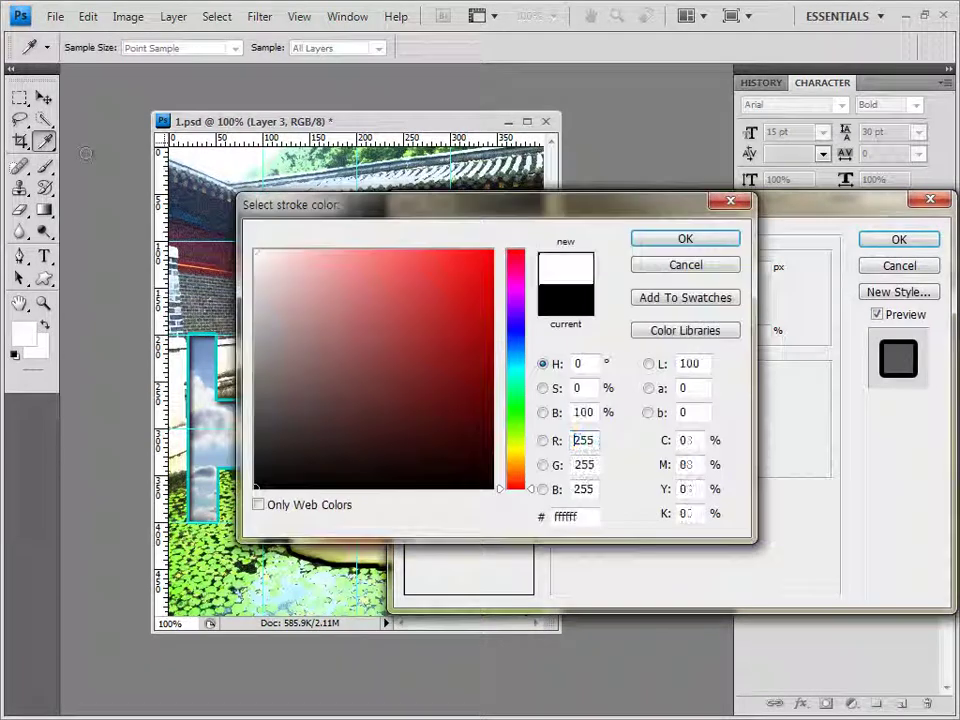
{"action": "left_click", "coordinate": [720, 243]}
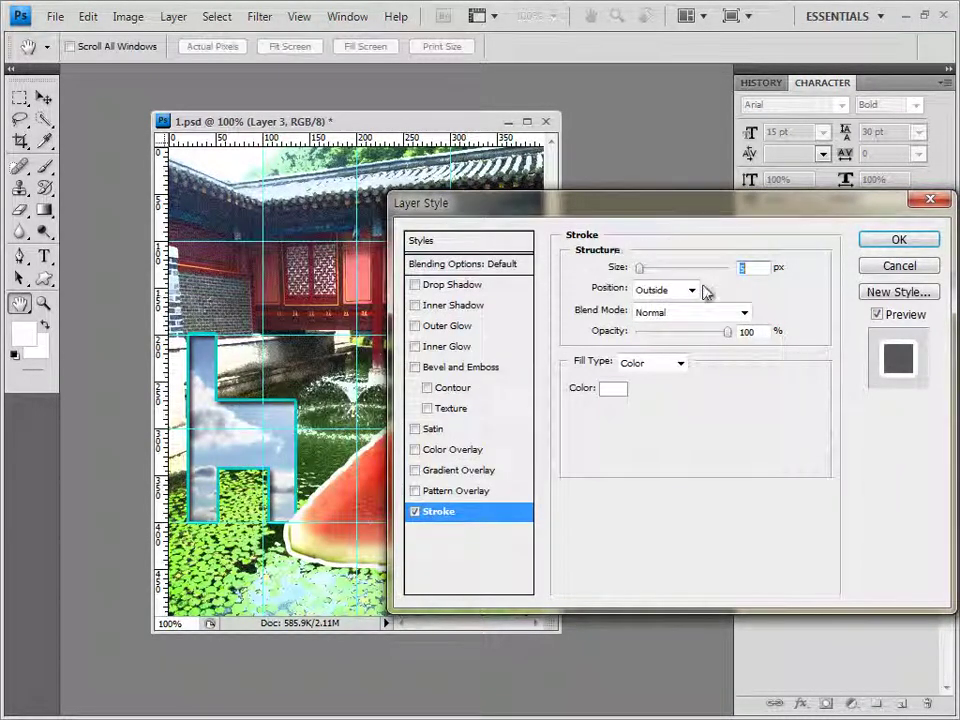
{"action": "left_click", "coordinate": [898, 240]}
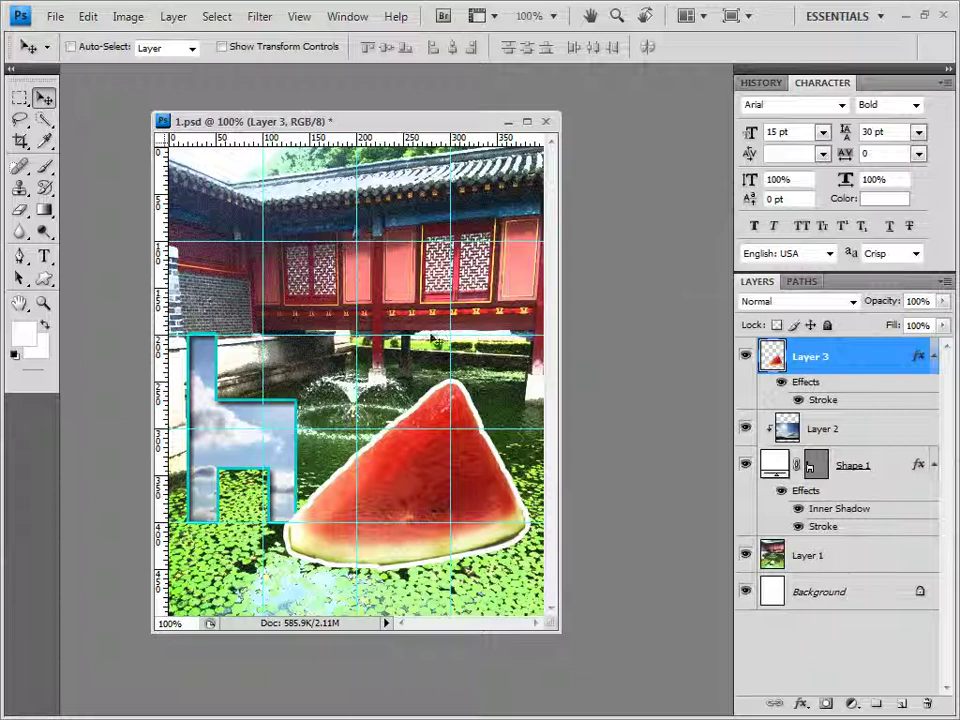
- Replace the custom shapes with the Nature set and draw a fern about 95 px wide over the roof at the image's upper left
{"action": "left_click", "coordinate": [44, 278]}
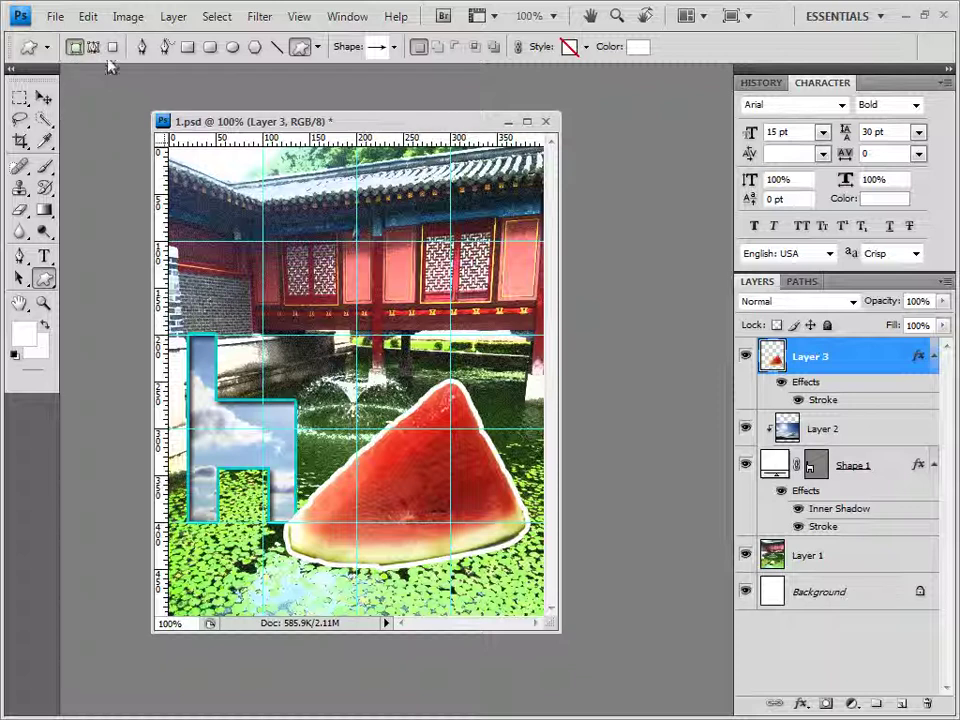
{"action": "left_click", "coordinate": [396, 48]}
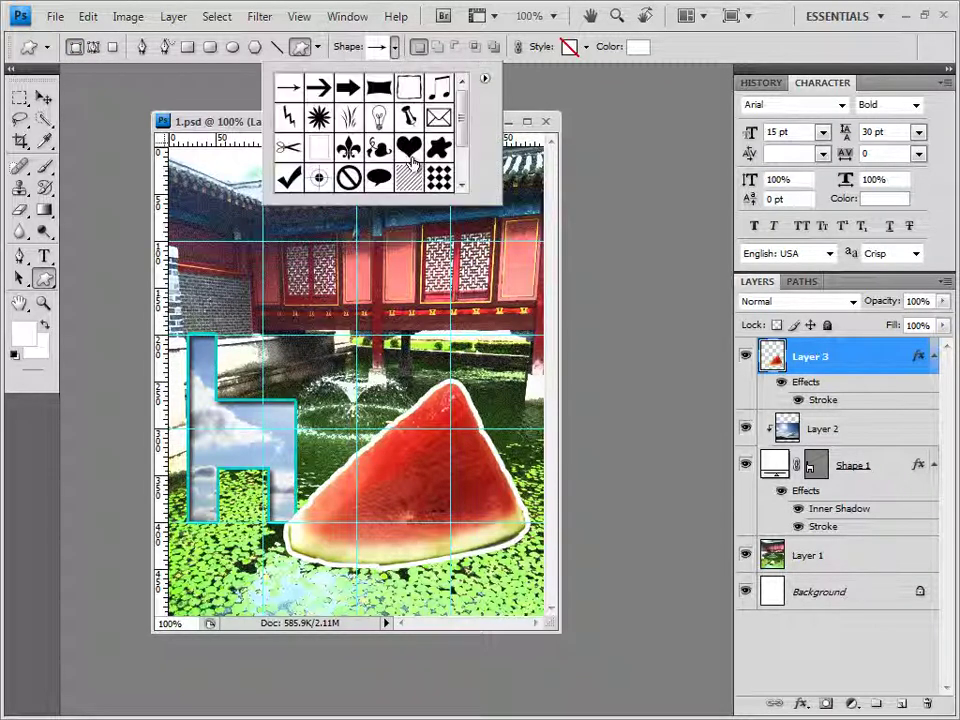
{"action": "left_click", "coordinate": [484, 79]}
{"action": "left_click", "coordinate": [516, 450]}
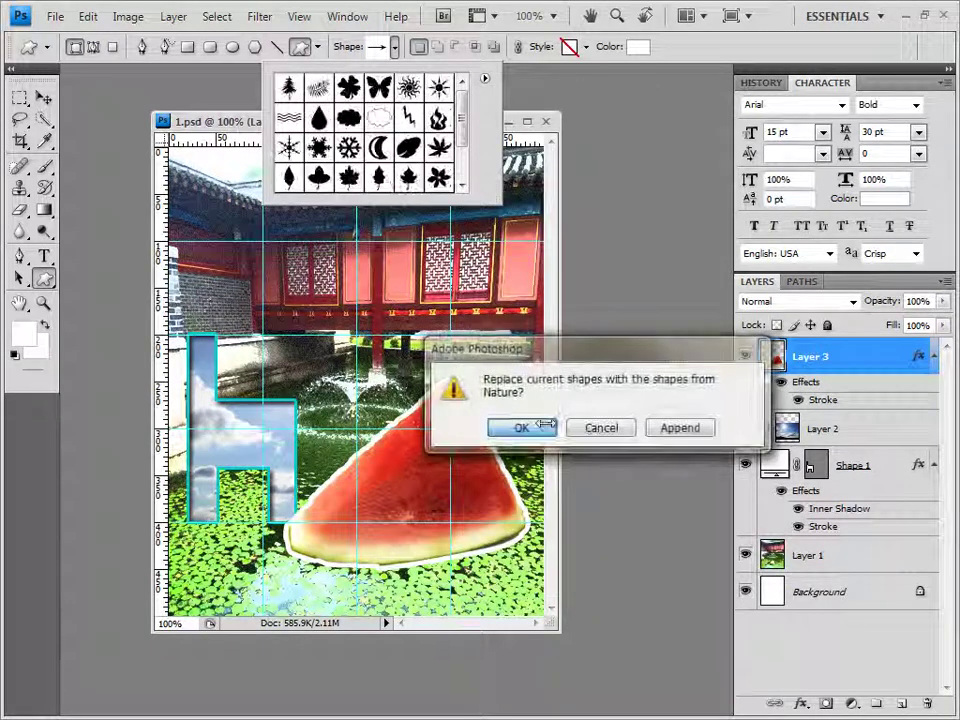
{"action": "left_click", "coordinate": [530, 426]}
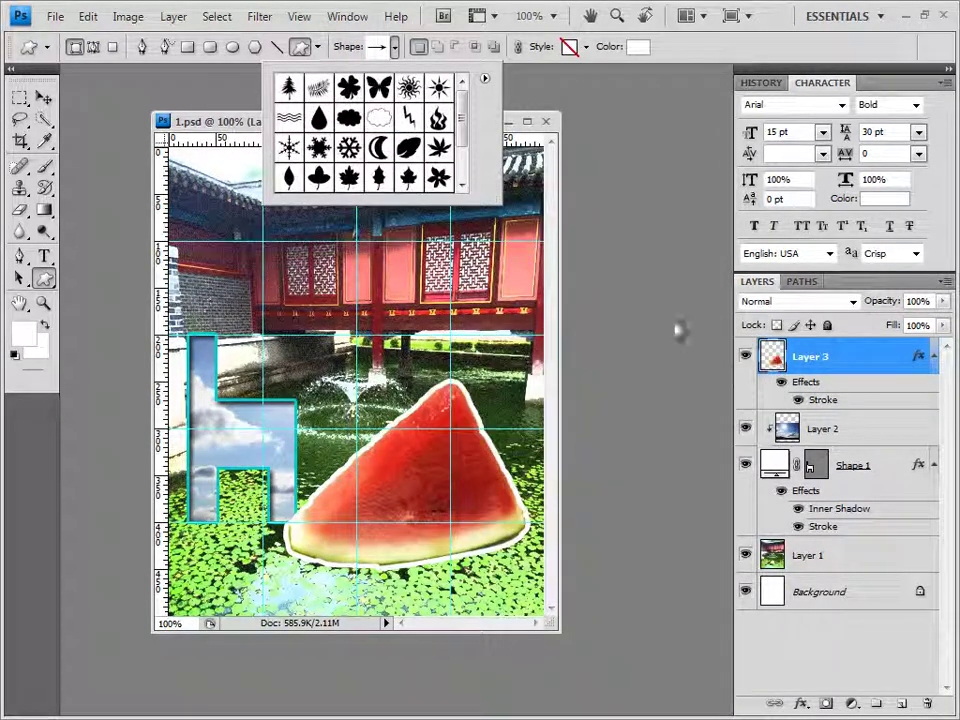
{"action": "left_click", "coordinate": [319, 89]}
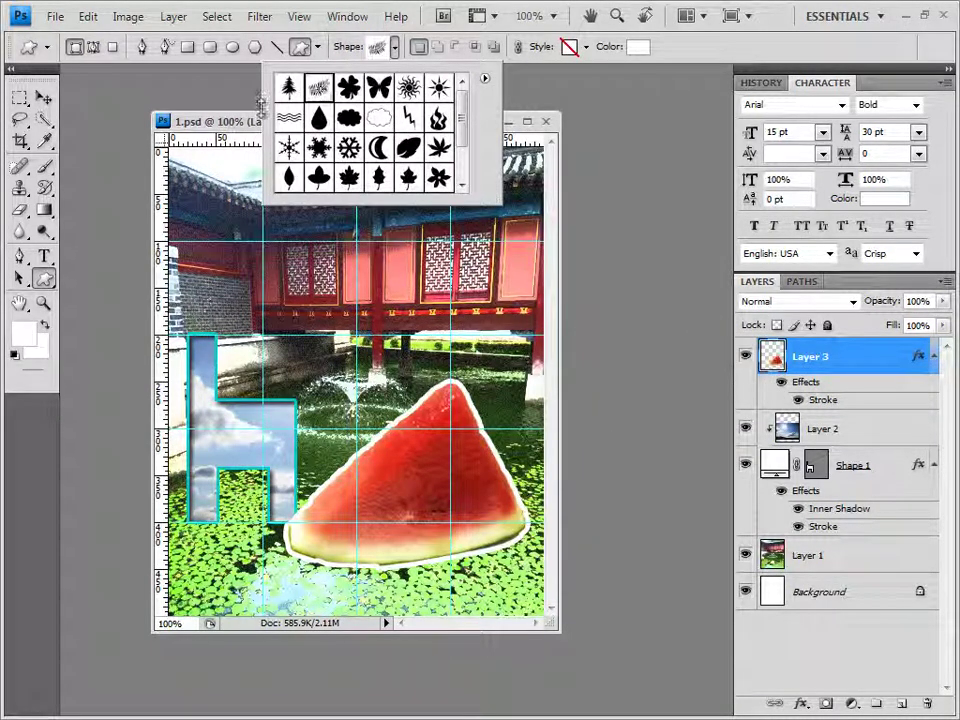
{"action": "left_click", "coordinate": [226, 128]}
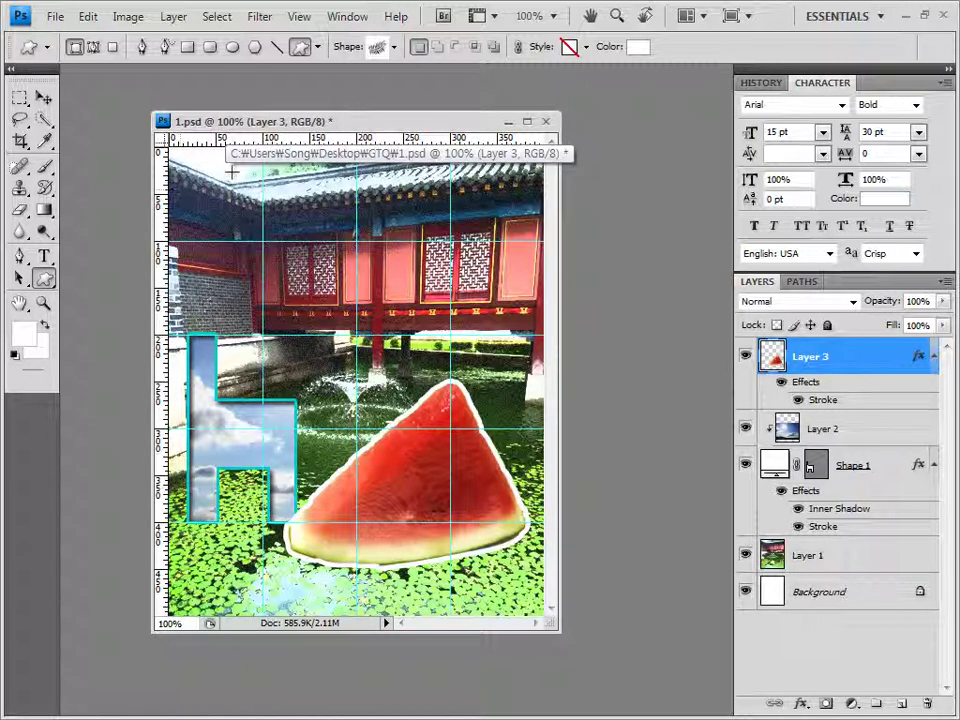
{"action": "left_click_drag", "start_coordinate": [172, 180], "coordinate": [260, 270]}
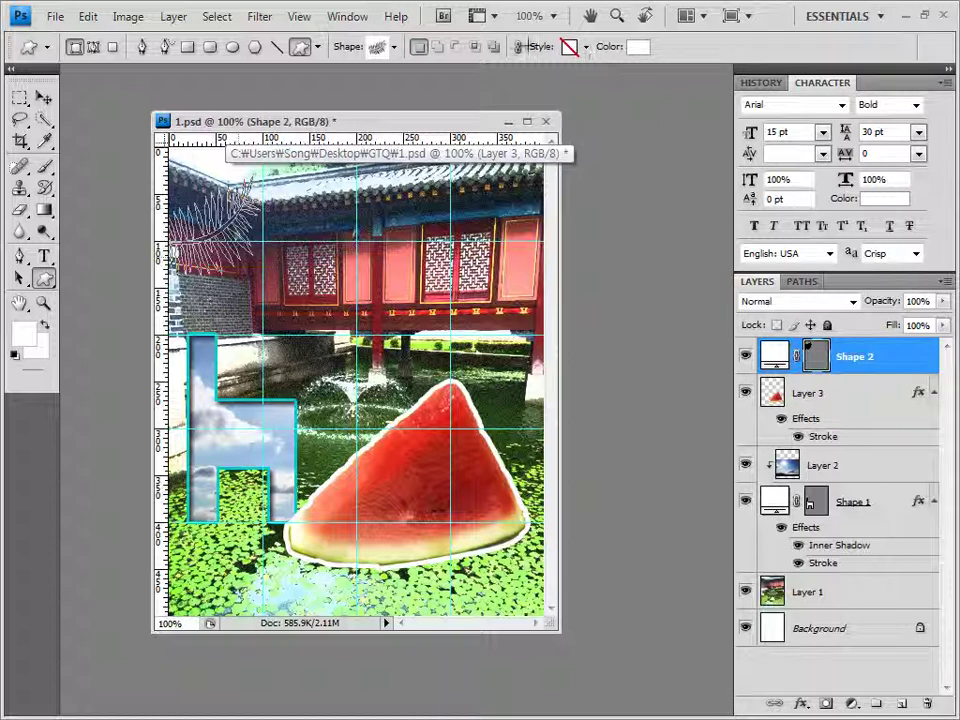
- Set the fern shape's fill color to #60e800
{"action": "left_click", "coordinate": [584, 47]}
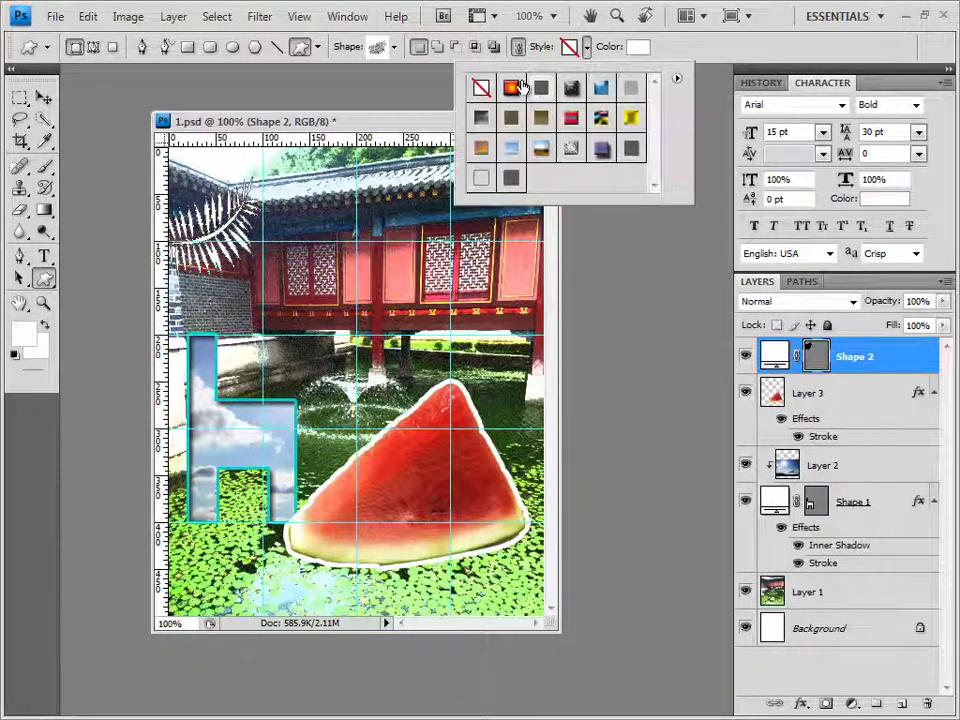
{"action": "left_click", "coordinate": [672, 52]}
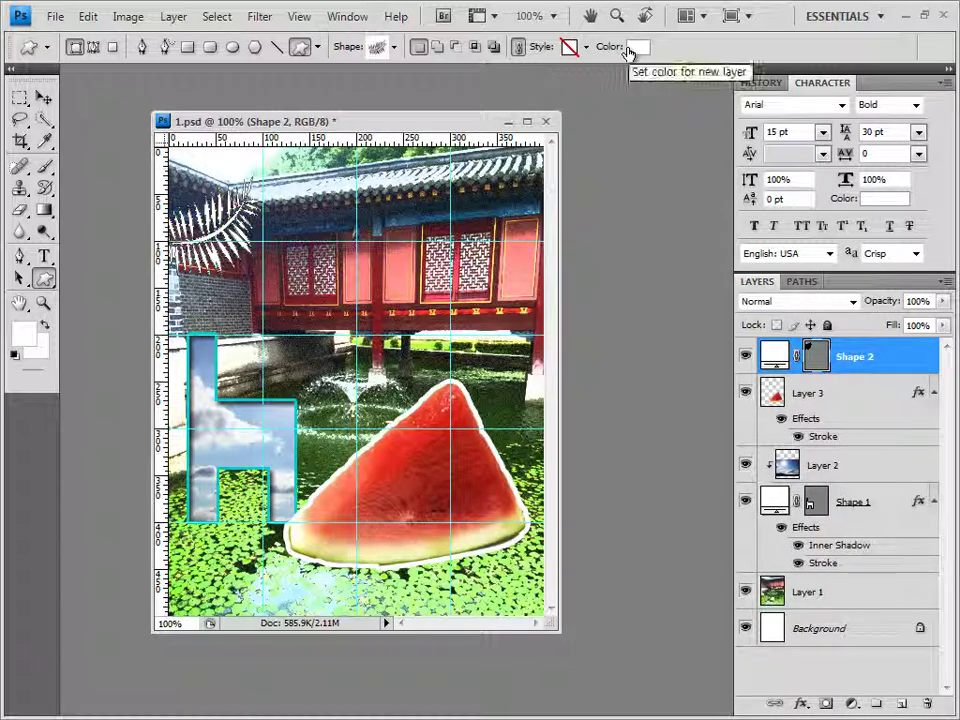
{"action": "left_click", "coordinate": [630, 52]}
{"action": "type", "text": "60e800"}
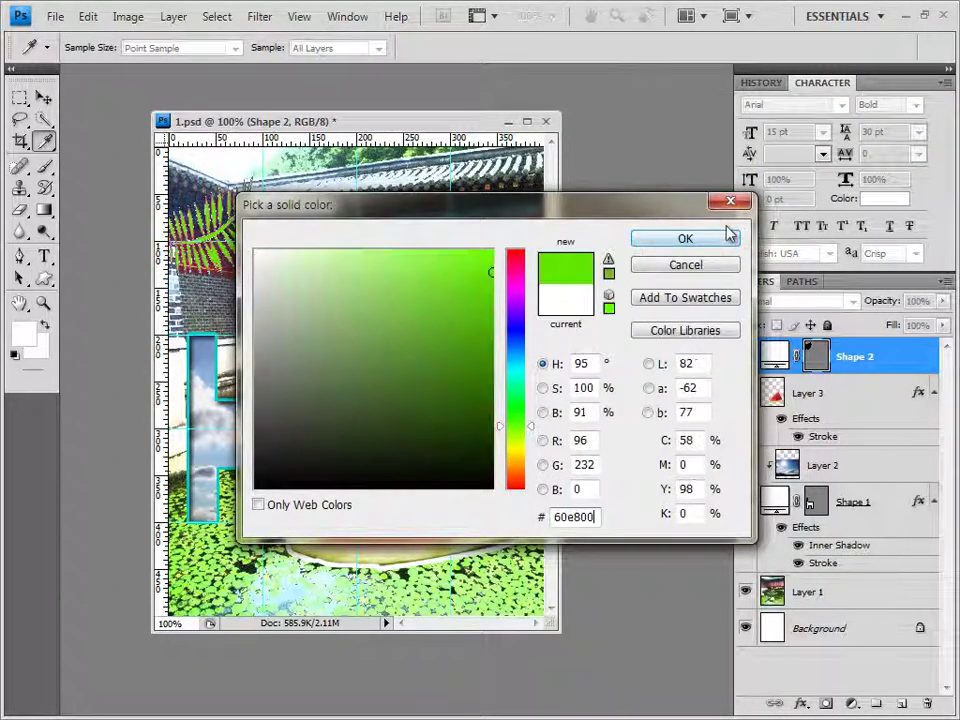
{"action": "left_click", "coordinate": [714, 240]}
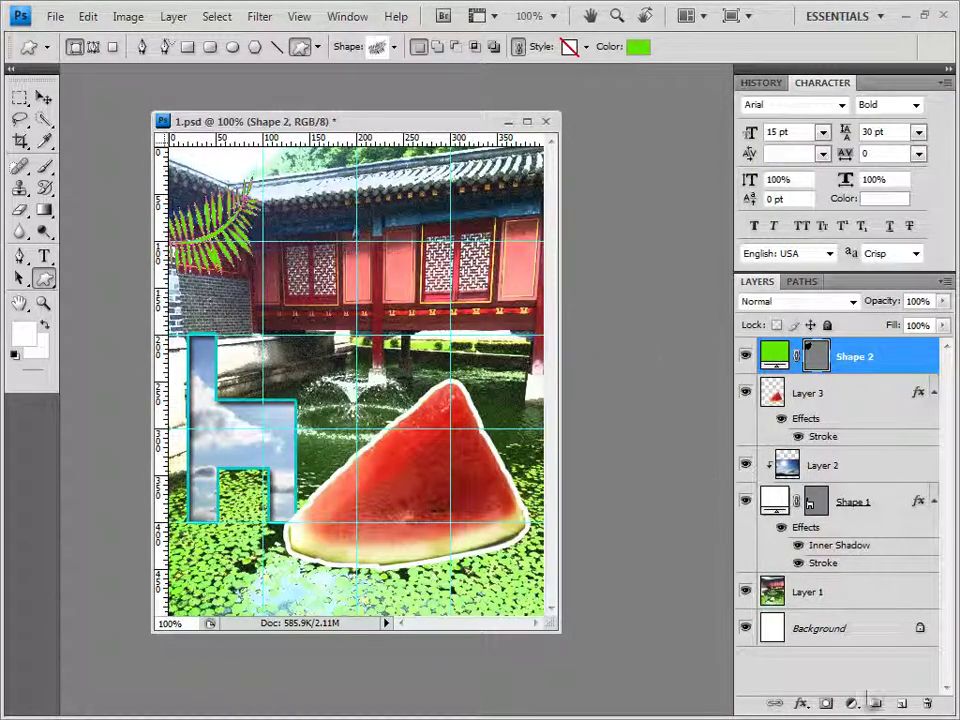
- Add a drop shadow to the fern and transform it to 134.8% width and 110.3% height, centered at X 73.5, Y 111.5 px
{"action": "left_click", "coordinate": [803, 704]}
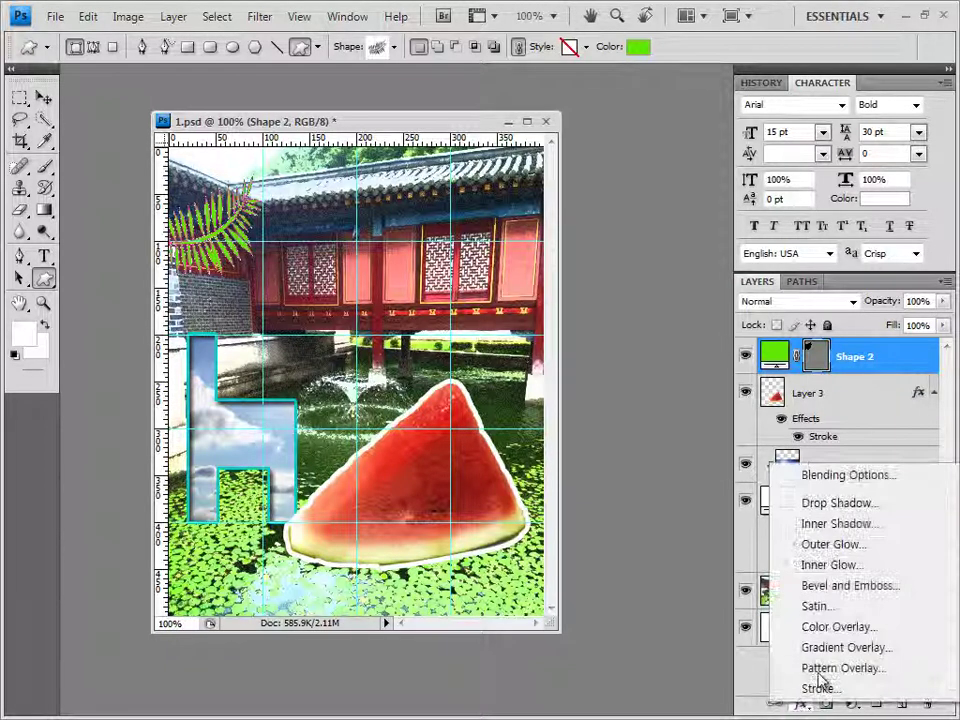
{"action": "left_click", "coordinate": [838, 503]}
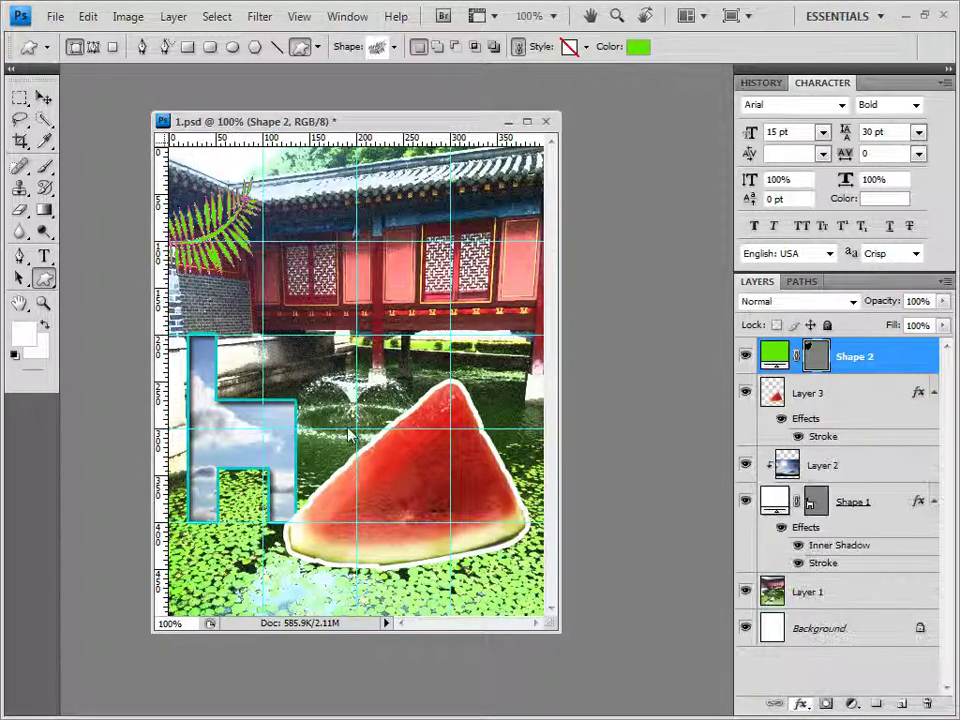
{"action": "left_click", "coordinate": [900, 242]}
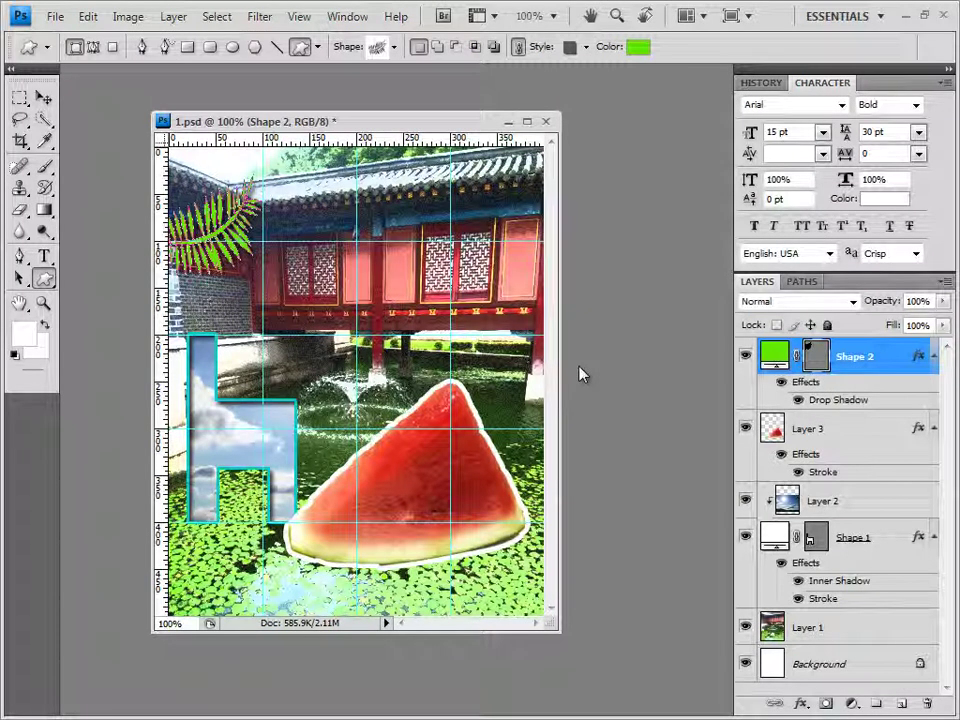
{"action": "key", "text": "ctrl+shift+t"}
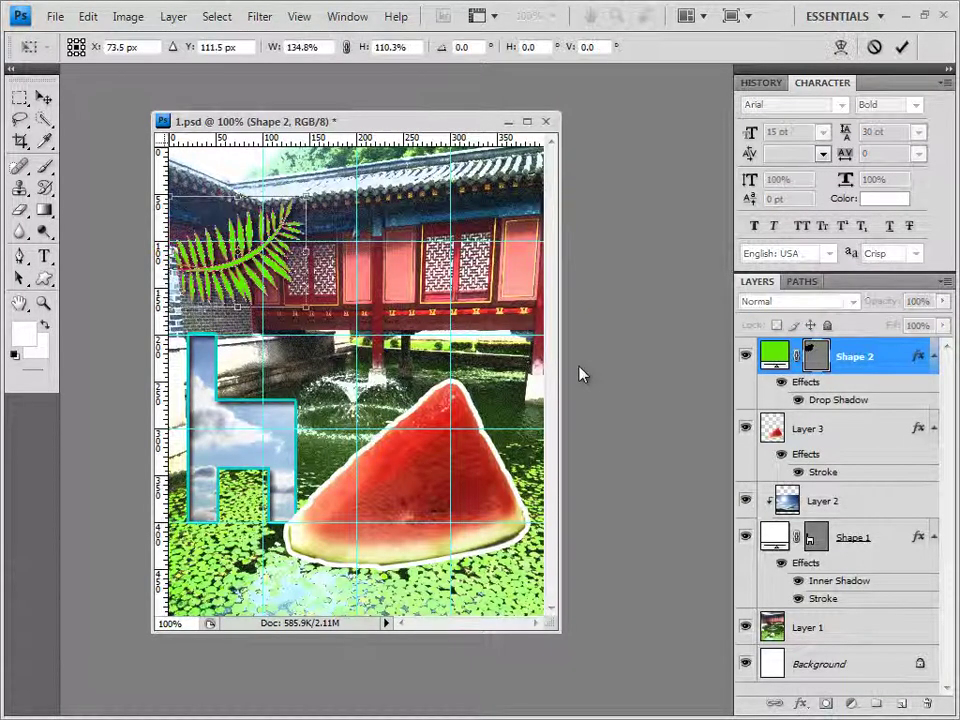
{"action": "key", "text": "Return"}
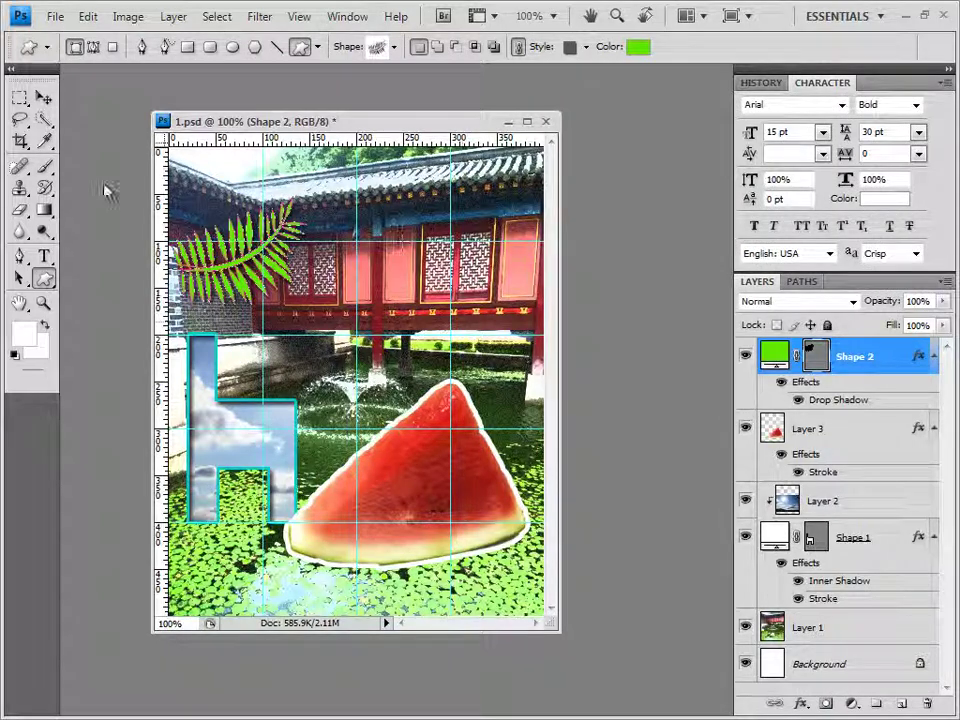
- Replace the custom shapes with the Animals set and draw the perched parrot about 50 × 120 px over the chair's seat
{"action": "left_click", "coordinate": [397, 48]}
{"action": "left_click", "coordinate": [484, 79]}
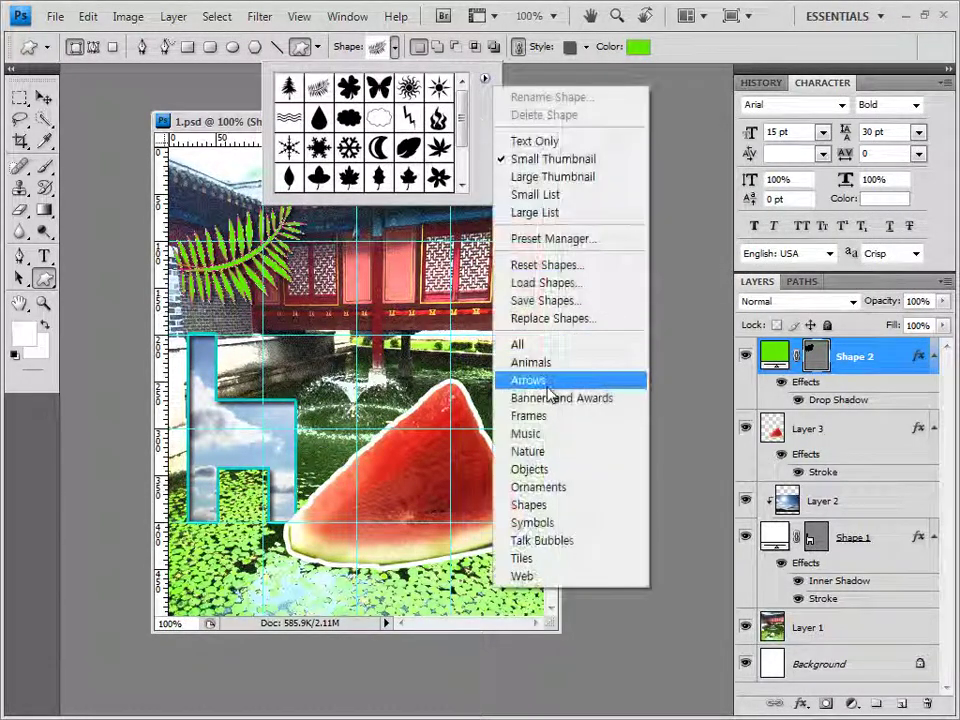
{"action": "left_click", "coordinate": [546, 364]}
{"action": "left_click", "coordinate": [521, 429]}
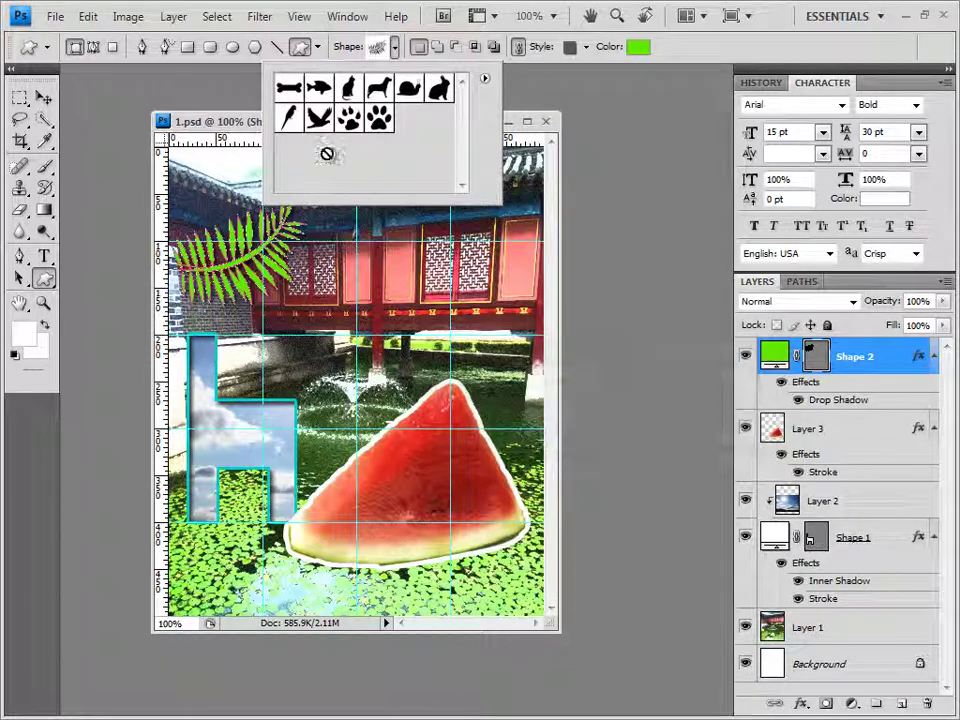
{"action": "left_click", "coordinate": [290, 119]}
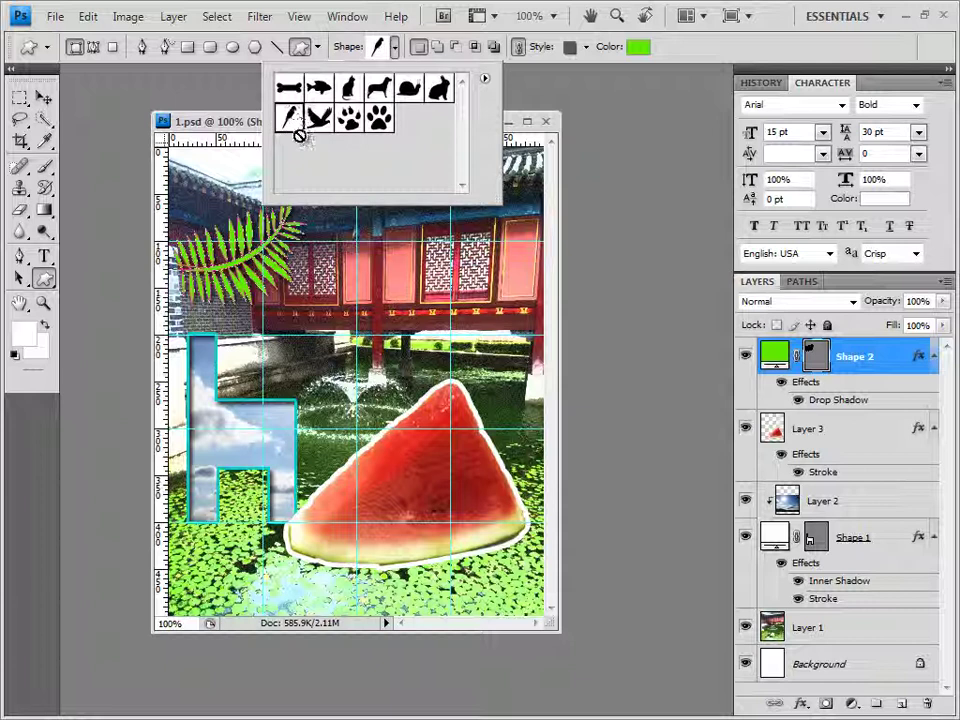
{"action": "key", "text": "Return"}
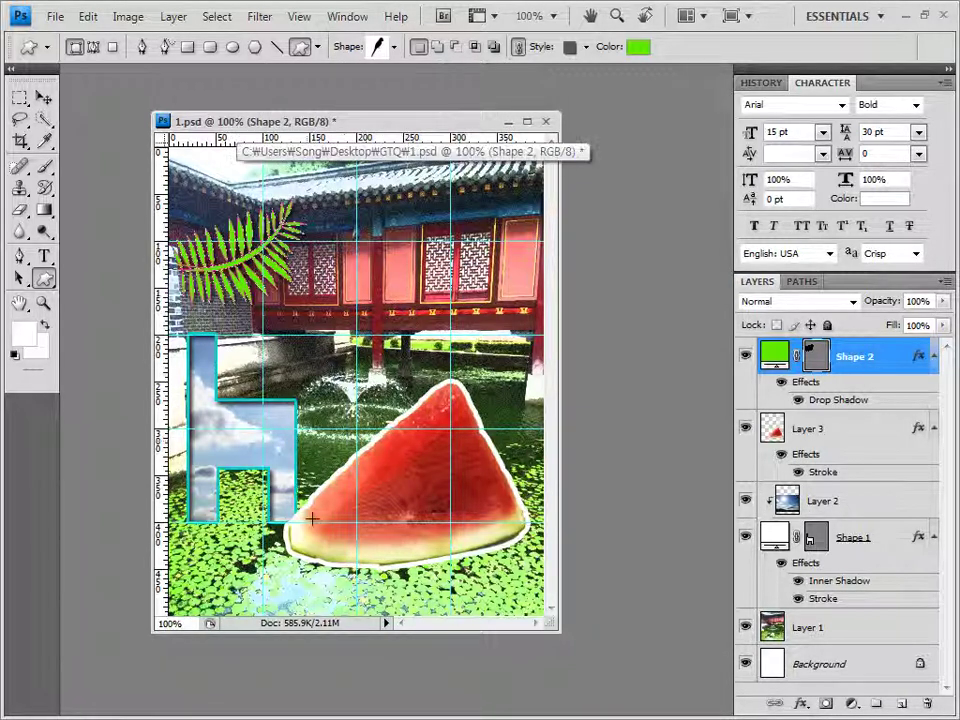
{"action": "left_click_drag", "start_coordinate": [238, 343], "coordinate": [283, 440]}
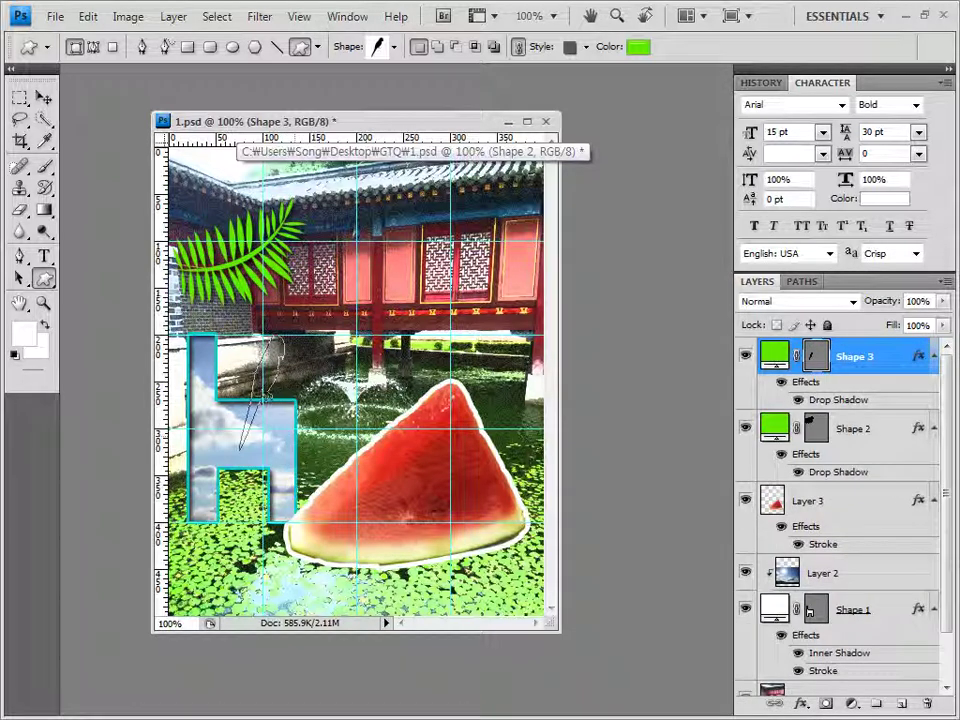
- Remove the layer style from the parrot shape and set its fill color to #fff000
{"action": "left_click", "coordinate": [586, 46]}
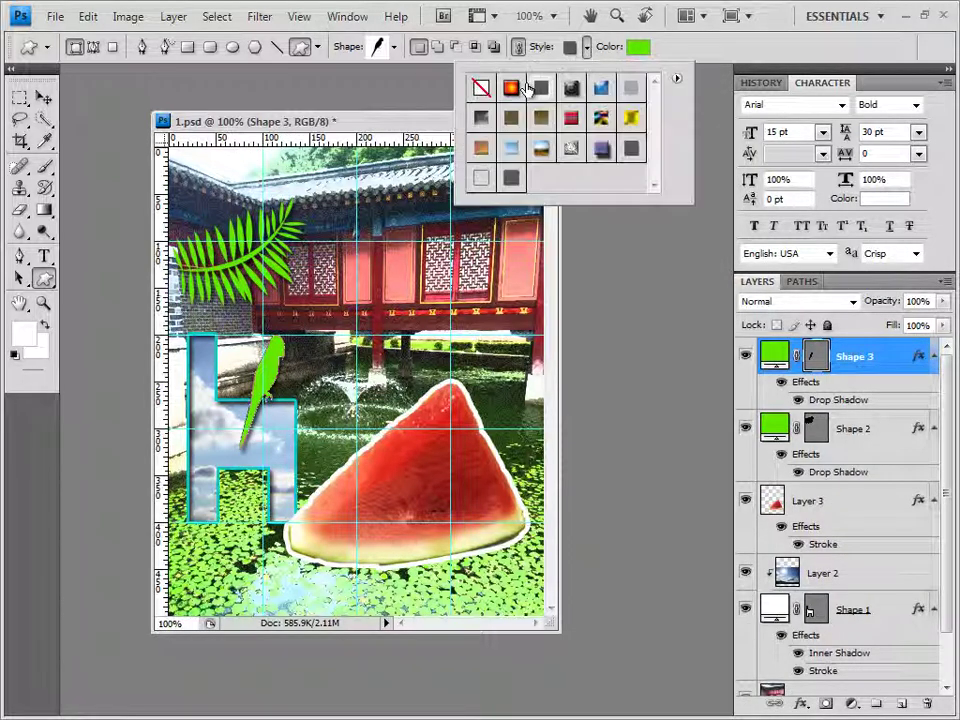
{"action": "left_click", "coordinate": [481, 88]}
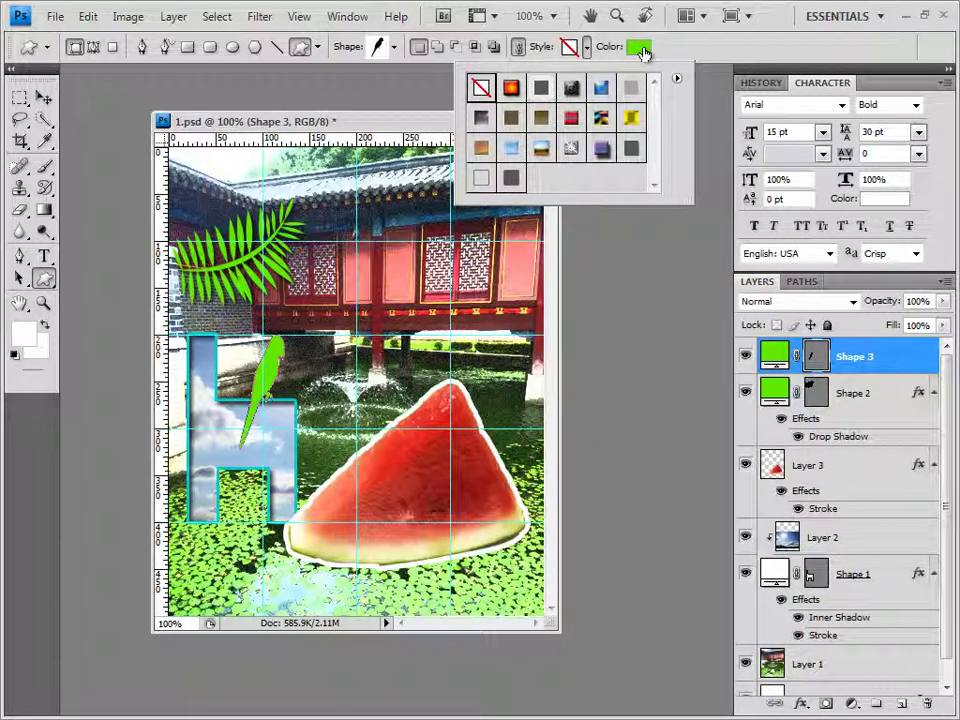
{"action": "left_click", "coordinate": [638, 47]}
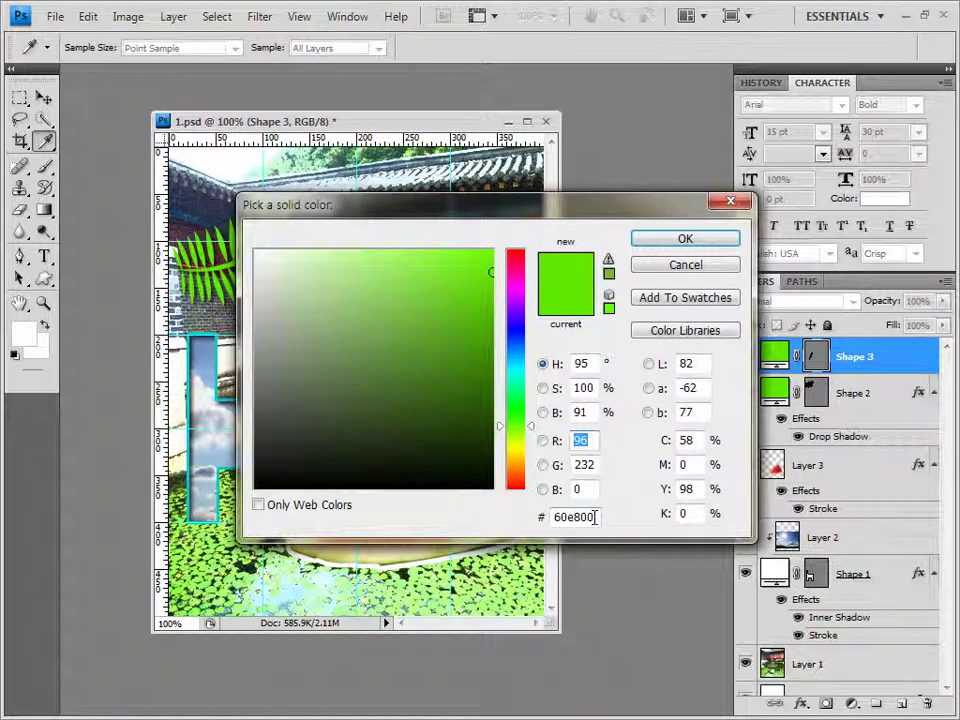
{"action": "left_click", "coordinate": [590, 517]}
{"action": "type", "text": "fff000"}
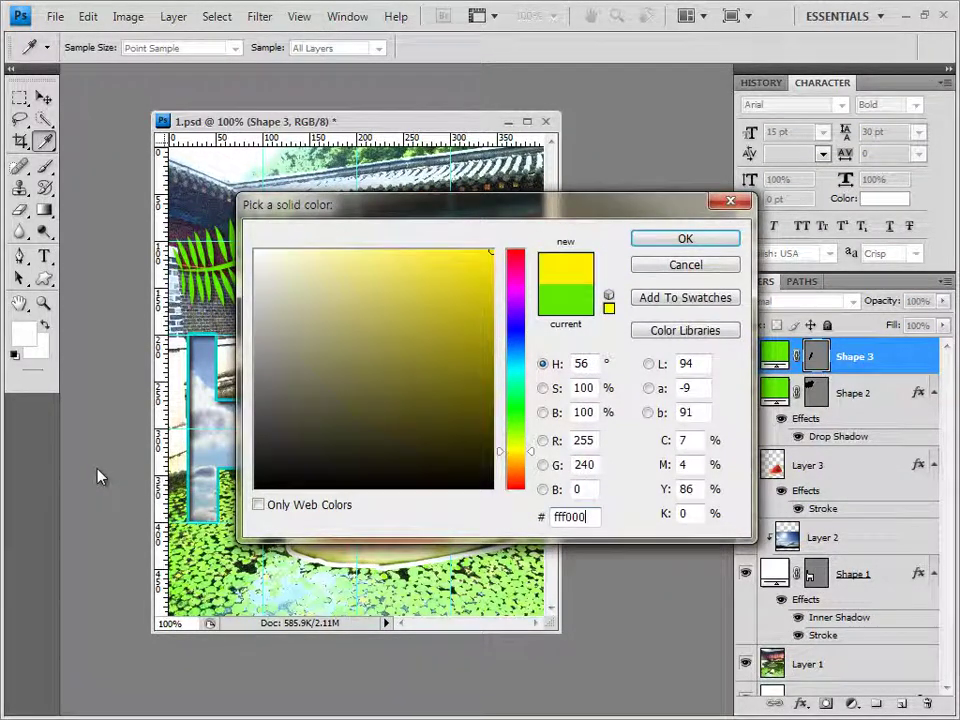
{"action": "key", "text": "Return"}
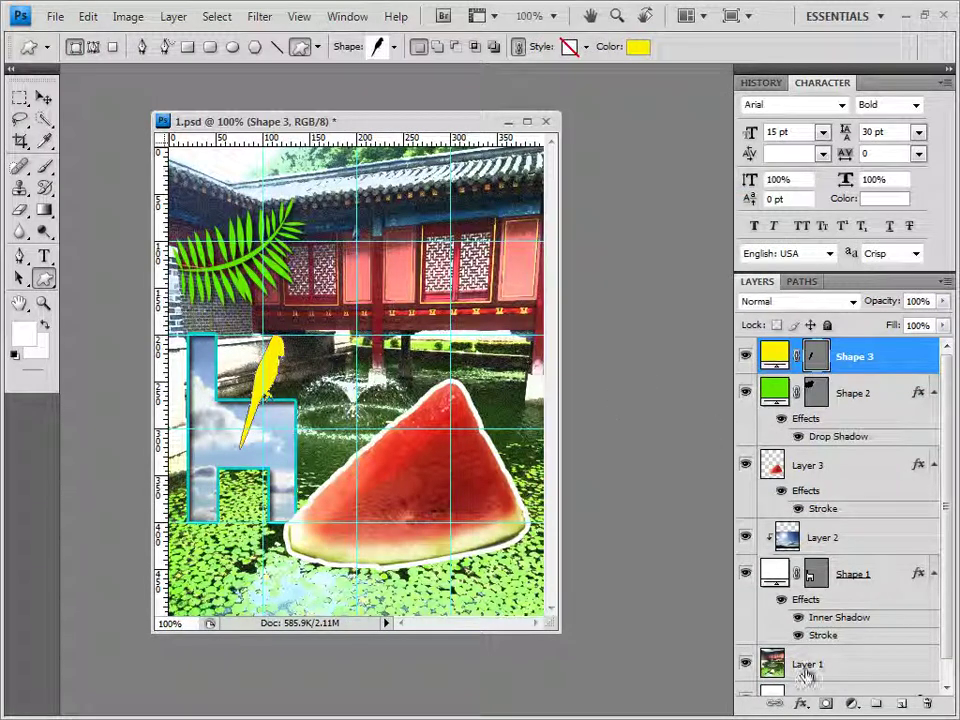
- Add an outer glow to the parrot and widen it to about 70 × 105 px, perched on the chair's seat
{"action": "left_click", "coordinate": [801, 704]}
{"action": "left_click", "coordinate": [833, 543]}
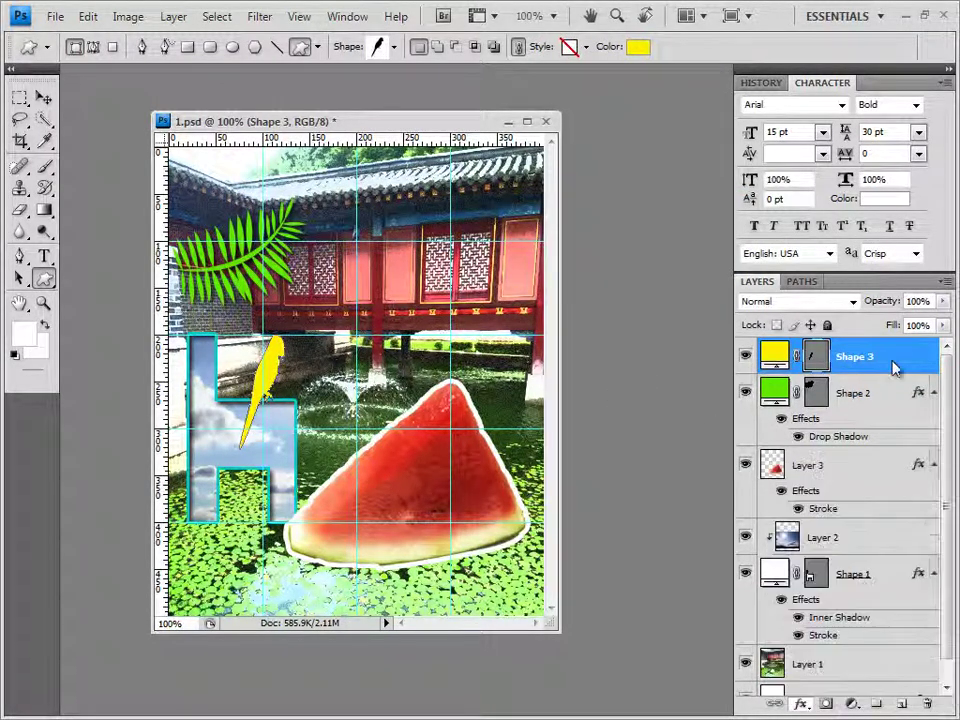
{"action": "left_click", "coordinate": [896, 240]}
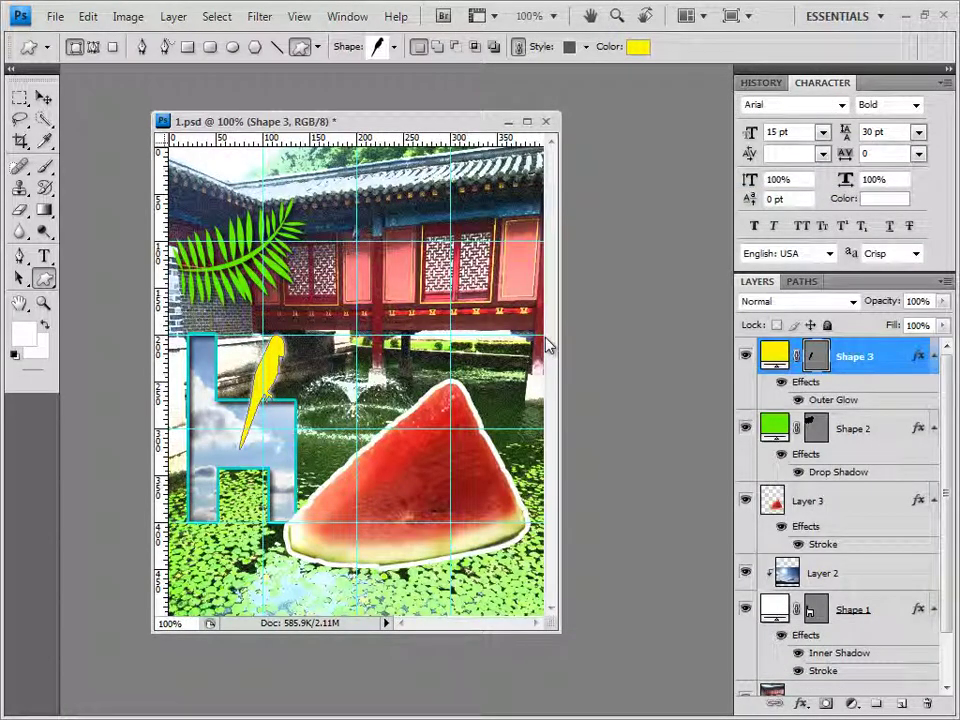
{"action": "key", "text": "ctrl+t"}
{"action": "key", "text": "Return"}
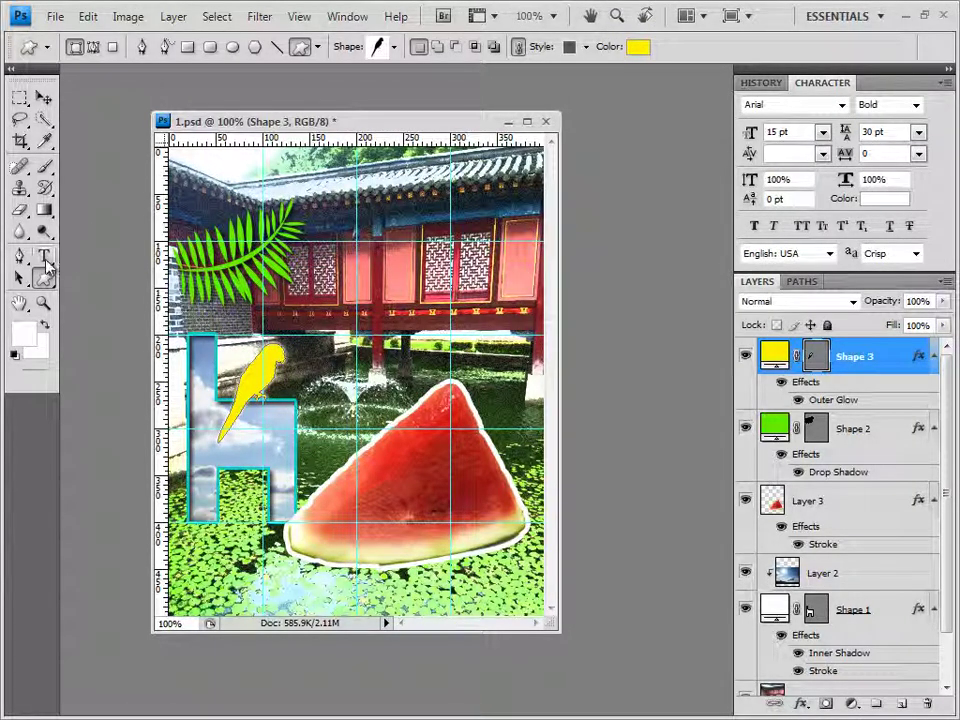
- Add the text RELAXATION across the pavilion's lower edge in Times New Roman Regular at 60 pt
{"action": "left_click", "coordinate": [44, 256]}
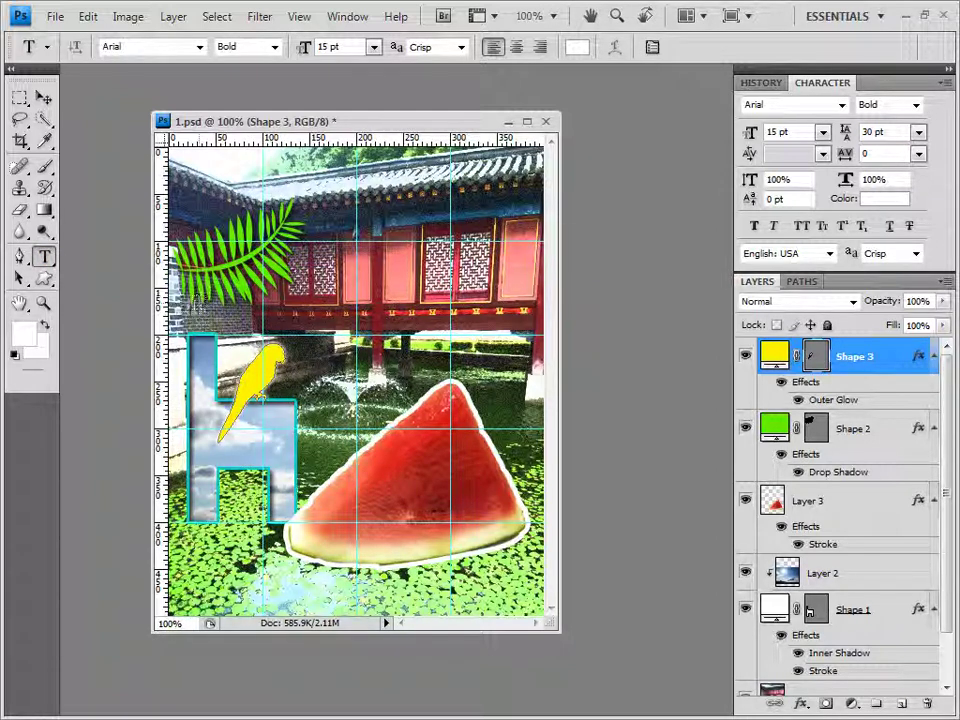
{"action": "left_click", "coordinate": [283, 321]}
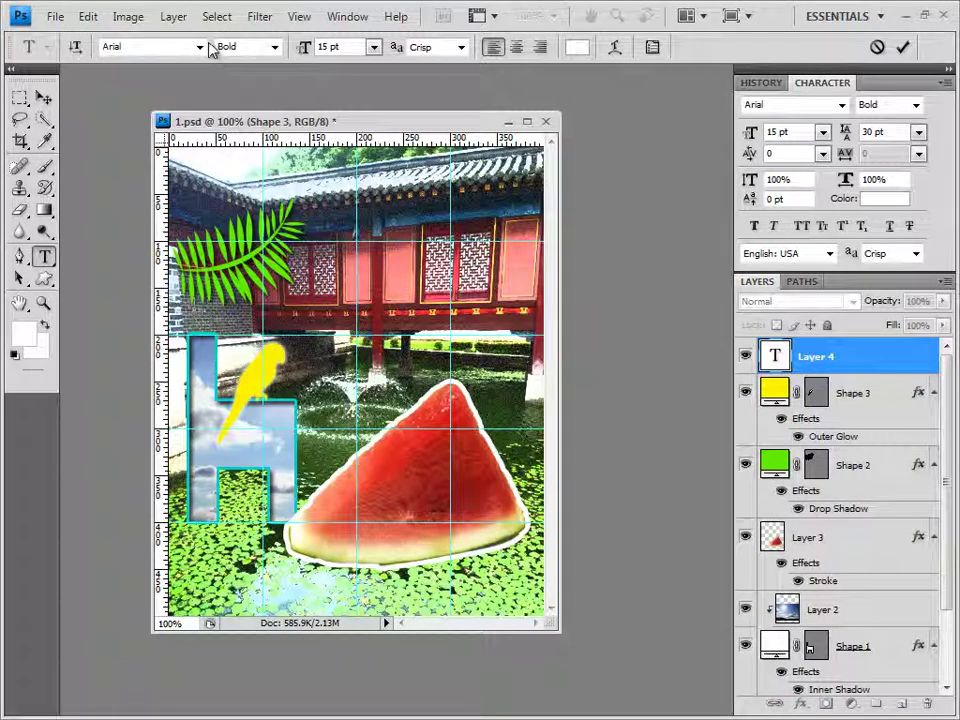
{"action": "left_click", "coordinate": [201, 47]}
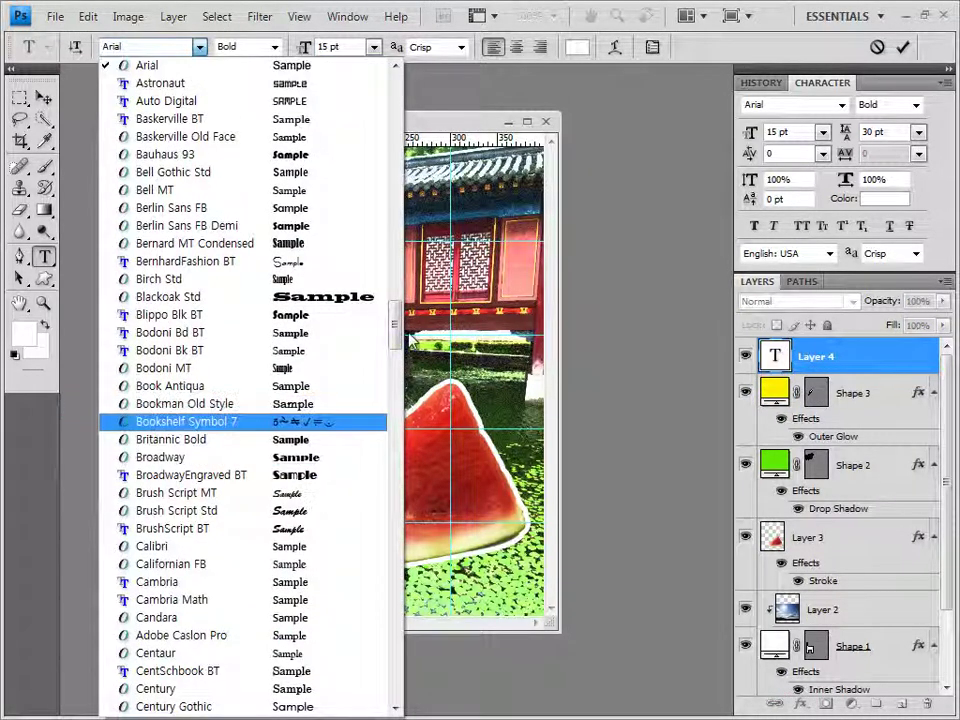
{"action": "left_click_drag", "start_coordinate": [392, 338], "coordinate": [392, 566]}
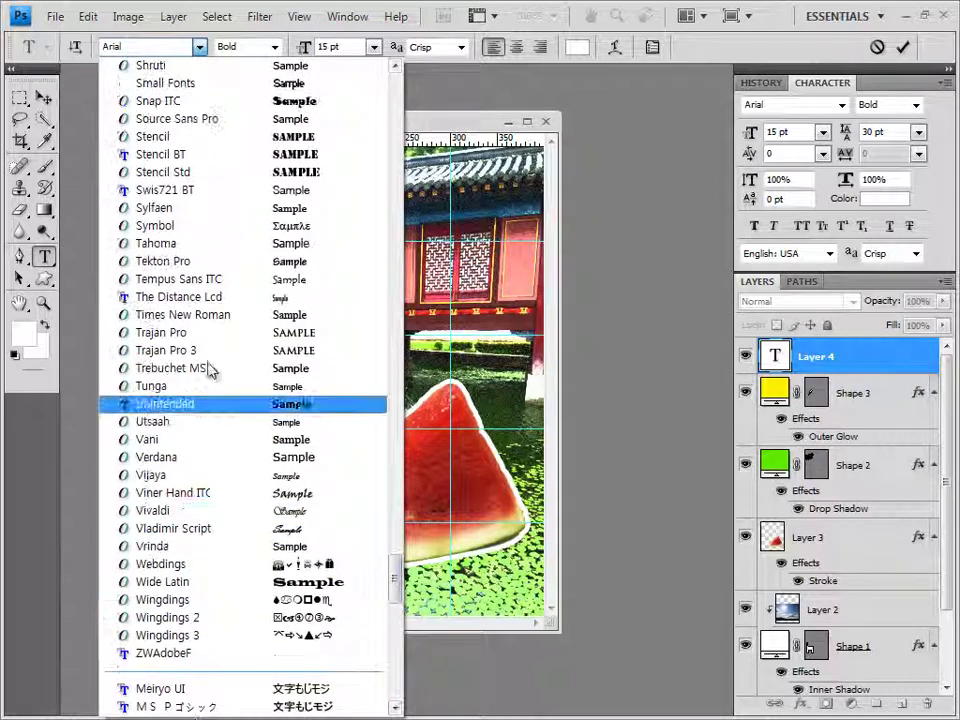
{"action": "left_click", "coordinate": [183, 314]}
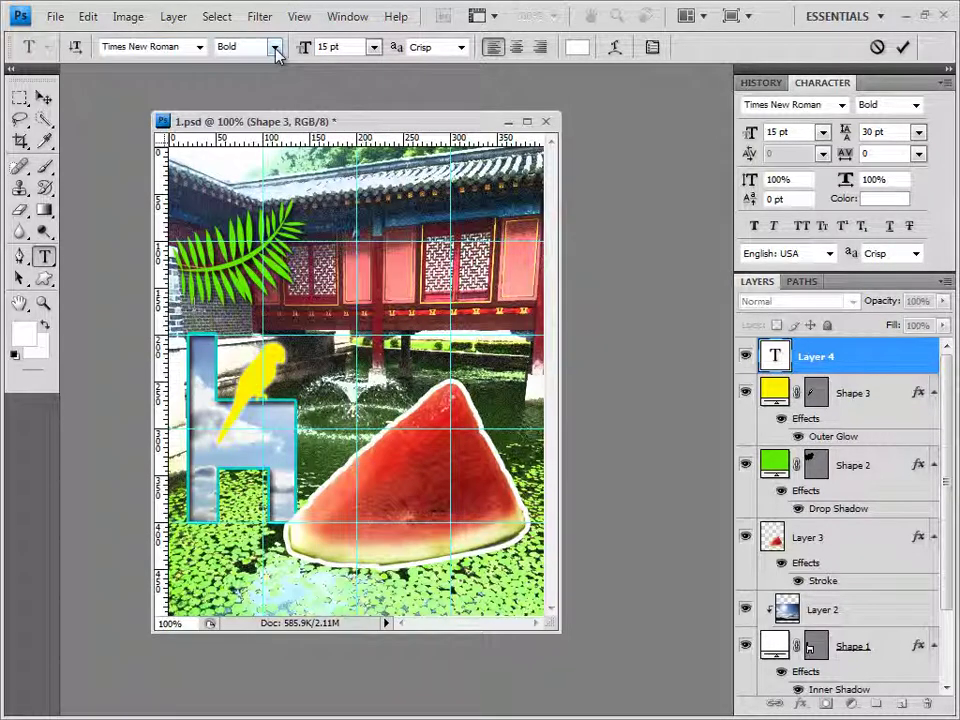
{"action": "left_click", "coordinate": [275, 47]}
{"action": "left_click", "coordinate": [295, 64]}
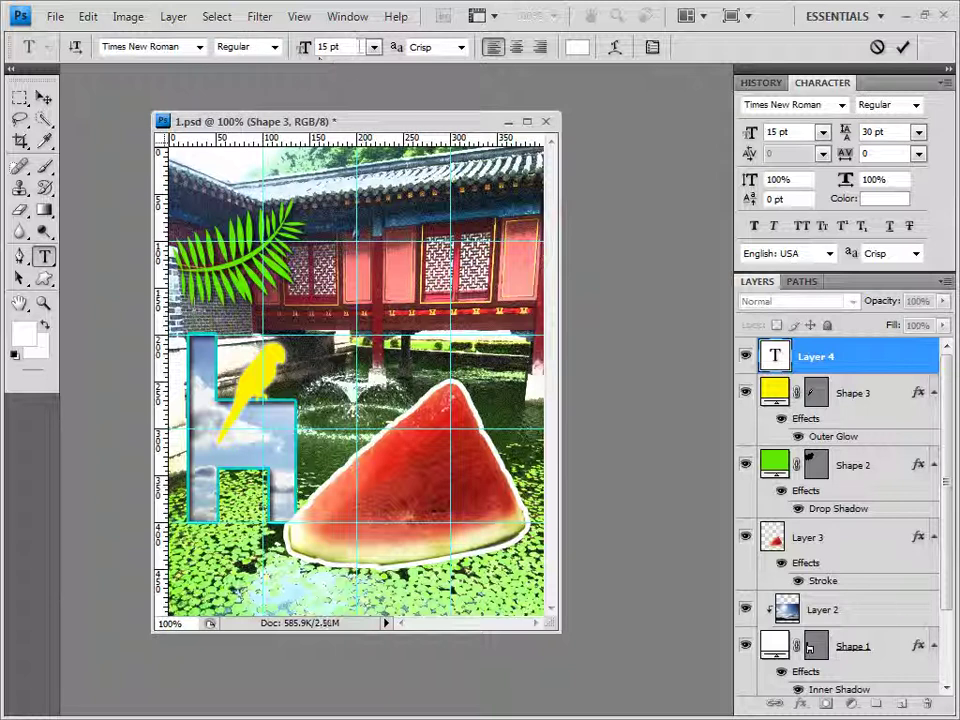
{"action": "left_click", "coordinate": [330, 47]}
{"action": "type", "text": "60"}
{"action": "key", "text": "Return"}
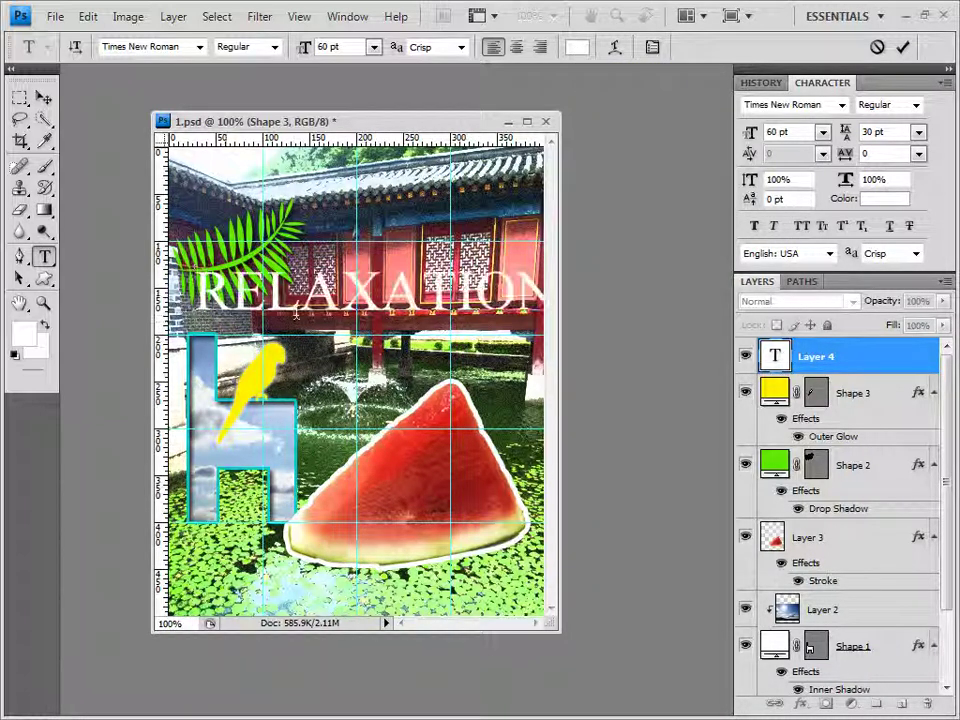
{"action": "type", "text": "RELAXATION"}
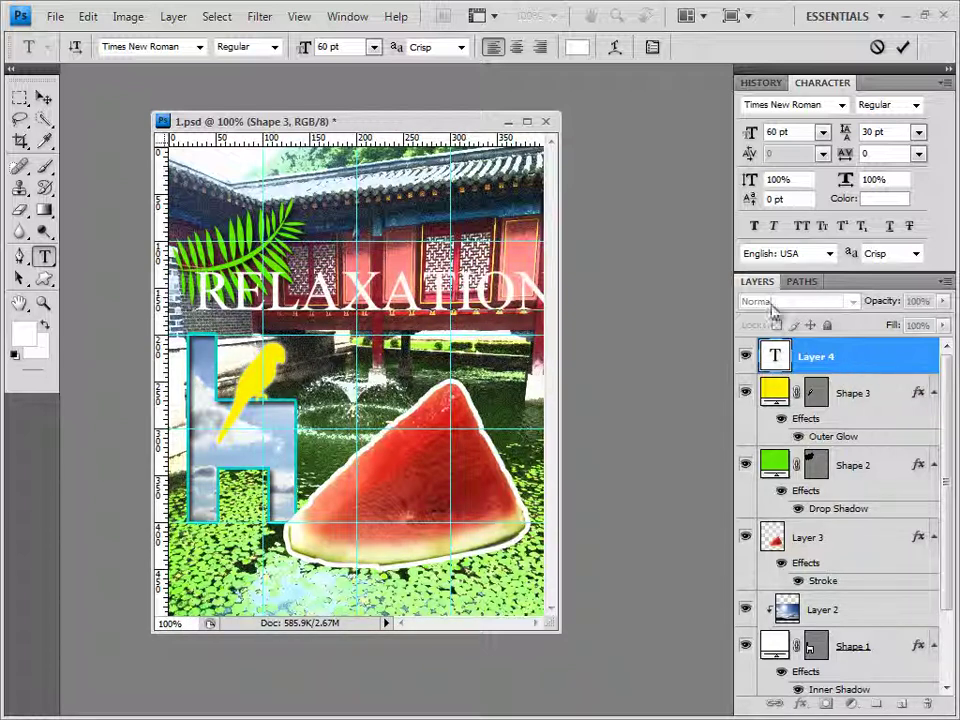
{"action": "left_click", "coordinate": [872, 357]}
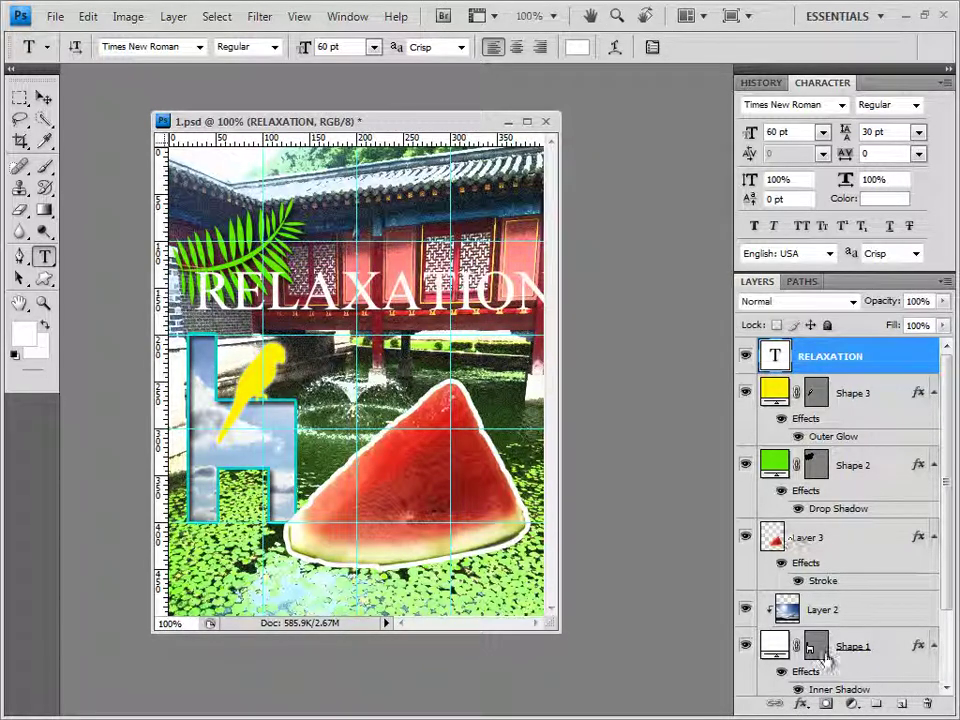
- Add a gradient overlay to the RELAXATION text and set the gradient's starting color stop to #ffffff
{"action": "left_click", "coordinate": [801, 704]}
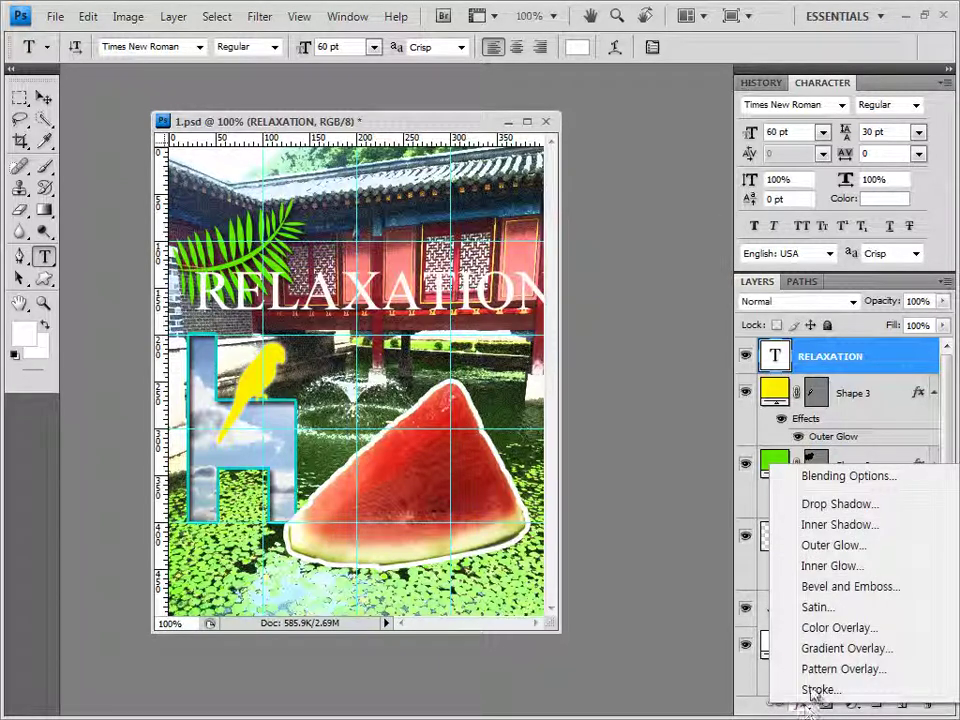
{"action": "left_click", "coordinate": [846, 650]}
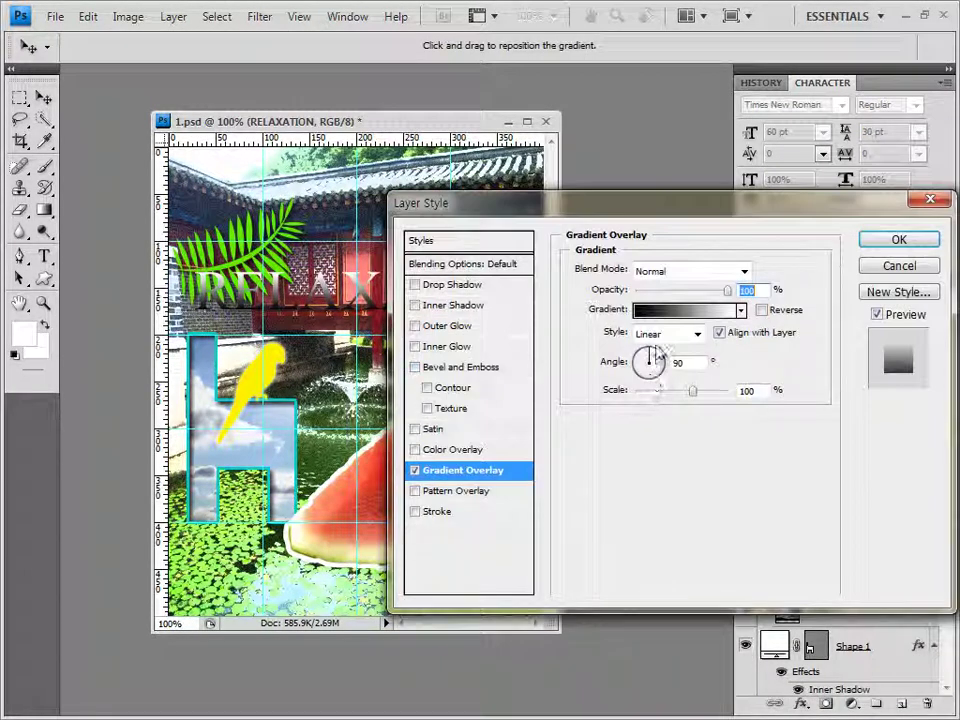
{"action": "left_click", "coordinate": [692, 311]}
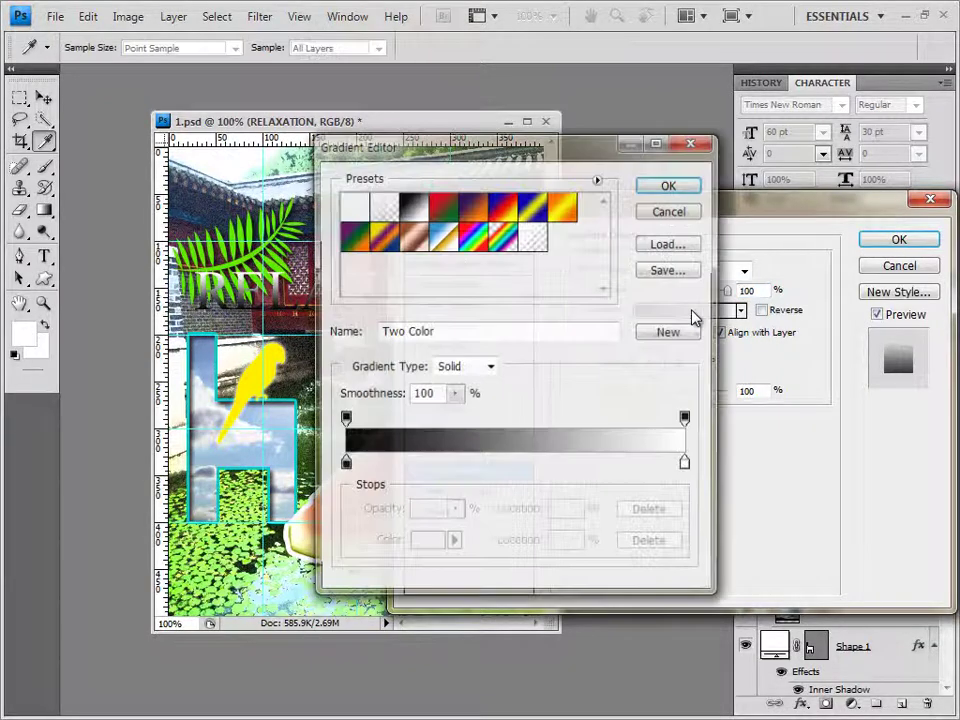
{"action": "double_click", "coordinate": [344, 466]}
{"action": "left_click", "coordinate": [256, 252]}
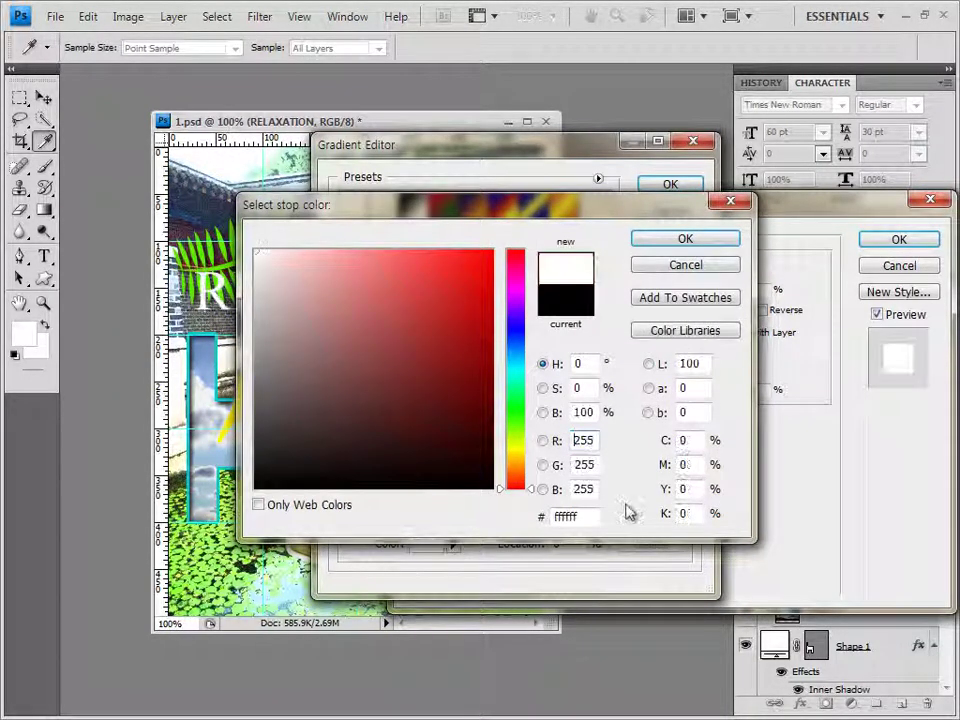
{"action": "left_click", "coordinate": [685, 241]}
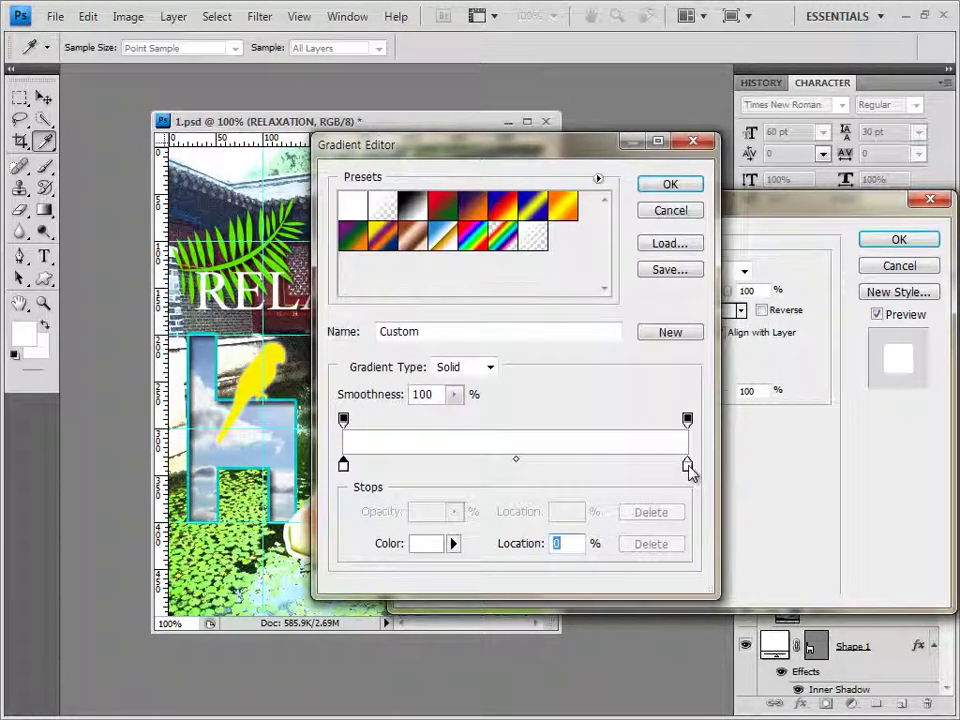
- Set the ending color stop of the RELAXATION text's gradient overlay to #FFF203
{"action": "double_click", "coordinate": [687, 465]}
{"action": "left_click", "coordinate": [597, 517]}
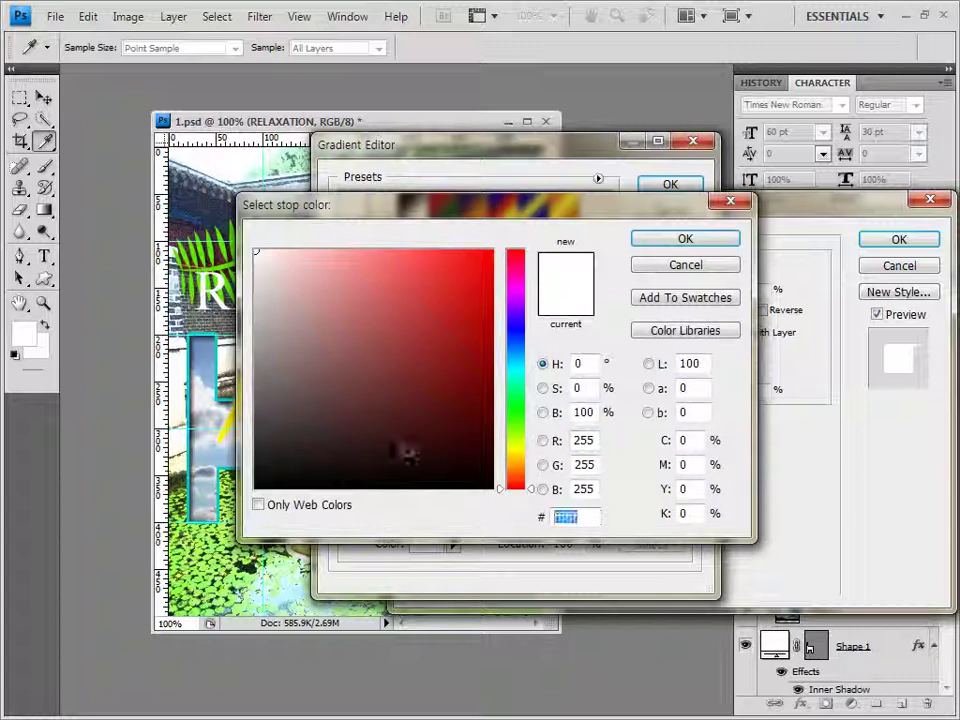
{"action": "type", "text": "FFF203"}
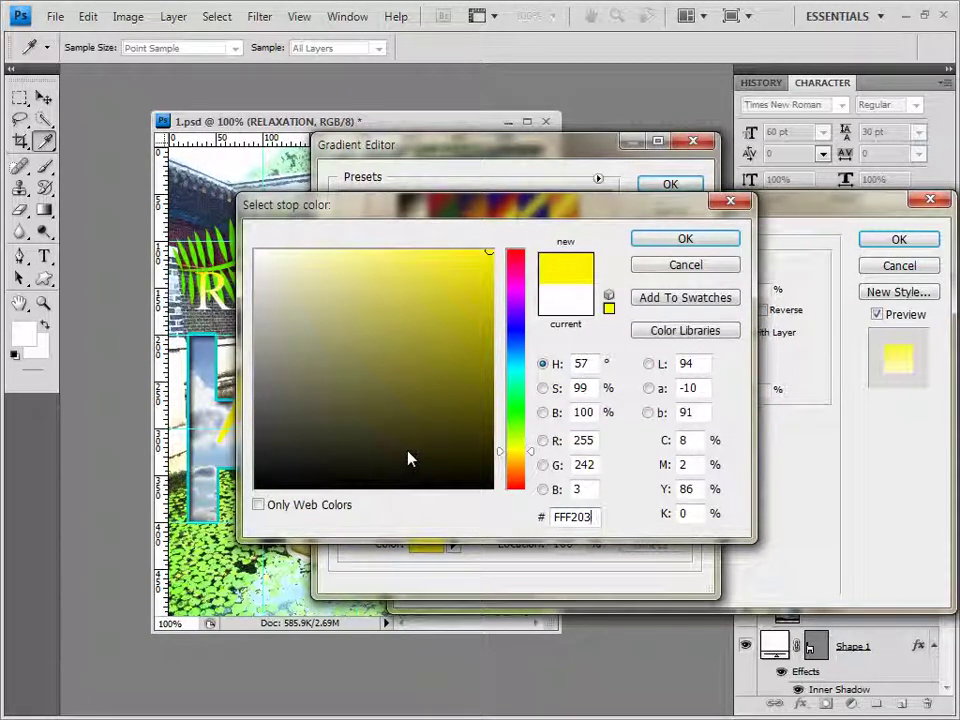
{"action": "key", "text": "Return"}
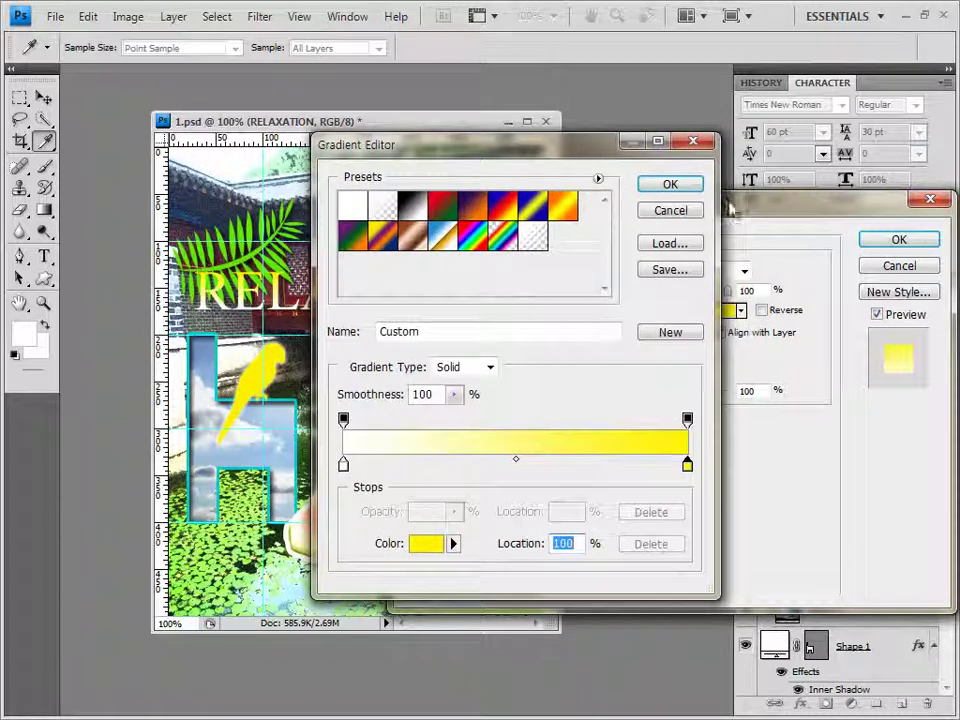
{"action": "left_click", "coordinate": [672, 185]}
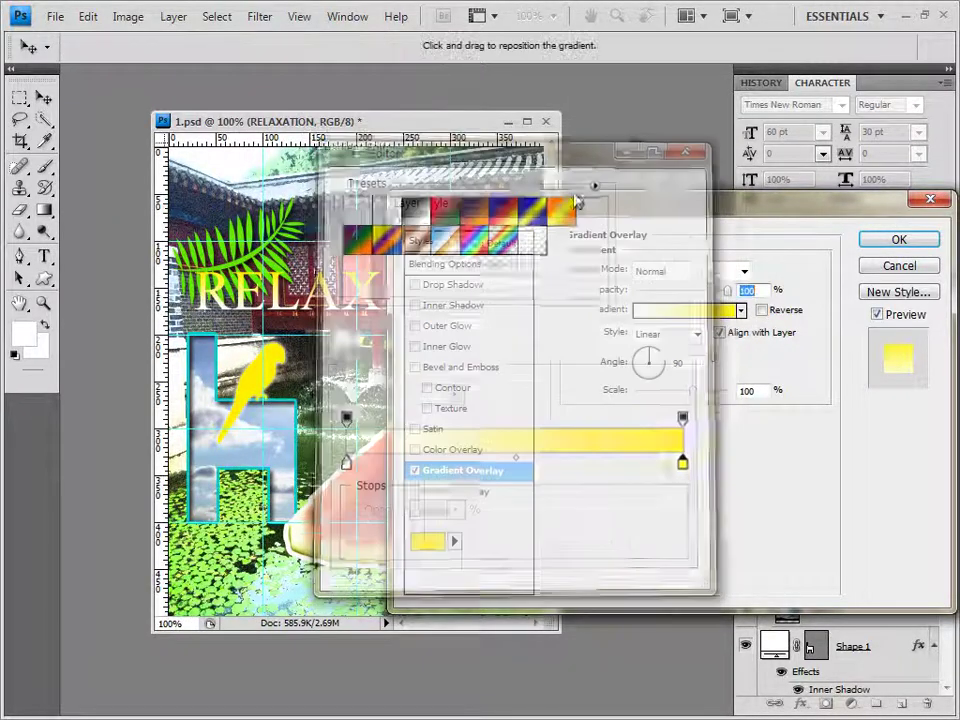
{"action": "left_click_drag", "start_coordinate": [564, 206], "coordinate": [538, 344]}
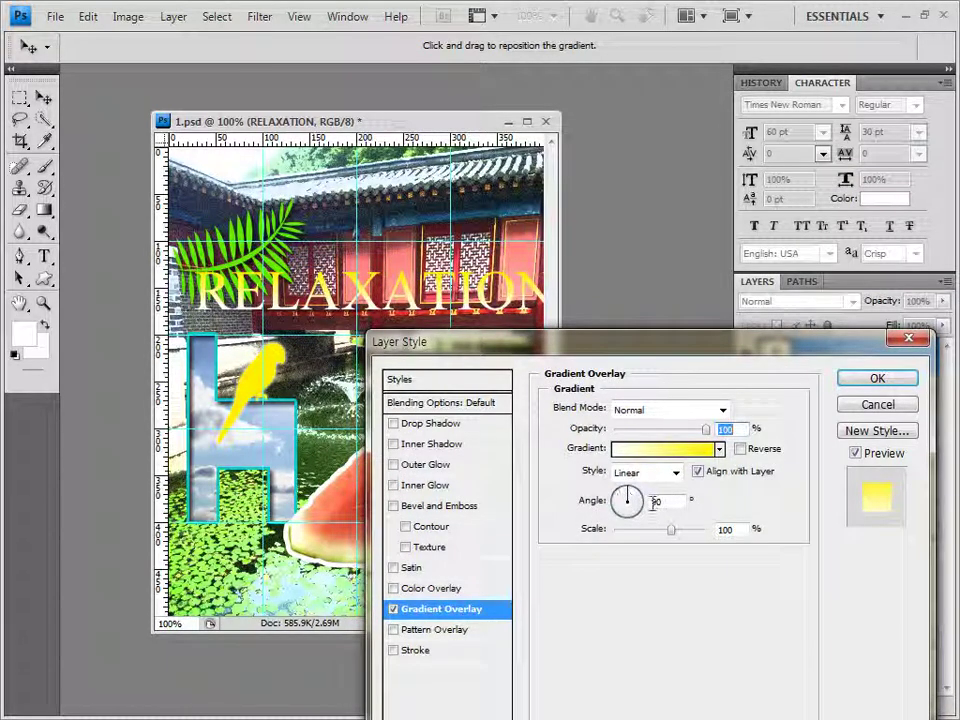
- Add an outer glow and a 2 px outside stroke in white (#ffffff) to the RELAXATION text
{"action": "left_click", "coordinate": [428, 464]}
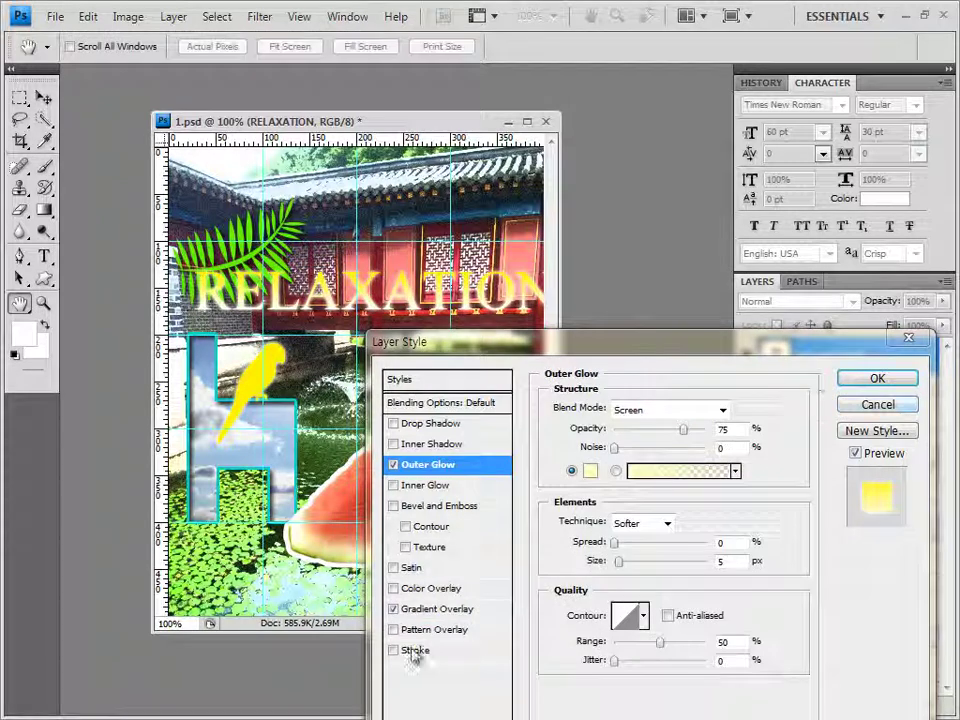
{"action": "left_click_drag", "start_coordinate": [692, 345], "coordinate": [652, 135]}
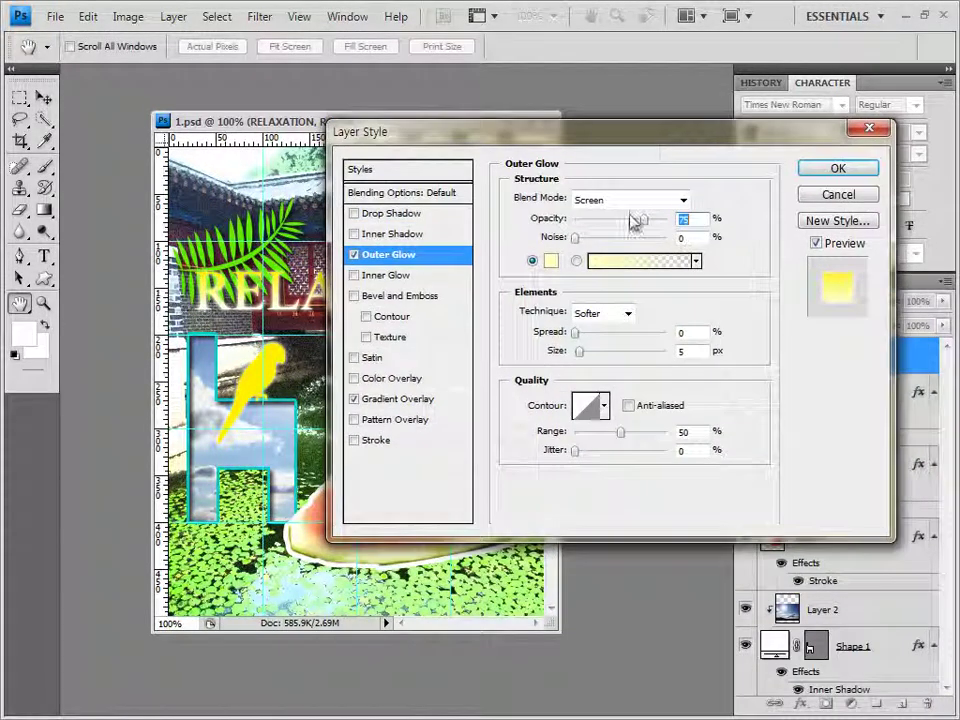
{"action": "left_click", "coordinate": [377, 441]}
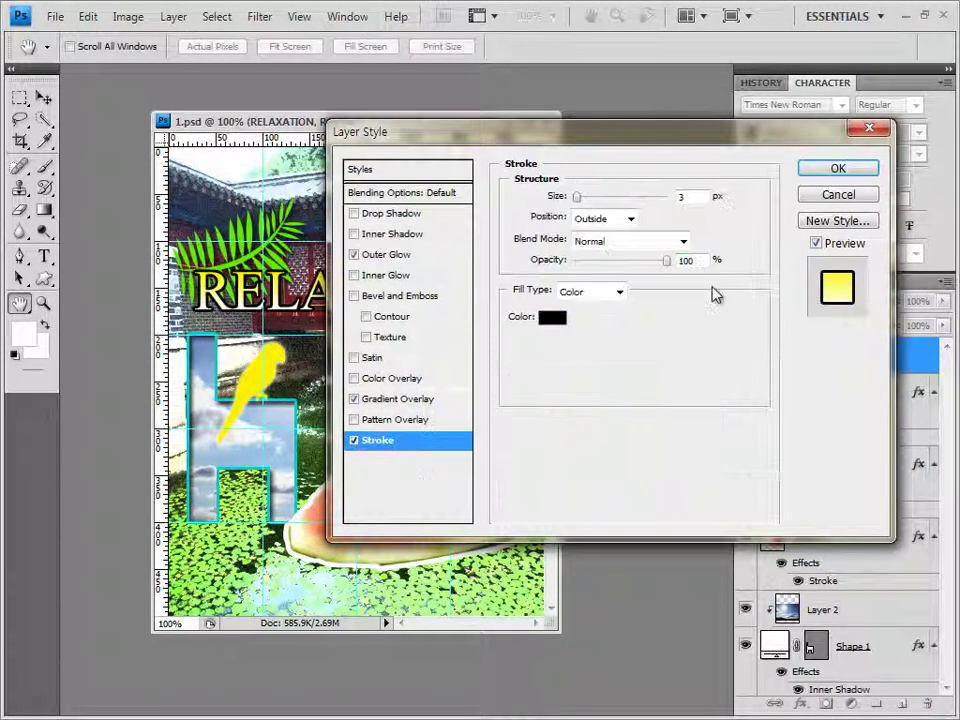
{"action": "double_click", "coordinate": [681, 196]}
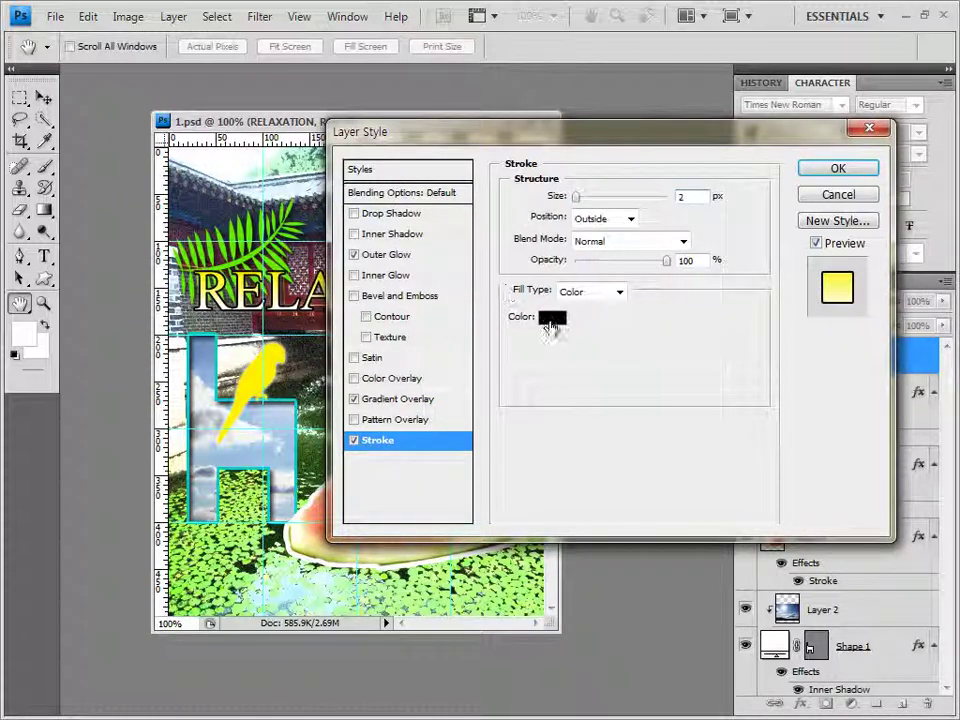
{"action": "left_click", "coordinate": [552, 317]}
{"action": "left_click_drag", "start_coordinate": [315, 327], "coordinate": [255, 250]}
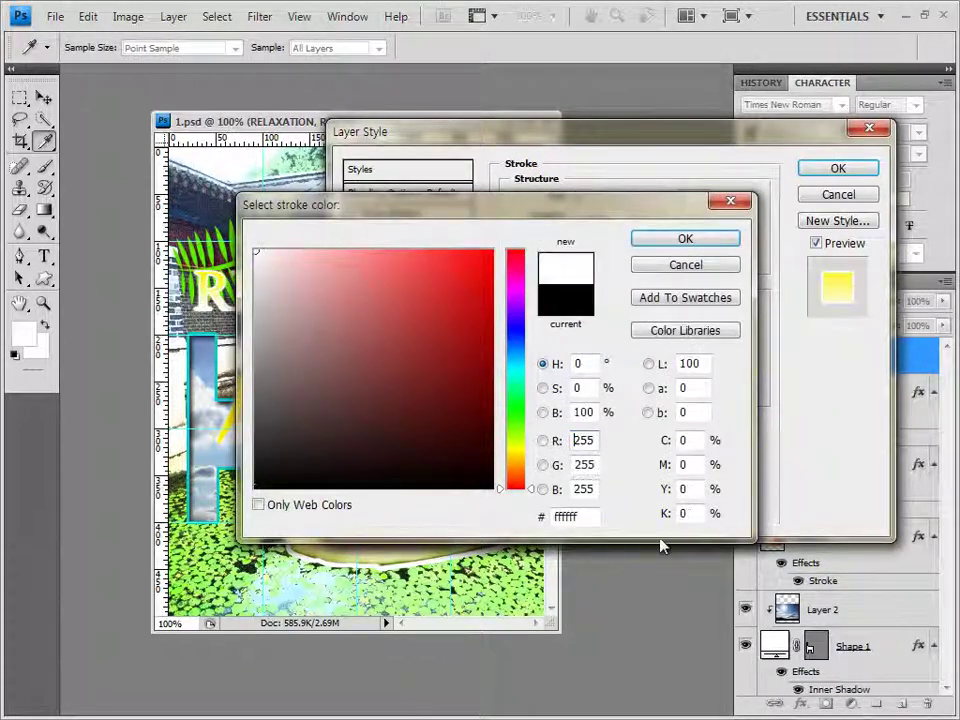
{"action": "left_click_drag", "start_coordinate": [590, 516], "coordinate": [514, 504]}
{"action": "left_click", "coordinate": [712, 242]}
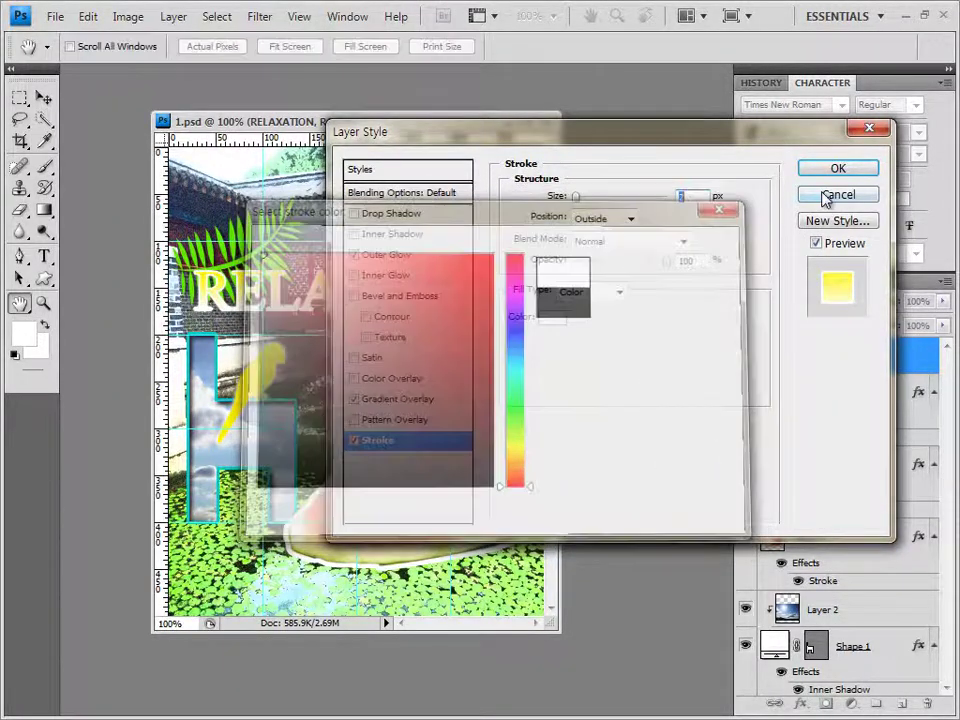
{"action": "left_click", "coordinate": [838, 170]}
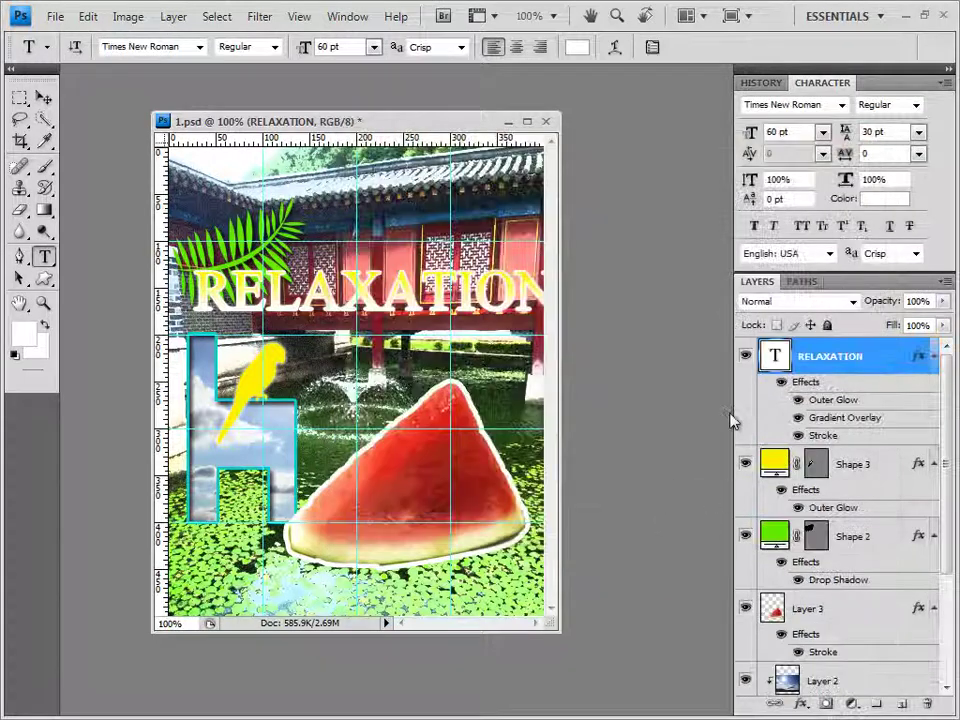
- Move the RELAXATION text about 20 px left and warp it with the horizontal Flag style at +50% bend
{"action": "left_click", "coordinate": [43, 97]}
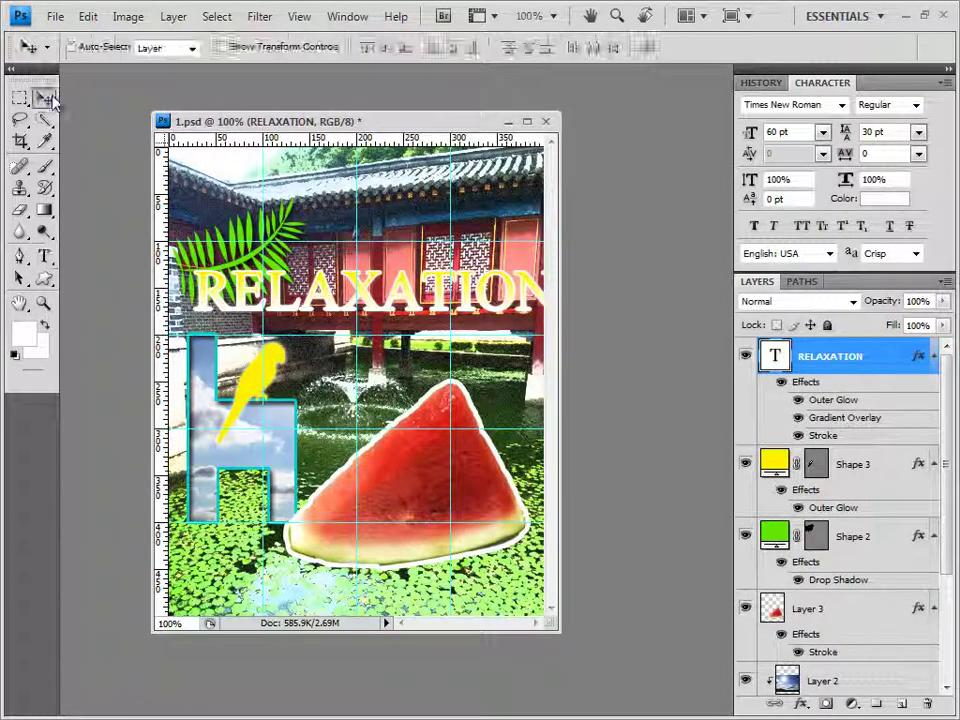
{"action": "left_click_drag", "start_coordinate": [283, 313], "coordinate": [263, 313]}
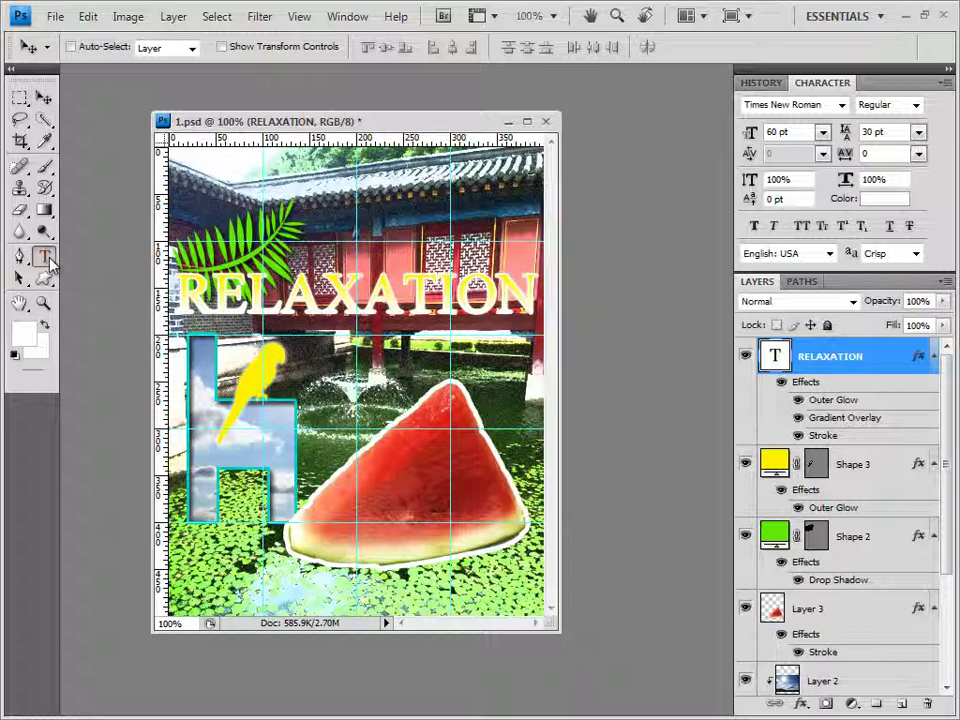
{"action": "left_click", "coordinate": [43, 257]}
{"action": "left_click", "coordinate": [618, 48]}
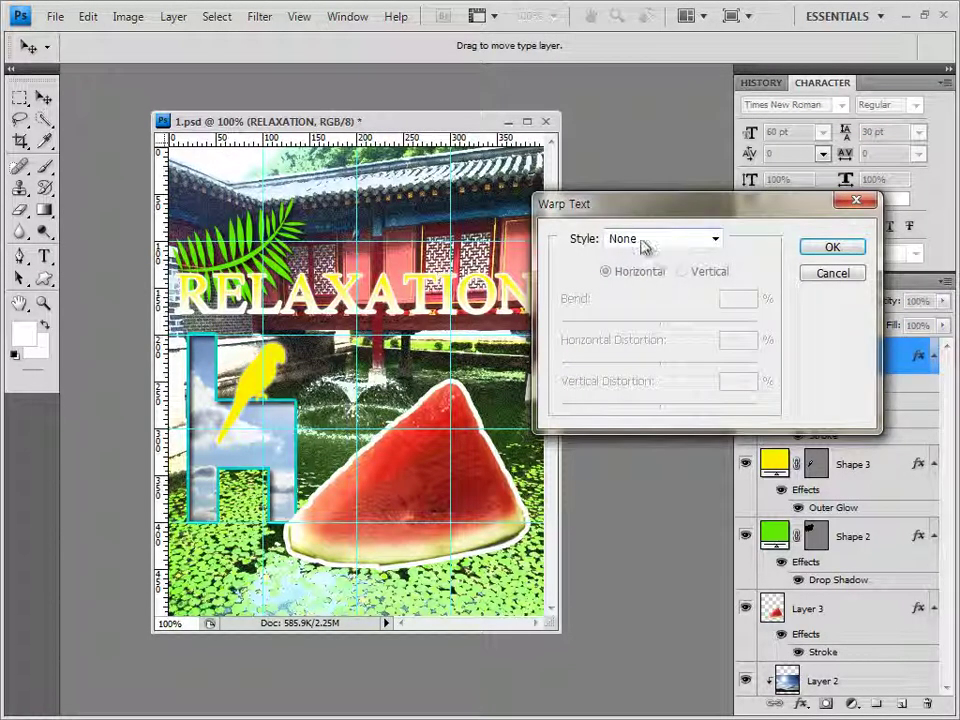
{"action": "left_click", "coordinate": [645, 241]}
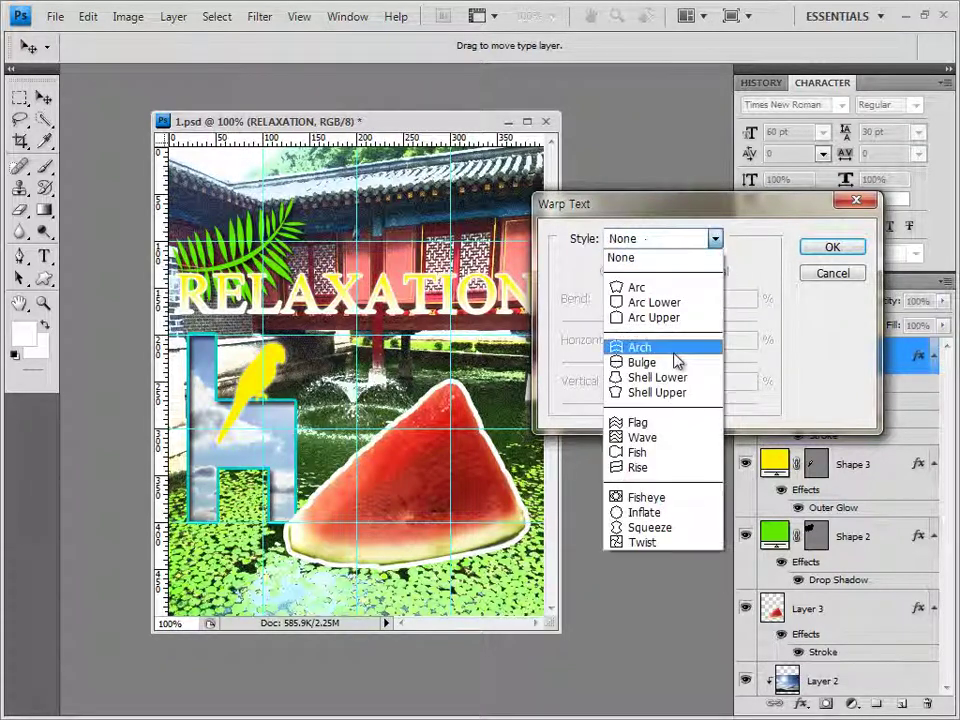
{"action": "left_click", "coordinate": [636, 422]}
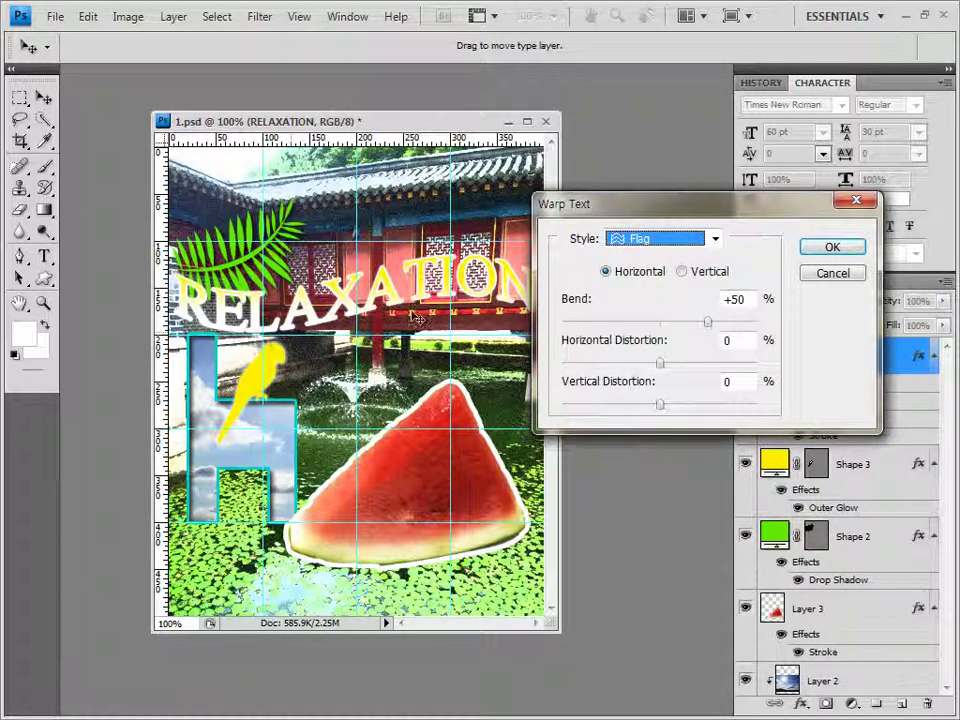
{"action": "left_click", "coordinate": [832, 247]}
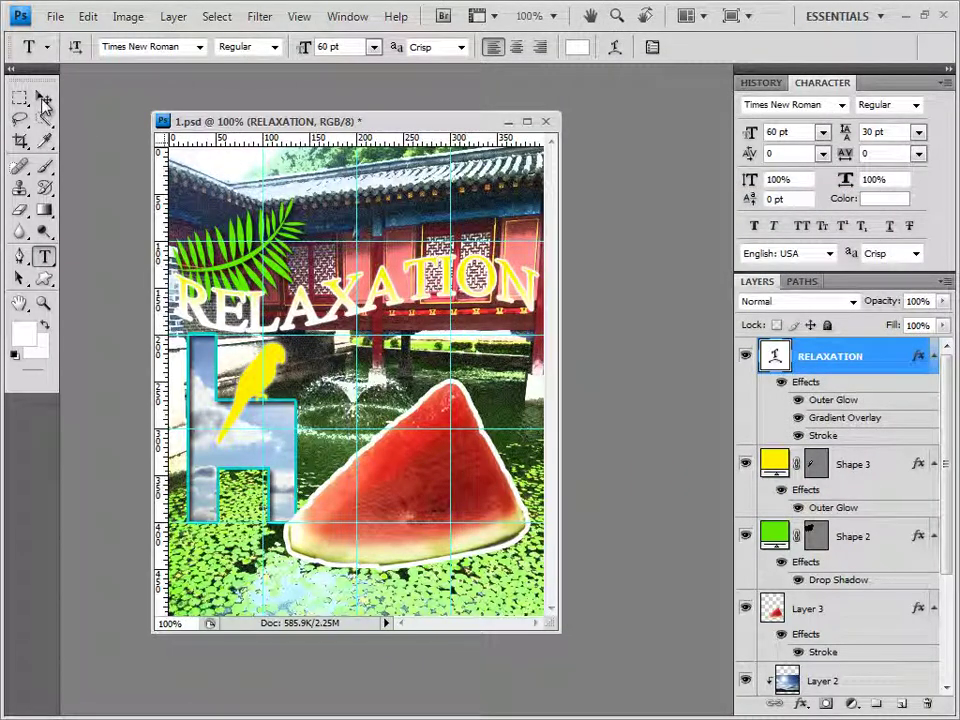
- Move the RELAXATION text up about 10 px and save 1.psd
{"action": "left_click", "coordinate": [43, 98]}
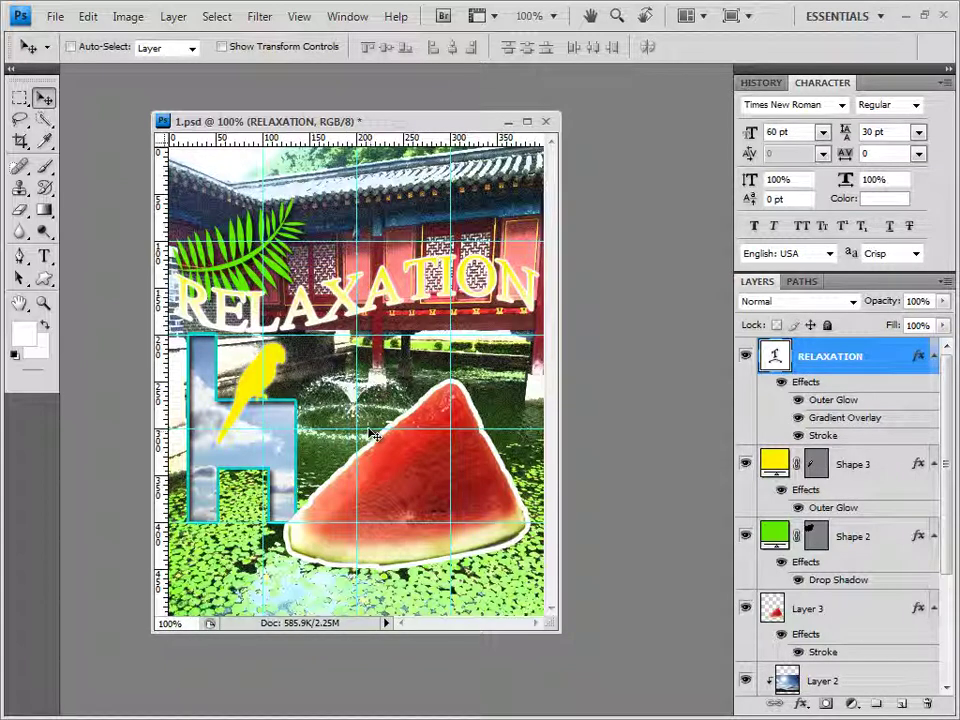
{"action": "key", "text": "shift+Up"}
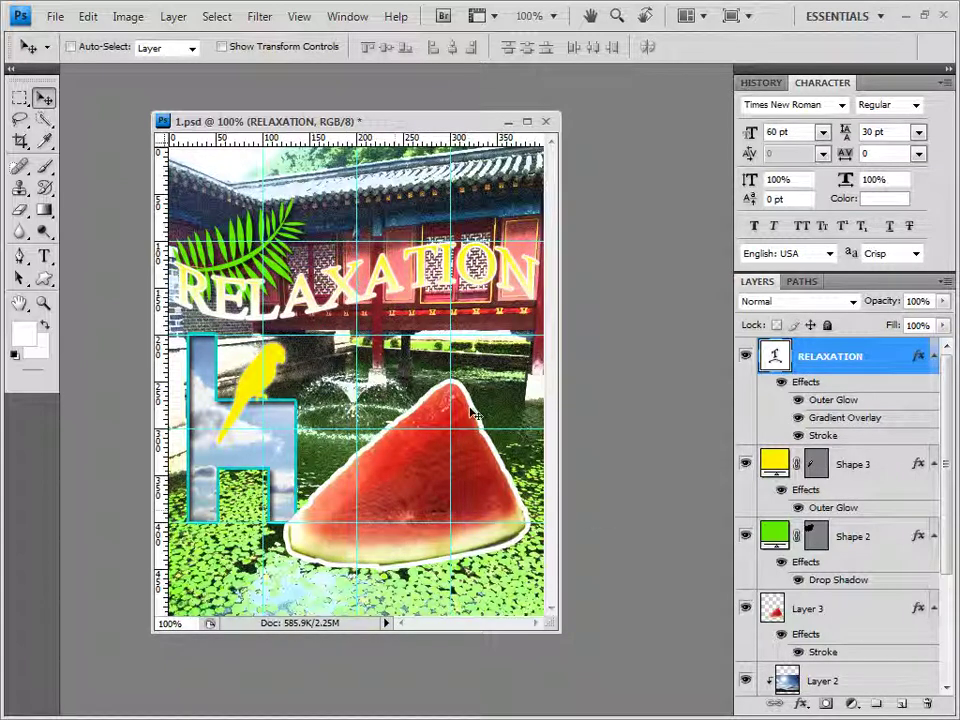
{"action": "left_click", "coordinate": [58, 16]}
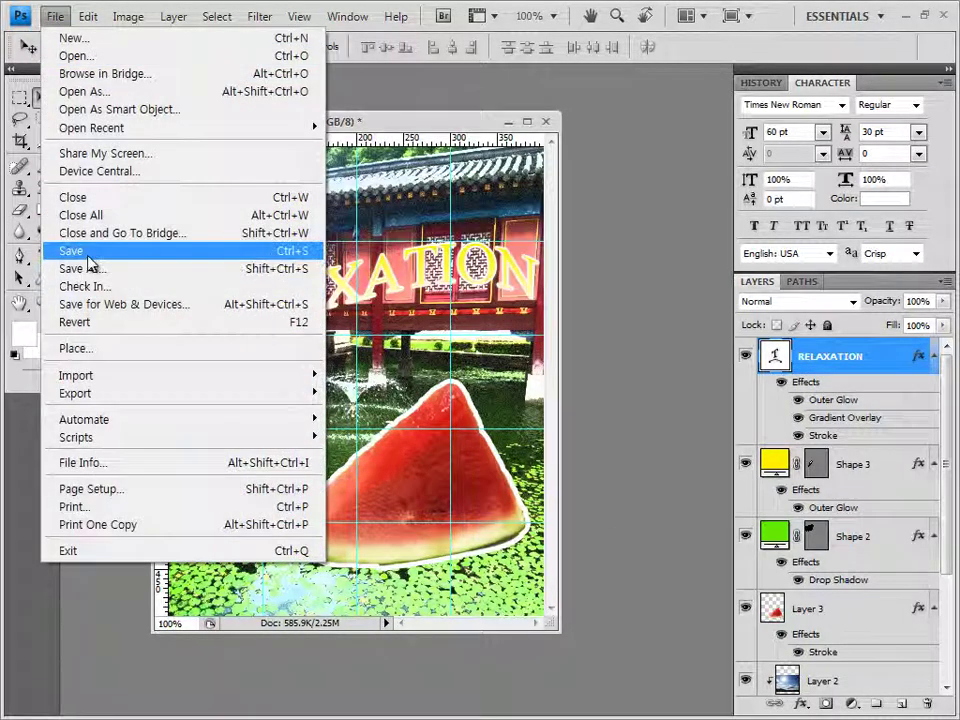
{"action": "left_click", "coordinate": [82, 249]}
{"action": "left_click", "coordinate": [680, 226]}
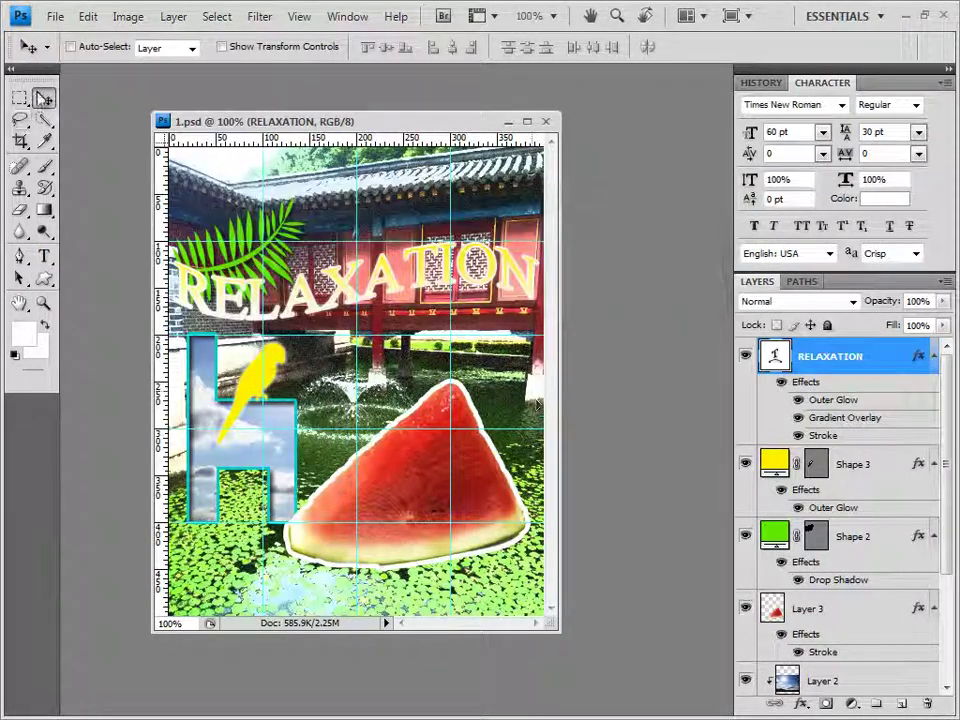
- Clear the guides and save a JPEG copy at quality 8 in the GTQ folder, named with the examinee number, name and -1
{"action": "left_click", "coordinate": [304, 20]}
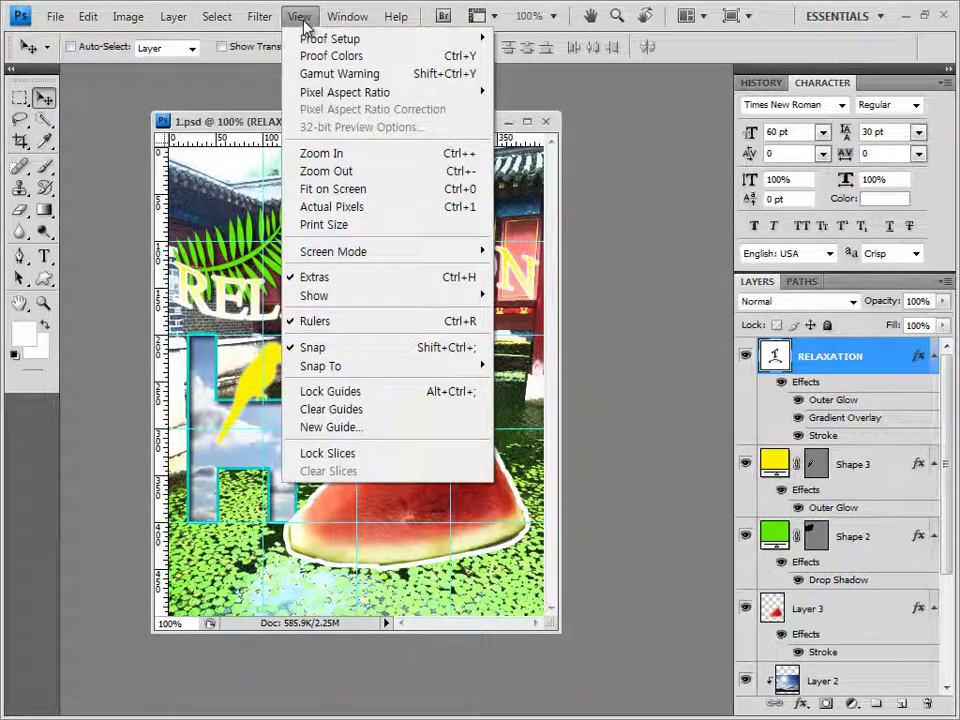
{"action": "left_click", "coordinate": [375, 410]}
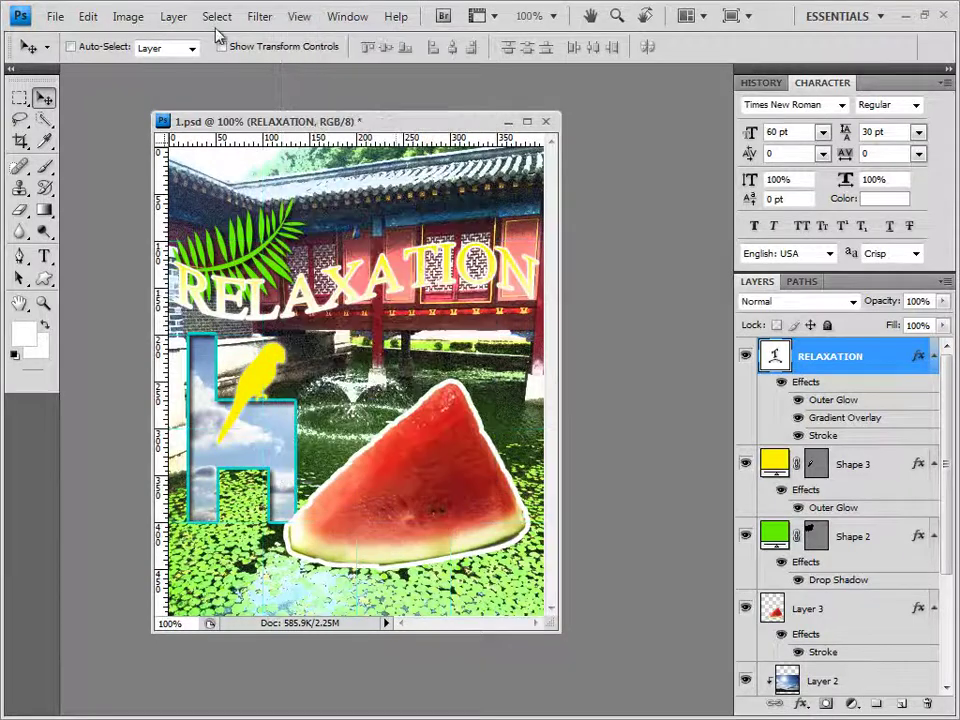
{"action": "left_click", "coordinate": [55, 17]}
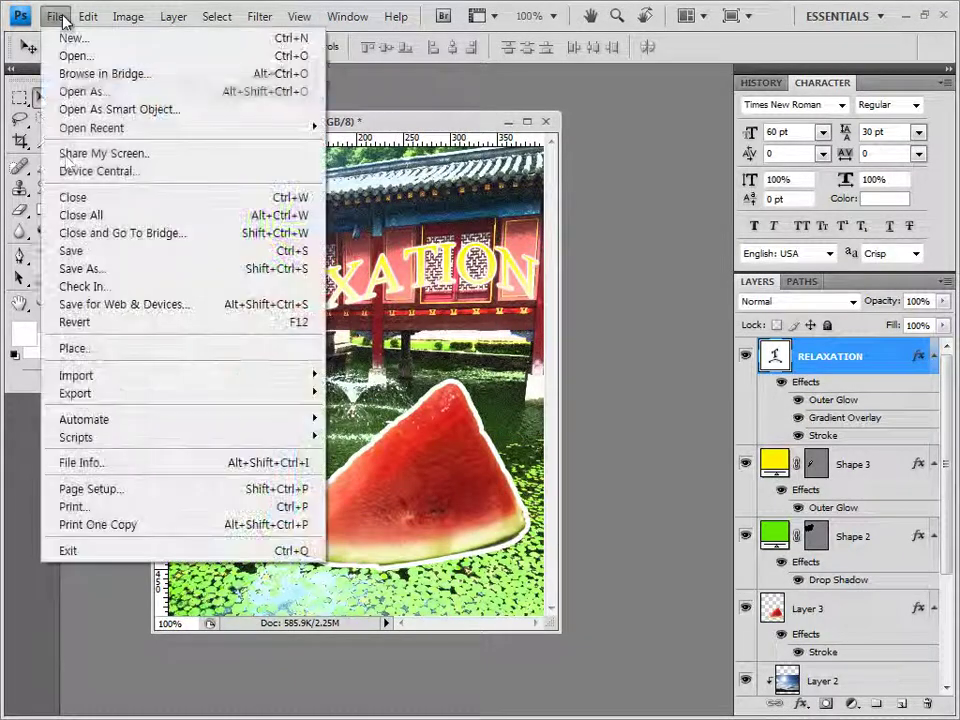
{"action": "left_click", "coordinate": [98, 268]}
{"action": "left_click", "coordinate": [486, 414]}
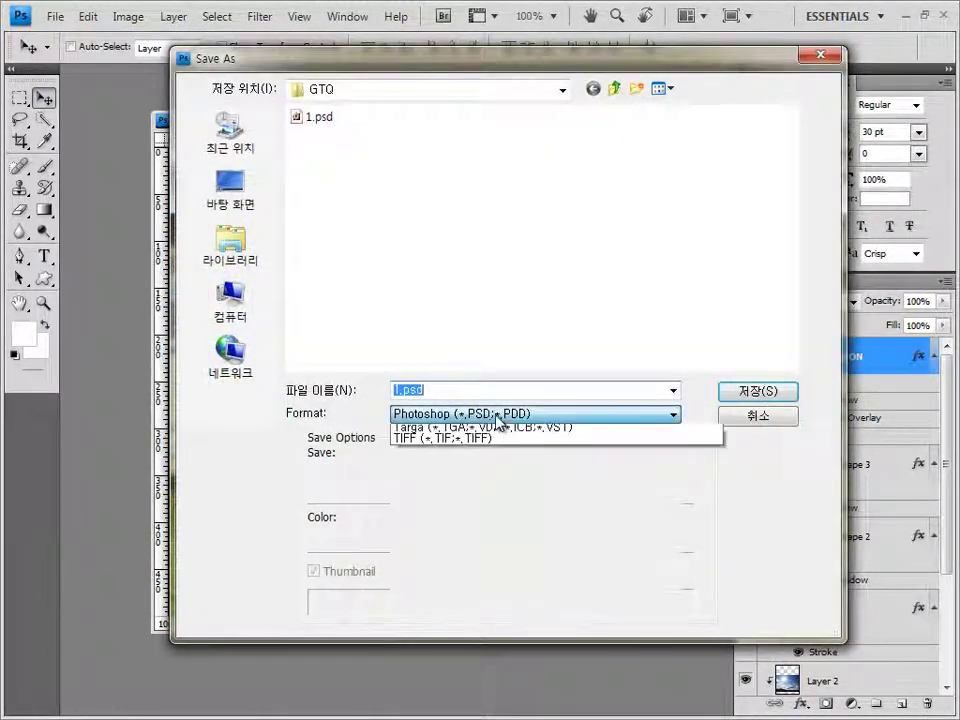
{"action": "left_click", "coordinate": [512, 521]}
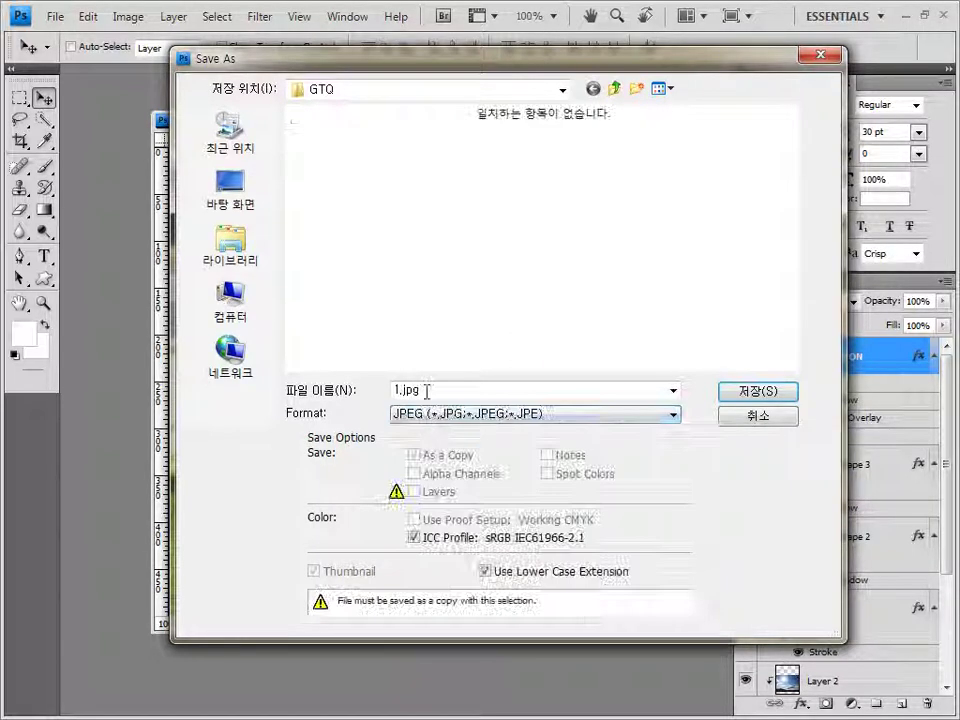
{"action": "left_click", "coordinate": [399, 388]}
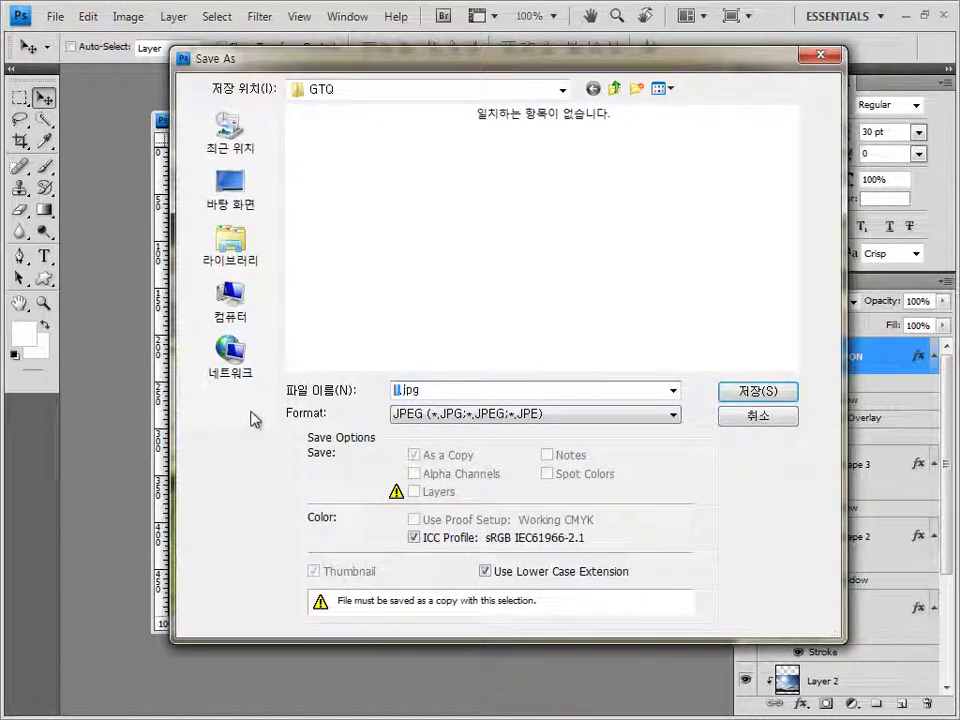
{"action": "type", "text": "0123456789-홍길동-"}
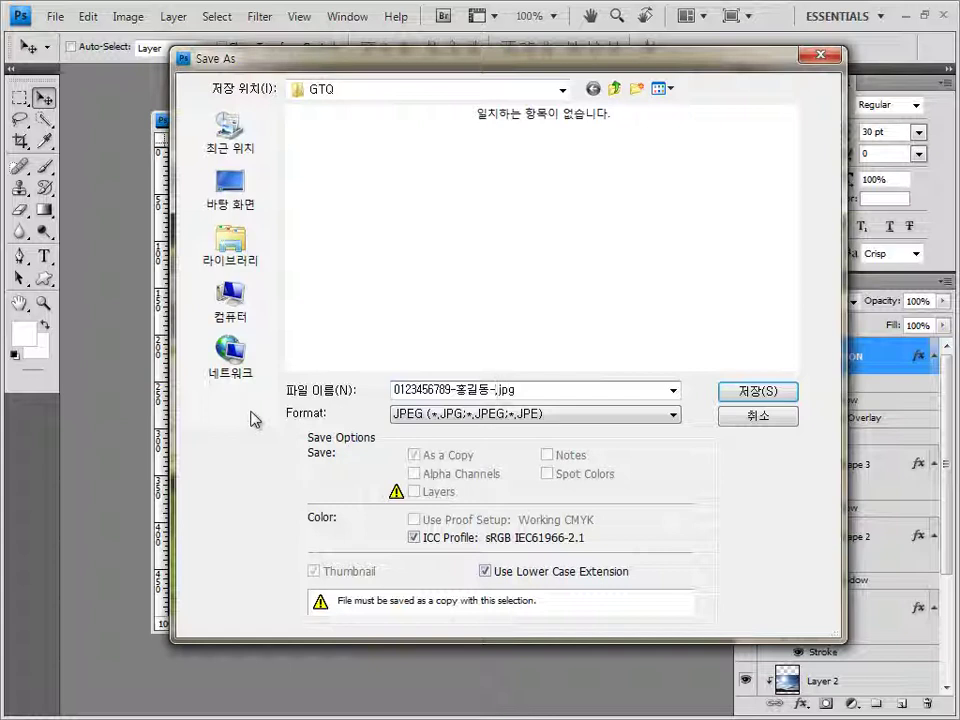
{"action": "left_click", "coordinate": [768, 391]}
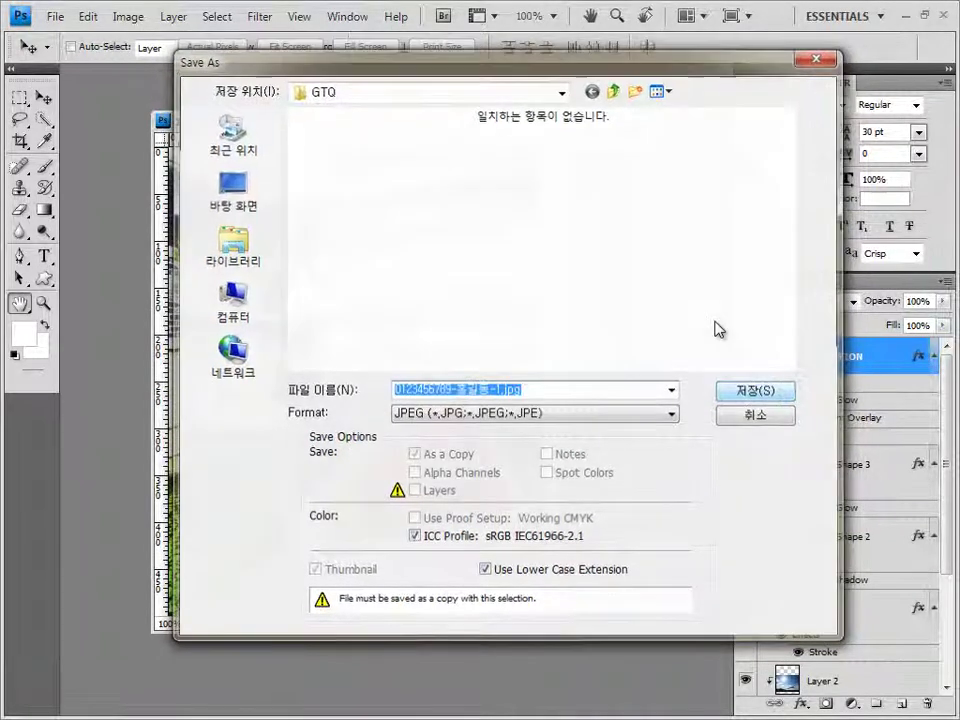
{"action": "type", "text": "8"}
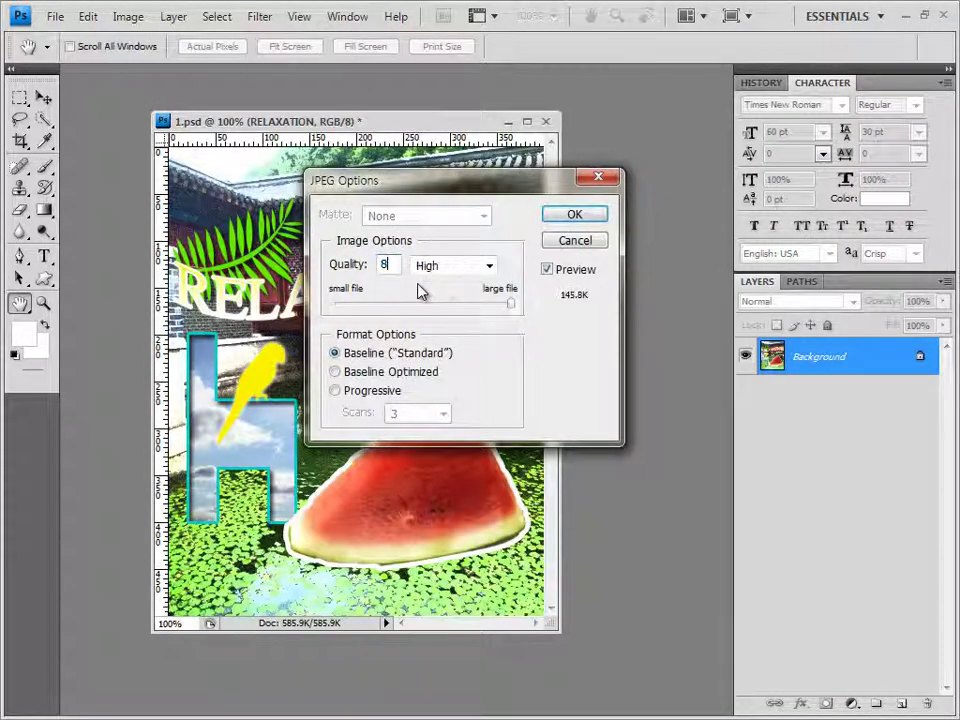
{"action": "left_click", "coordinate": [577, 216]}
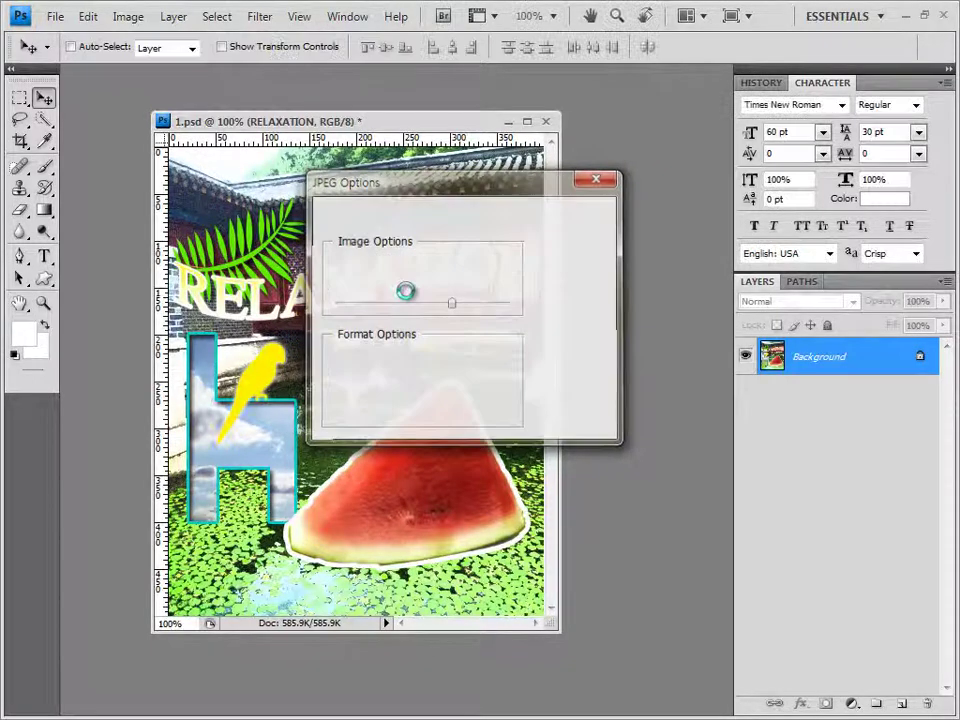
- Resize the composition to 40 pixels wide with its proportions constrained
{"action": "left_click", "coordinate": [127, 17]}
{"action": "left_click", "coordinate": [176, 156]}
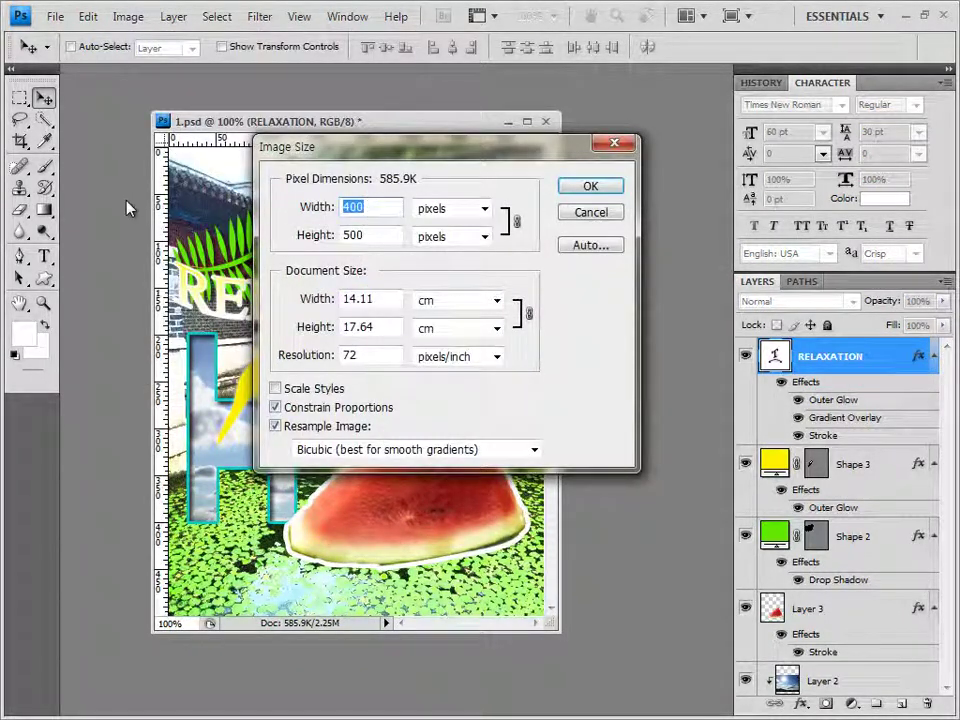
{"action": "type", "text": "40"}
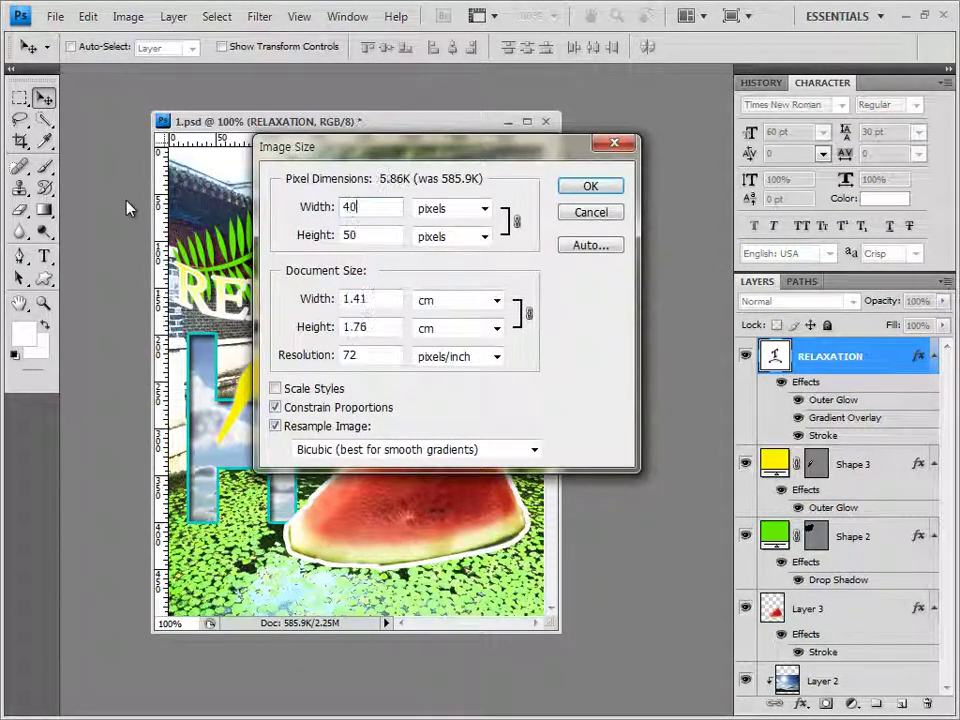
{"action": "left_click", "coordinate": [612, 190]}
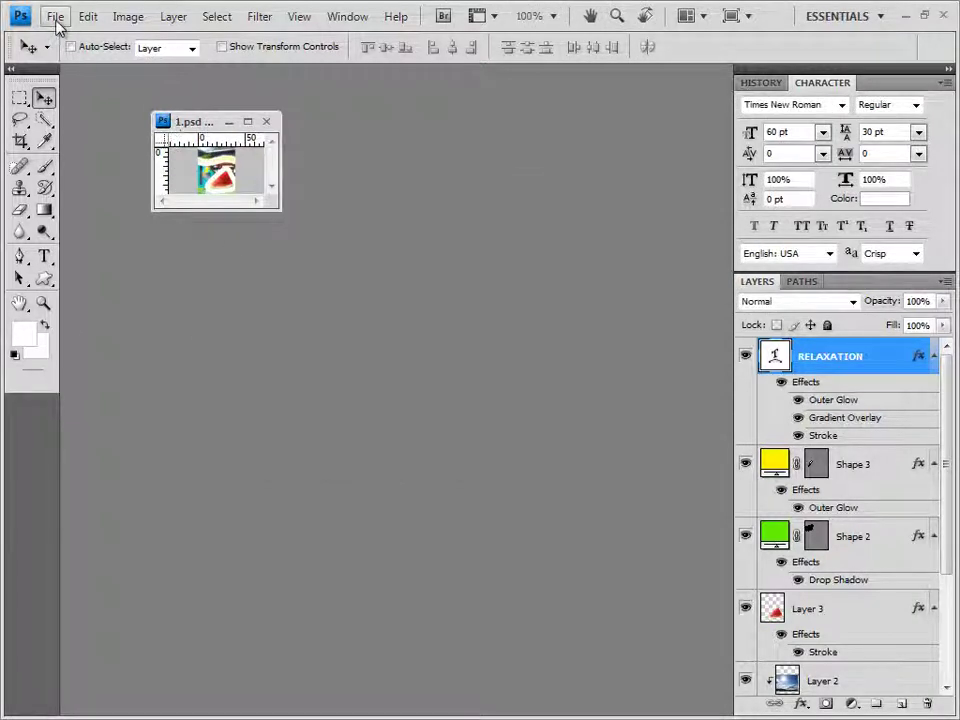
- Save the reduced image in Photoshop PSD format under the same examinee number and name ending in -1, and close it
{"action": "left_click", "coordinate": [55, 17]}
{"action": "left_click", "coordinate": [195, 300]}
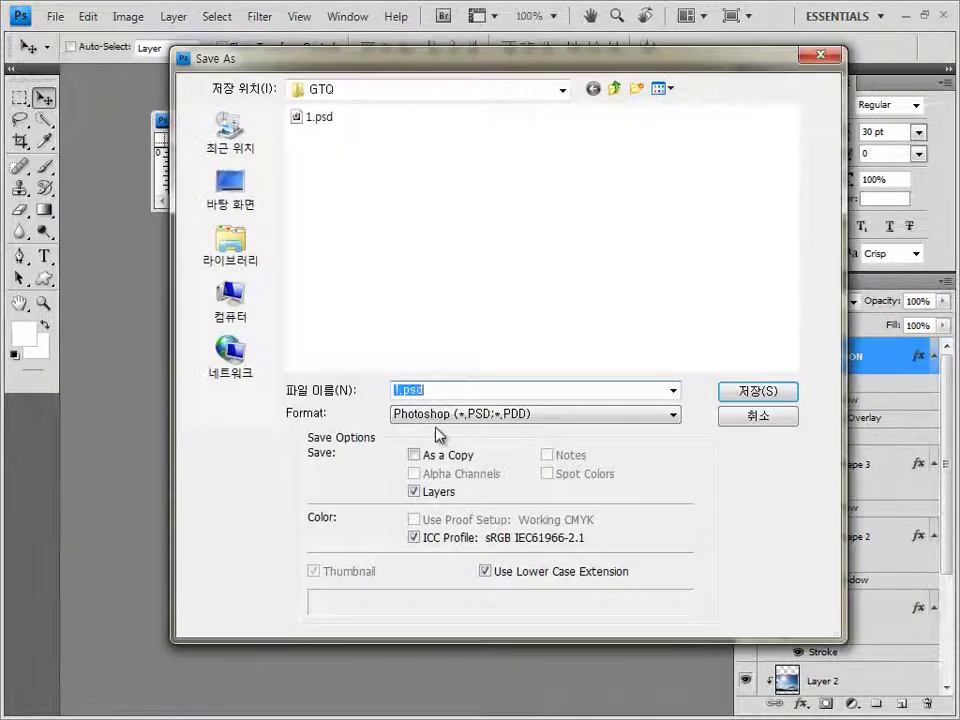
{"action": "left_click", "coordinate": [430, 413]}
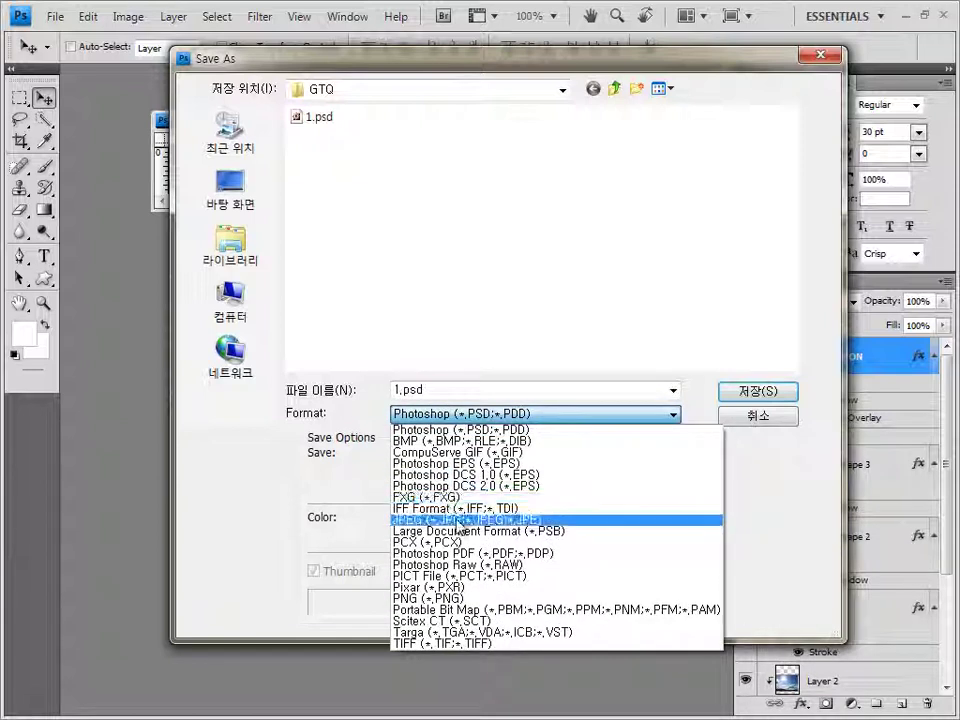
{"action": "left_click", "coordinate": [449, 519]}
{"action": "left_click", "coordinate": [365, 118]}
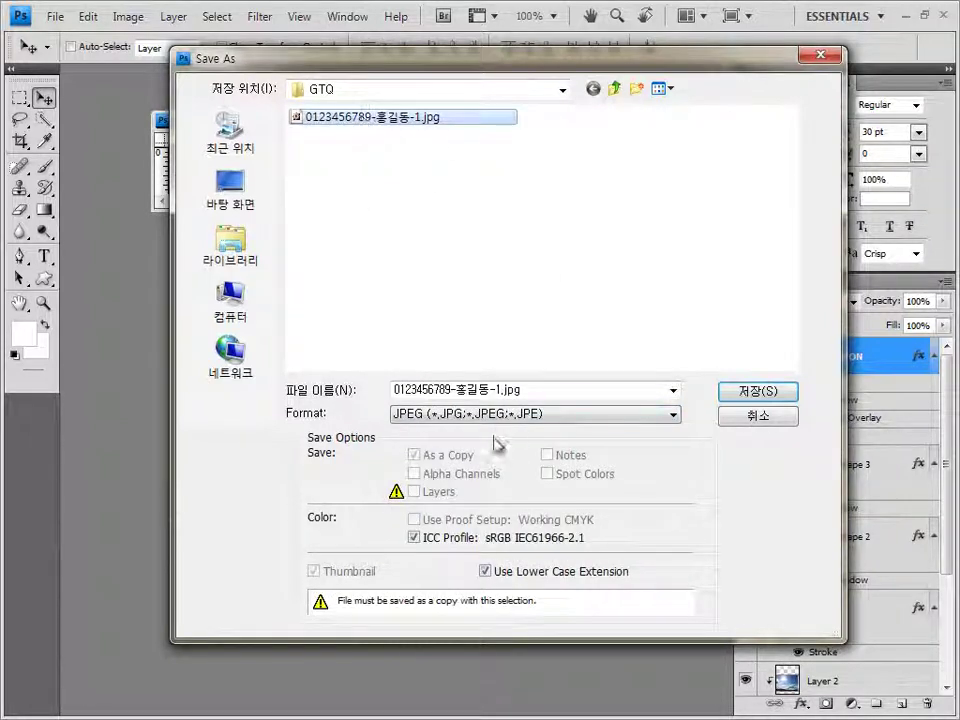
{"action": "left_click", "coordinate": [508, 414]}
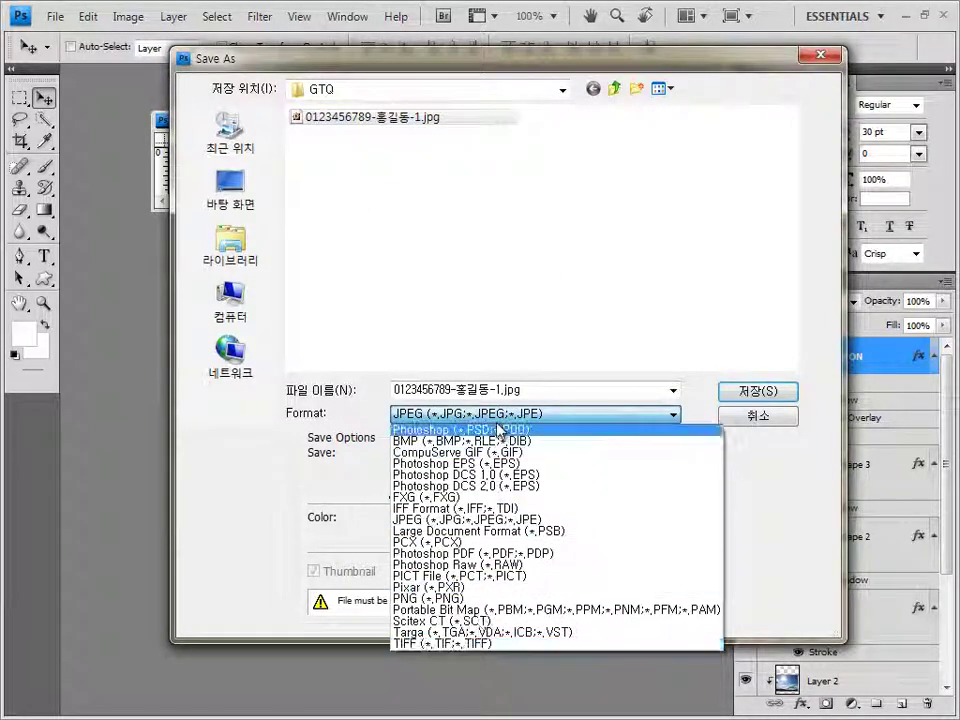
{"action": "left_click", "coordinate": [473, 430]}
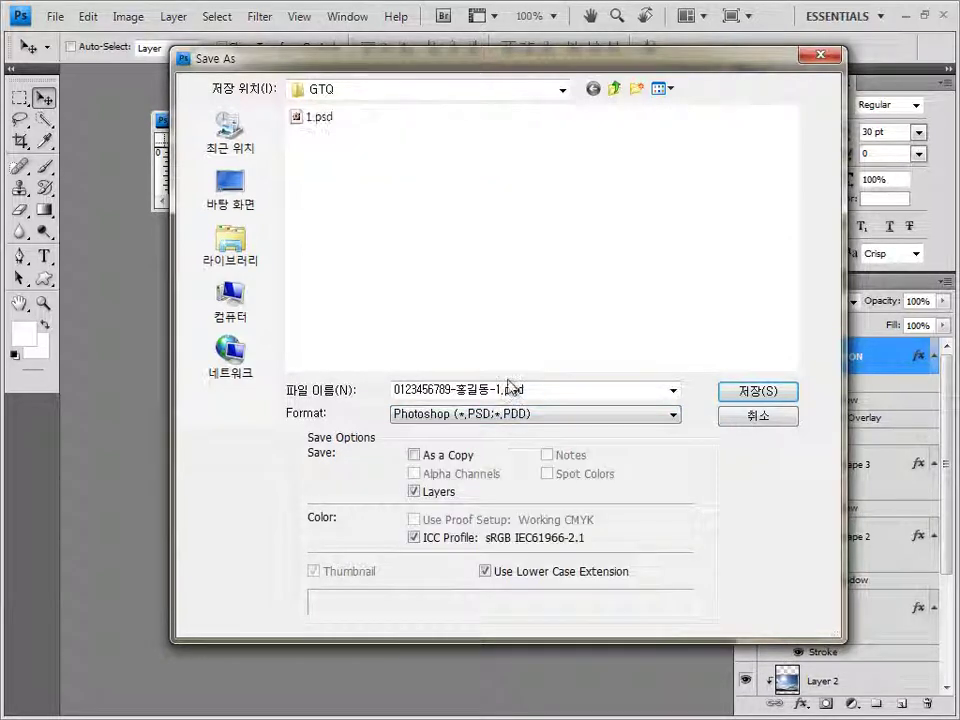
{"action": "left_click", "coordinate": [755, 392]}
{"action": "left_click", "coordinate": [681, 236]}
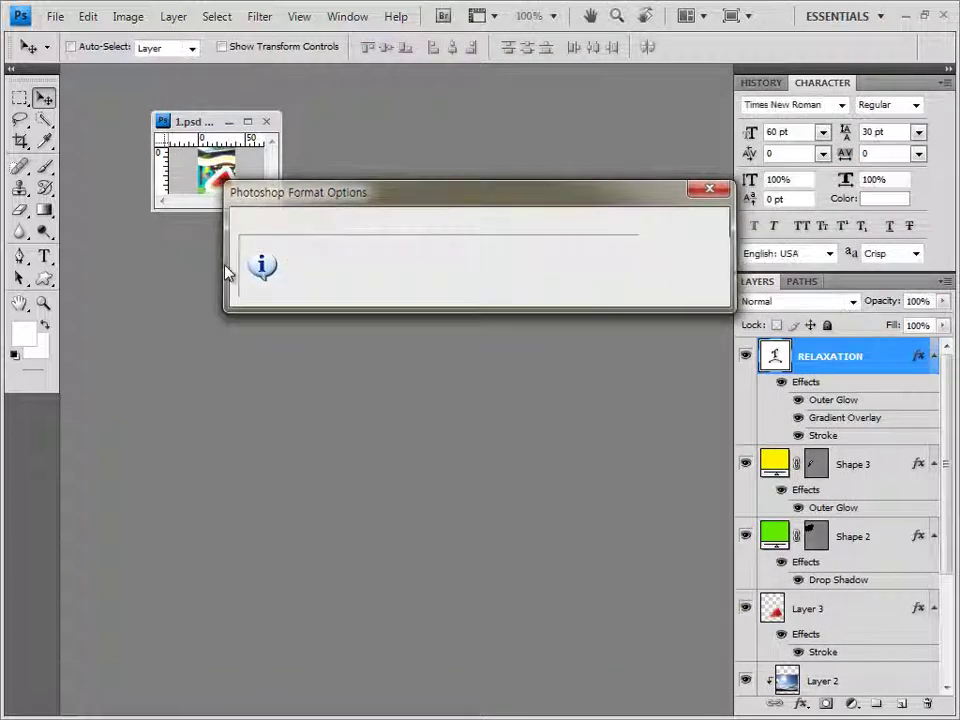
{"action": "left_click", "coordinate": [265, 121]}
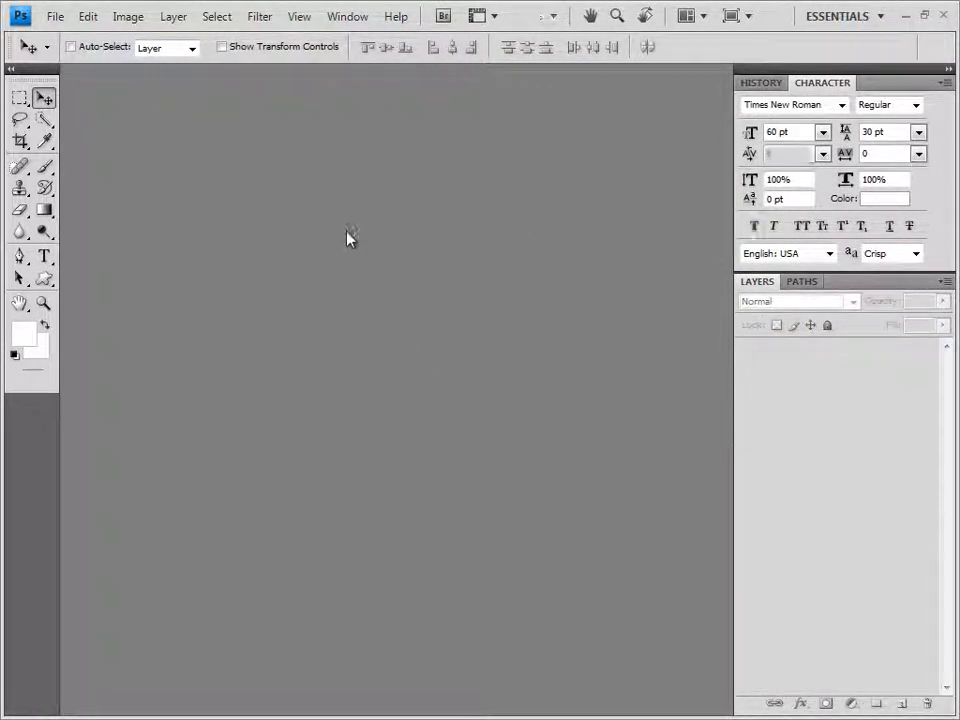
- Check the GTQ folder for the JPEG and PSD submission files ending in -1
{"action": "key", "text": "ctrl+o"}
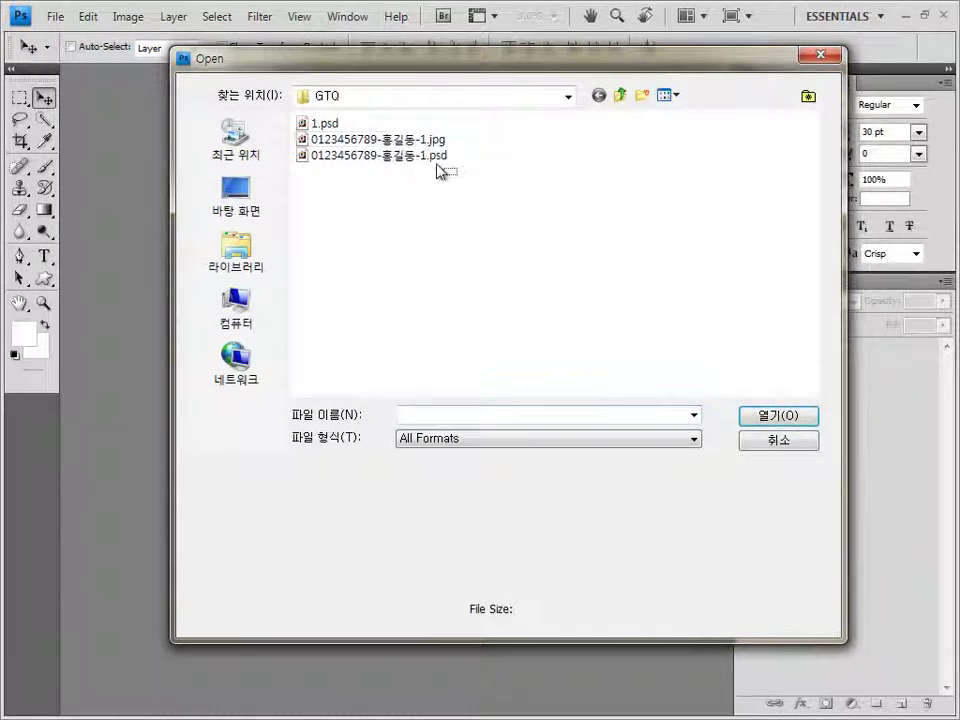
{"action": "left_click_drag", "start_coordinate": [440, 170], "coordinate": [420, 140]}
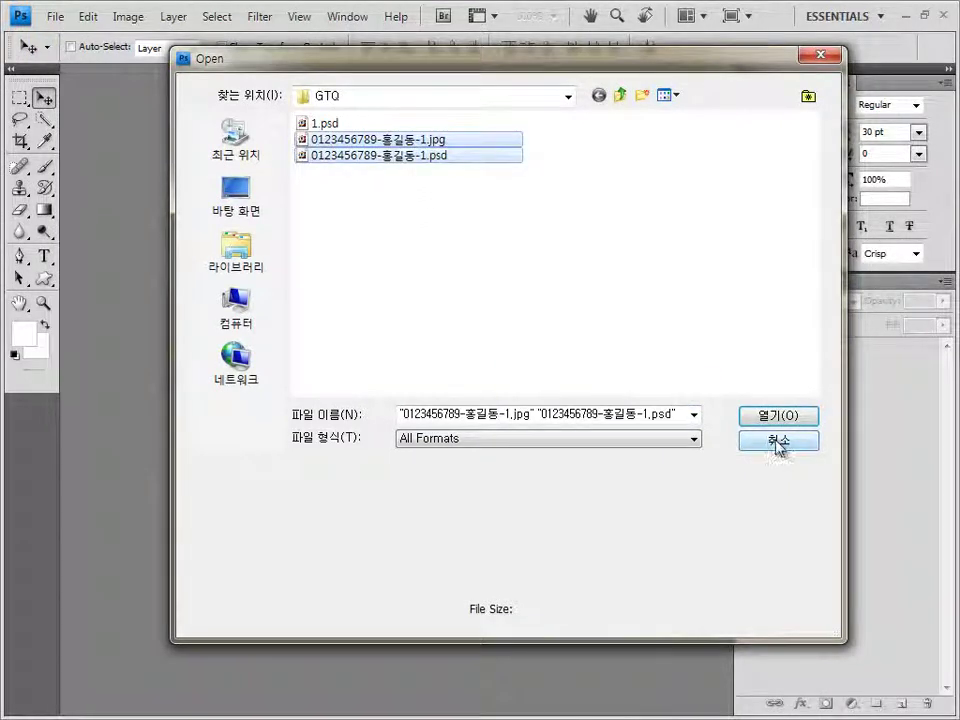
{"action": "left_click", "coordinate": [778, 443]}
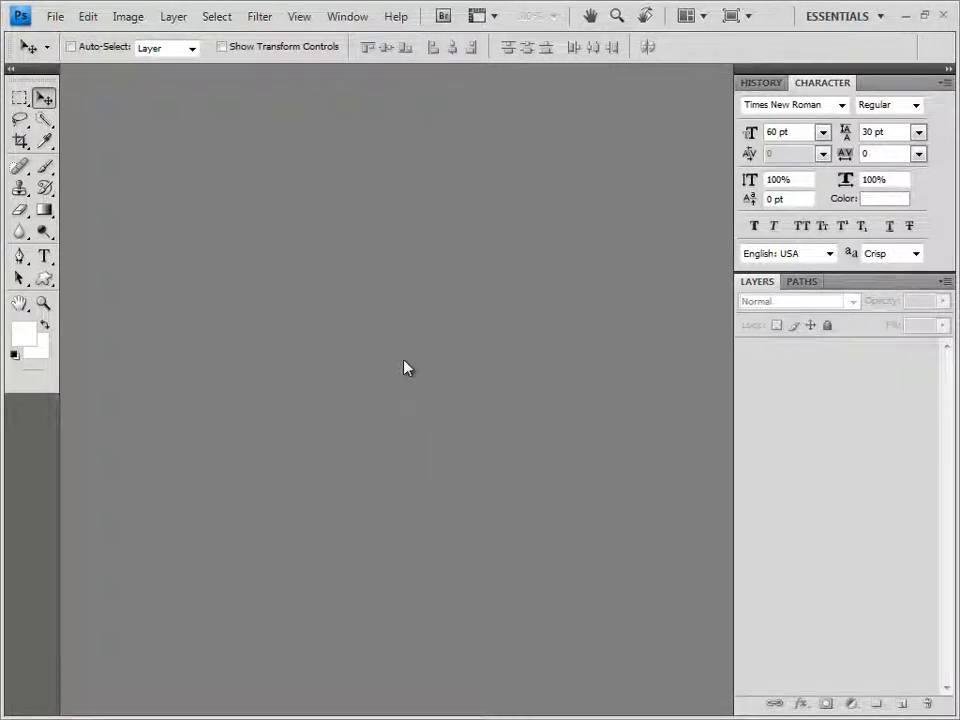
- Create a 400 × 500 px, 72 pixels/inch RGB document with a white background and place it in a floating window
{"action": "key", "text": "ctrl+n"}
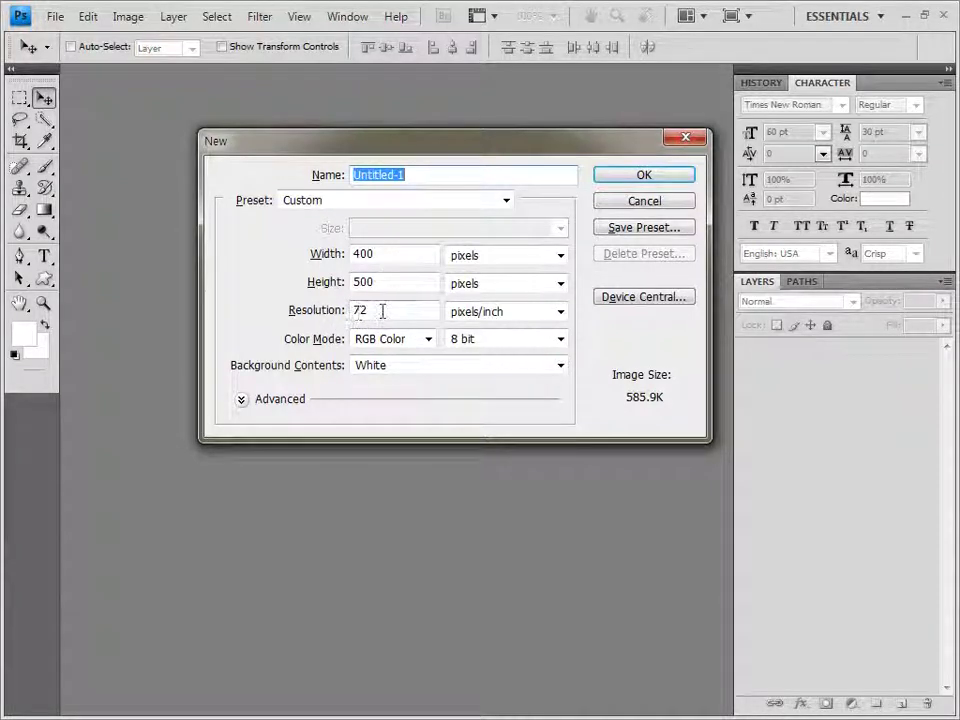
{"action": "left_click", "coordinate": [668, 180]}
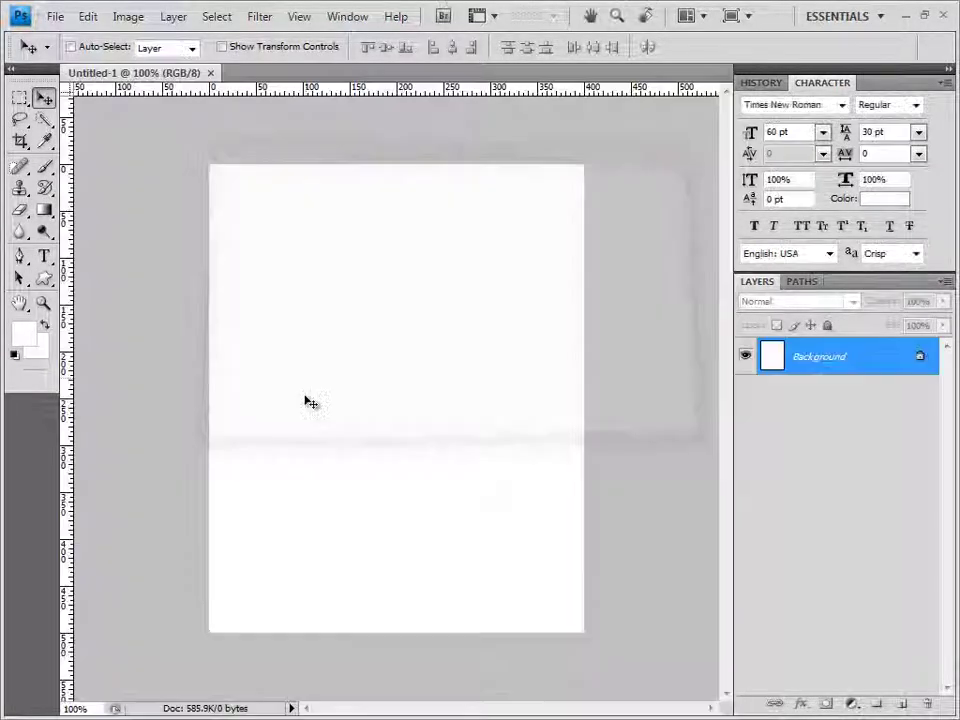
{"action": "left_click_drag", "start_coordinate": [140, 82], "coordinate": [230, 140]}
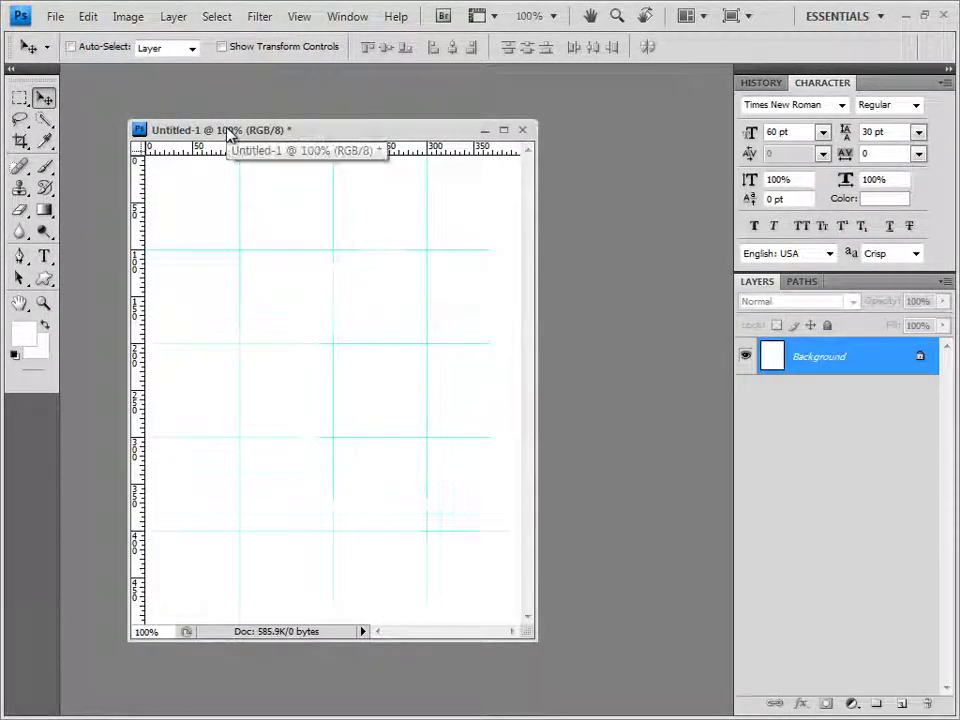
- Save the new blank document as 2.psd in the GTQ folder and reposition its window in the workspace
{"action": "left_click", "coordinate": [57, 16]}
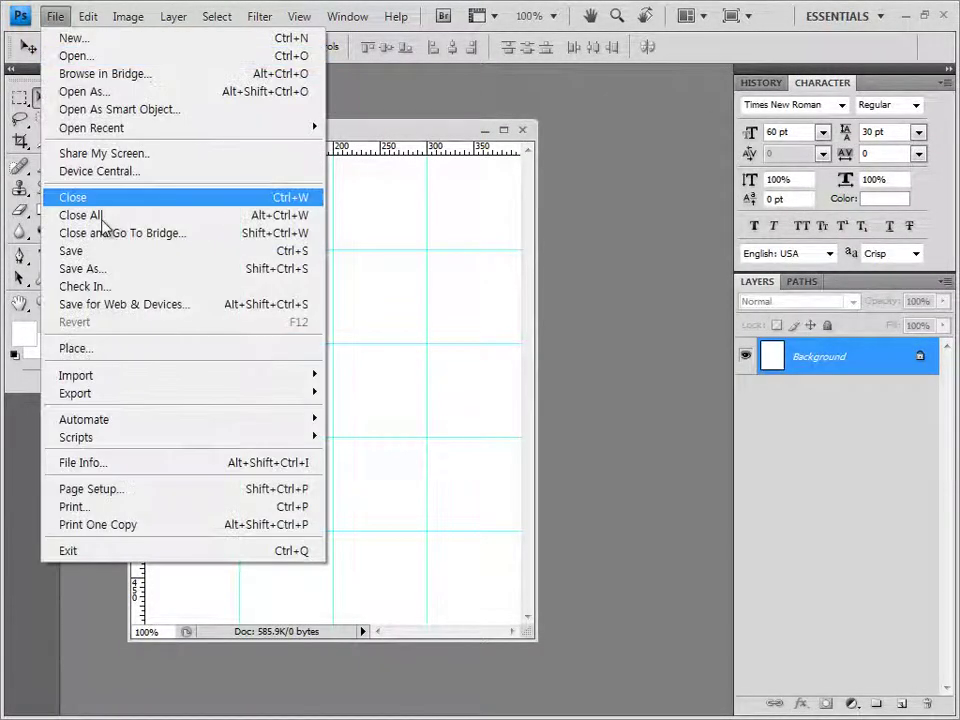
{"action": "left_click", "coordinate": [103, 272]}
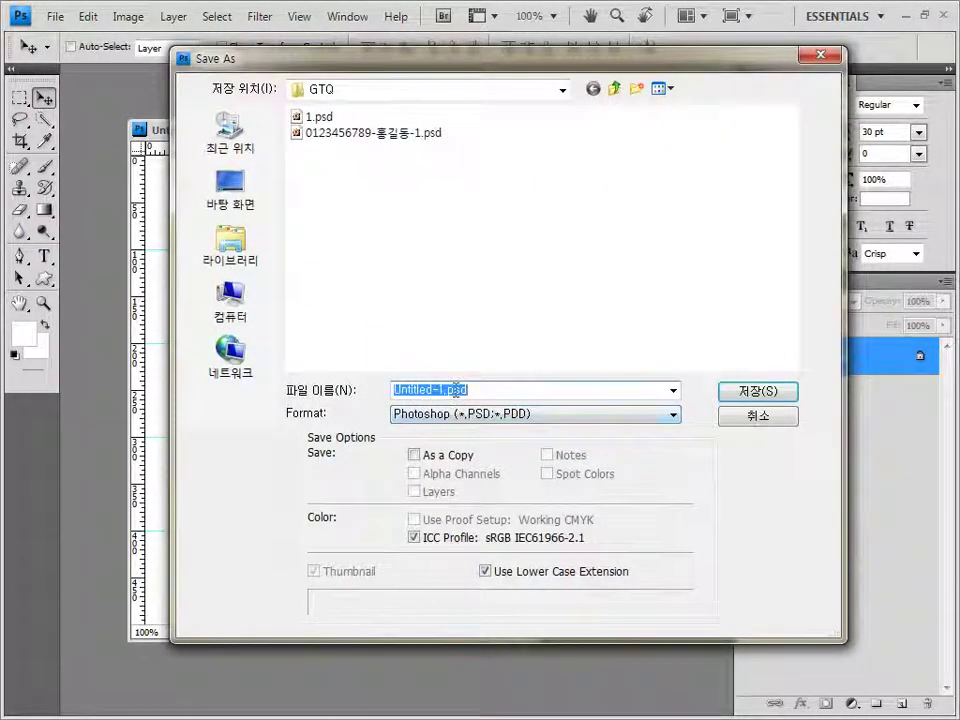
{"action": "type", "text": "2"}
{"action": "left_click", "coordinate": [758, 391]}
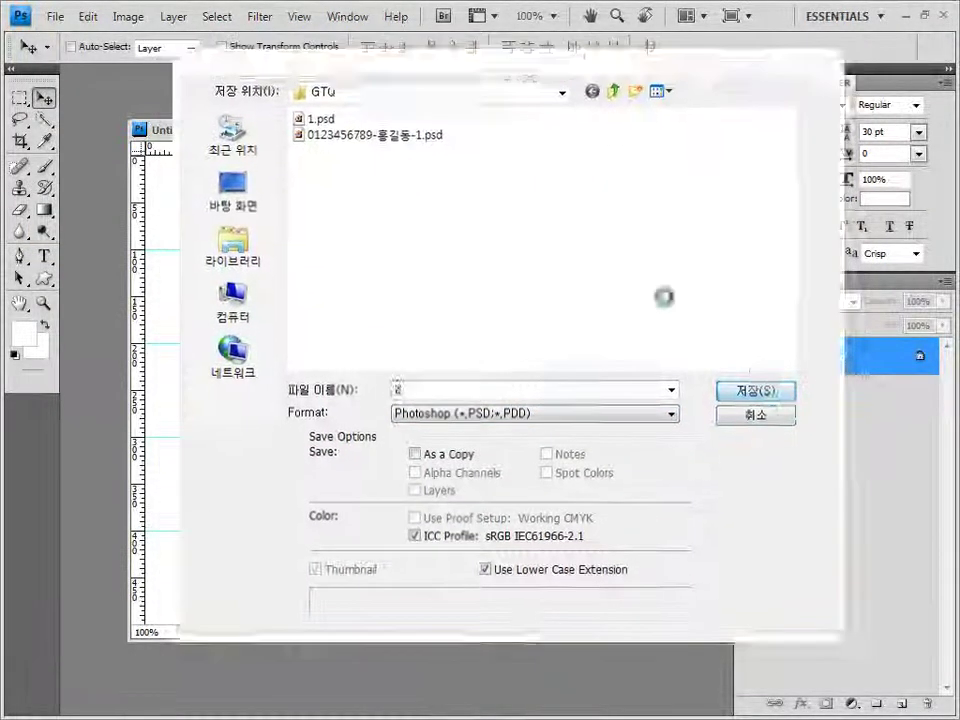
{"action": "left_click_drag", "start_coordinate": [440, 140], "coordinate": [489, 127]}
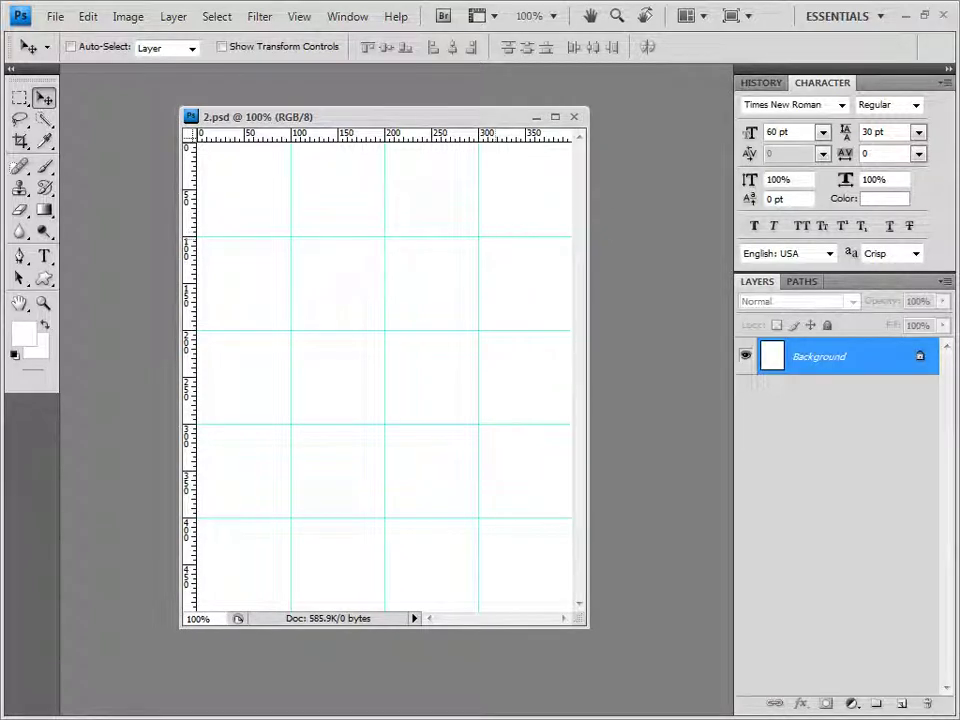
- Open 1급-4.jpg from the 기출문제05 folder, copy the whole leaf image into 2.psd as a new layer, and close the source file
{"action": "key", "text": "alt+Tab"}
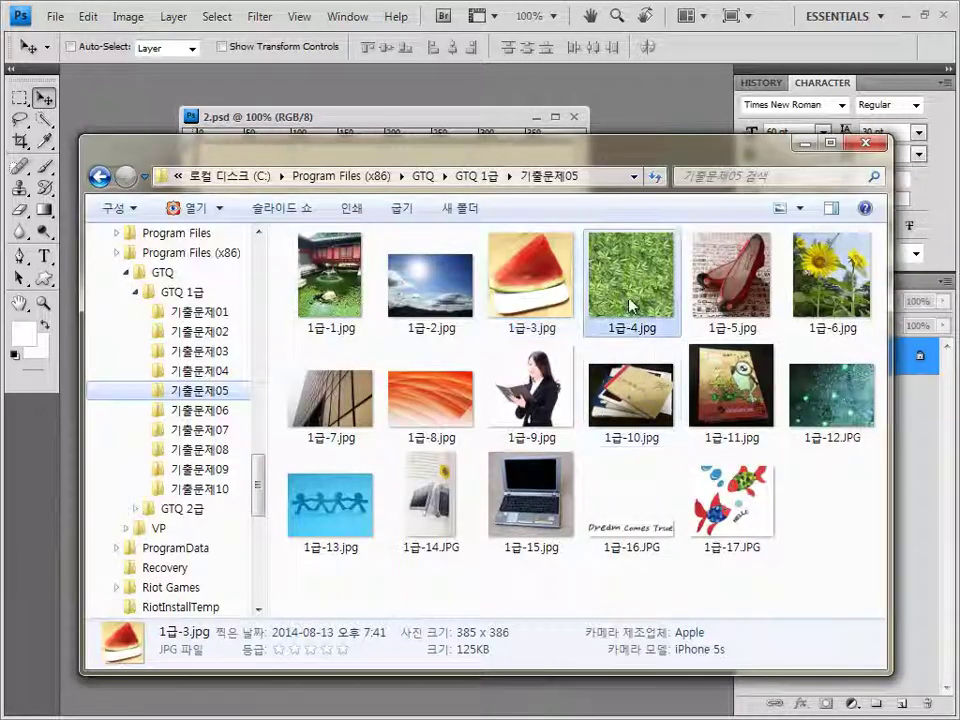
{"action": "left_click_drag", "start_coordinate": [630, 305], "coordinate": [608, 86]}
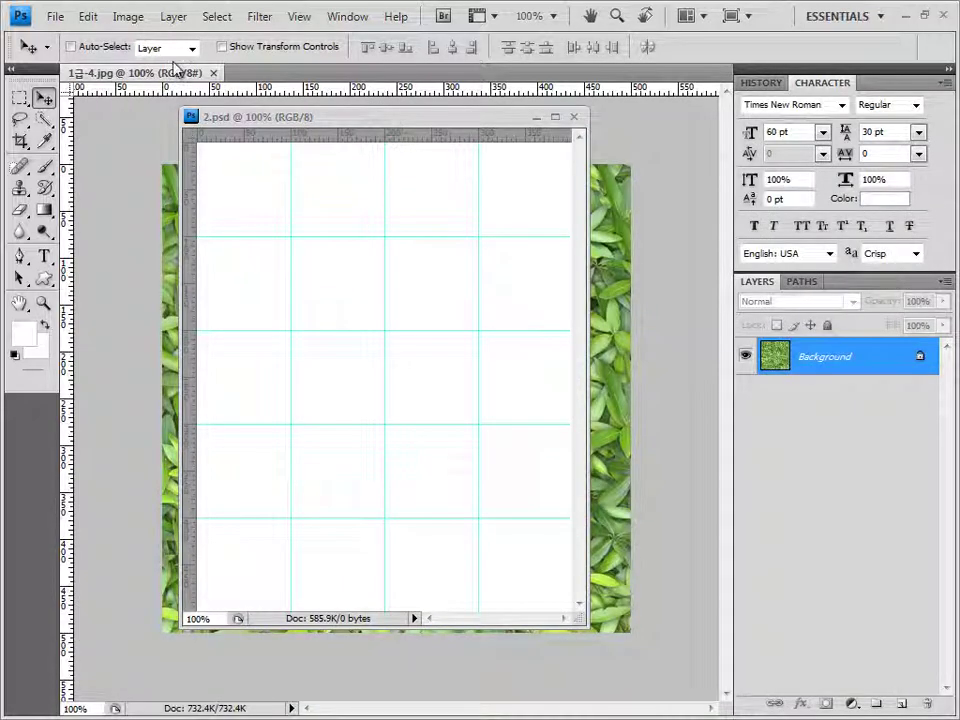
{"action": "left_click_drag", "start_coordinate": [115, 70], "coordinate": [115, 120]}
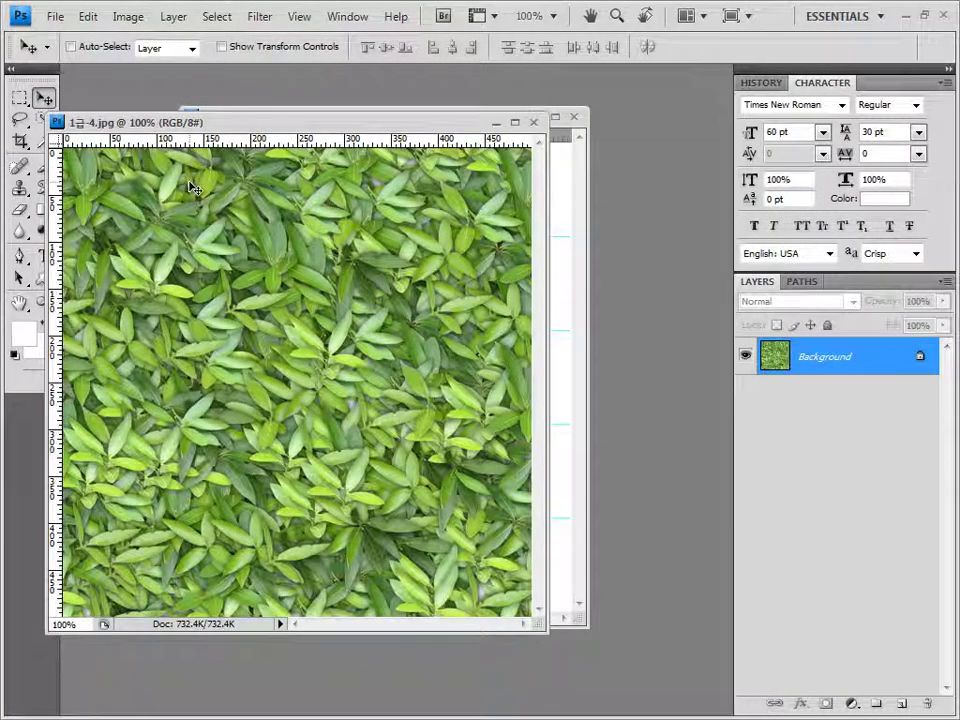
{"action": "key", "text": "ctrl+a"}
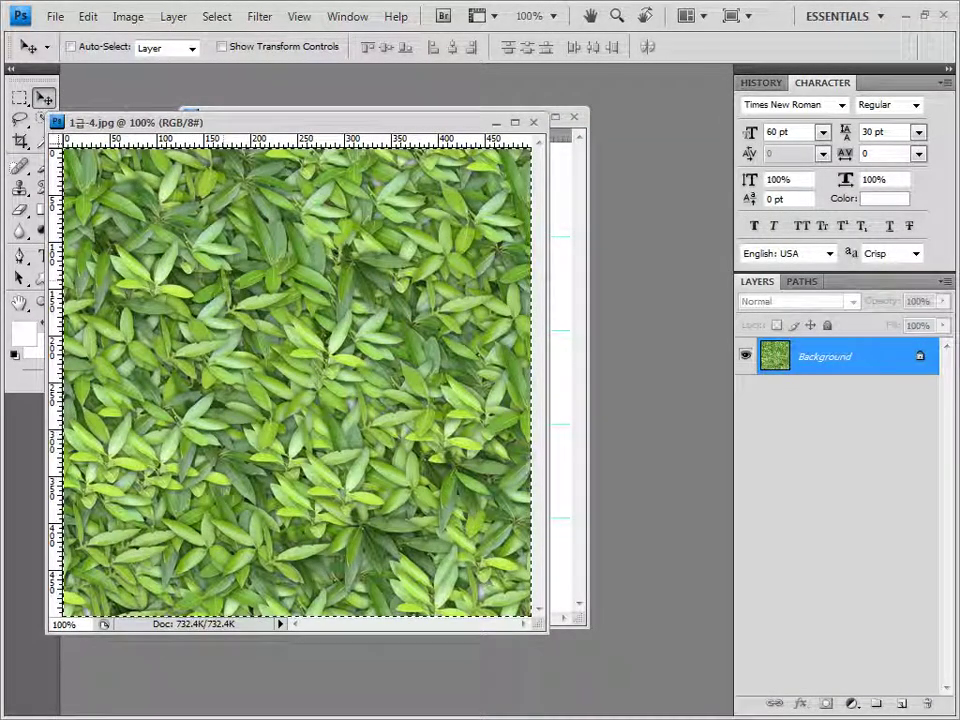
{"action": "left_click", "coordinate": [534, 123]}
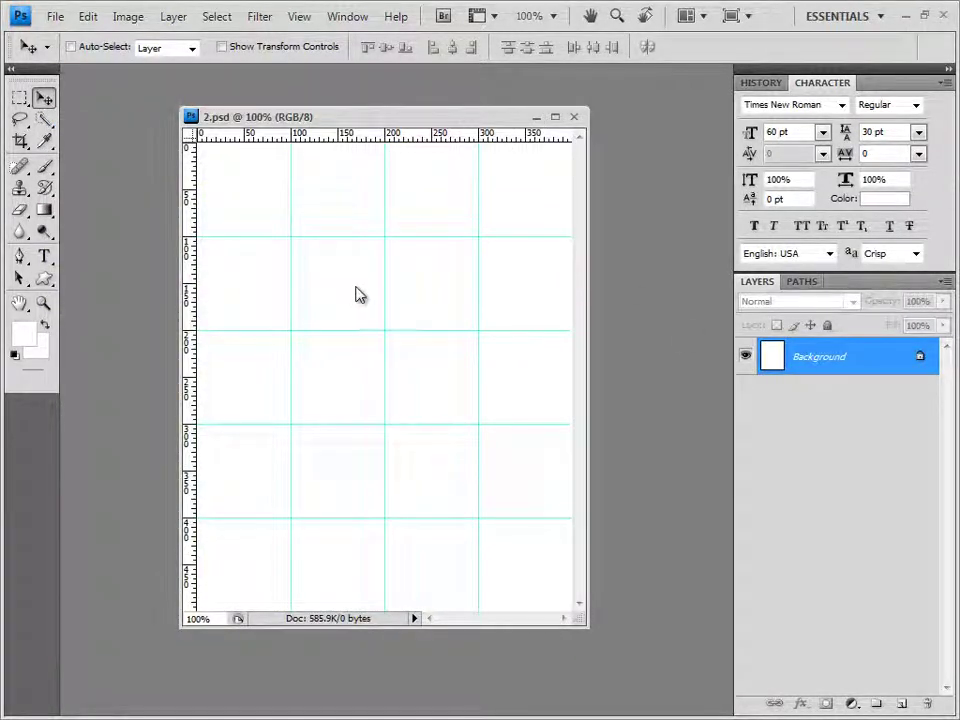
{"action": "key", "text": "ctrl+v"}
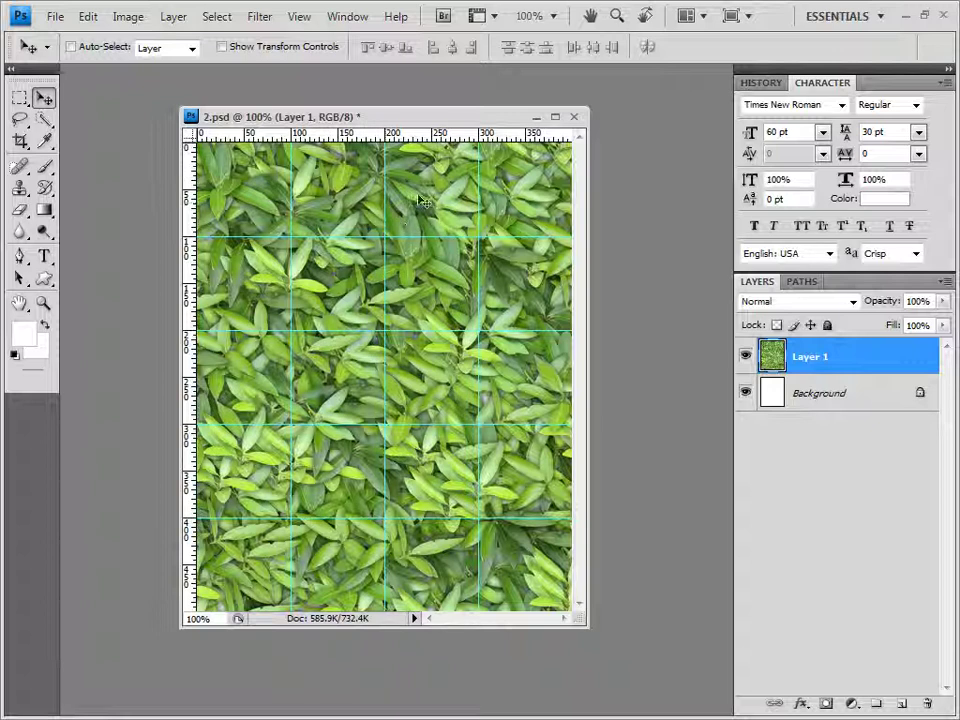
- Apply the Wave distortion filter to the leaf layer with the number of generators set to 2
{"action": "left_click", "coordinate": [262, 18]}
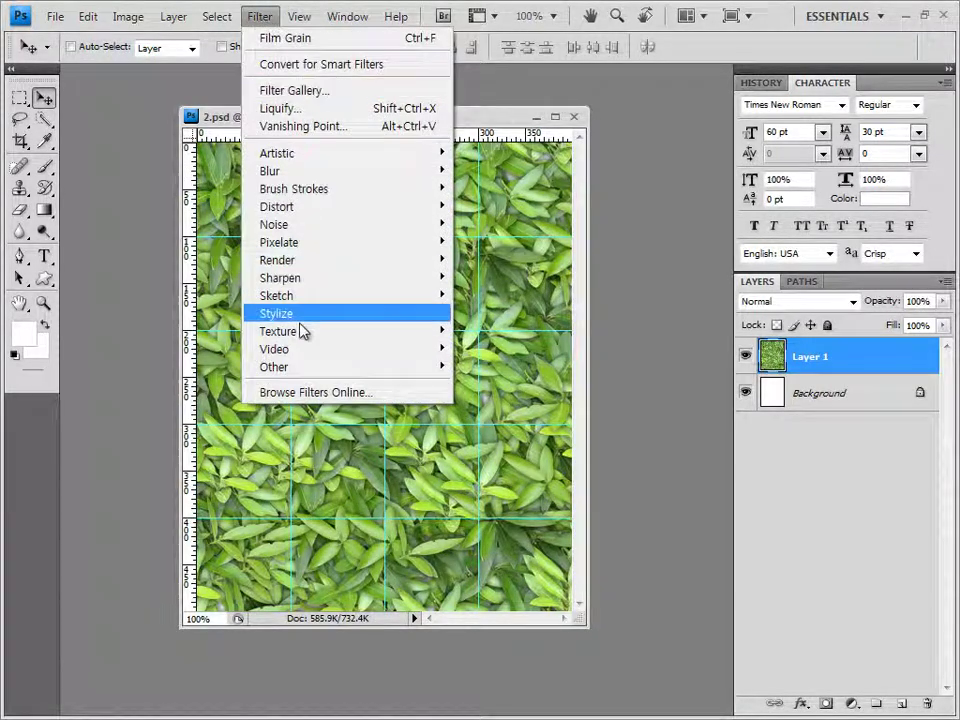
{"action": "mouse_move", "coordinate": [297, 310]}
{"action": "mouse_move", "coordinate": [295, 210]}
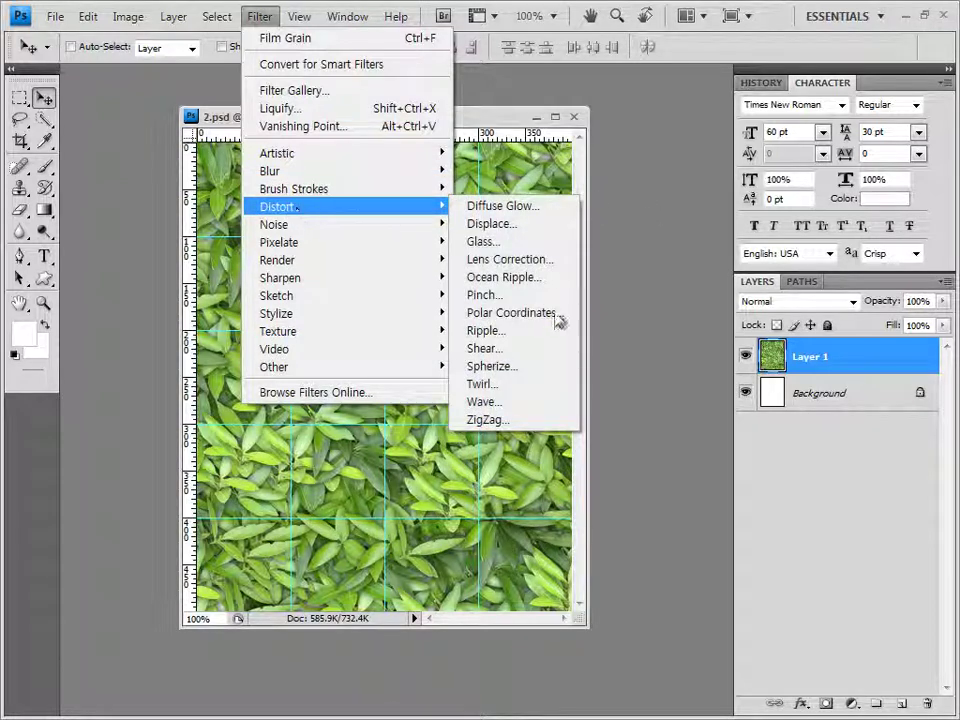
{"action": "left_click", "coordinate": [484, 402]}
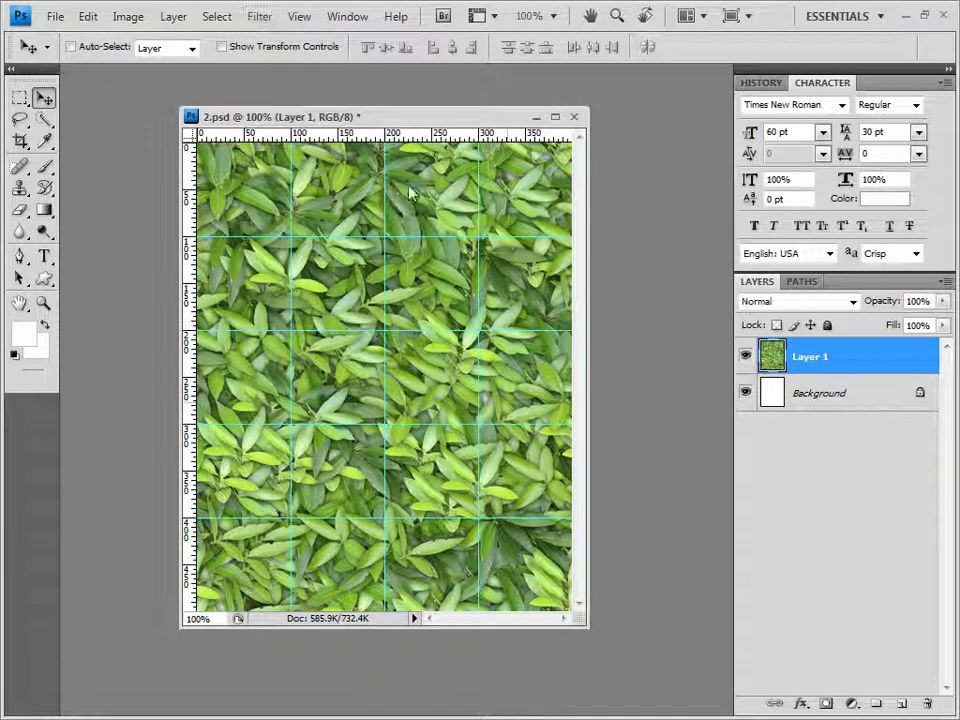
{"action": "left_click_drag", "start_coordinate": [649, 60], "coordinate": [527, 245]}
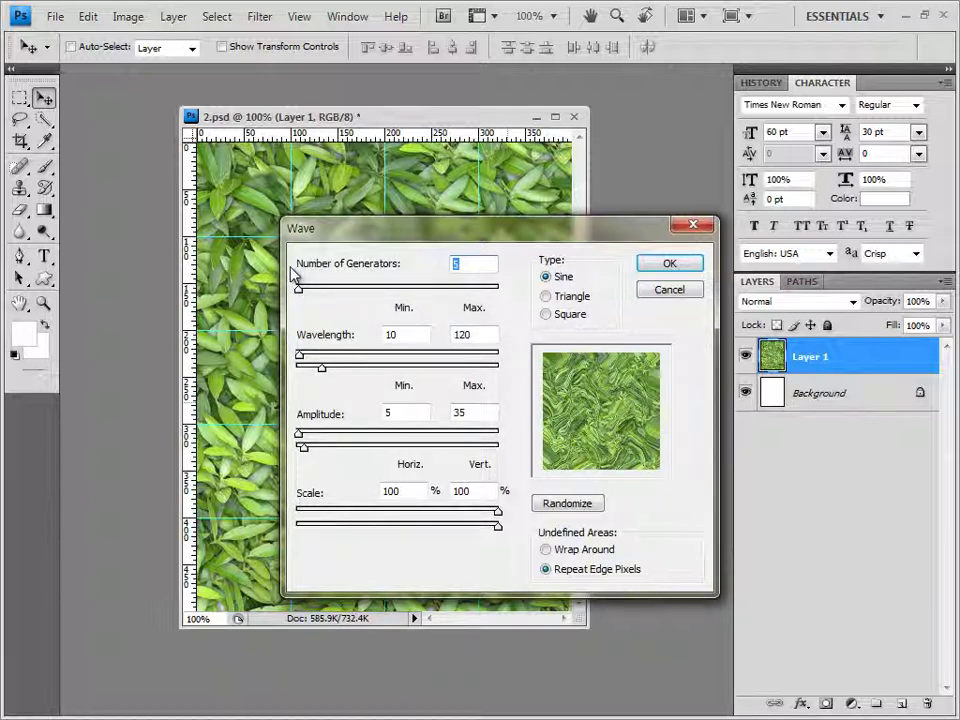
{"action": "type", "text": "2"}
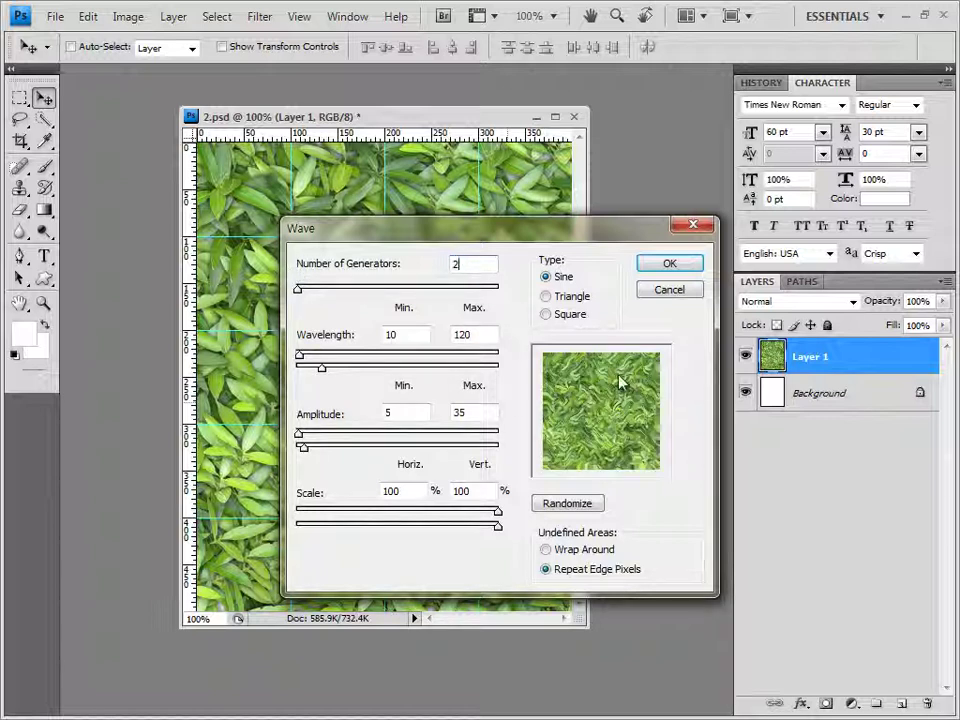
{"action": "left_click", "coordinate": [684, 266]}
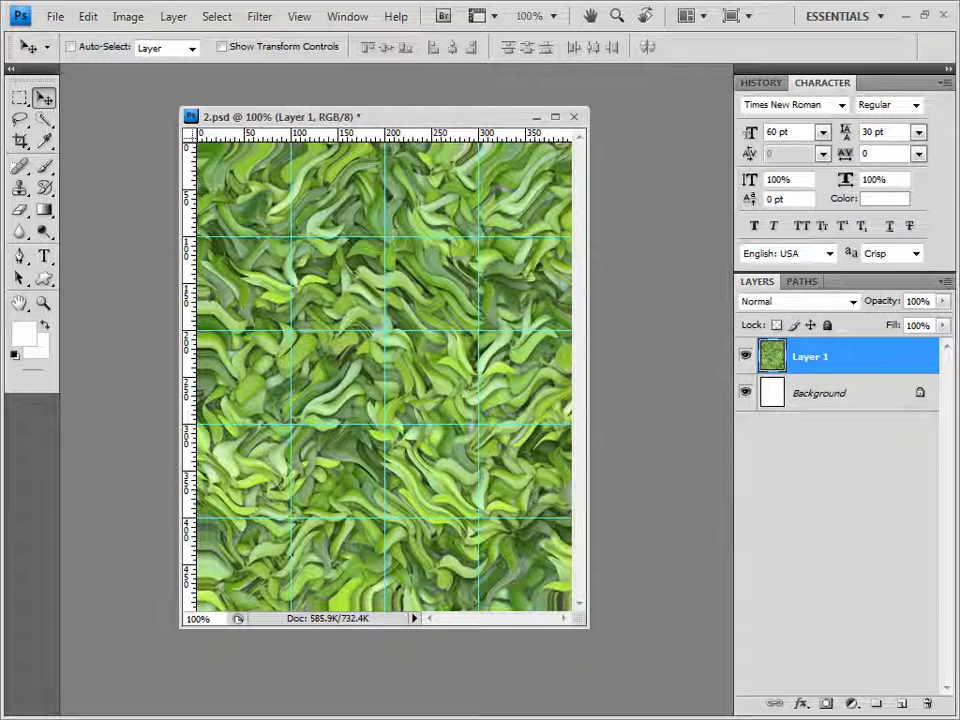
- Open the shoe photo 1급-5.jpg from the 기출문제05 folder and place it in a floating window over 2.psd
{"action": "key", "text": "alt+Tab"}
{"action": "left_click_drag", "start_coordinate": [735, 275], "coordinate": [268, 107]}
{"action": "left_click_drag", "start_coordinate": [139, 79], "coordinate": [165, 180]}
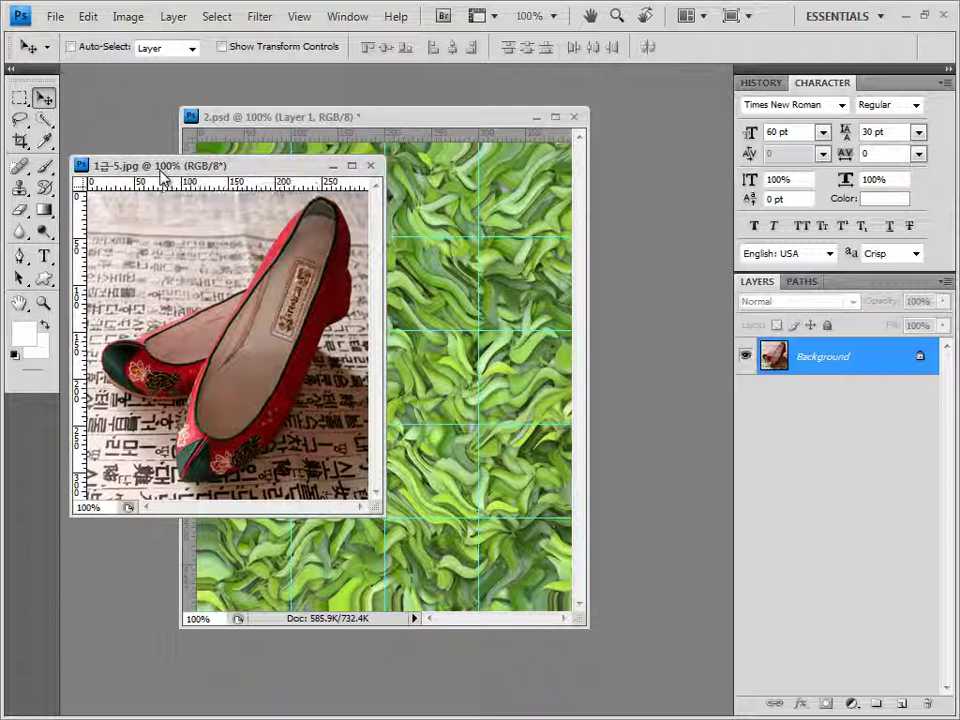
{"action": "left_click_drag", "start_coordinate": [176, 174], "coordinate": [172, 190]}
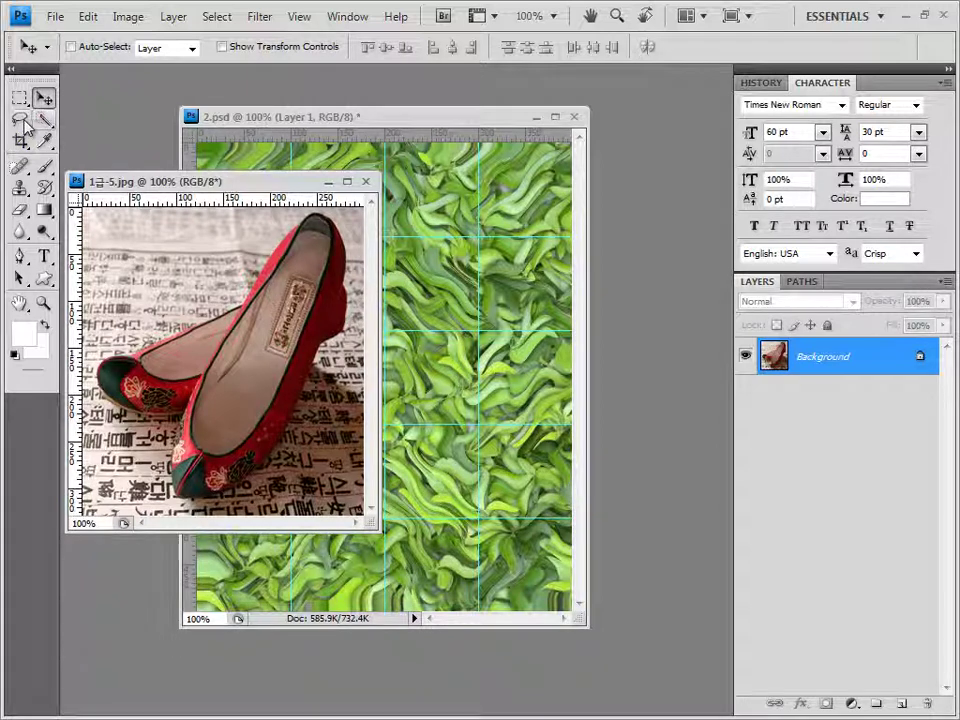
- Select the pair of red shoes along their outline with the Magnetic Lasso, using a 0 px feather
{"action": "mouse_move", "coordinate": [20, 120]}
{"action": "left_mouse_down"}
{"action": "mouse_move", "coordinate": [90, 135]}
{"action": "mouse_move", "coordinate": [97, 156]}
{"action": "left_mouse_up"}
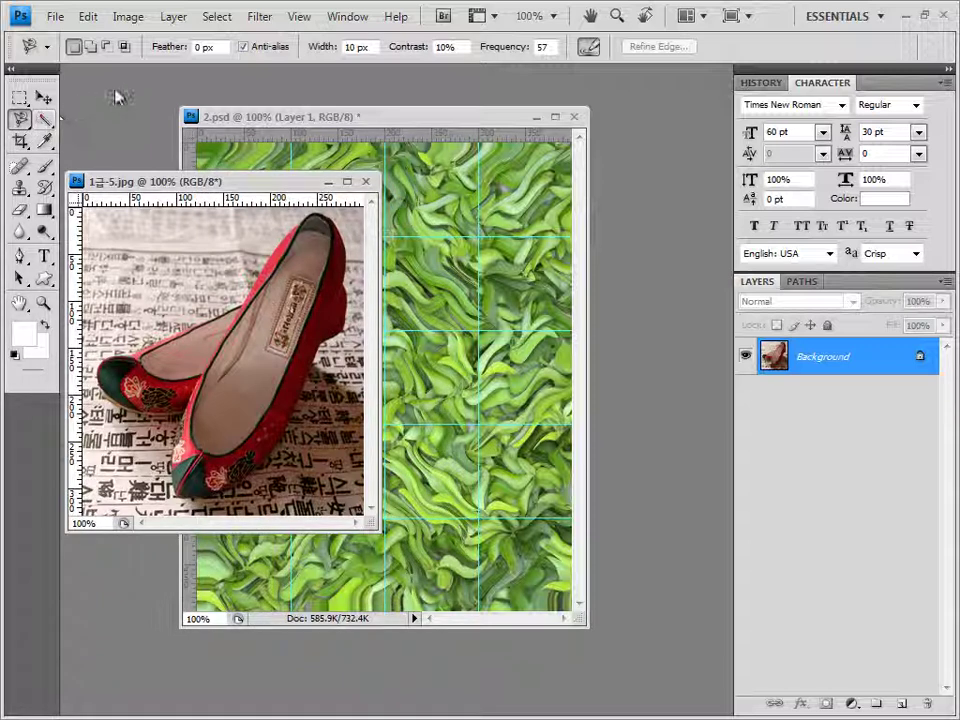
{"action": "left_click", "coordinate": [215, 52]}
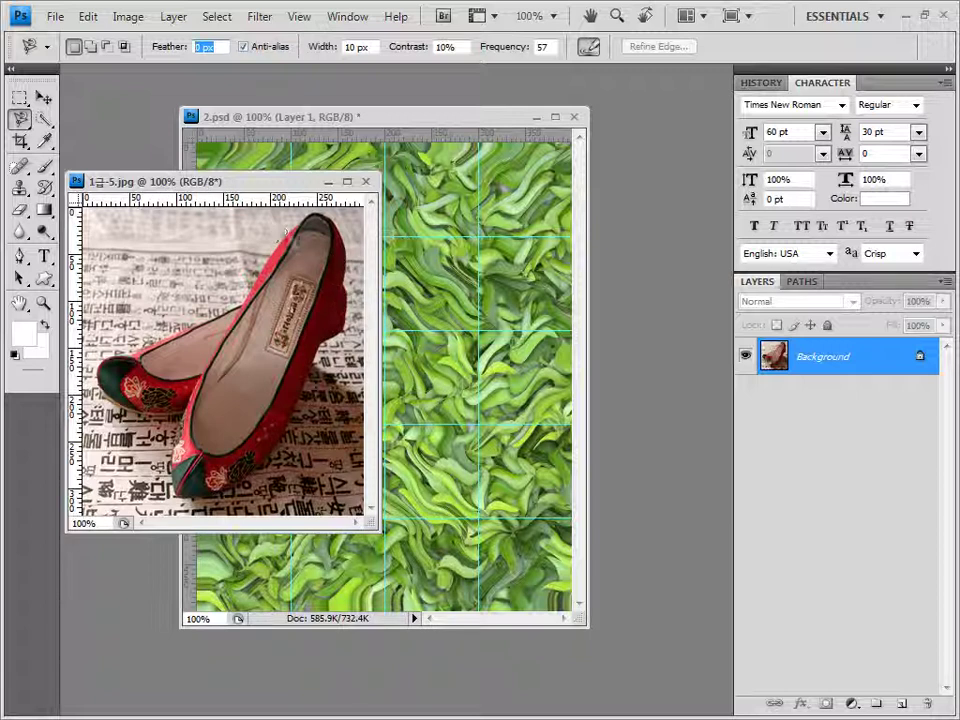
{"action": "left_click_drag", "start_coordinate": [200, 186], "coordinate": [258, 318]}
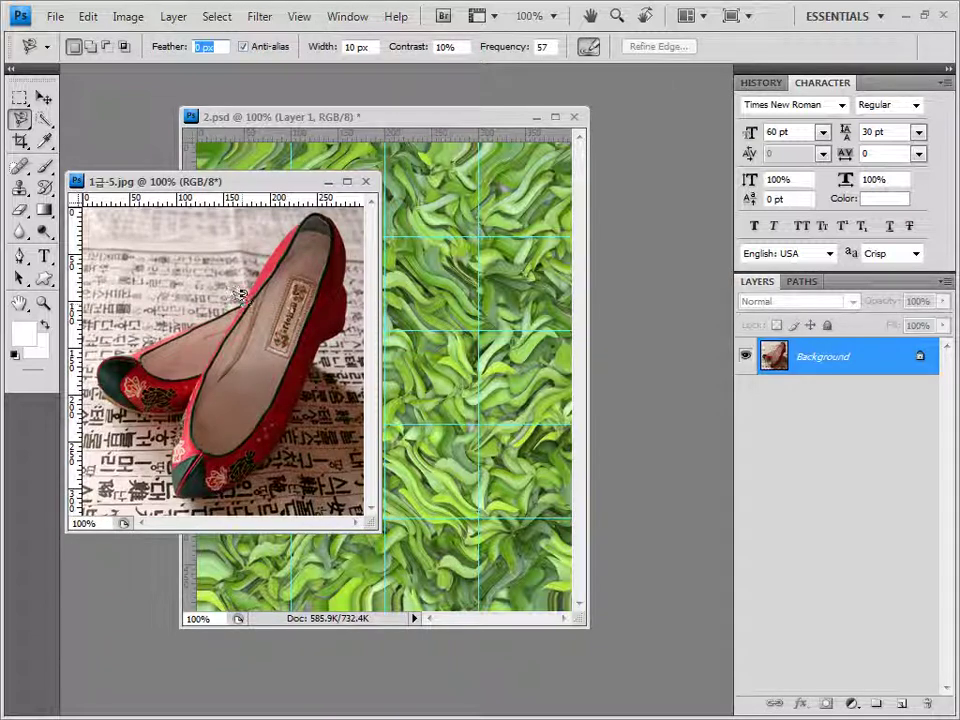
{"action": "left_click", "coordinate": [189, 319]}
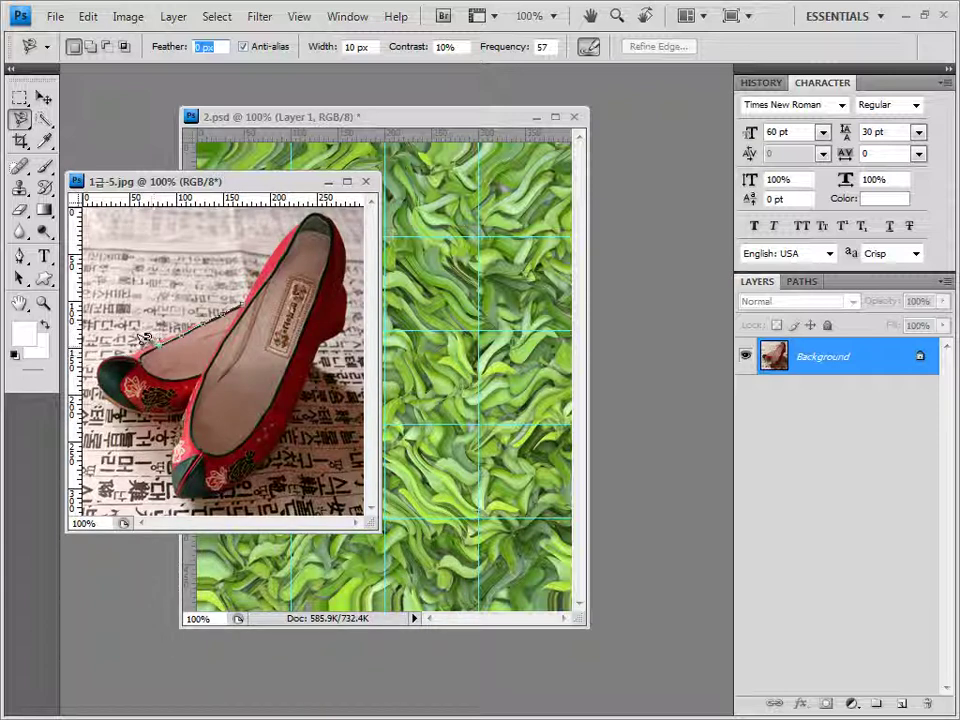
{"action": "double_click", "coordinate": [103, 368]}
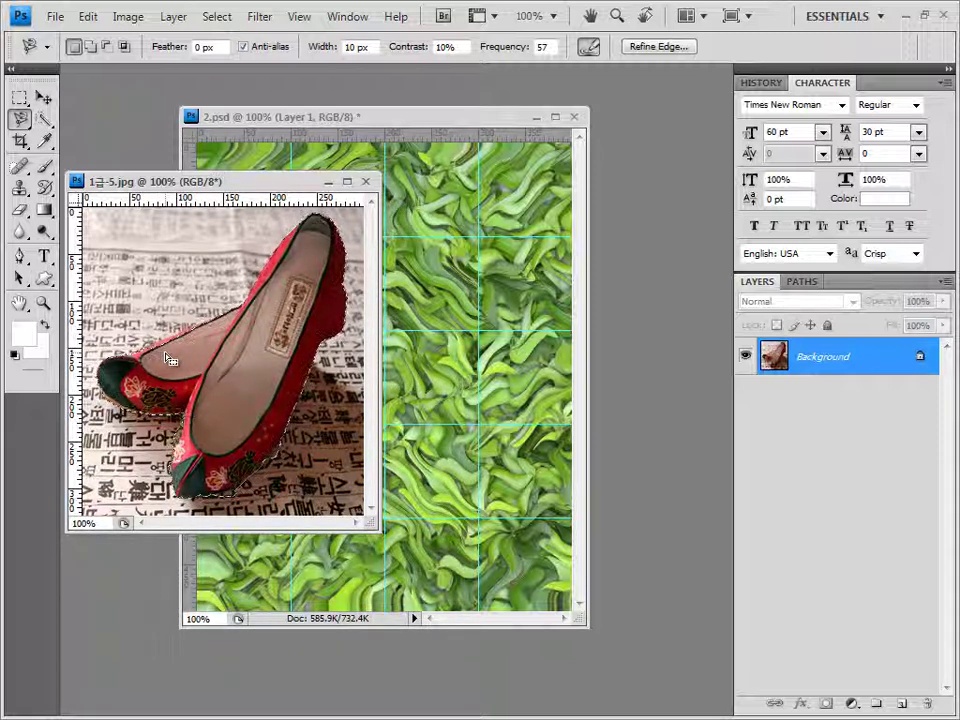
- Close the shoe photo, paste the copied shoes into 2.psd as a new layer, and reposition them over the leaves
{"action": "left_click", "coordinate": [365, 181]}
{"action": "left_click", "coordinate": [44, 118]}
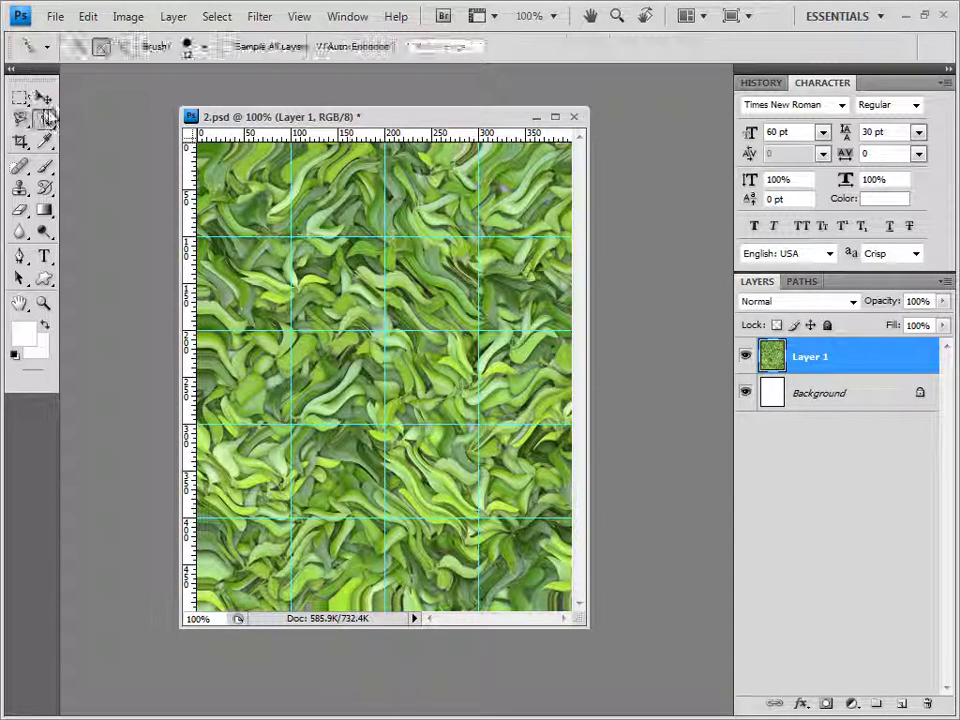
{"action": "left_click", "coordinate": [43, 97]}
{"action": "key", "text": "ctrl+v"}
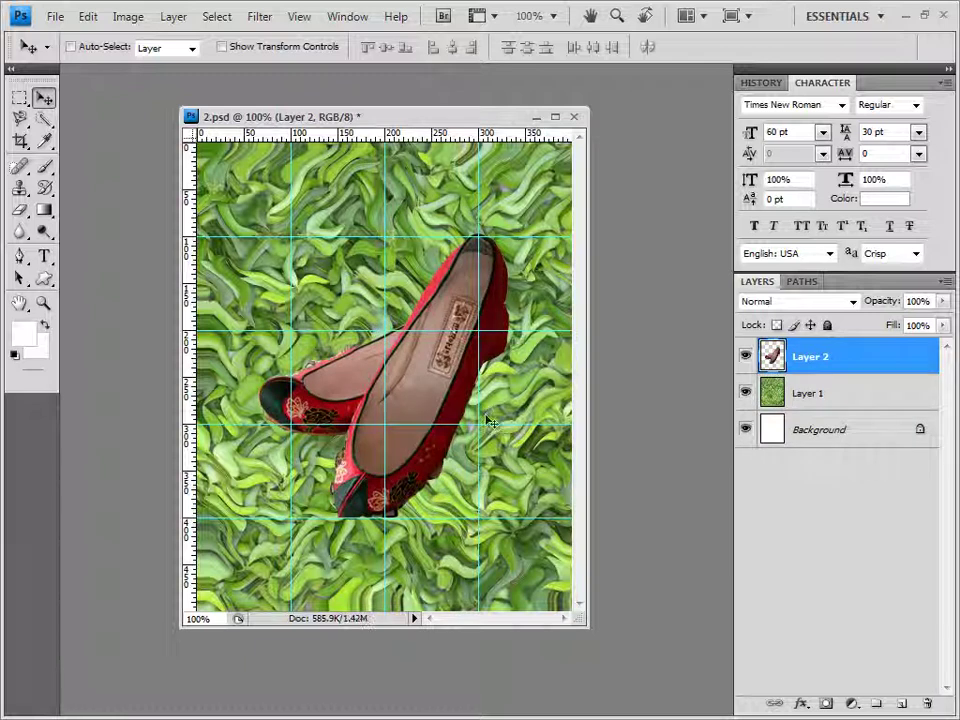
{"action": "left_click_drag", "start_coordinate": [340, 300], "coordinate": [452, 430]}
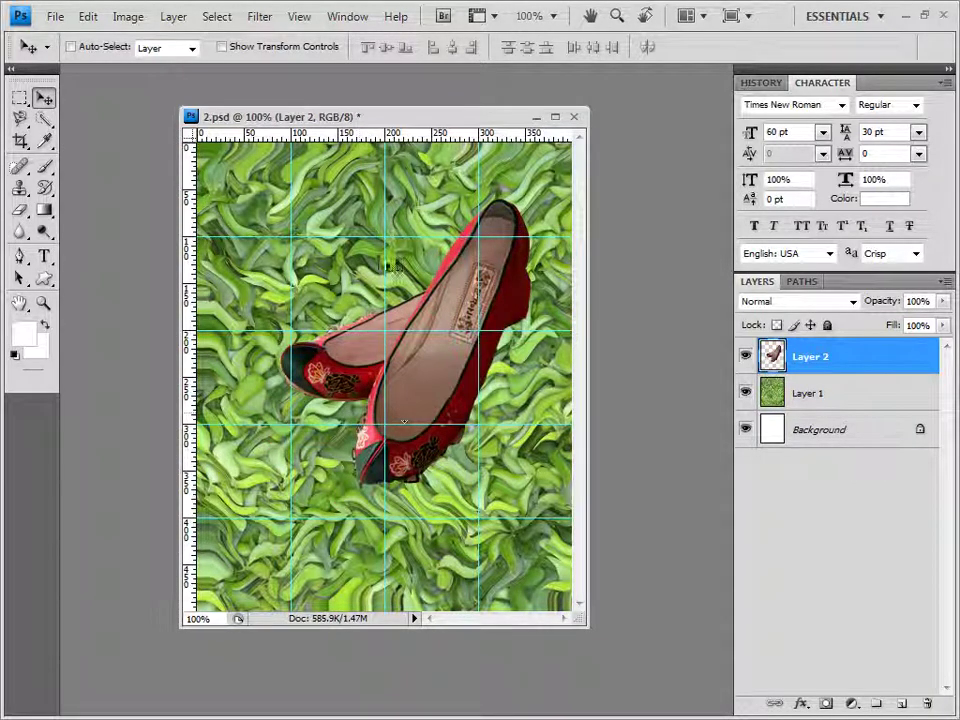
- Erase the leftover background fragments along the shoes' outline using a hard round Eraser reduced to 15 px
{"action": "left_click", "coordinate": [20, 210]}
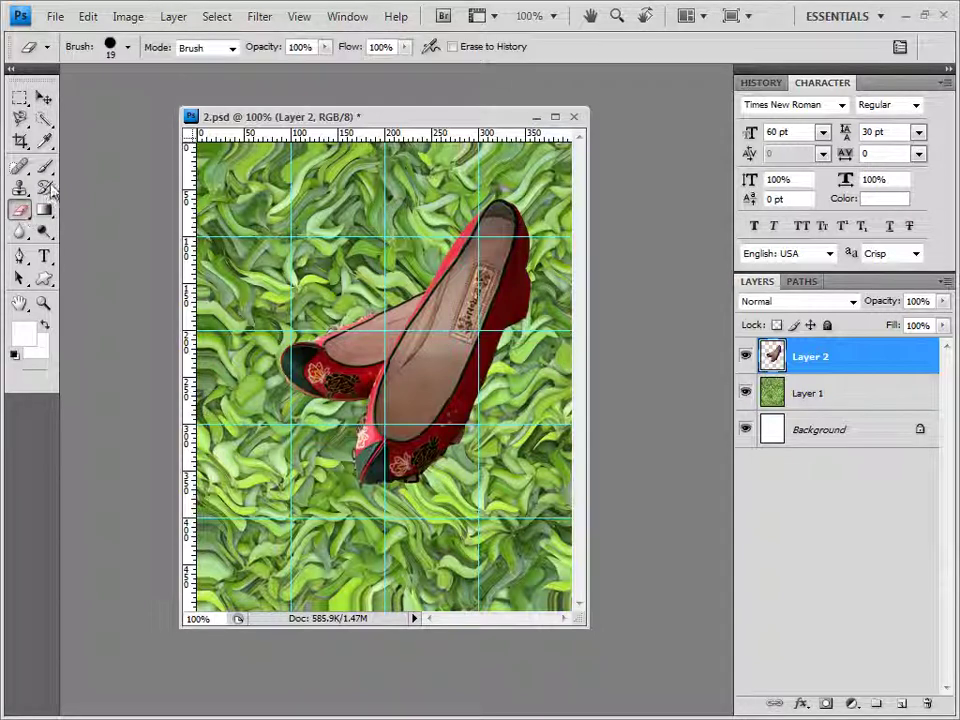
{"action": "left_click", "coordinate": [127, 47]}
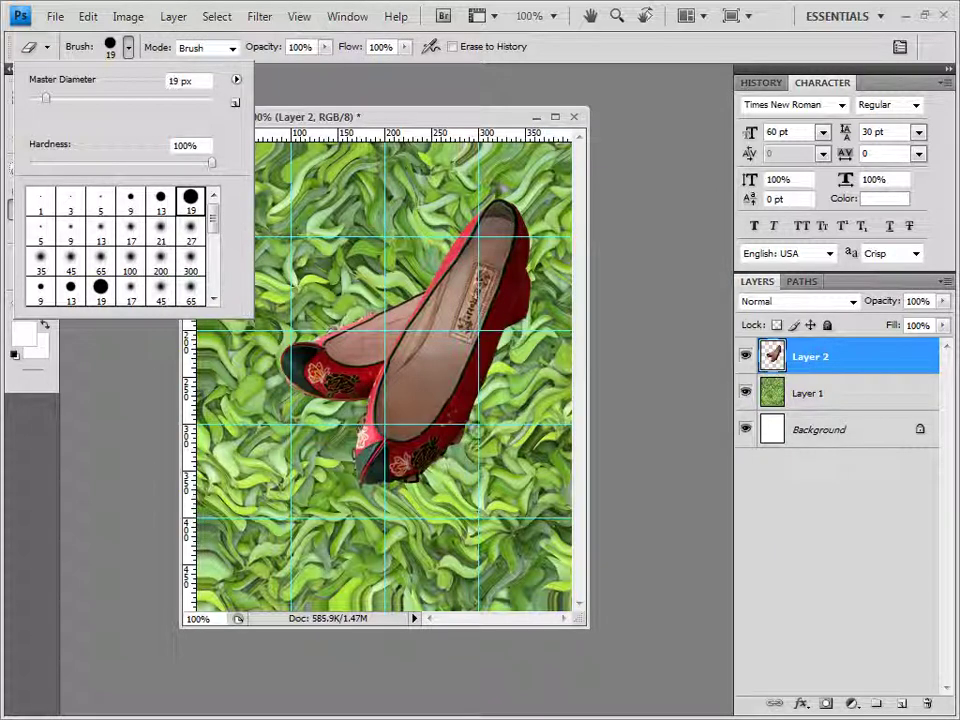
{"action": "key", "text": "Return"}
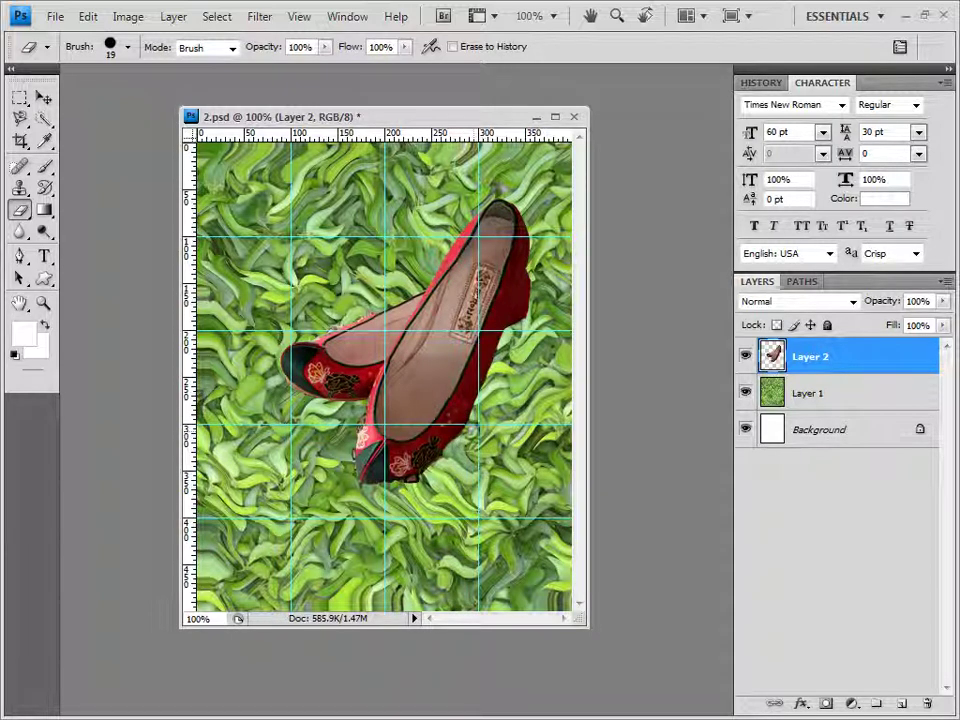
{"action": "left_click", "coordinate": [122, 48]}
{"action": "left_click_drag", "start_coordinate": [47, 97], "coordinate": [93, 97]}
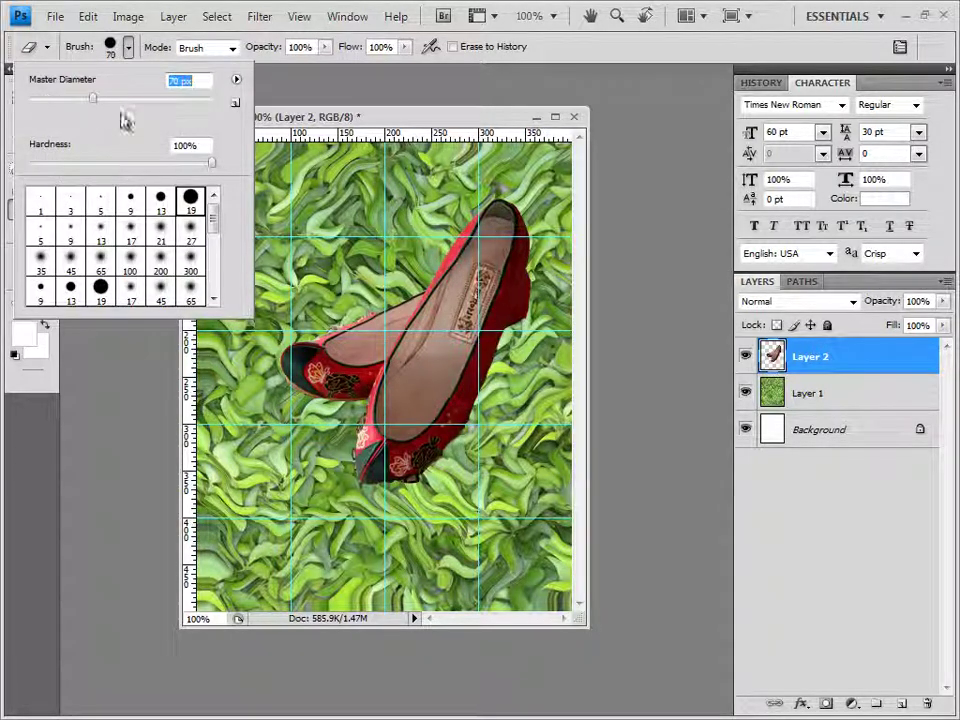
{"action": "key", "text": "Return"}
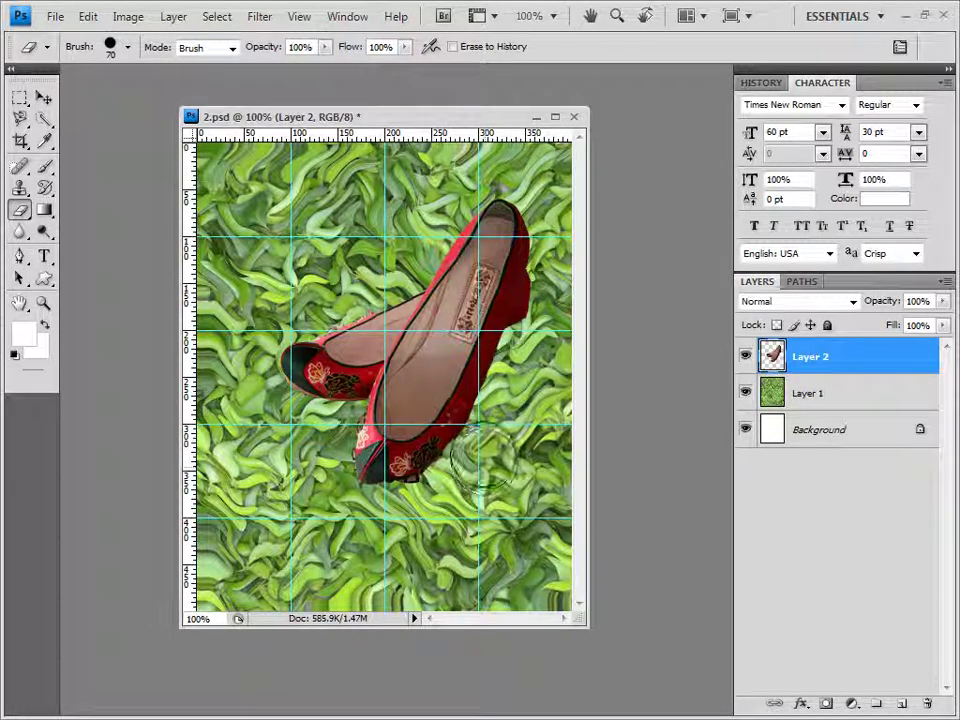
{"action": "key", "text": "bracketleft"}
{"action": "key", "text": "bracketleft"}
{"action": "key", "text": "bracketleft"}
{"action": "key", "text": "bracketleft"}
{"action": "key", "text": "bracketleft"}
{"action": "key", "text": "bracketleft"}
{"action": "key", "text": "bracketleft"}
{"action": "key", "text": "bracketleft"}
{"action": "key", "text": "bracketleft"}
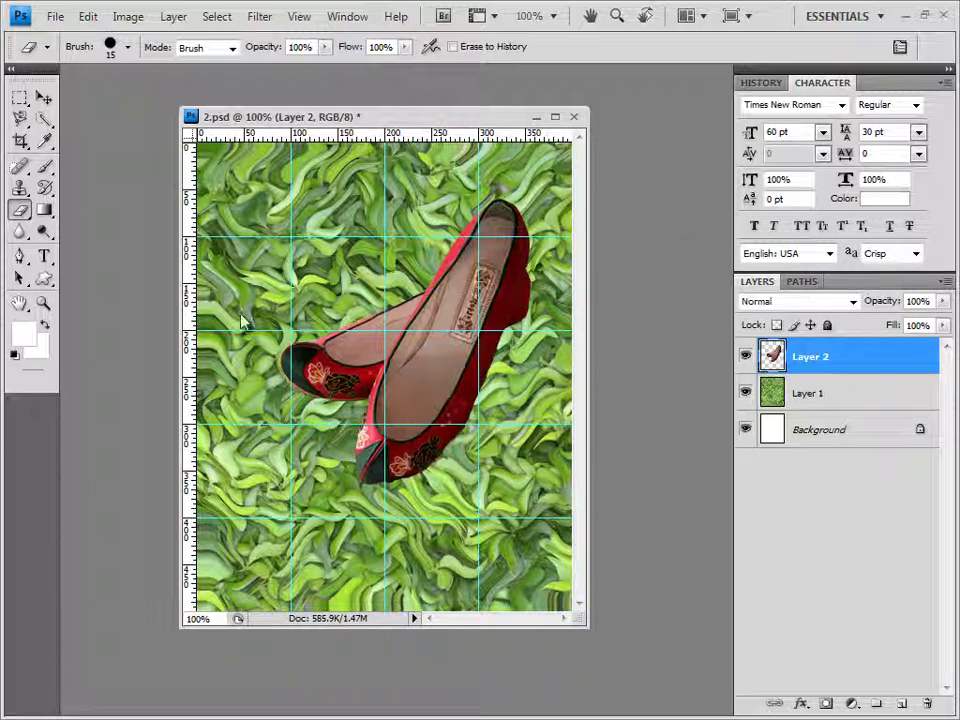
- Move the shoes to the lower right of the canvas and scale them proportionally to about 84.7%
{"action": "left_click", "coordinate": [44, 99]}
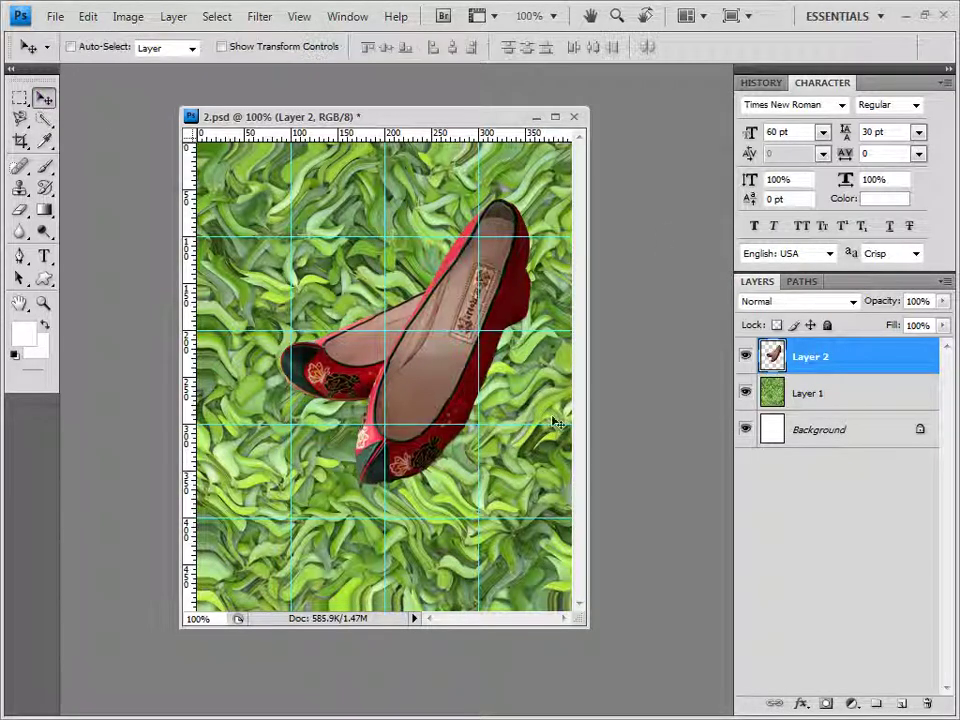
{"action": "left_click_drag", "start_coordinate": [458, 380], "coordinate": [470, 488]}
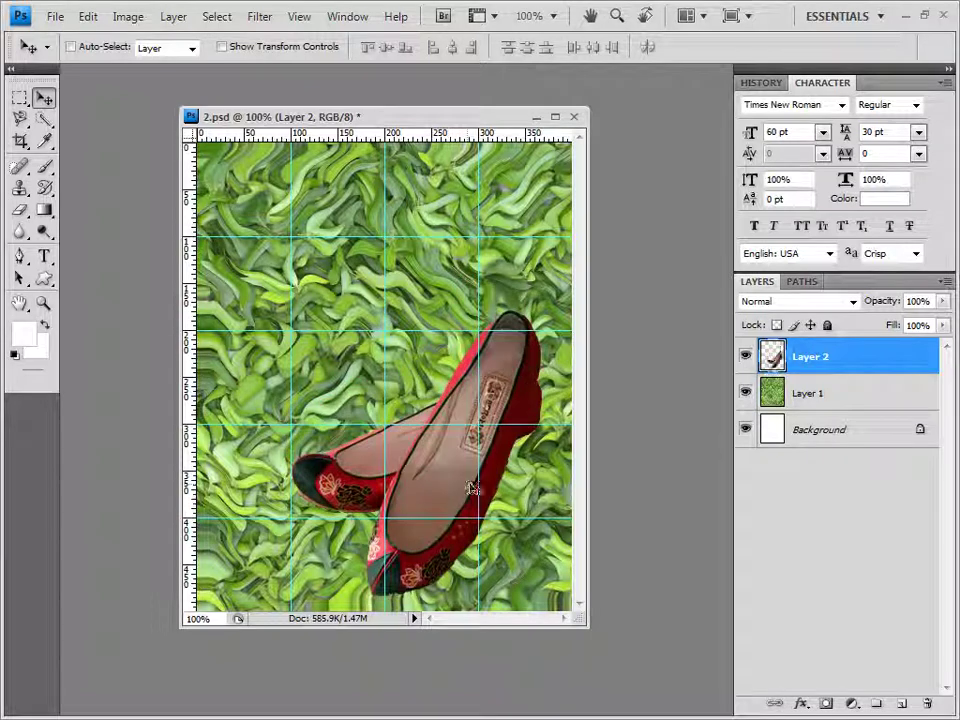
{"action": "key", "text": "ctrl+t"}
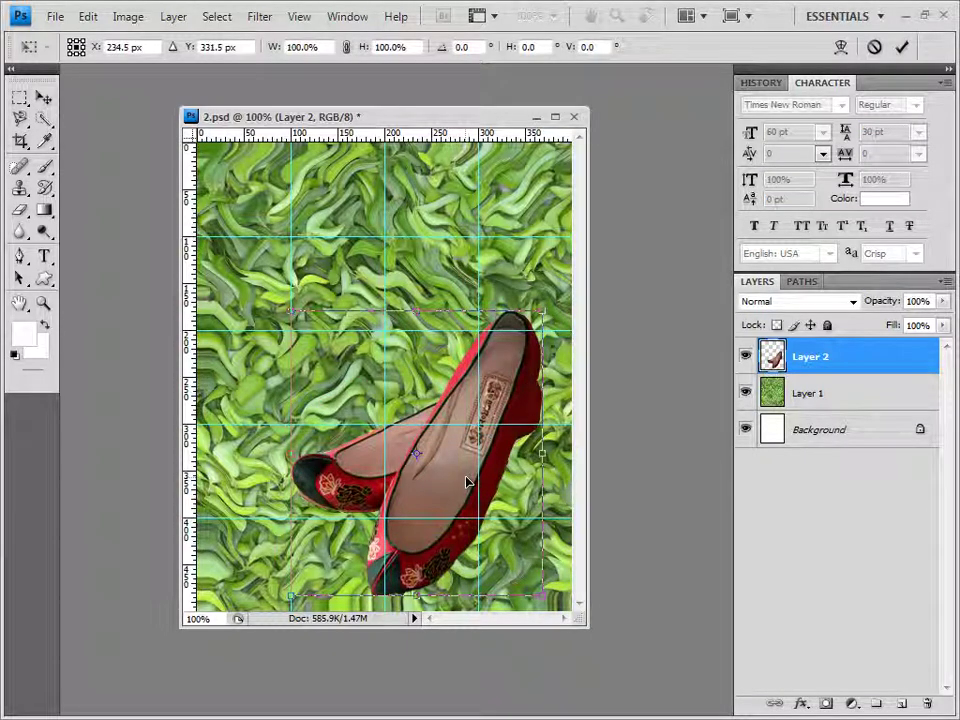
{"action": "left_click_drag", "start_coordinate": [291, 311], "coordinate": [349, 356]}
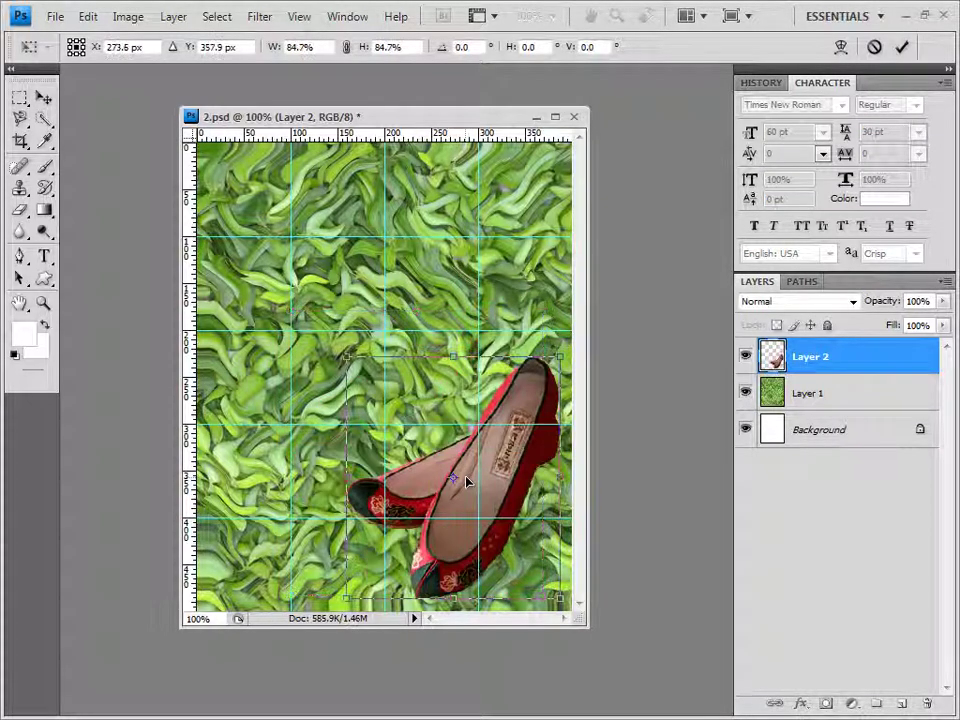
{"action": "key", "text": "Return"}
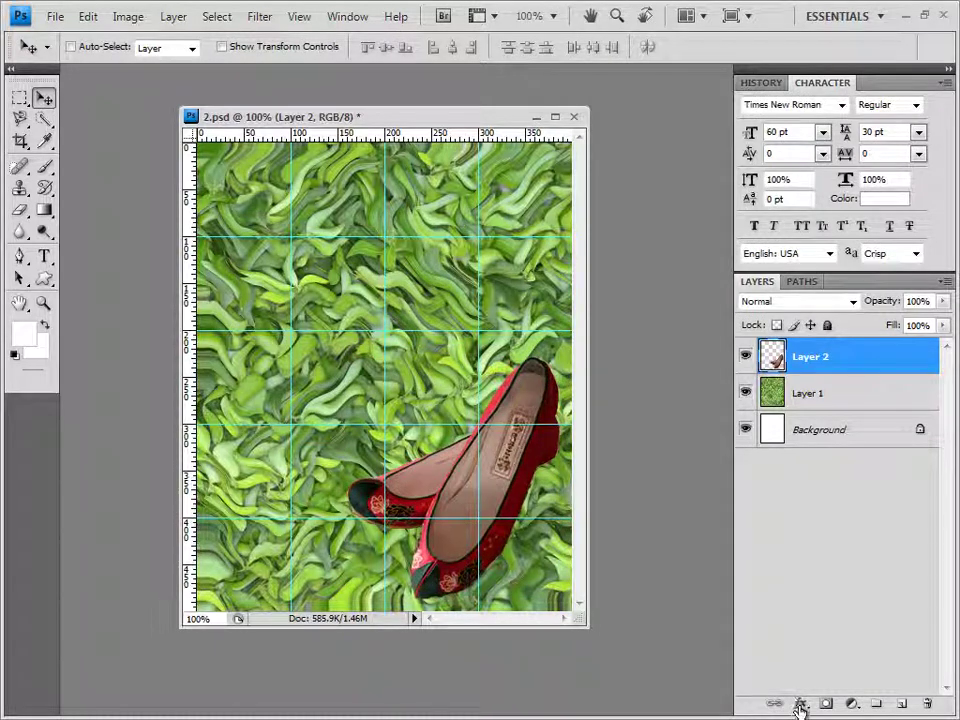
- Add an Outer Glow layer style to the shoes layer
{"action": "left_click", "coordinate": [802, 705]}
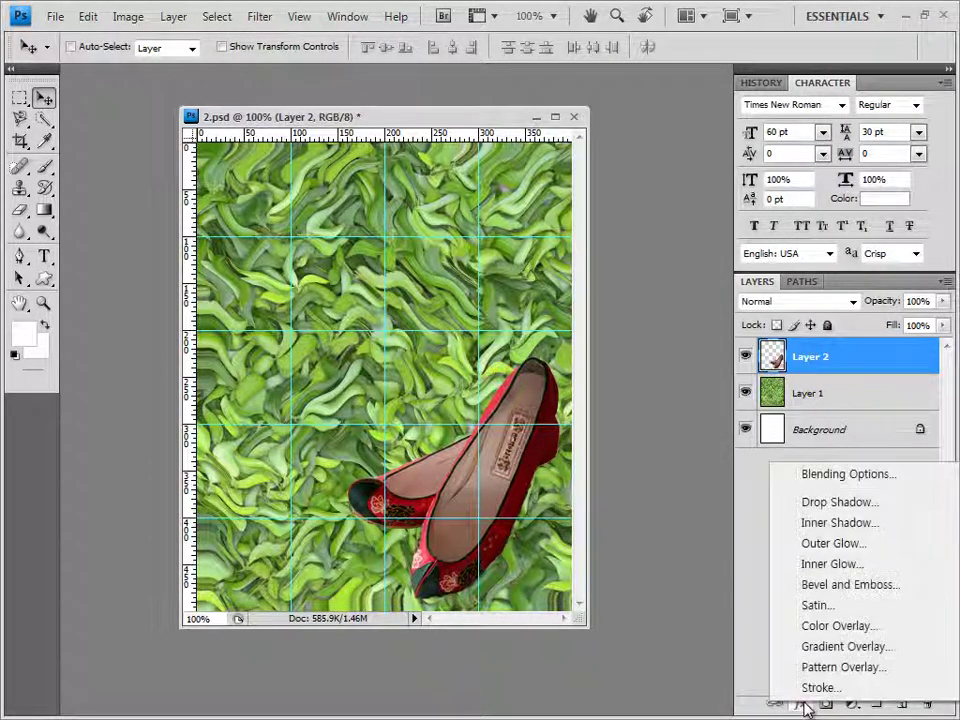
{"action": "left_click", "coordinate": [842, 544]}
{"action": "left_click", "coordinate": [838, 168]}
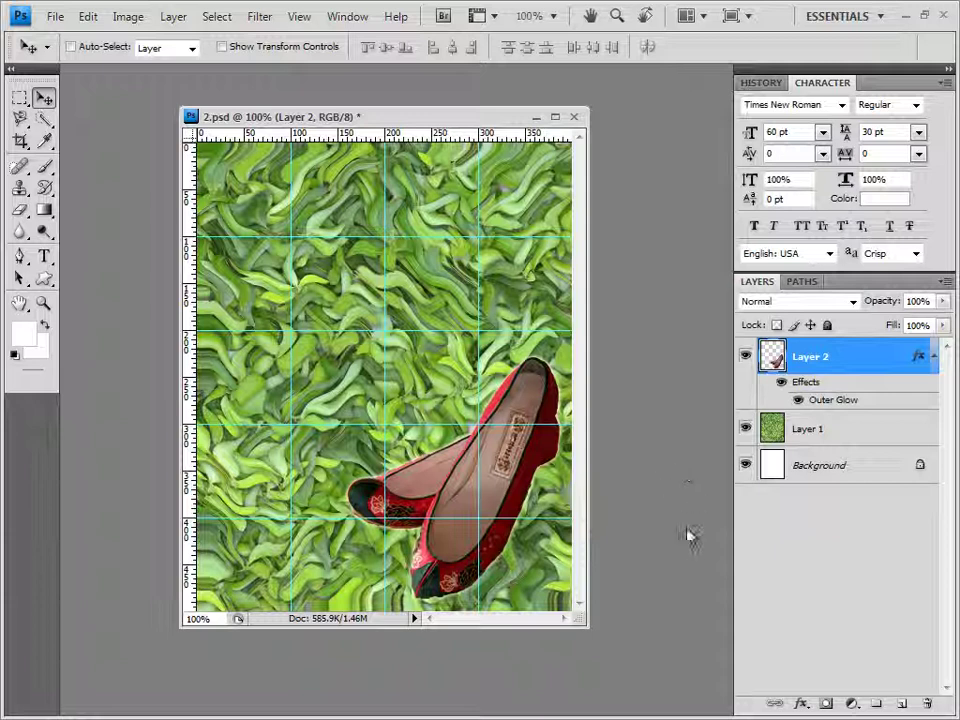
- Select the red parts of both shoes with the Magic Wand at tolerance 40
{"action": "left_click", "coordinate": [45, 120]}
{"action": "left_click", "coordinate": [150, 133]}
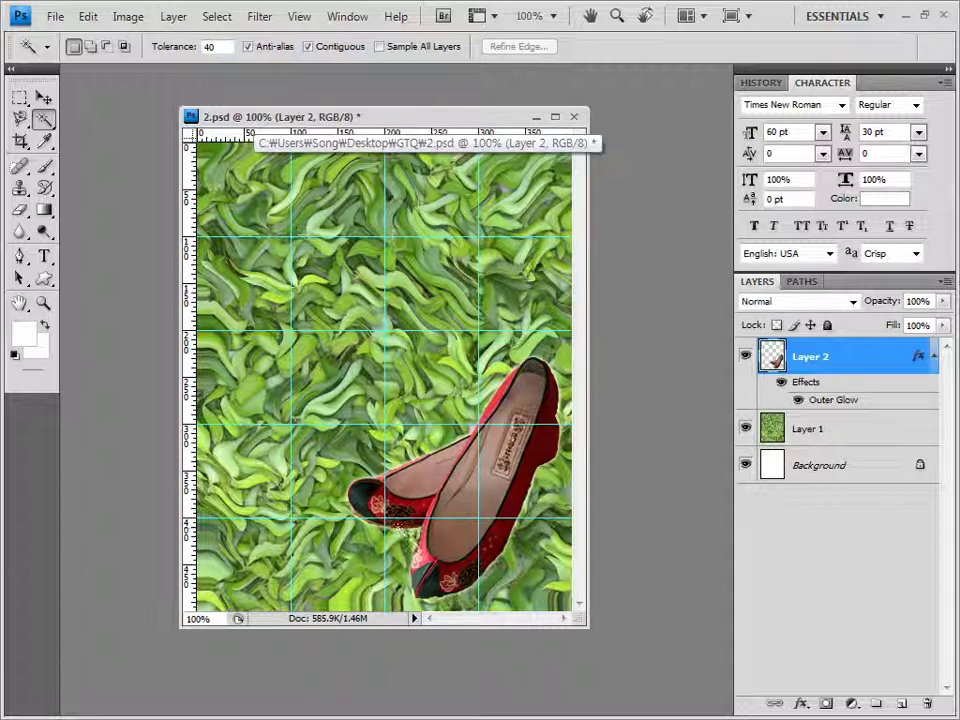
{"action": "left_click", "coordinate": [521, 511]}
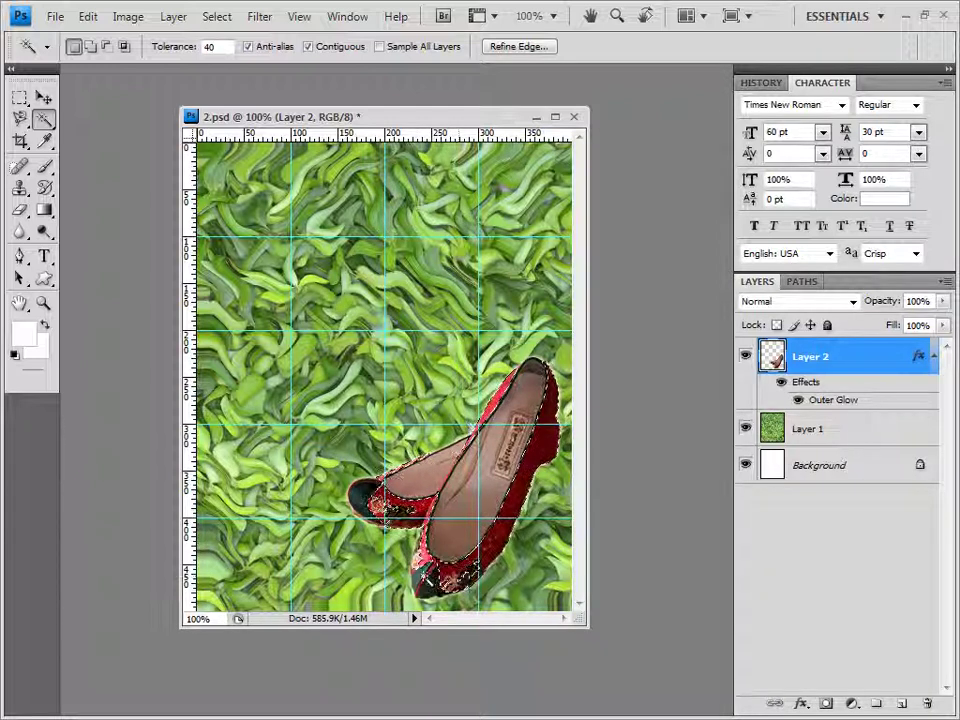
{"action": "left_click", "coordinate": [90, 46]}
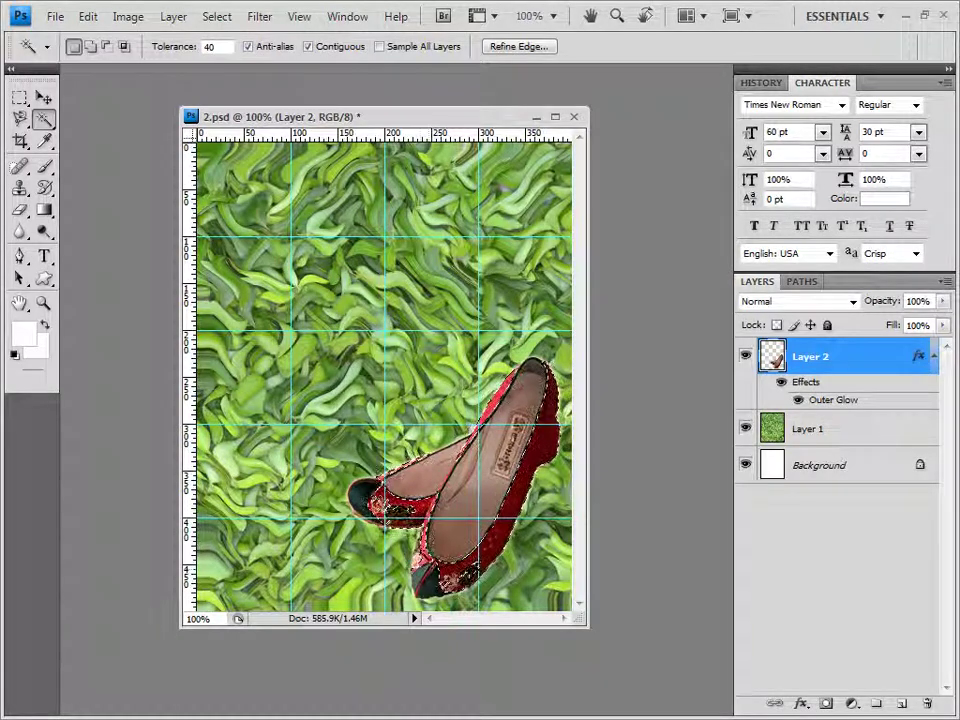
{"action": "key", "text": "shift"}
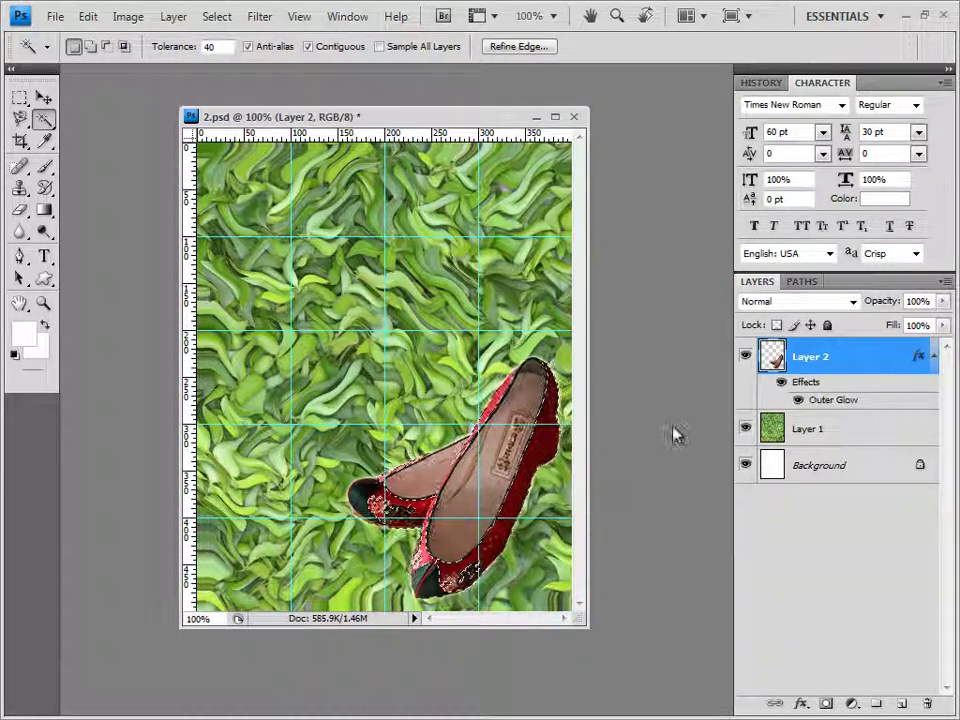
- Add a Hue/Saturation adjustment layer for the selected shoe areas, using Colorize with hue 300 and saturation 60
{"action": "left_click", "coordinate": [853, 706]}
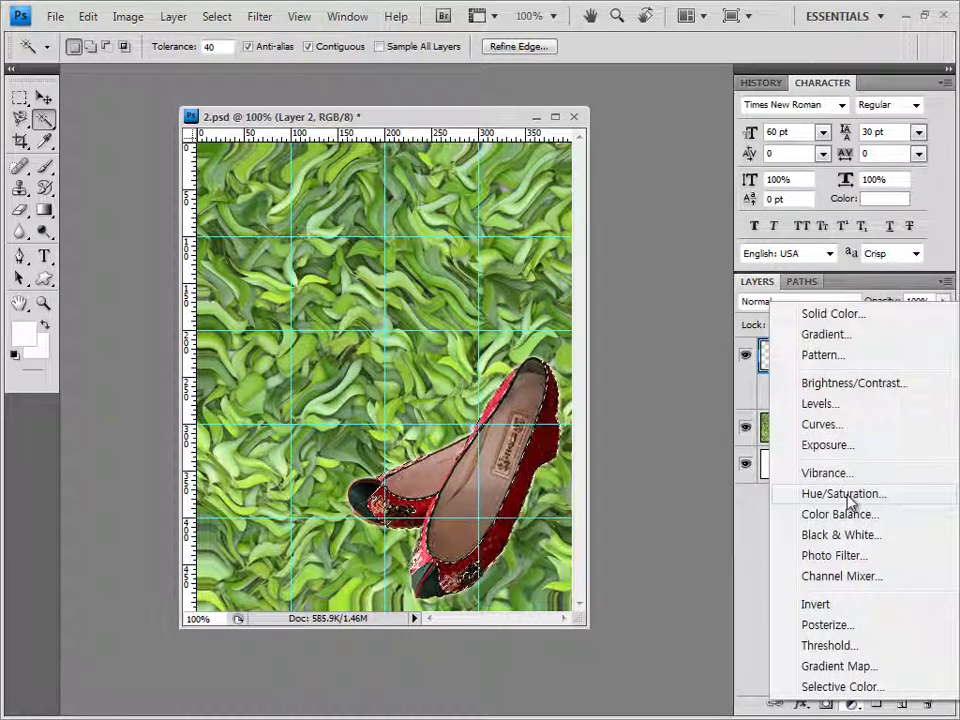
{"action": "left_click", "coordinate": [843, 494]}
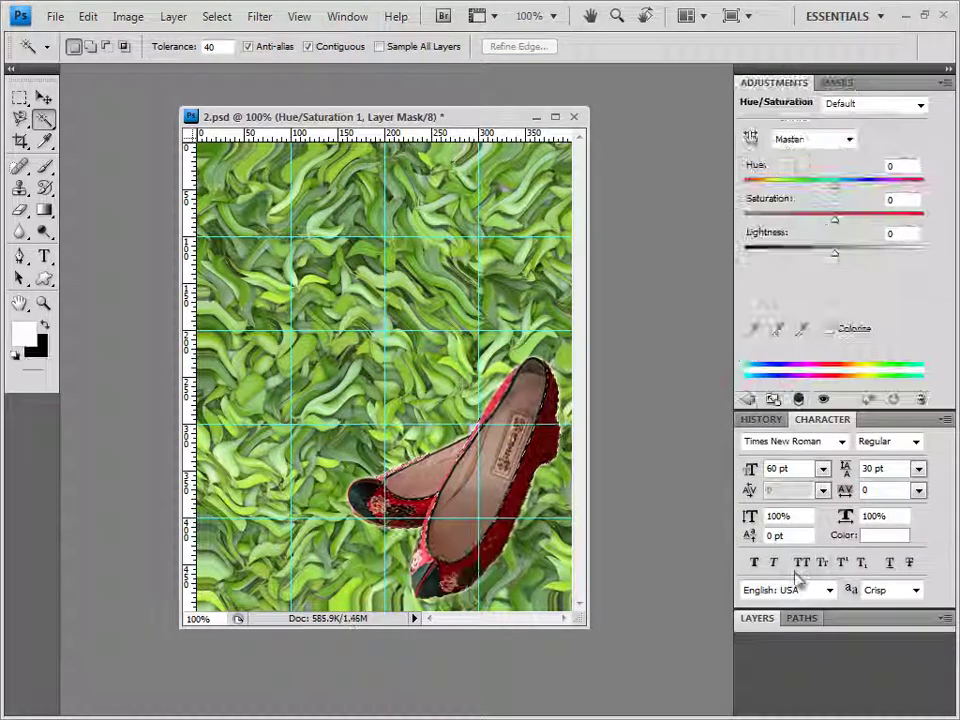
{"action": "left_click", "coordinate": [830, 330]}
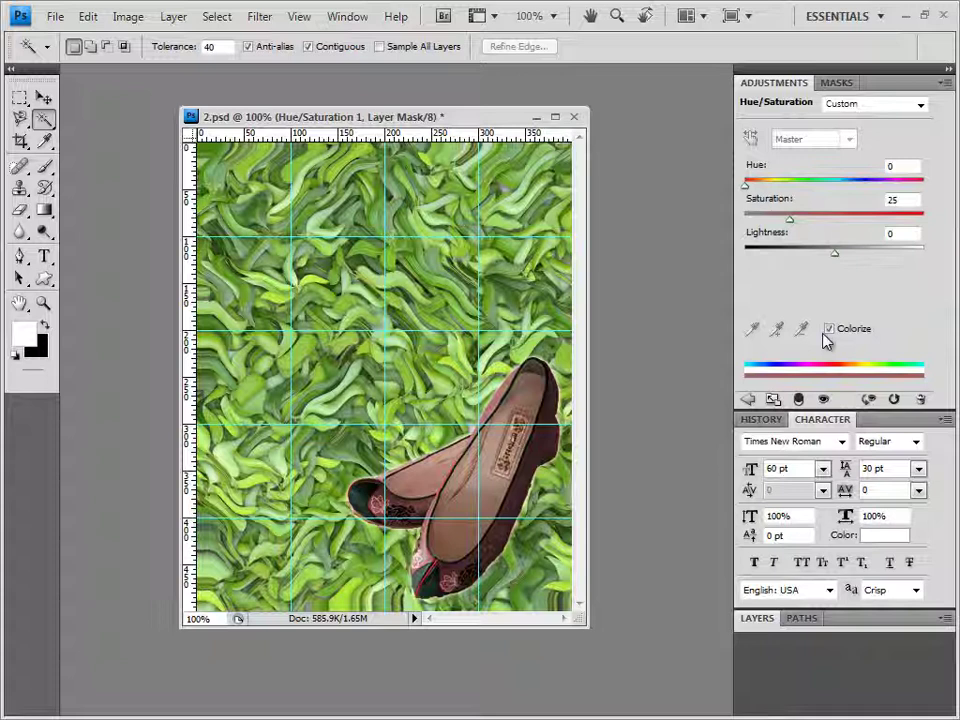
{"action": "left_click_drag", "start_coordinate": [748, 189], "coordinate": [896, 189]}
{"action": "left_click", "coordinate": [901, 166]}
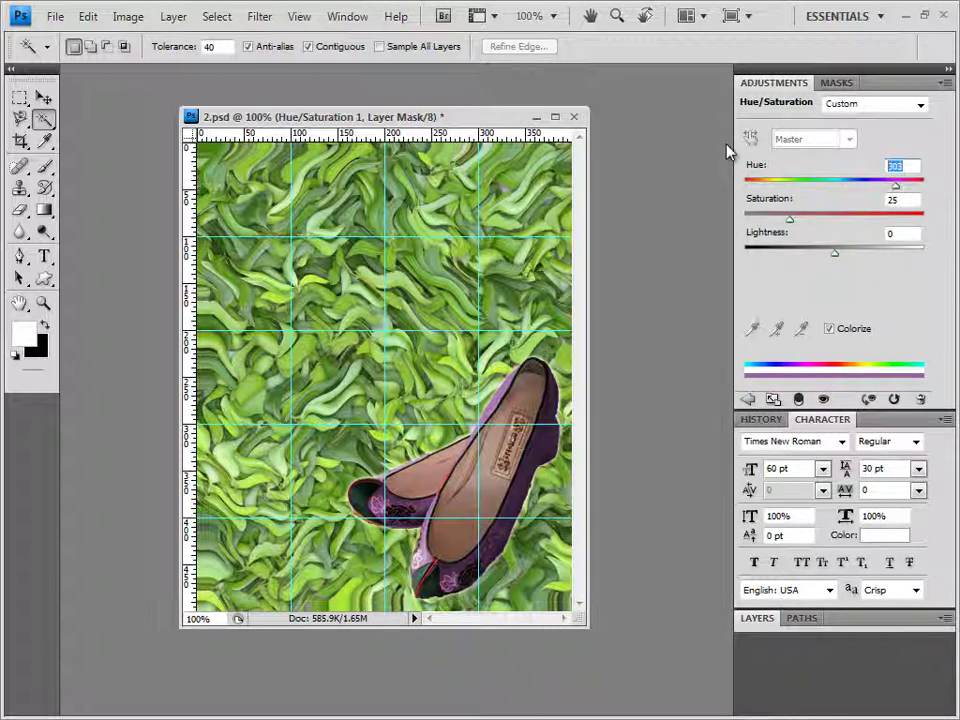
{"action": "type", "text": "300"}
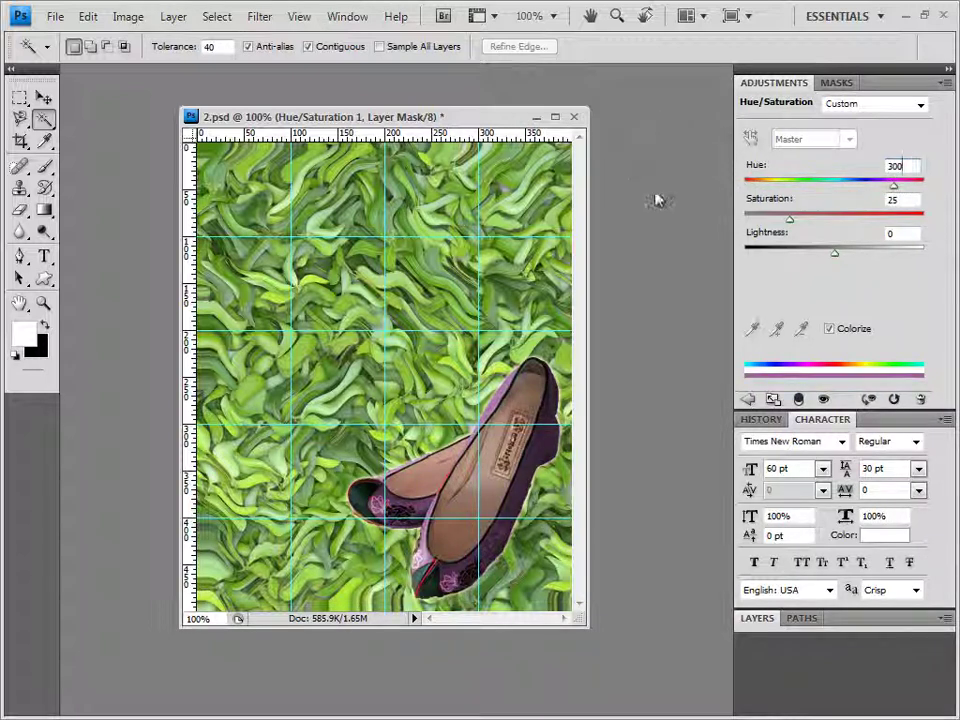
{"action": "left_click_drag", "start_coordinate": [849, 222], "coordinate": [849, 221]}
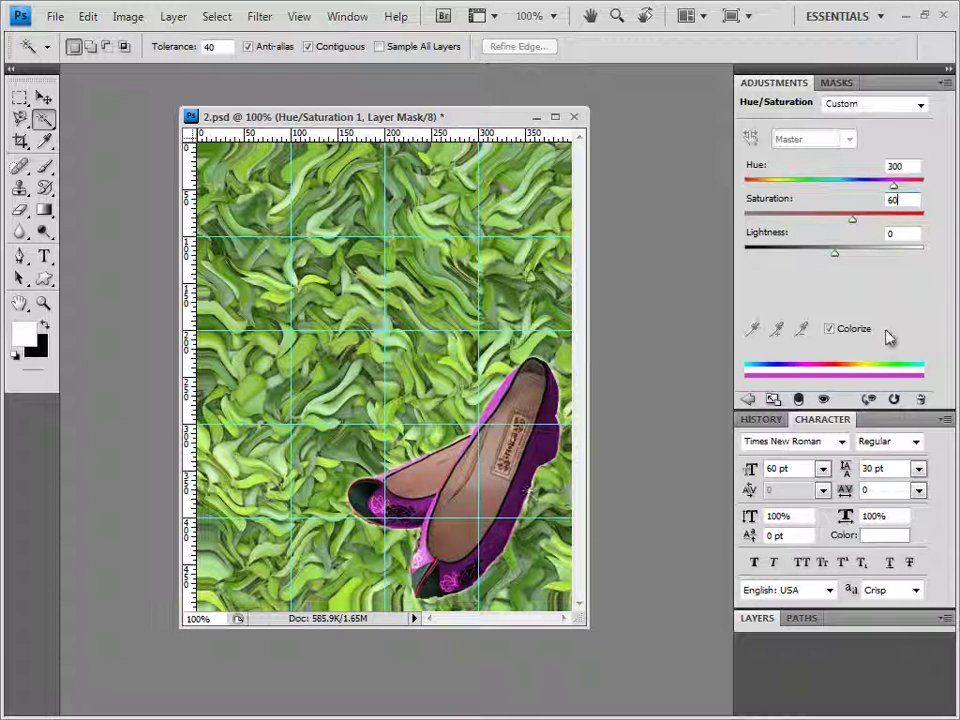
{"action": "left_click", "coordinate": [946, 85]}
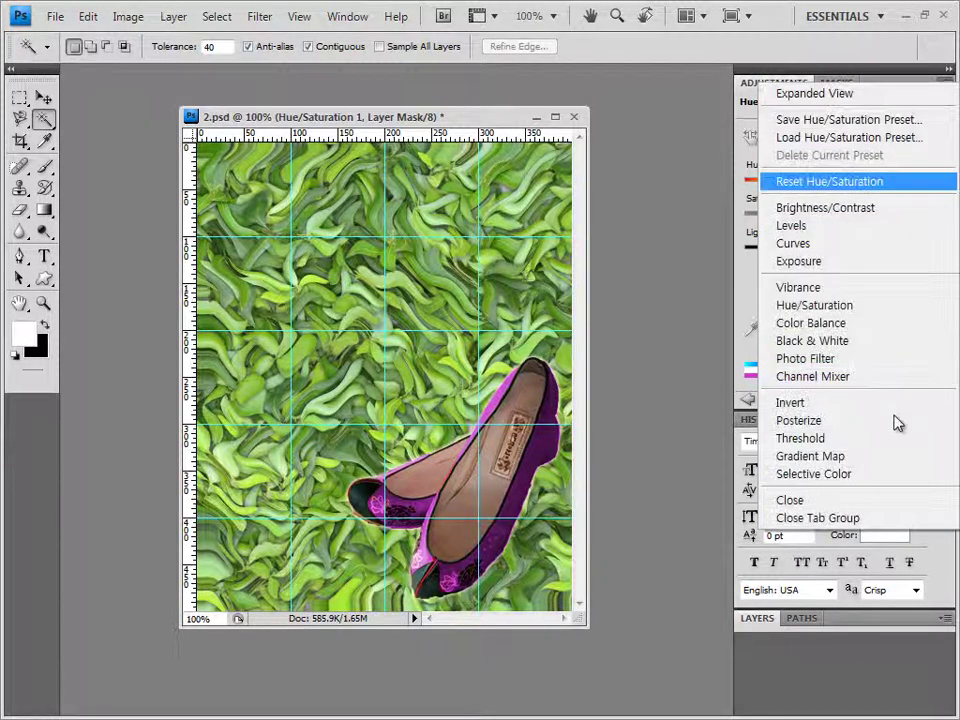
{"action": "left_click", "coordinate": [885, 520]}
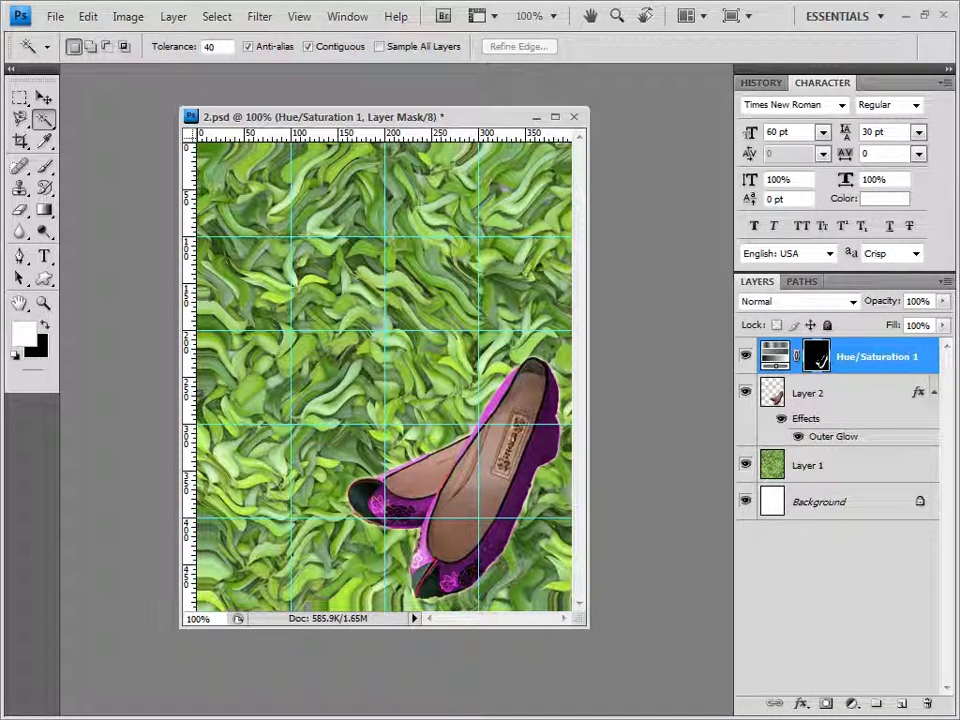
- Open the sunflower photo 1급-6.jpg from the 기출문제05 folder in its own floating window
{"action": "key", "text": "alt+Tab"}
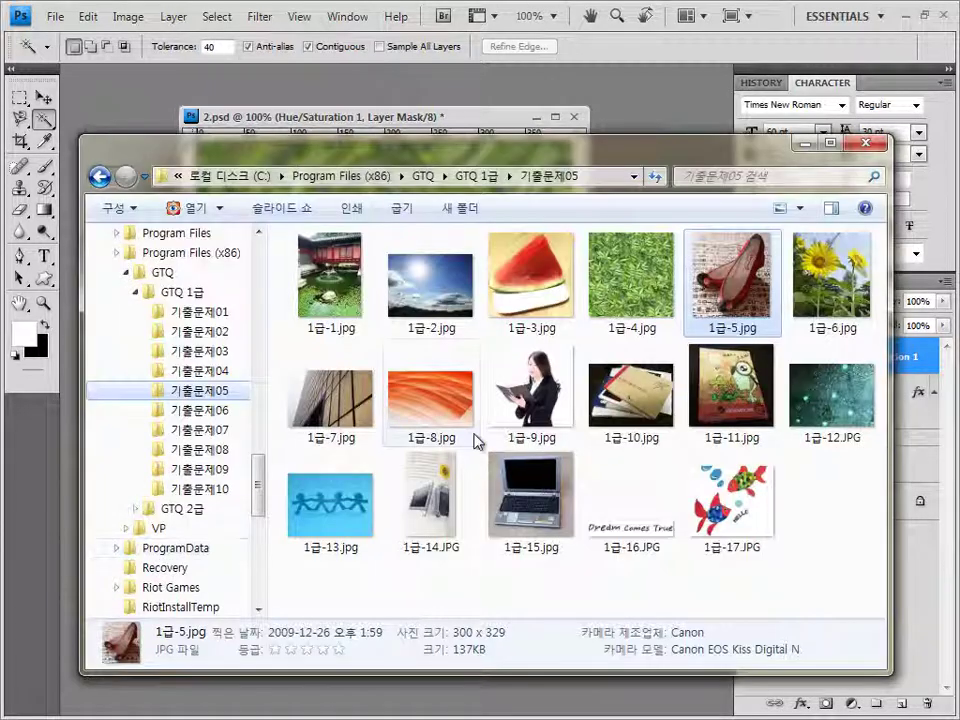
{"action": "left_click_drag", "start_coordinate": [795, 300], "coordinate": [510, 16]}
{"action": "left_click", "coordinate": [43, 97]}
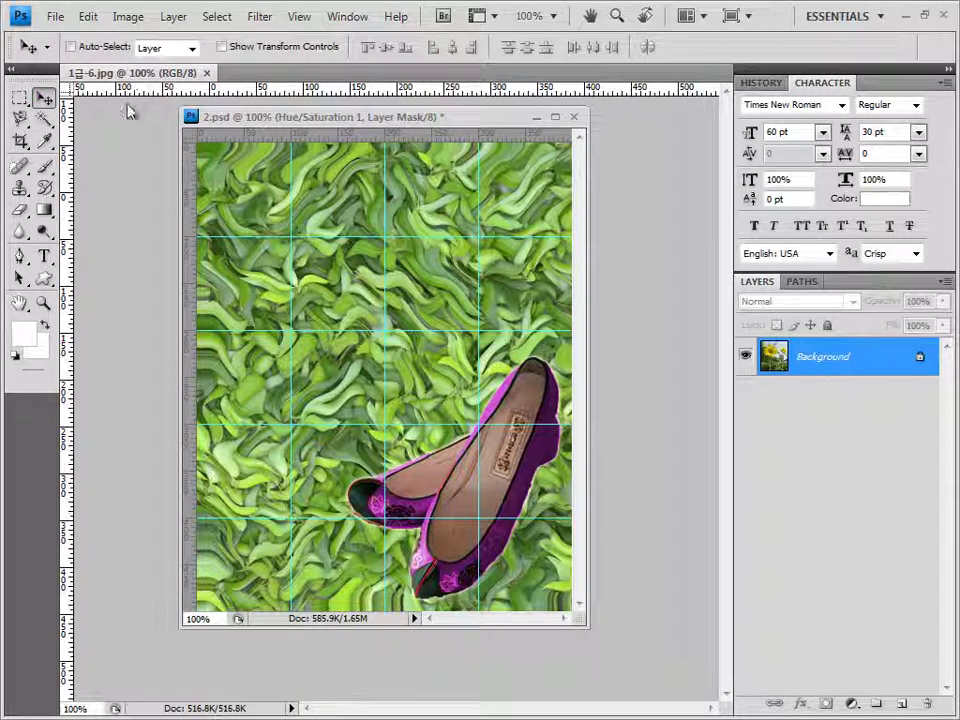
{"action": "left_click_drag", "start_coordinate": [128, 73], "coordinate": [150, 178]}
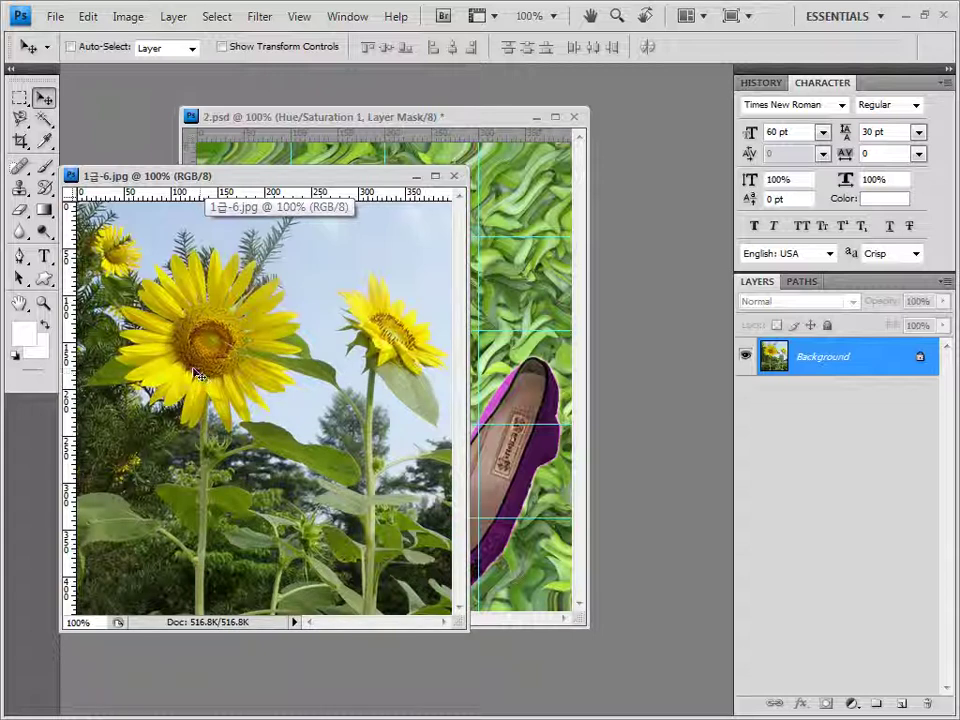
- Select the large sunflower's head and stem with the Magic Wand at tolerance 50, undoing the overly broad leaf addition
{"action": "left_click", "coordinate": [44, 120]}
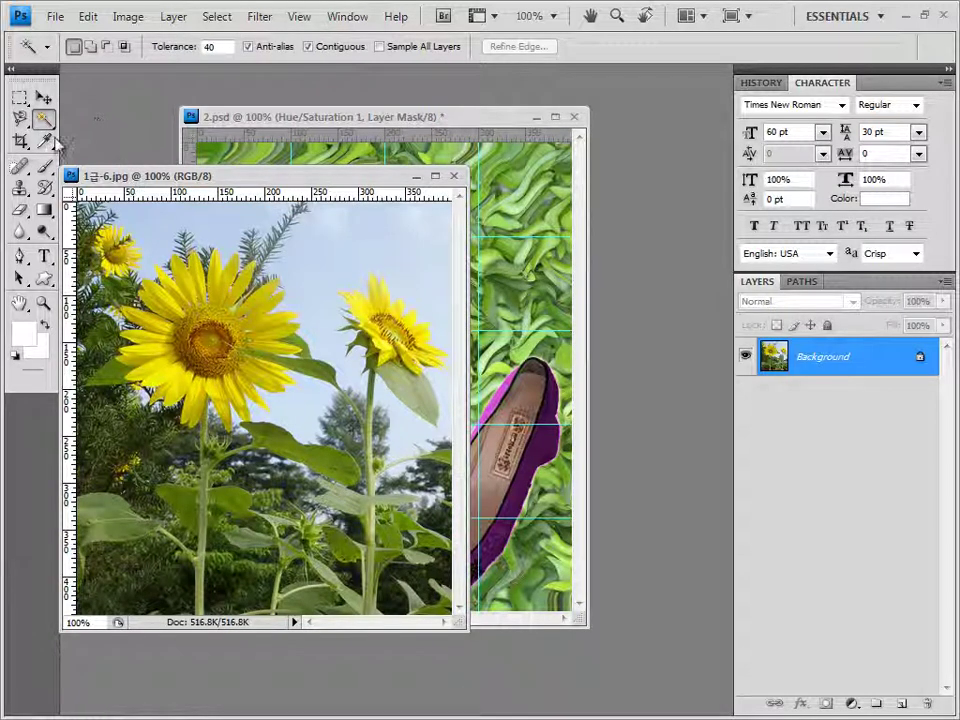
{"action": "right_click", "coordinate": [44, 120]}
{"action": "left_click", "coordinate": [120, 133]}
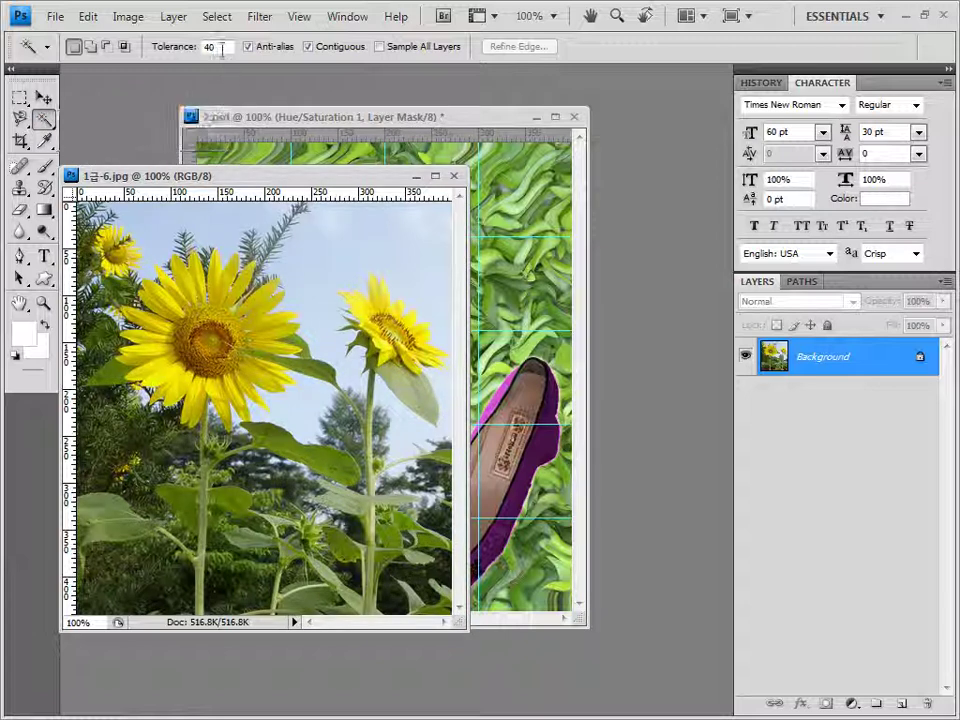
{"action": "double_click", "coordinate": [209, 46]}
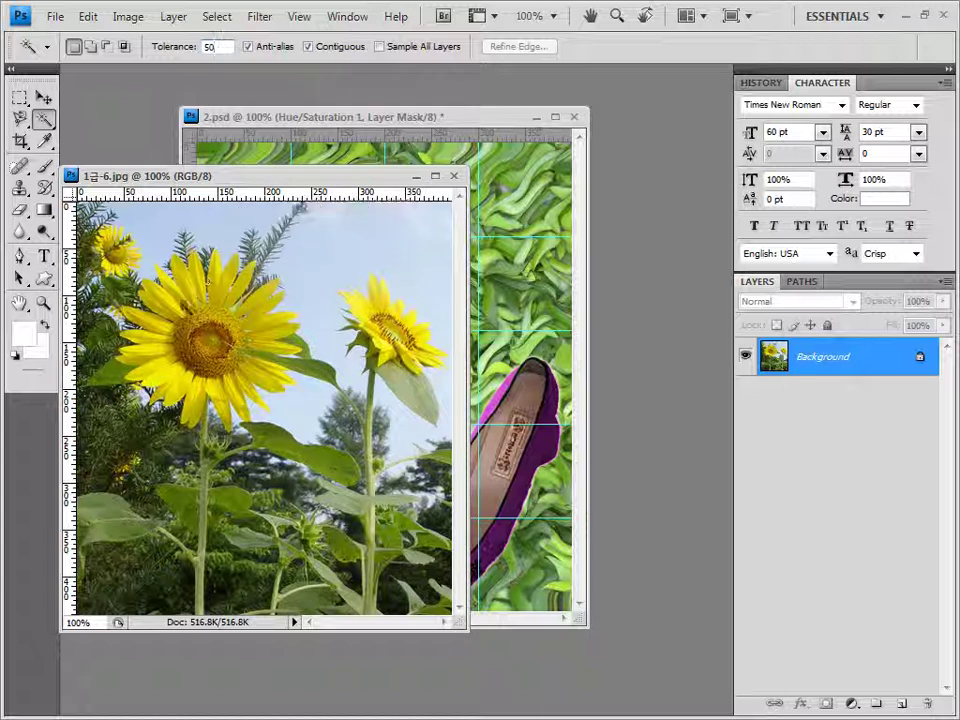
{"action": "left_click", "coordinate": [181, 316]}
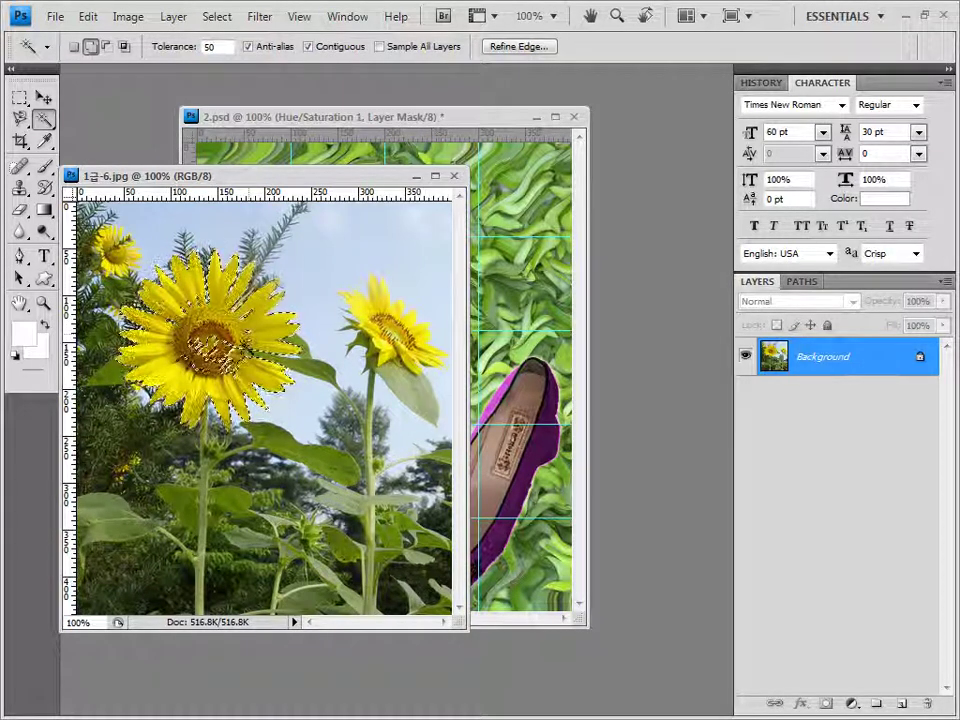
{"action": "left_click", "coordinate": [212, 340], "text": "shift"}
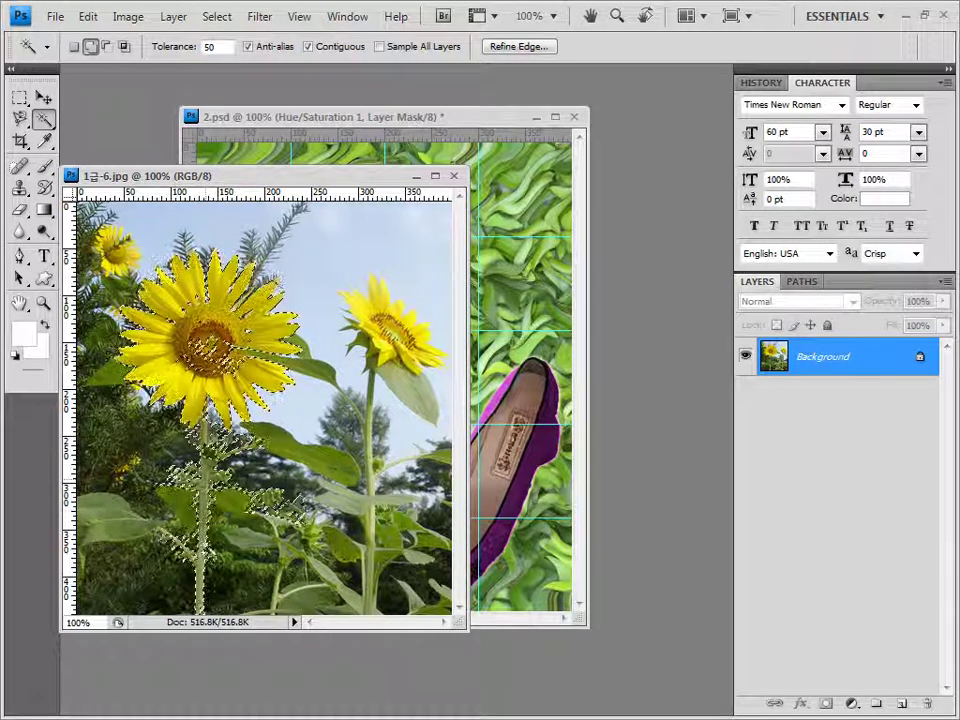
{"action": "left_click", "coordinate": [193, 545], "text": "shift"}
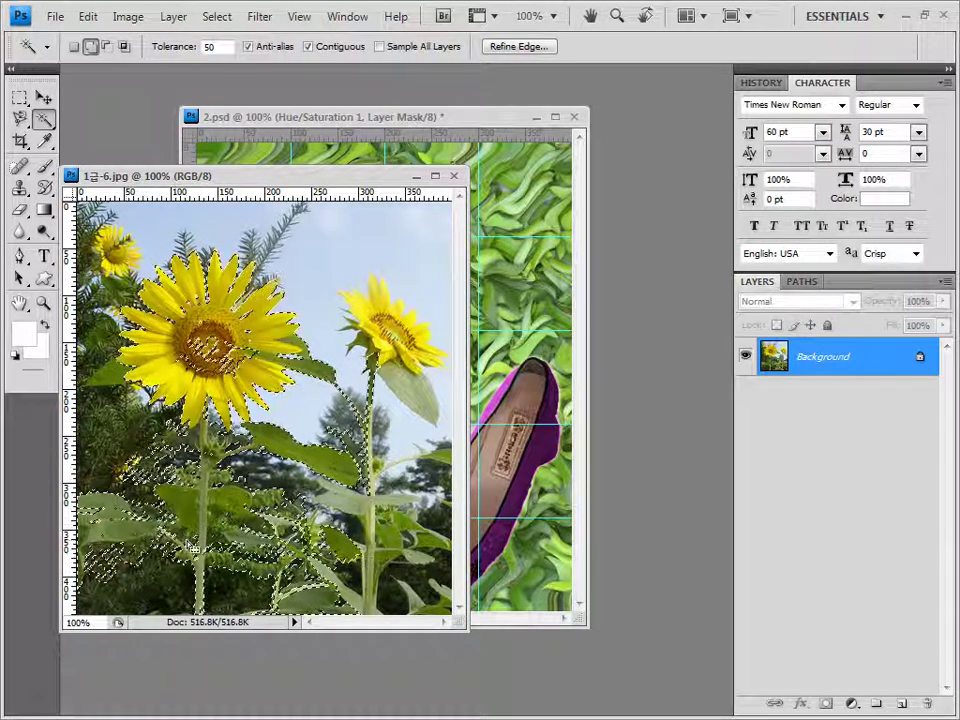
{"action": "key", "text": "ctrl+z"}
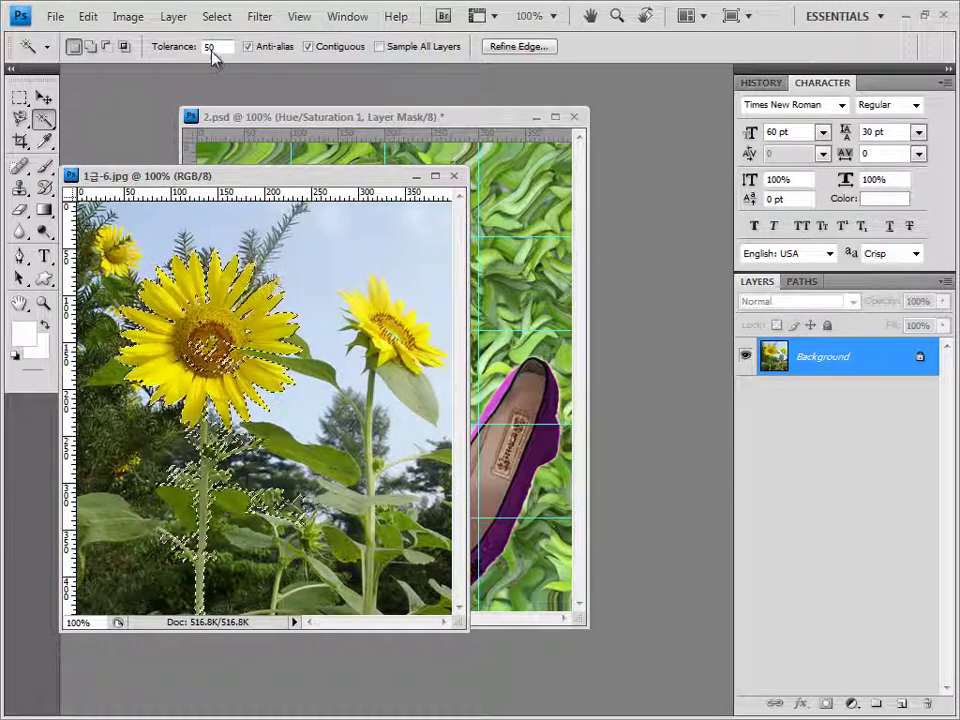
- Add the flower's centre and the large leaf left of the stem to the selection with the Lasso Tool
{"action": "left_click", "coordinate": [26, 121]}
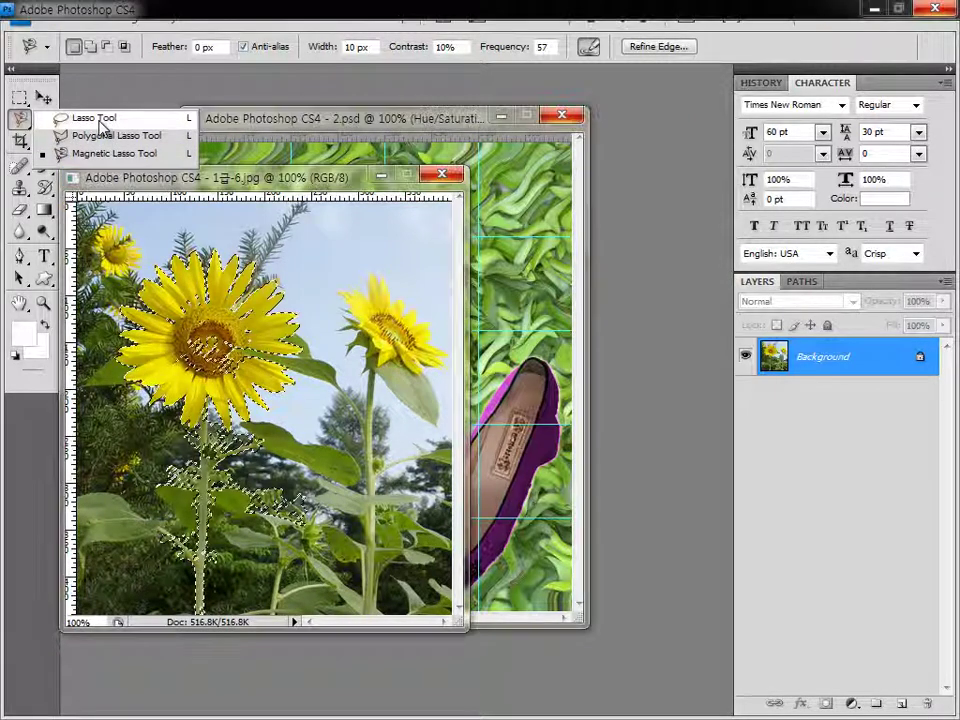
{"action": "left_click", "coordinate": [95, 118]}
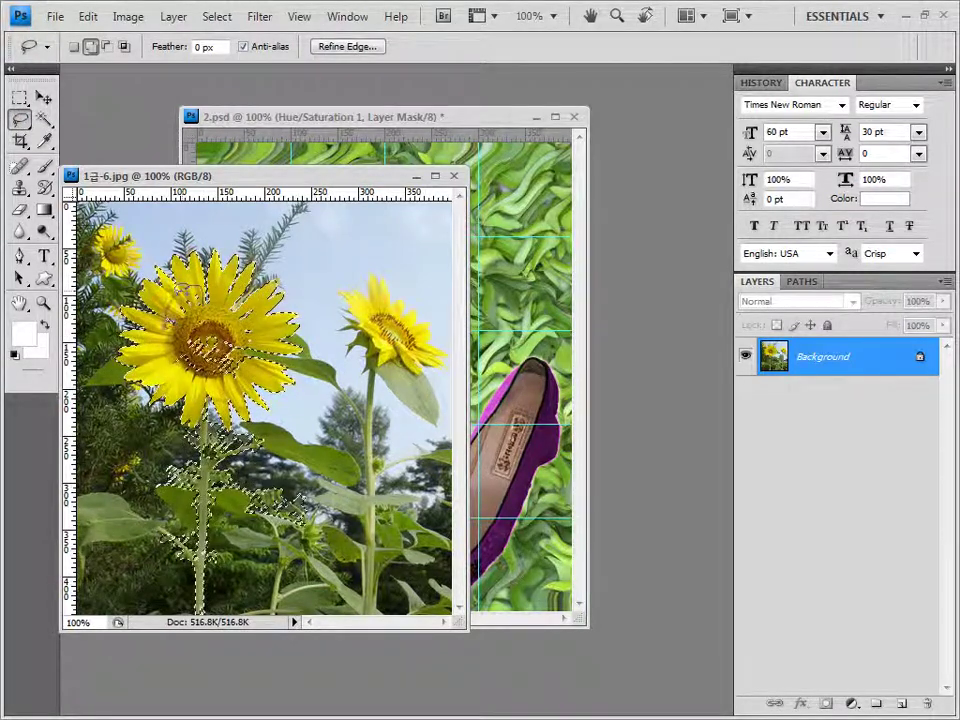
{"action": "mouse_move", "coordinate": [185, 290]}
{"action": "left_mouse_down"}
{"action": "mouse_move", "coordinate": [170, 350]}
{"action": "mouse_move", "coordinate": [268, 368]}
{"action": "mouse_move", "coordinate": [249, 350]}
{"action": "mouse_move", "coordinate": [192, 232]}
{"action": "mouse_move", "coordinate": [172, 240]}
{"action": "left_mouse_up"}
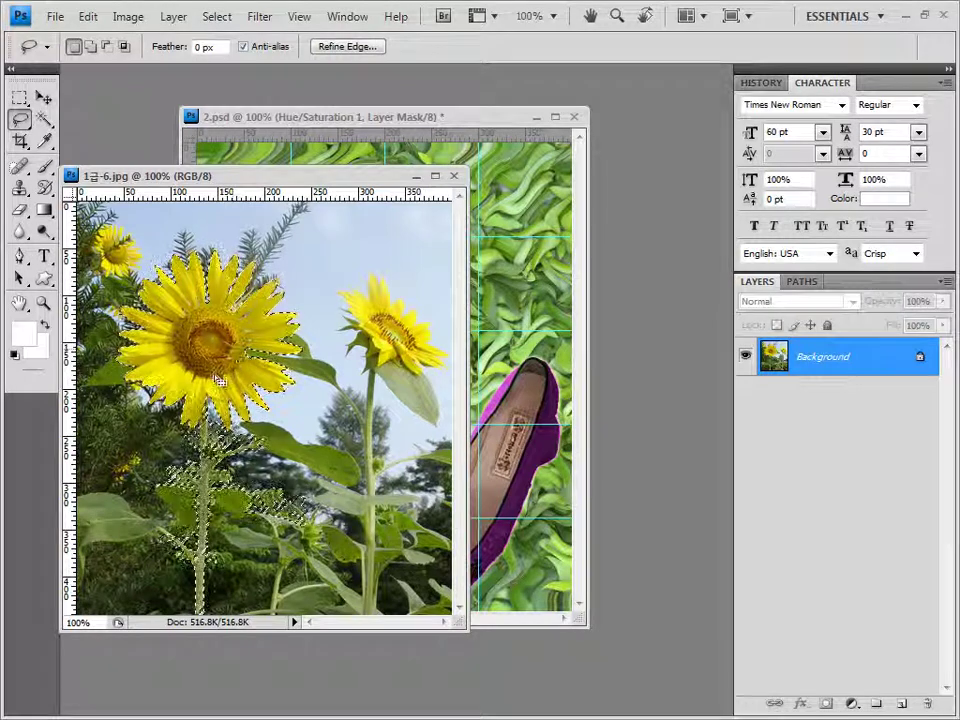
{"action": "key", "text": "shift"}
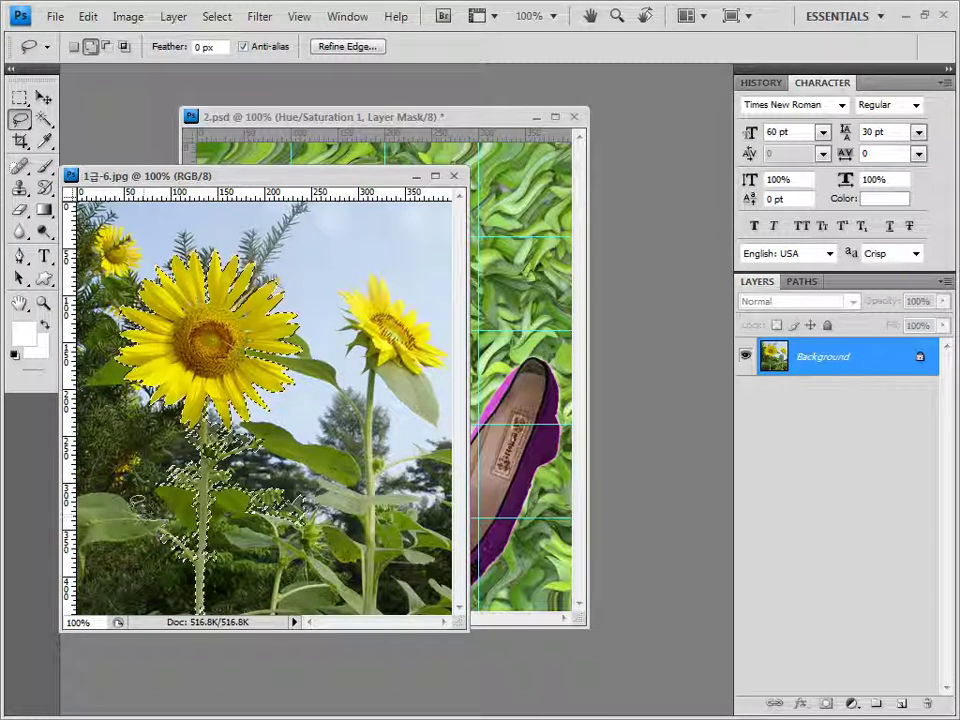
{"action": "mouse_move", "coordinate": [122, 488]}
{"action": "left_mouse_down"}
{"action": "mouse_move", "coordinate": [80, 496]}
{"action": "mouse_move", "coordinate": [86, 578]}
{"action": "mouse_move", "coordinate": [62, 420]}
{"action": "mouse_move", "coordinate": [76, 407]}
{"action": "left_mouse_up"}
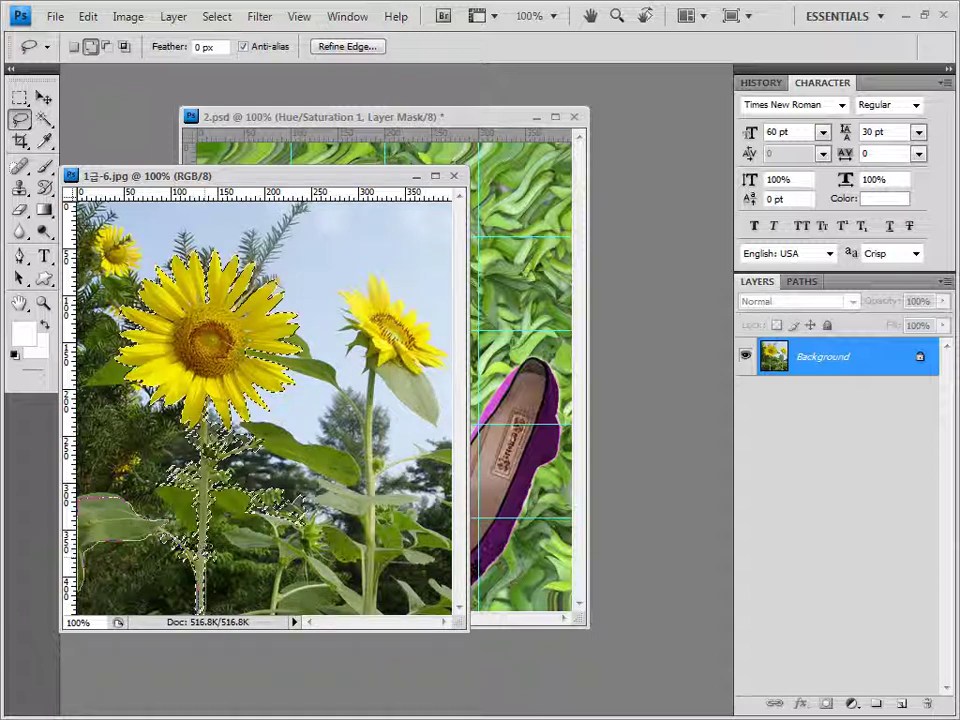
{"action": "left_click_drag", "start_coordinate": [182, 548], "coordinate": [162, 553]}
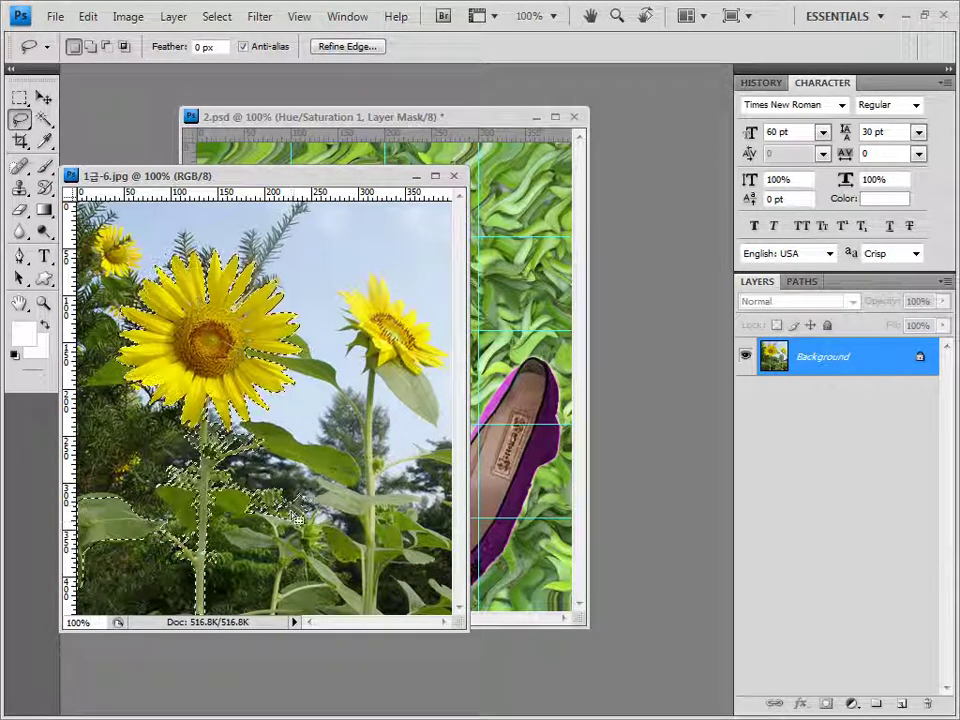
- Subtract the stray background fragments around the stem from the selection and add the leaf to its right
{"action": "key", "text": "alt"}
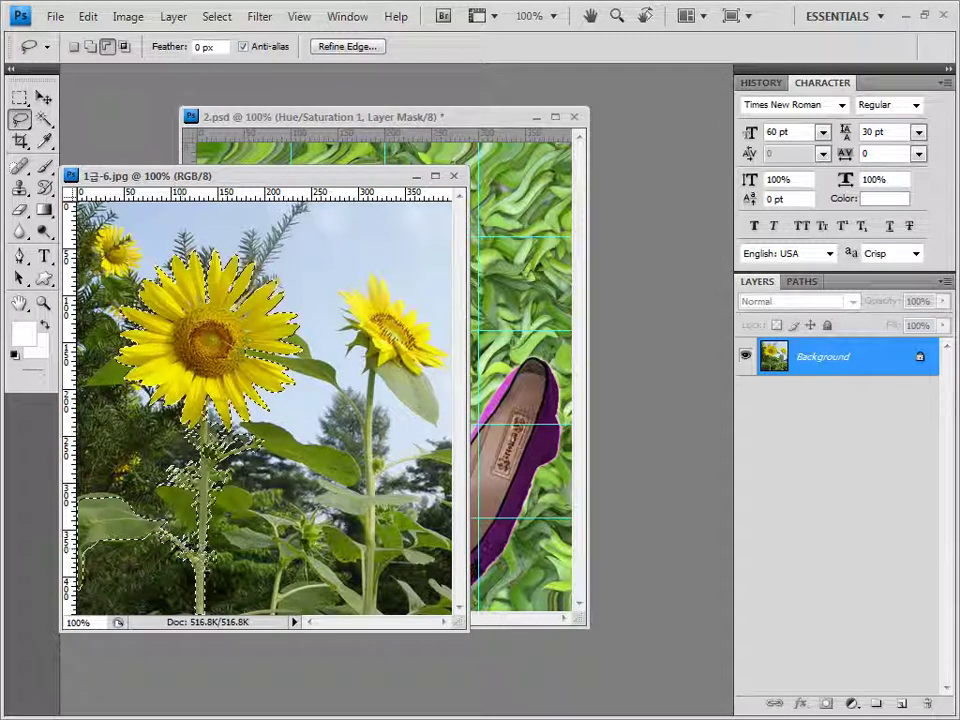
{"action": "left_click_drag", "start_coordinate": [190, 584], "coordinate": [158, 538]}
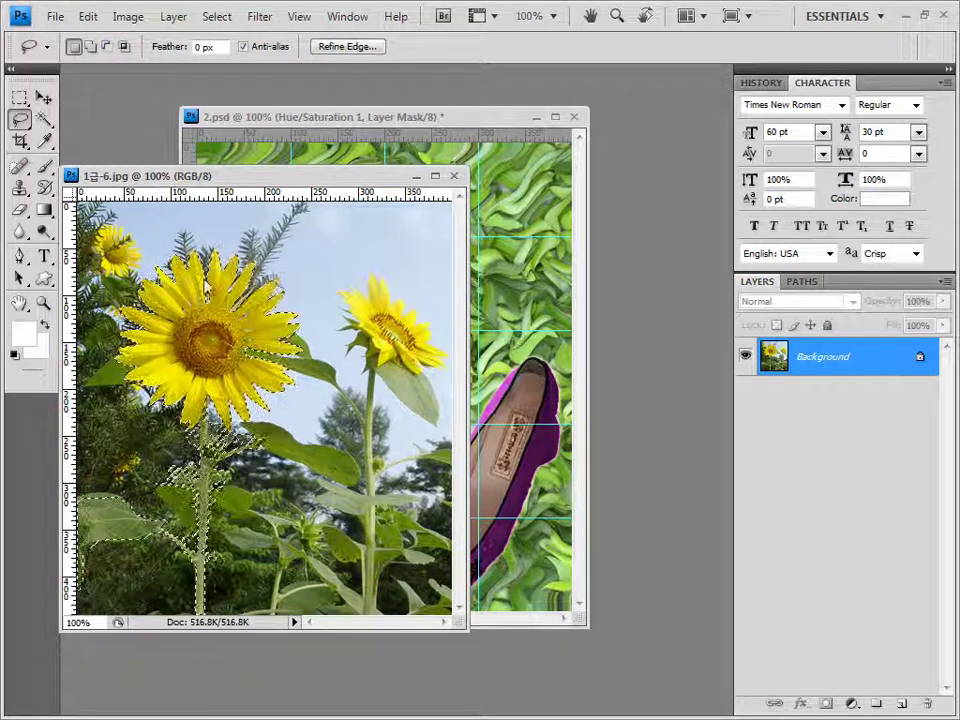
{"action": "left_click", "coordinate": [107, 46]}
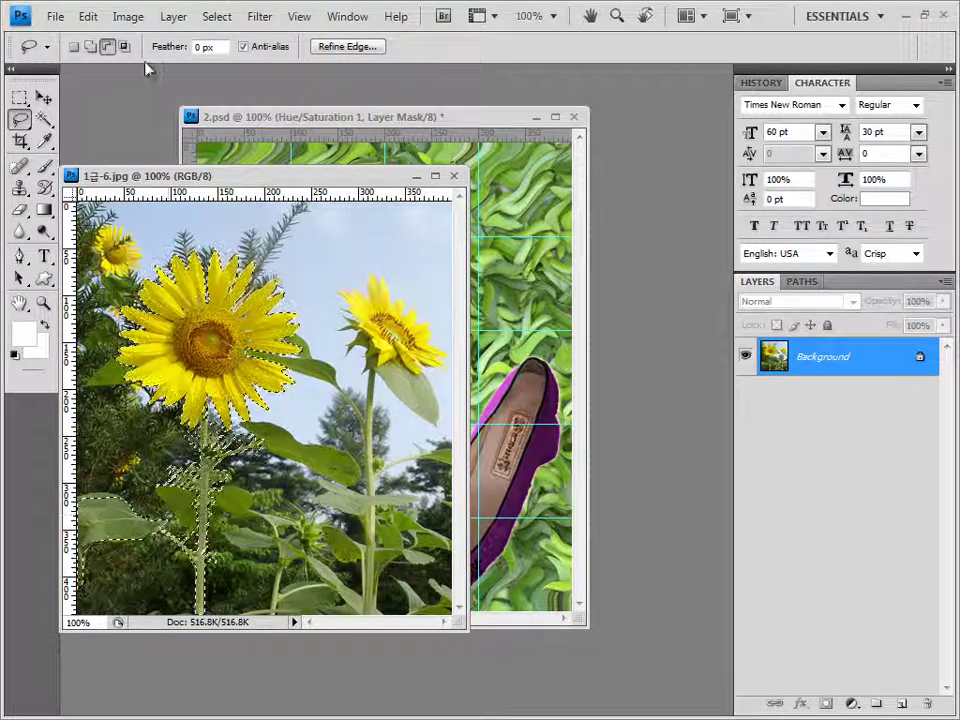
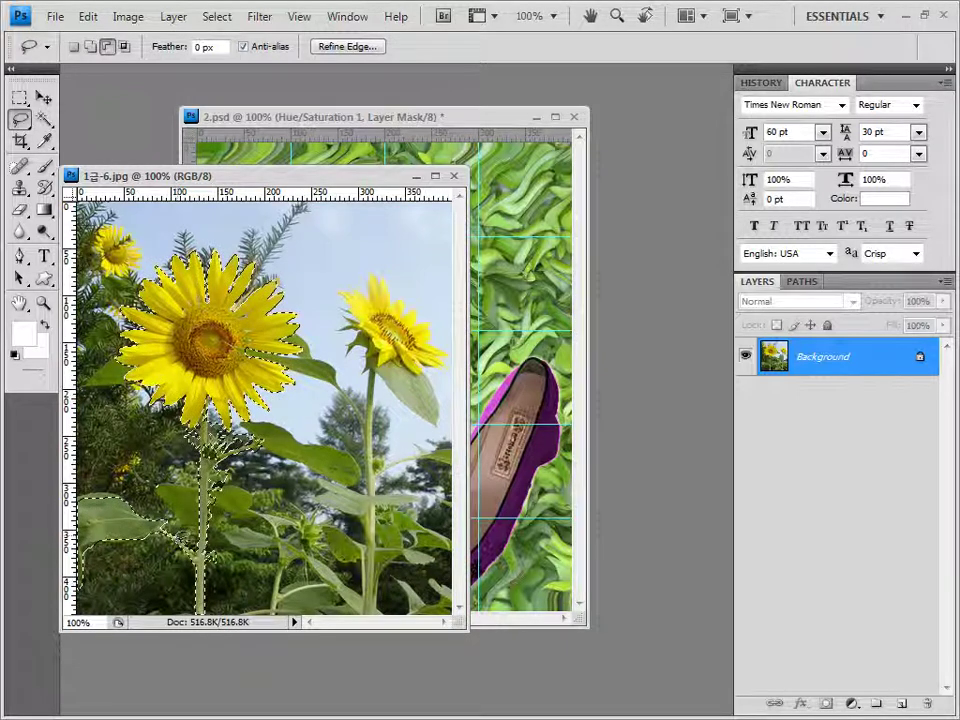
{"action": "key", "text": "shift"}
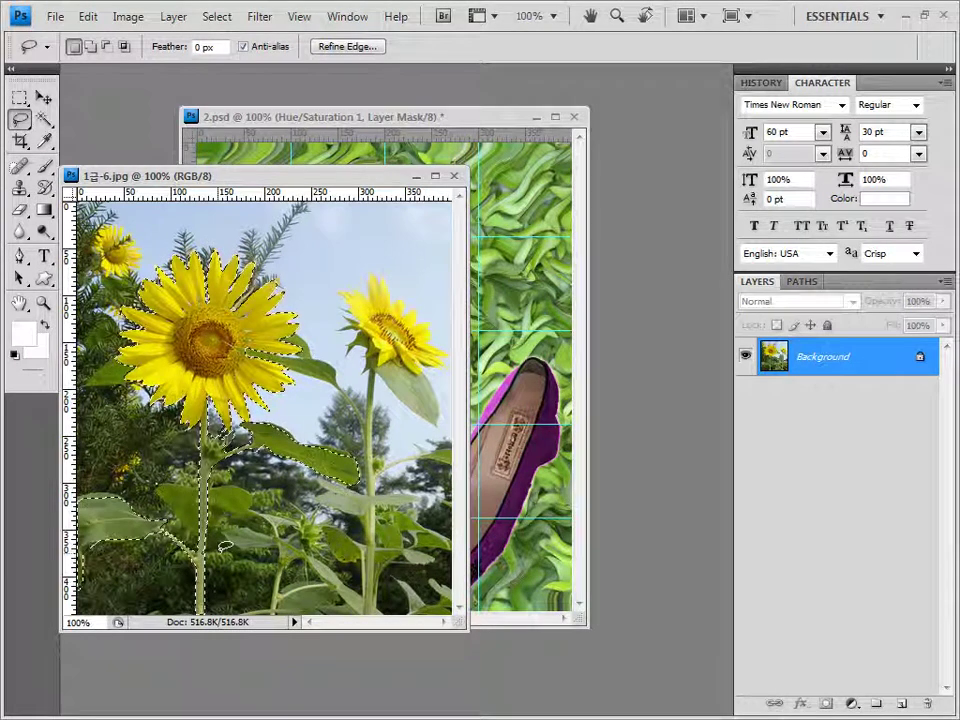
- Close the sunflower photo and paste the copied sunflower into 2.psd as a new layer
{"action": "left_click", "coordinate": [454, 175]}
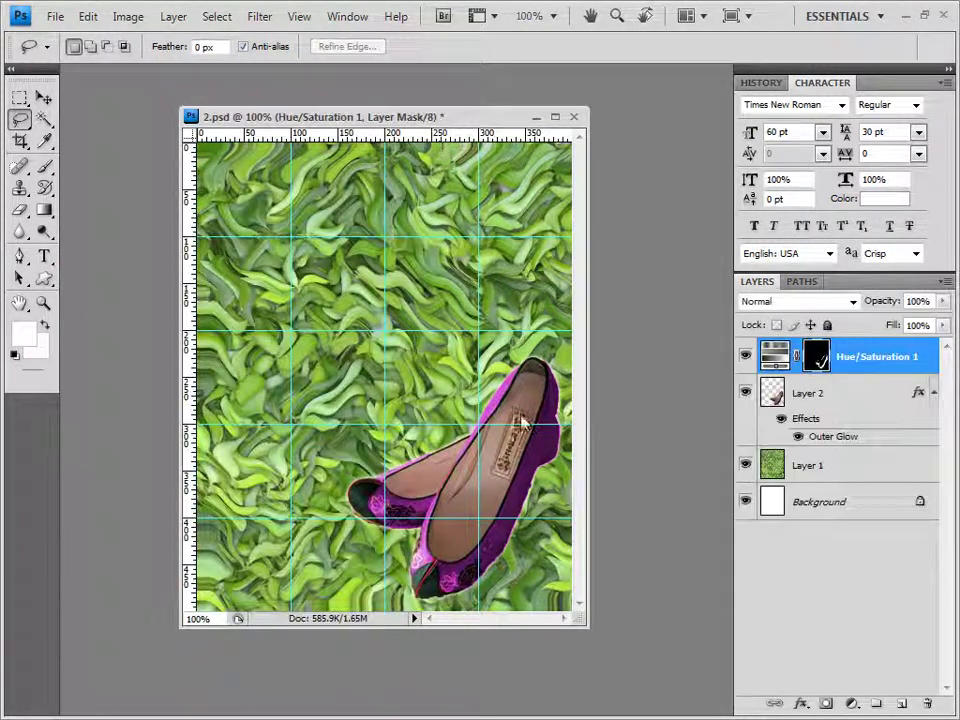
{"action": "key", "text": "ctrl+v"}
{"action": "left_click", "coordinate": [44, 98]}
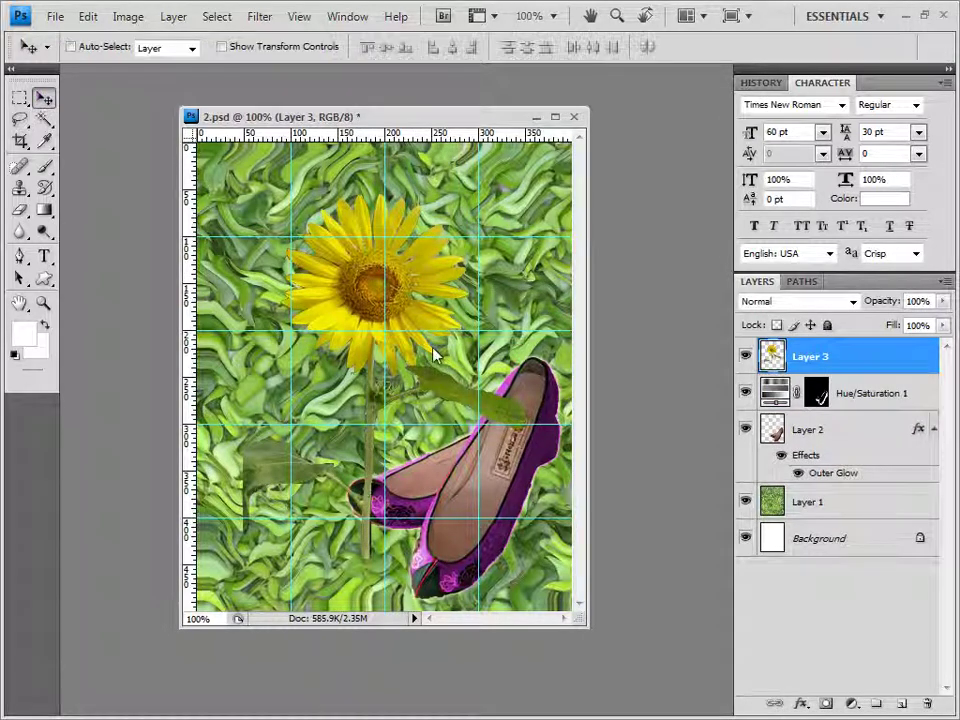
- Move the sunflower down and left so its stem reaches the canvas edge, and give it a default Drop Shadow
{"action": "left_click_drag", "start_coordinate": [357, 290], "coordinate": [316, 340]}
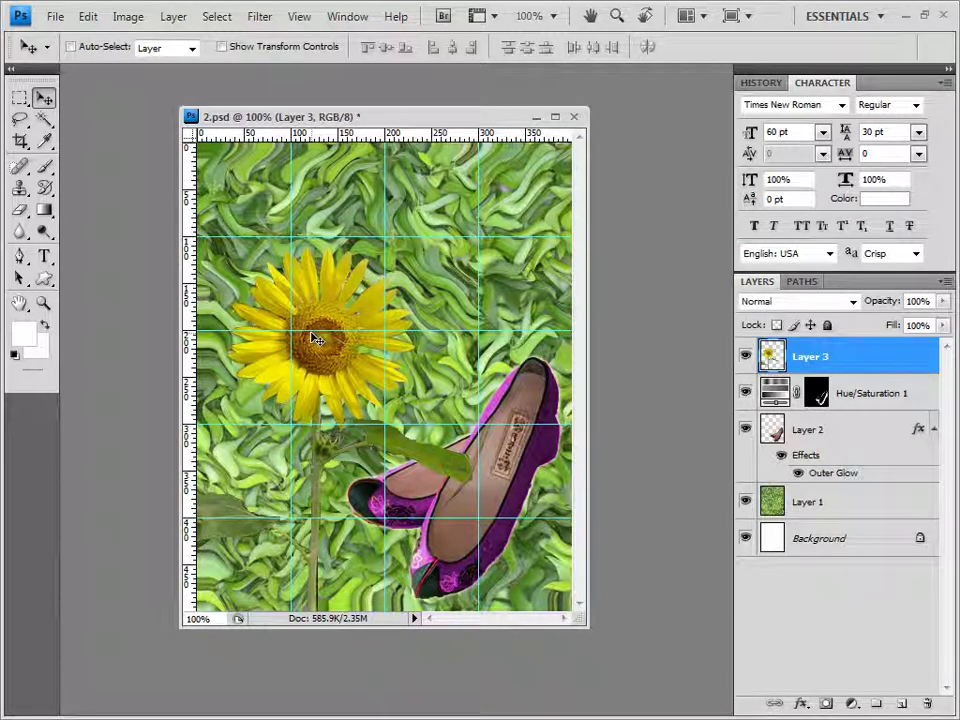
{"action": "left_click", "coordinate": [803, 704]}
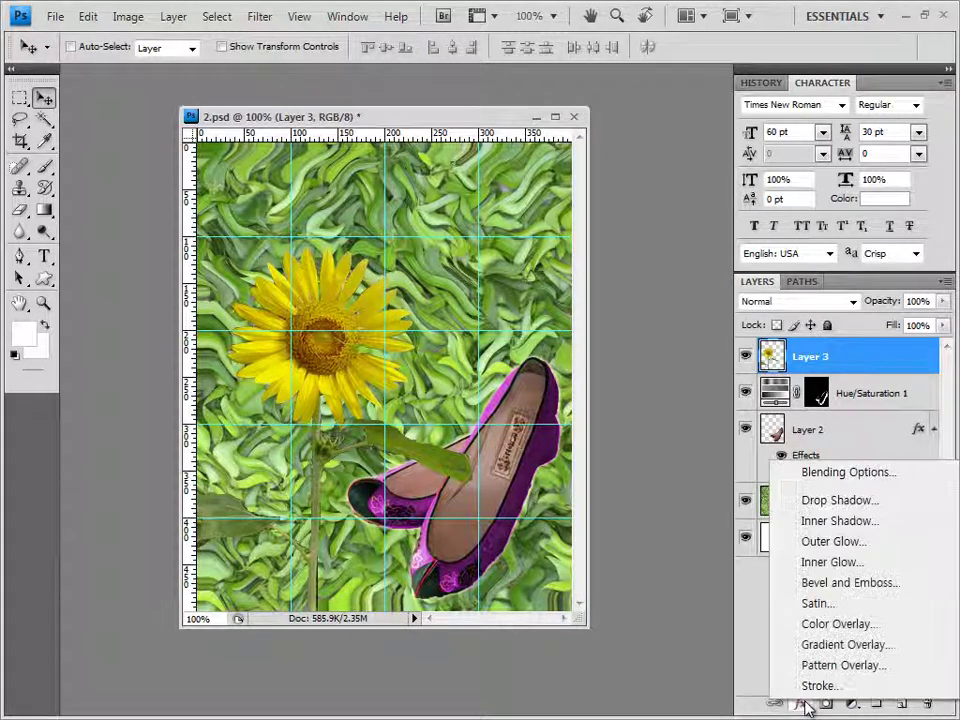
{"action": "left_click", "coordinate": [838, 500]}
{"action": "left_click", "coordinate": [840, 170]}
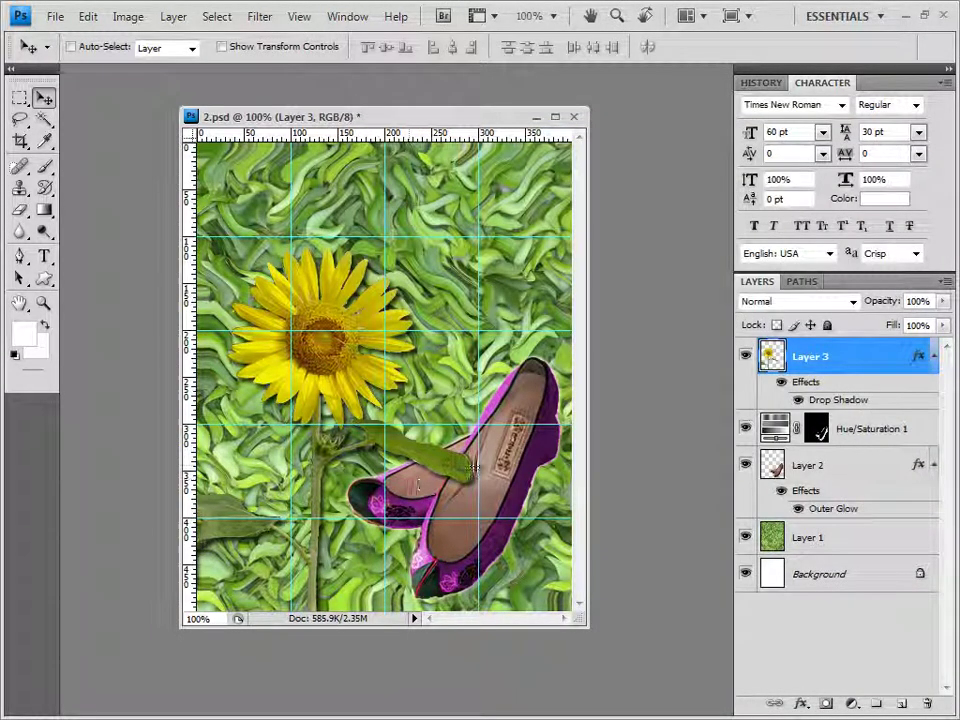
- Collapse the sunflower layer's effects, place it directly beneath the shoes layer, and make the Hue/Saturation 1 layer active
{"action": "left_click", "coordinate": [933, 357]}
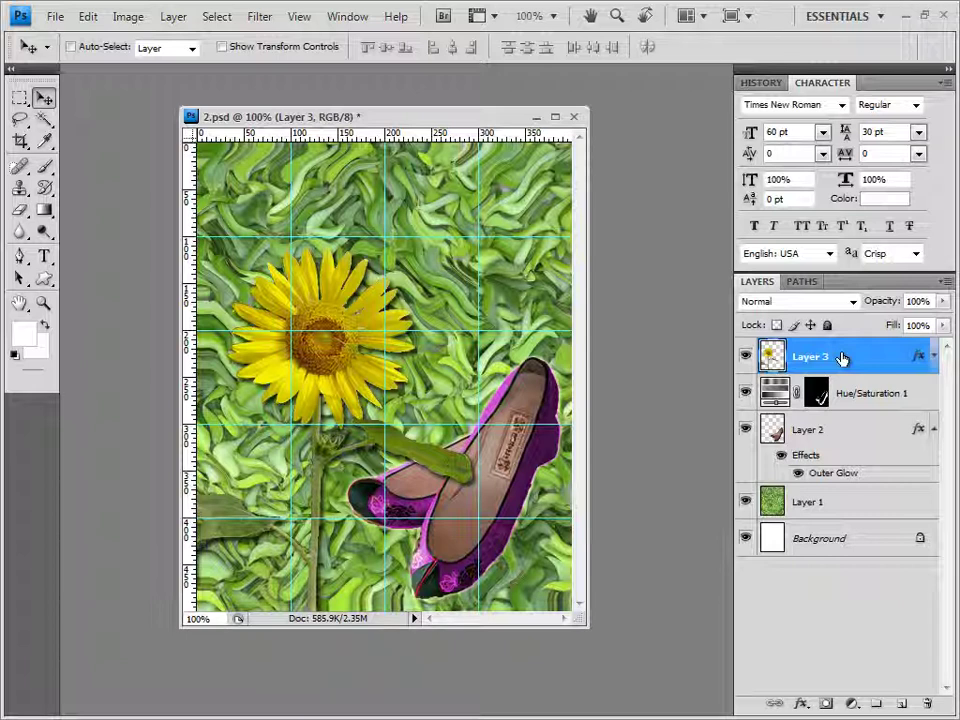
{"action": "left_click_drag", "start_coordinate": [842, 358], "coordinate": [836, 485]}
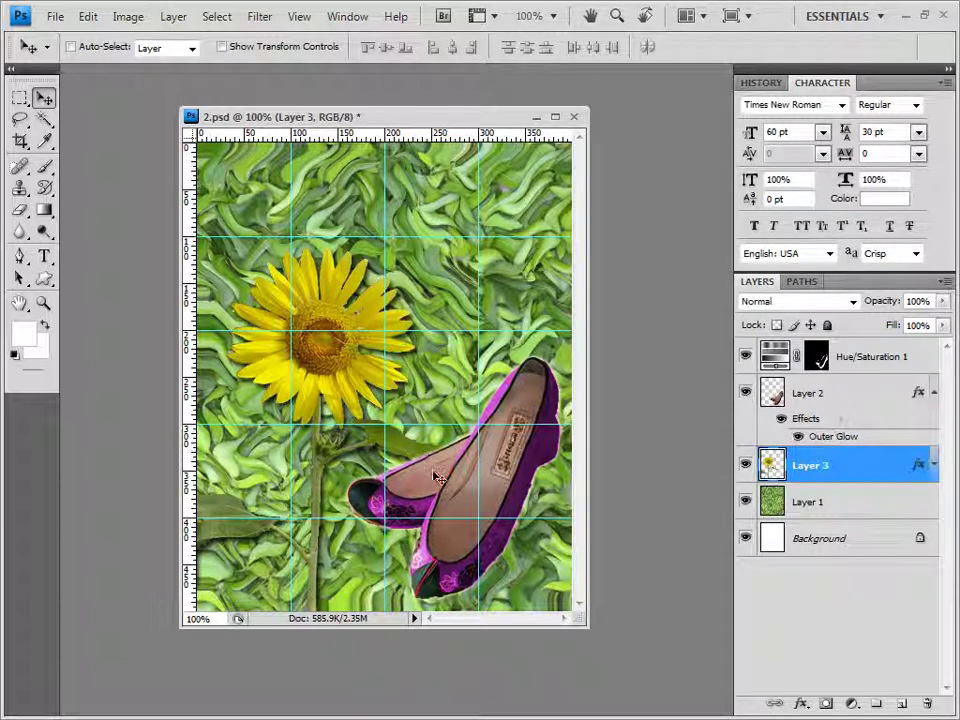
{"action": "left_click", "coordinate": [872, 353]}
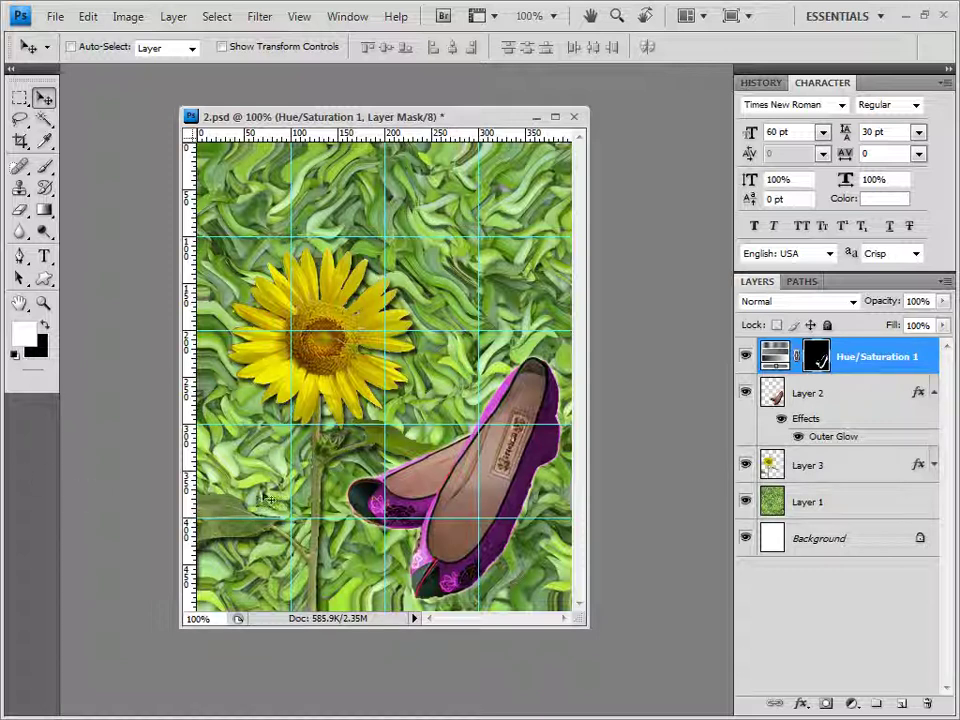
- Replace the custom shapes with the Ornaments set and draw the square circular-pattern tile about 85 × 95 px in the canvas's upper-right area
{"action": "left_click", "coordinate": [44, 278]}
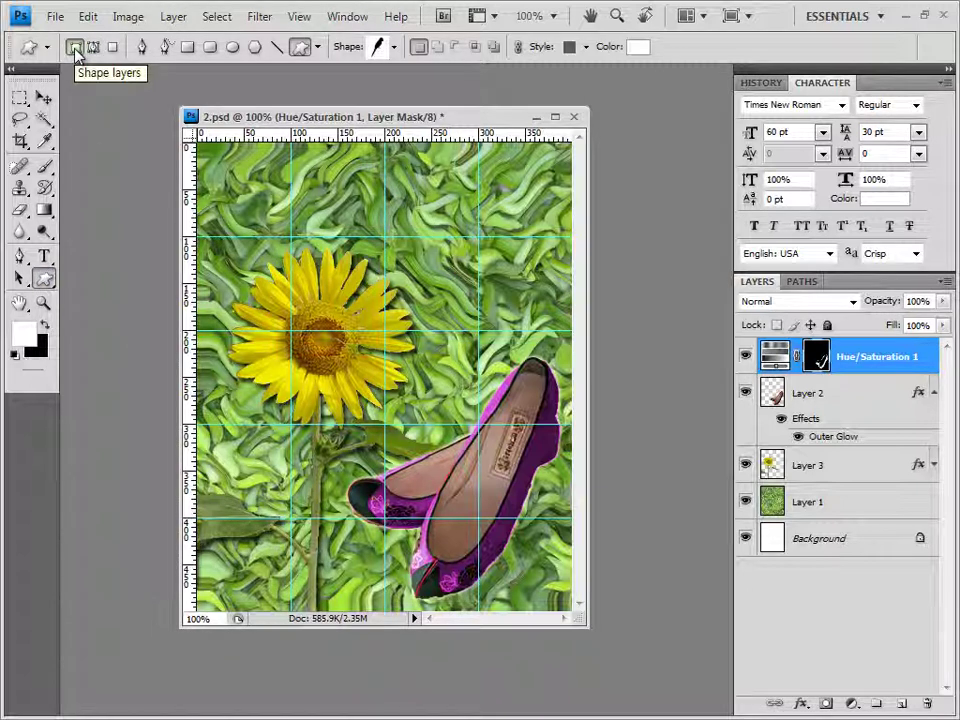
{"action": "left_click", "coordinate": [394, 46]}
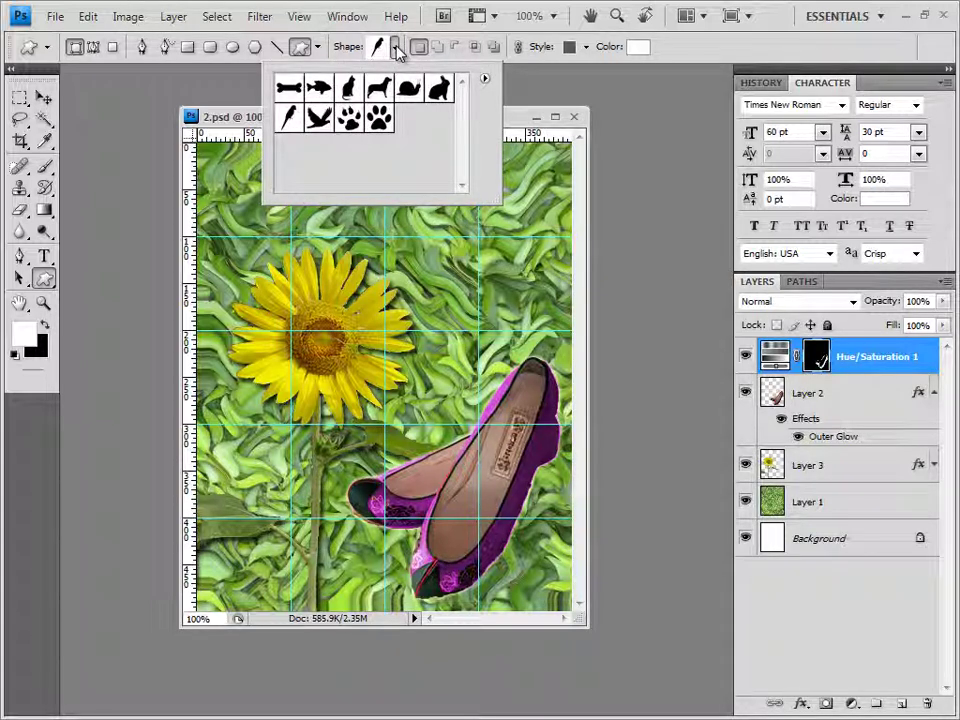
{"action": "left_click", "coordinate": [484, 78]}
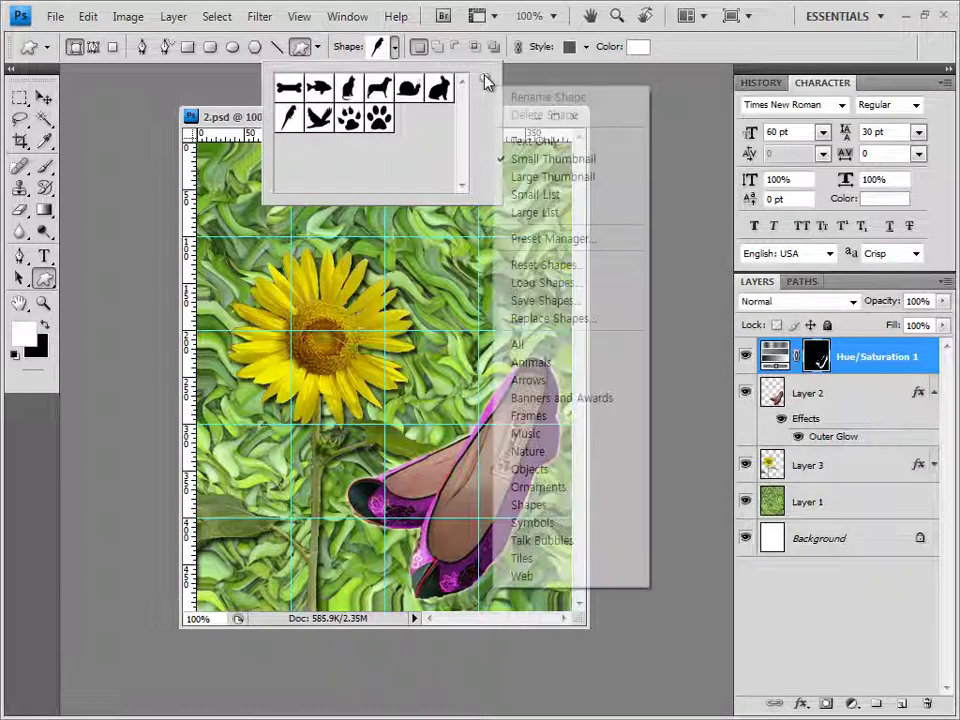
{"action": "left_click", "coordinate": [567, 494]}
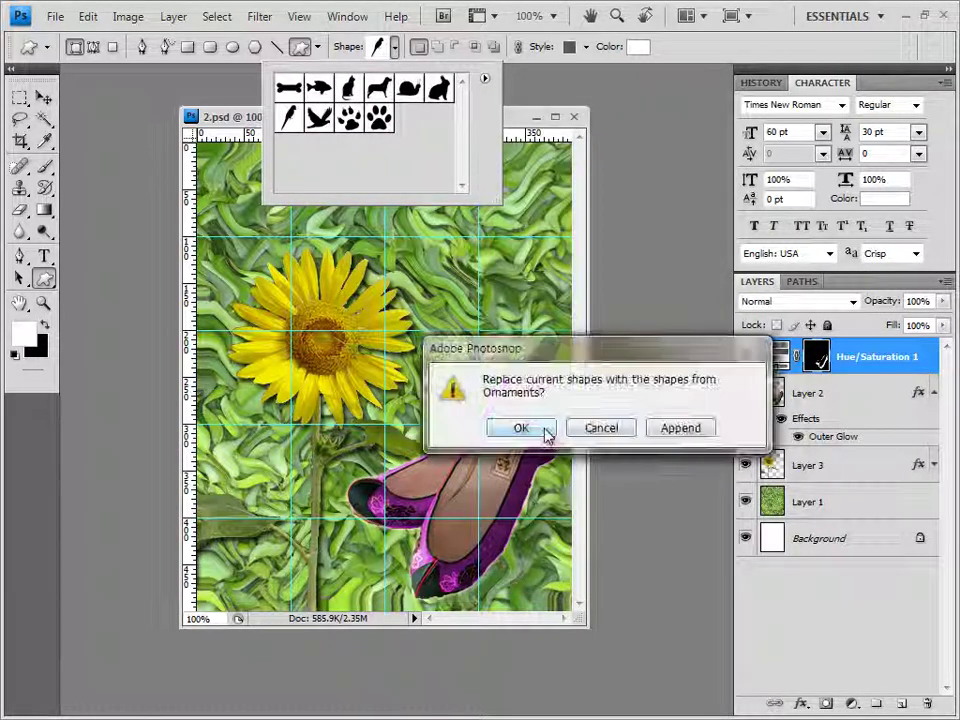
{"action": "left_click", "coordinate": [545, 432]}
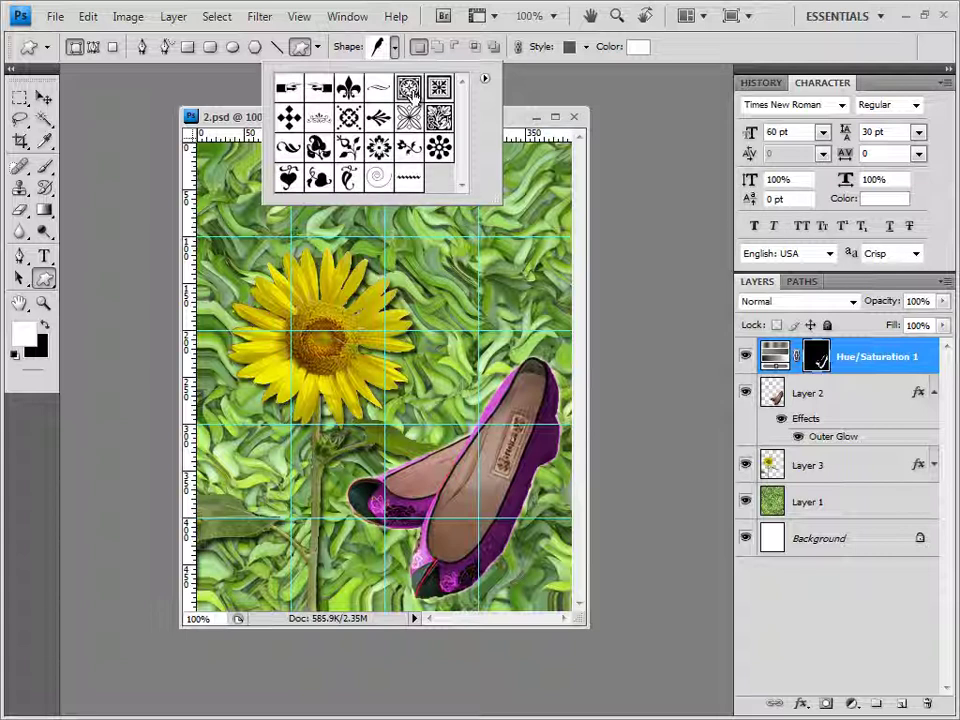
{"action": "double_click", "coordinate": [410, 90]}
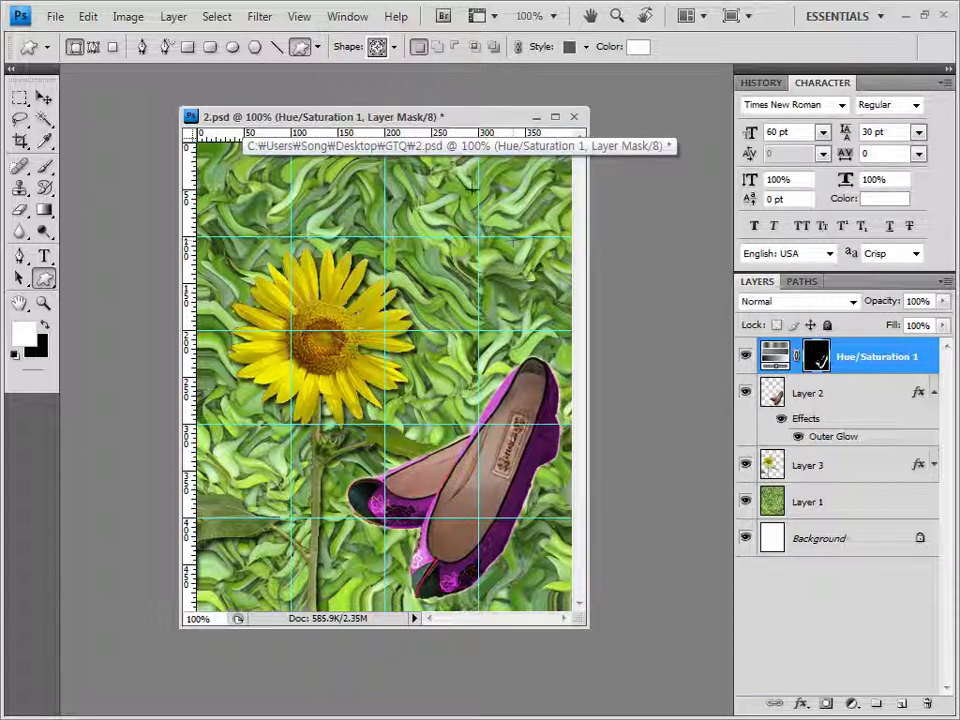
{"action": "left_click_drag", "start_coordinate": [455, 158], "coordinate": [535, 248]}
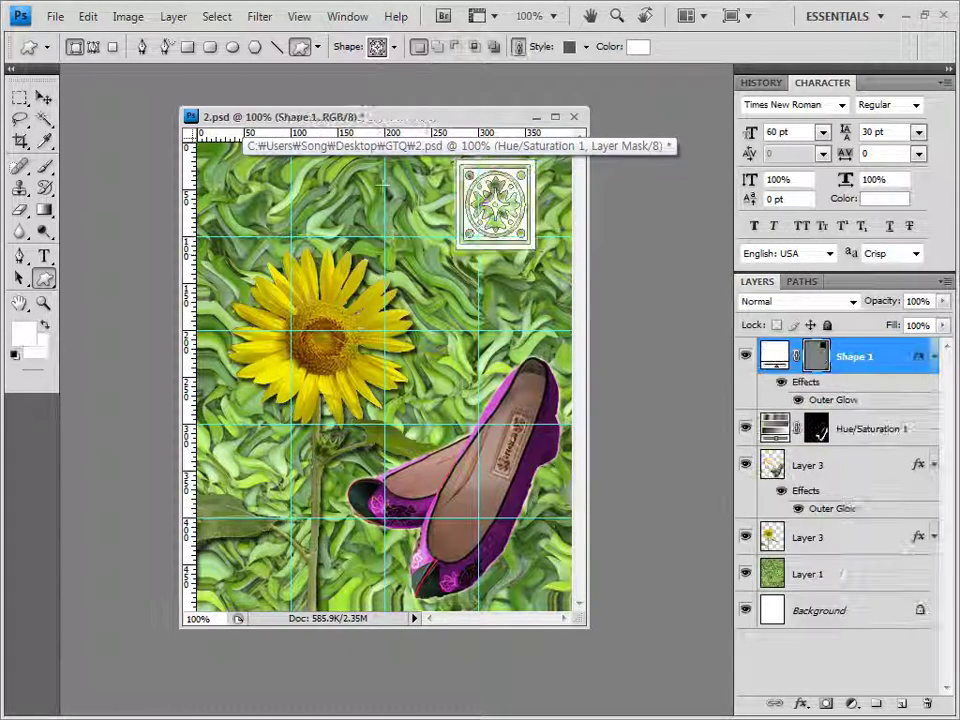
- Clear the inherited style from the tile ornament and keep its fill color at ffffff
{"action": "left_click", "coordinate": [586, 46]}
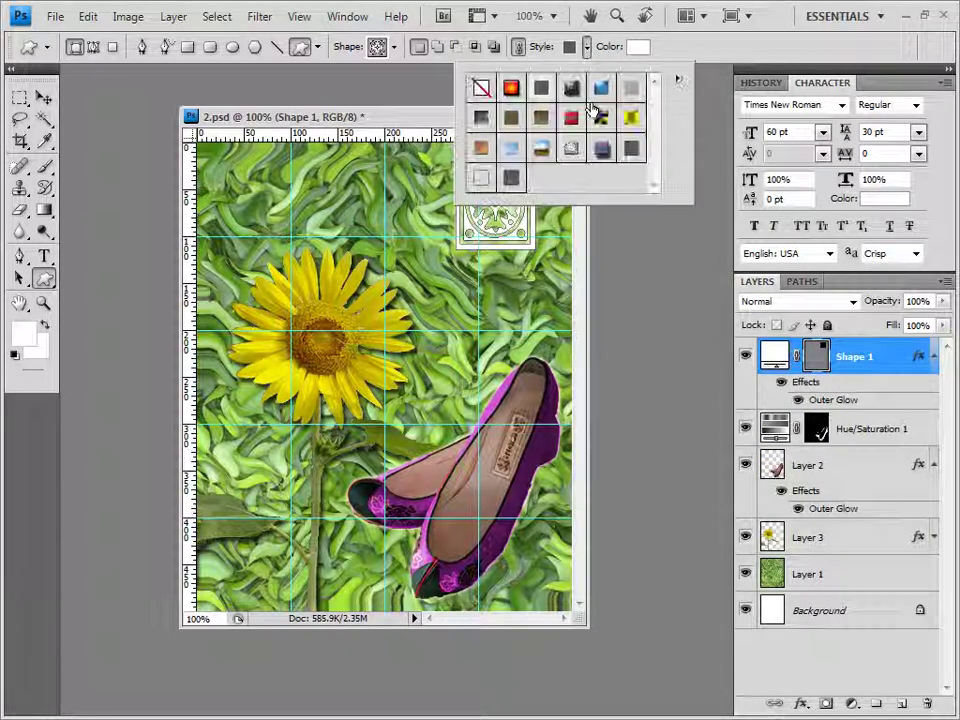
{"action": "left_click", "coordinate": [481, 88]}
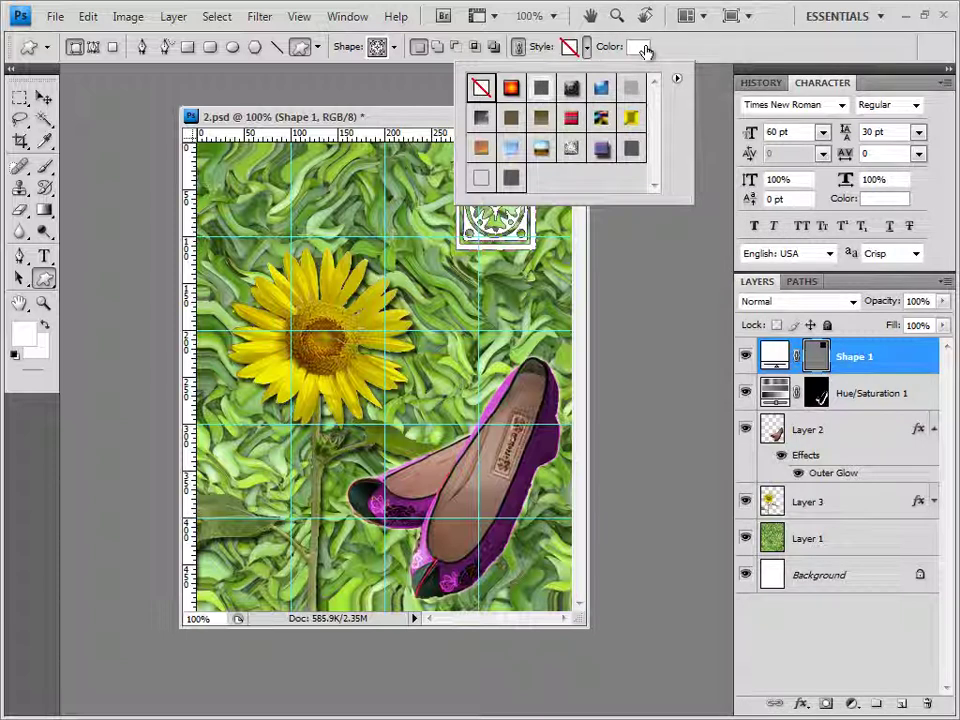
{"action": "left_click", "coordinate": [642, 48]}
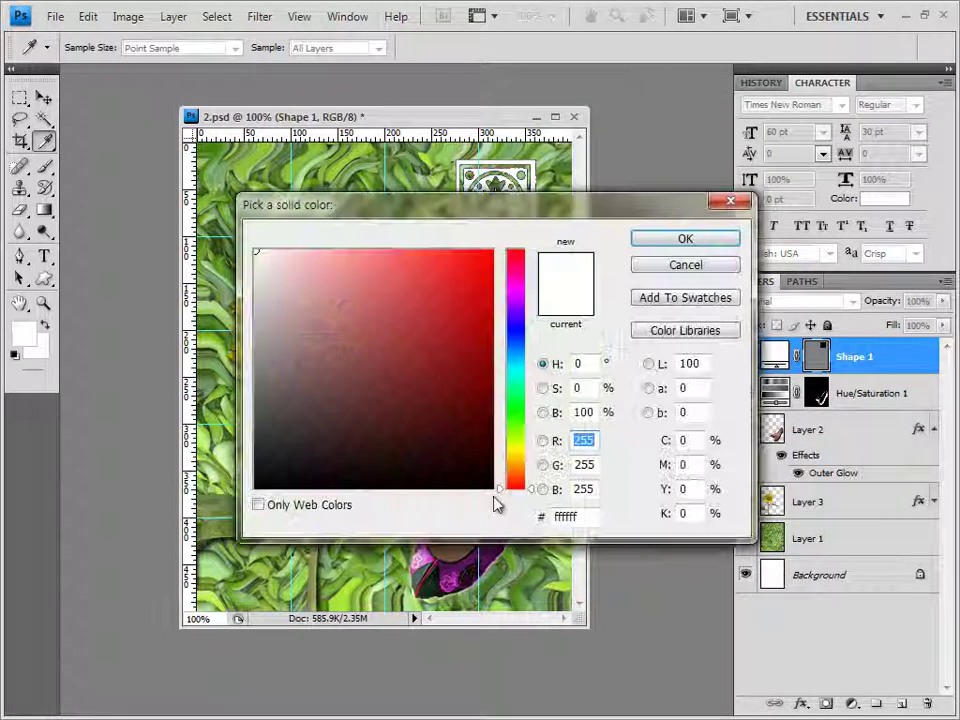
{"action": "left_click", "coordinate": [565, 516]}
{"action": "left_click", "coordinate": [700, 240]}
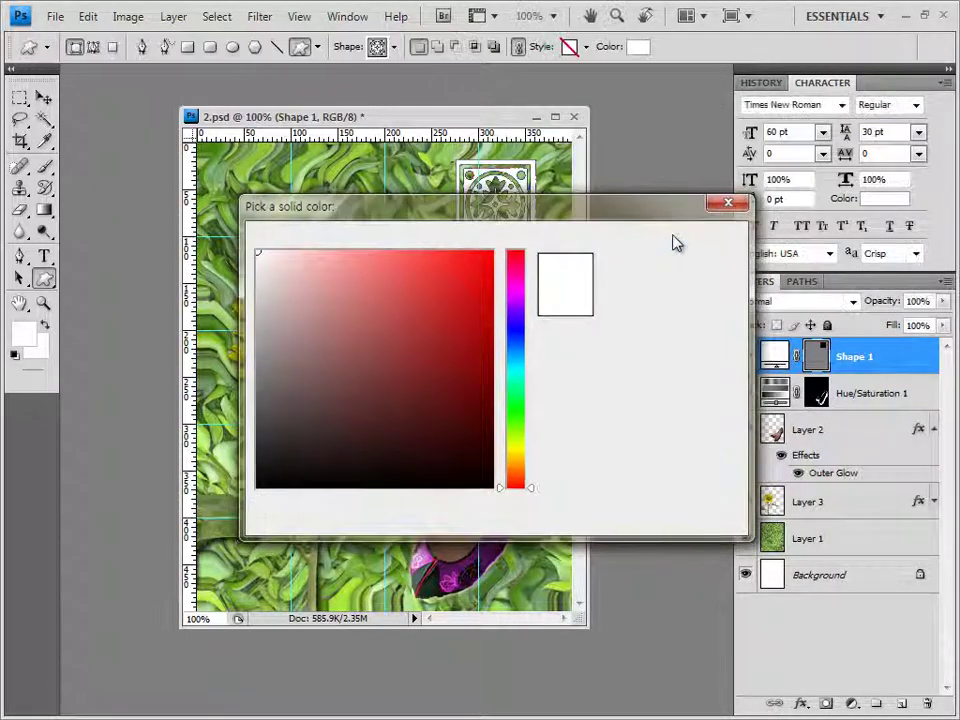
- Apply a default Bevel and Emboss to the tile ornament: Inner Bevel, Smooth, depth 100%, size 5 px
{"action": "left_click", "coordinate": [800, 703]}
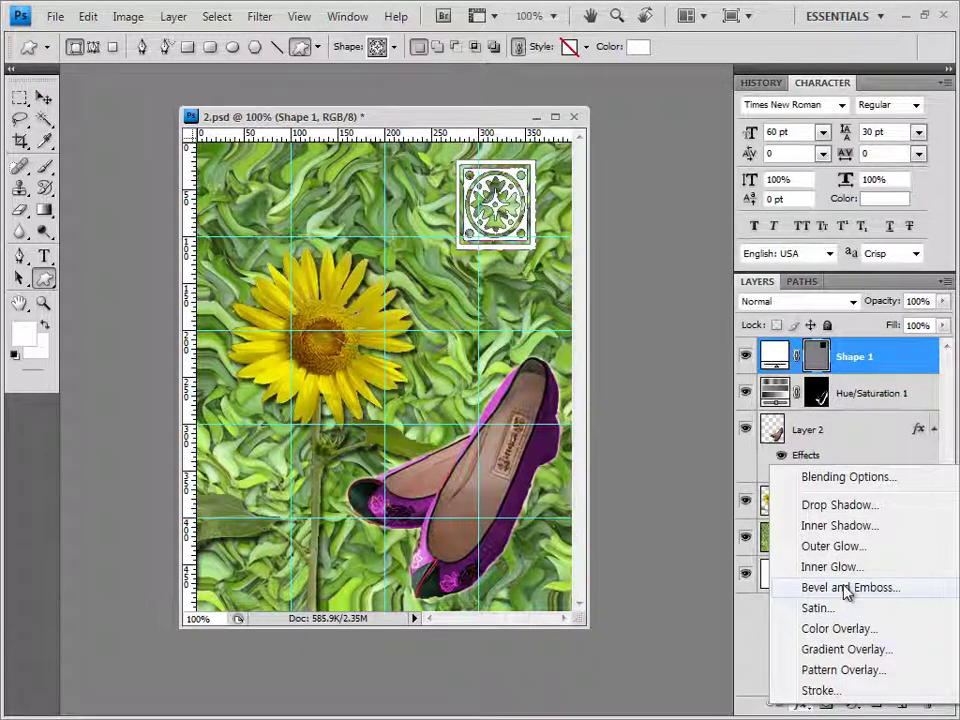
{"action": "left_click", "coordinate": [848, 590]}
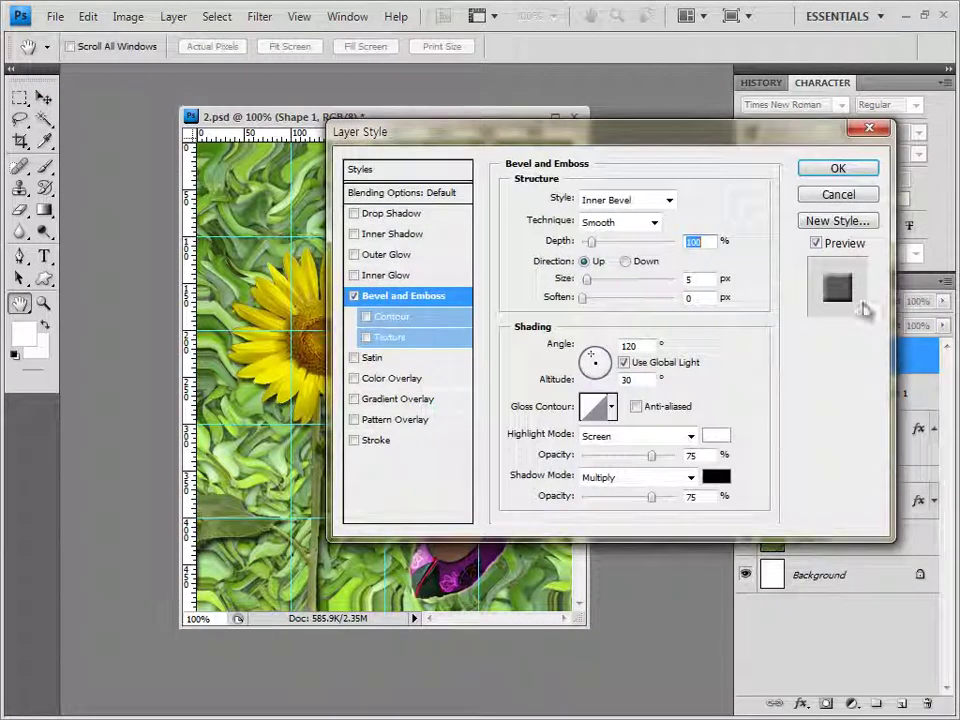
{"action": "left_click", "coordinate": [838, 168]}
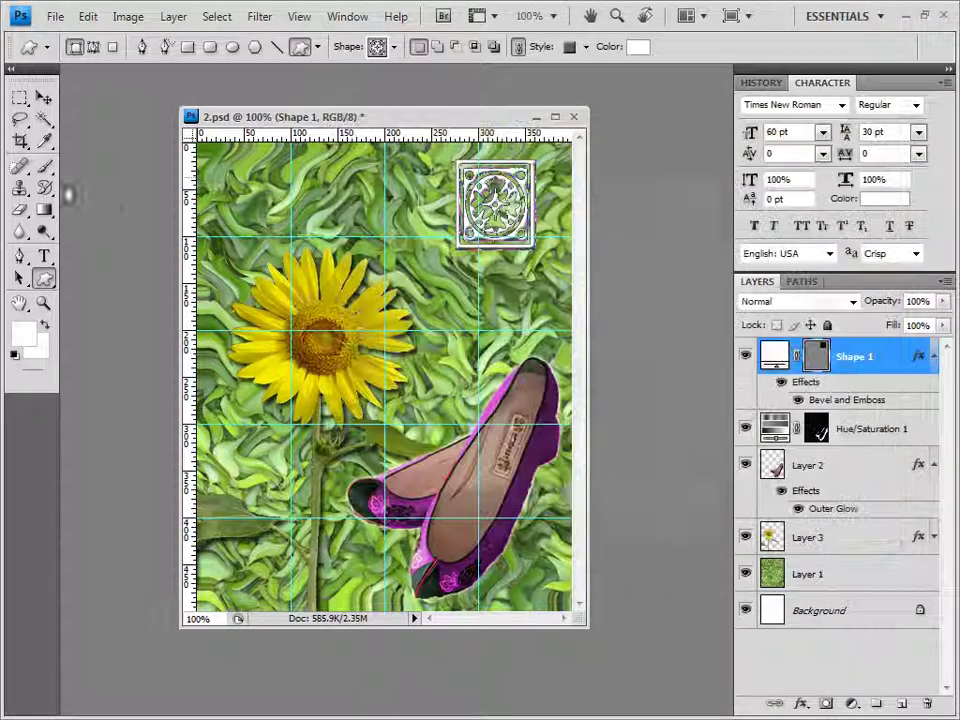
- Enlarge the tile ornament with Free Transform to about 110 × 115 px near the canvas's upper-right corner
{"action": "left_click", "coordinate": [44, 98]}
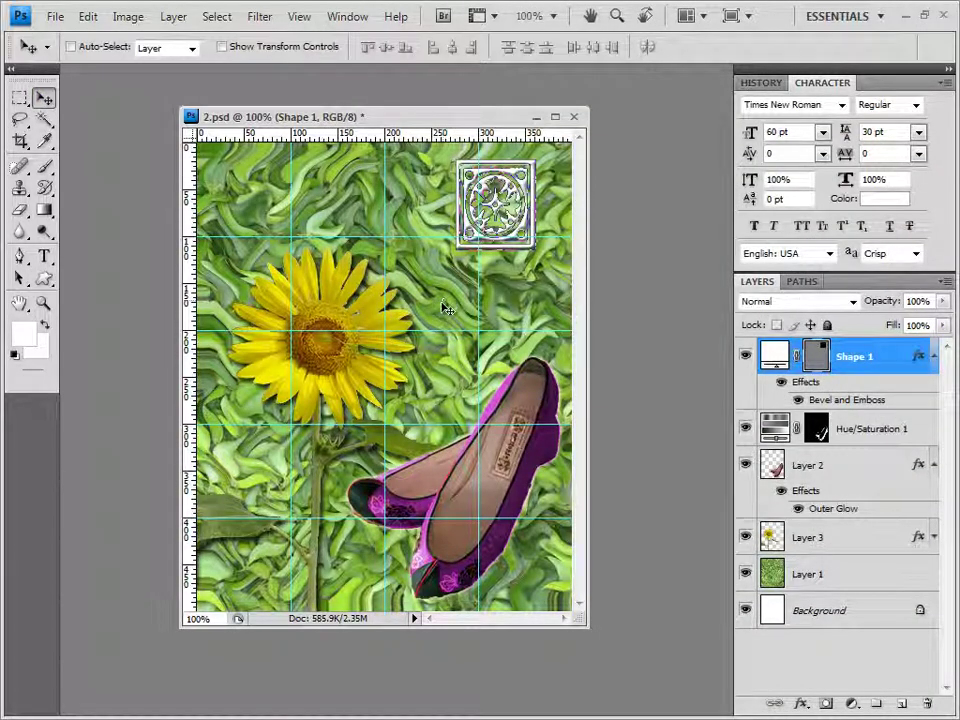
{"action": "key", "text": "ctrl+t"}
{"action": "key", "text": "Return"}
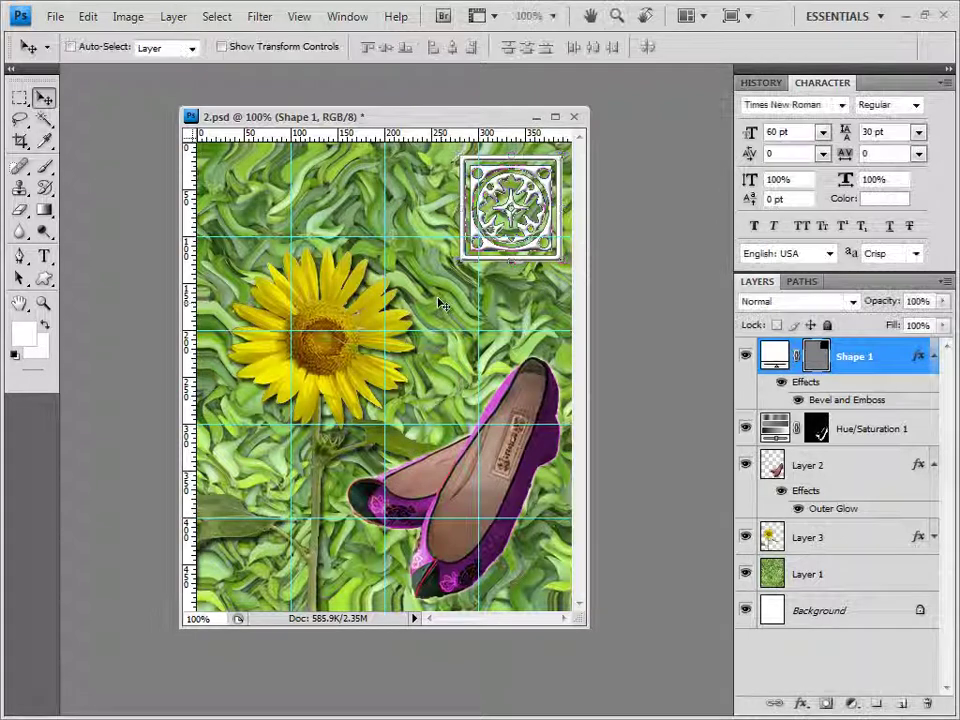
- Draw the curling three-leaf ornament shape about 110 × 100 px in the canvas's lower-left corner, over the sunflower's leaf
{"action": "left_click", "coordinate": [50, 284]}
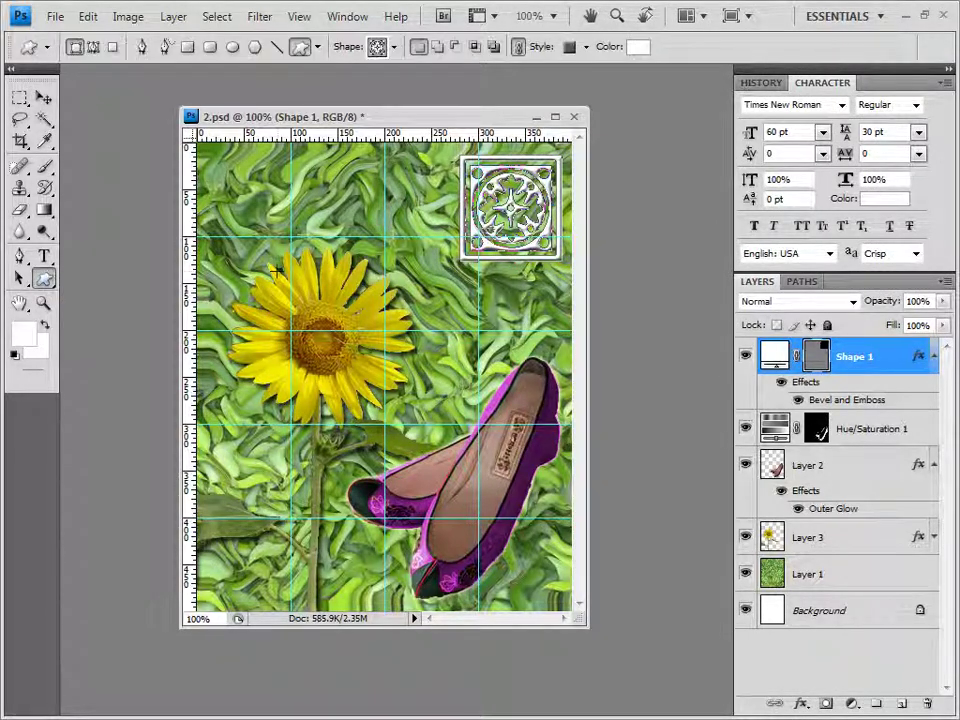
{"action": "left_click", "coordinate": [395, 47]}
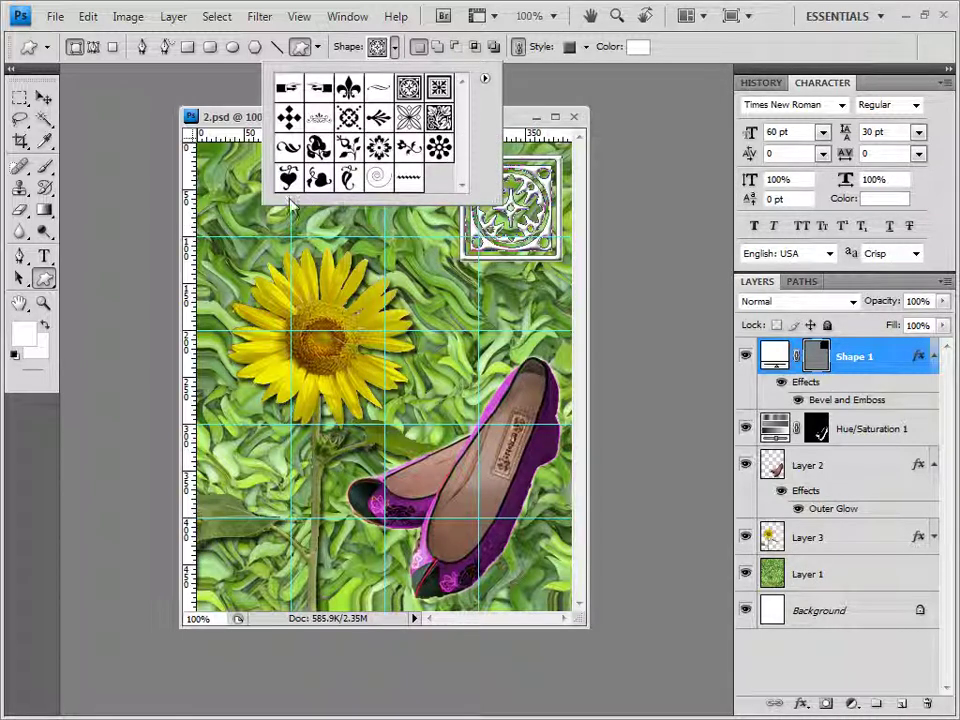
{"action": "left_click", "coordinate": [318, 150]}
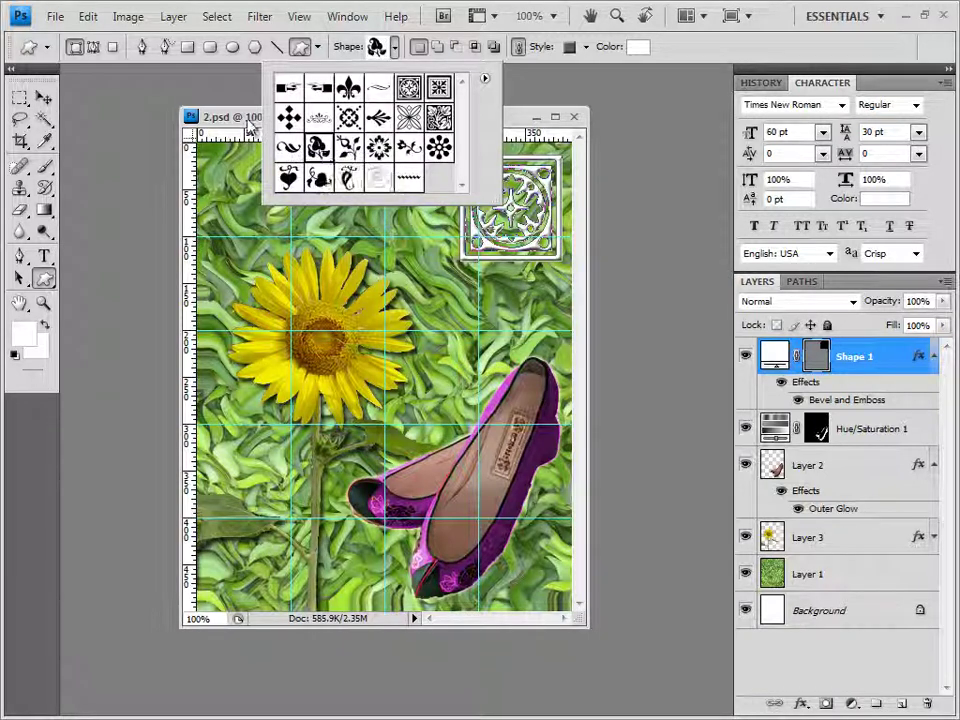
{"action": "key", "text": "Return"}
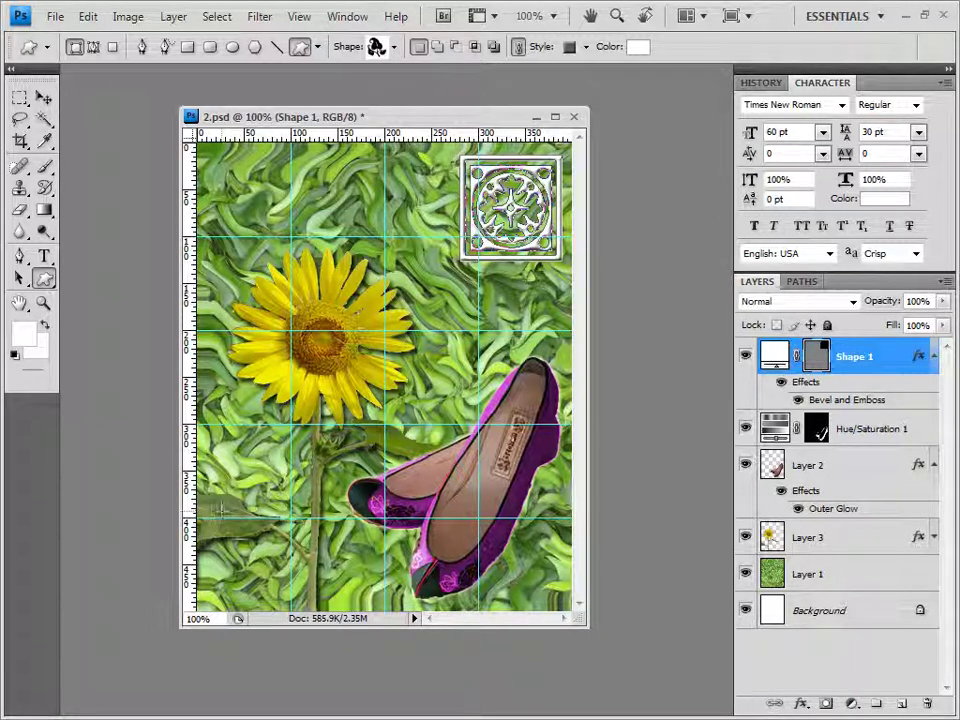
{"action": "left_click_drag", "start_coordinate": [217, 508], "coordinate": [300, 612]}
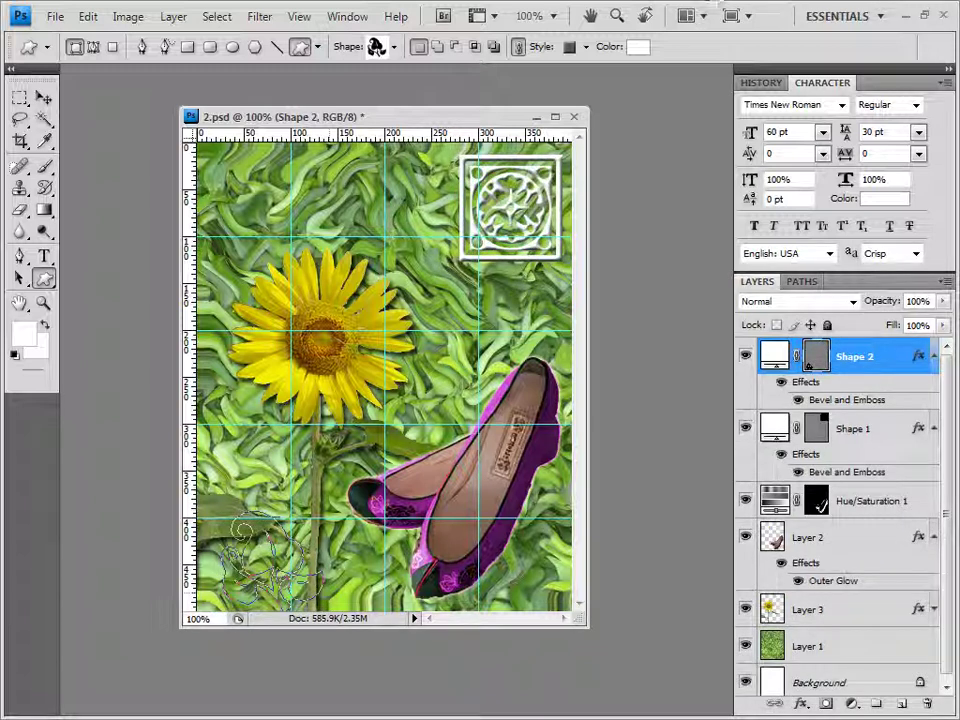
- Remove the inherited layer style from the leaf ornament and leave its white fill color as is
{"action": "left_click", "coordinate": [586, 47]}
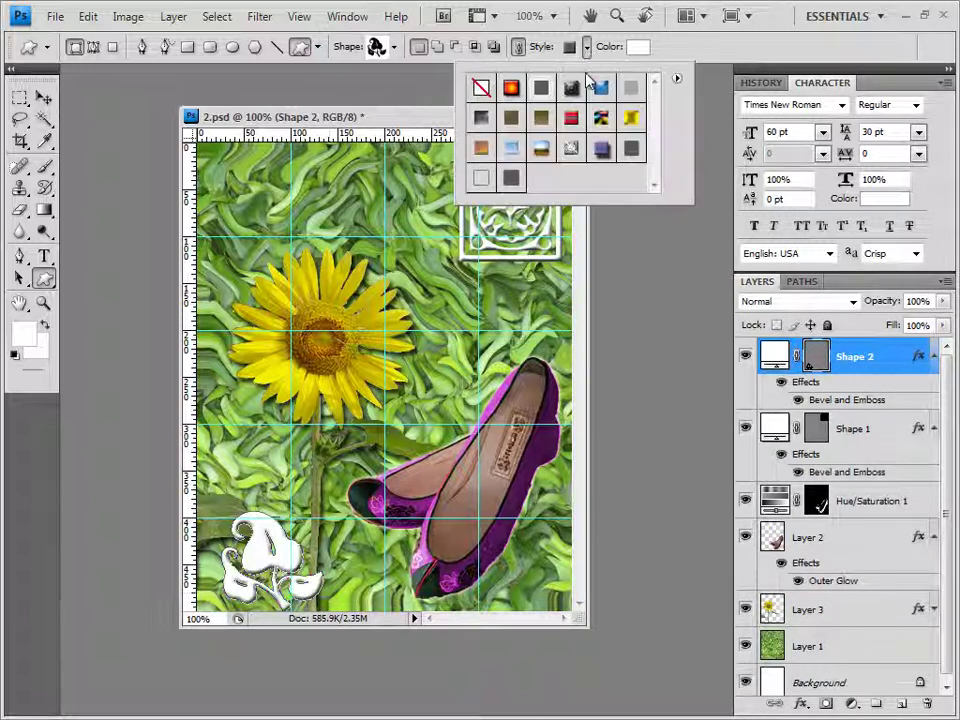
{"action": "left_click", "coordinate": [484, 88]}
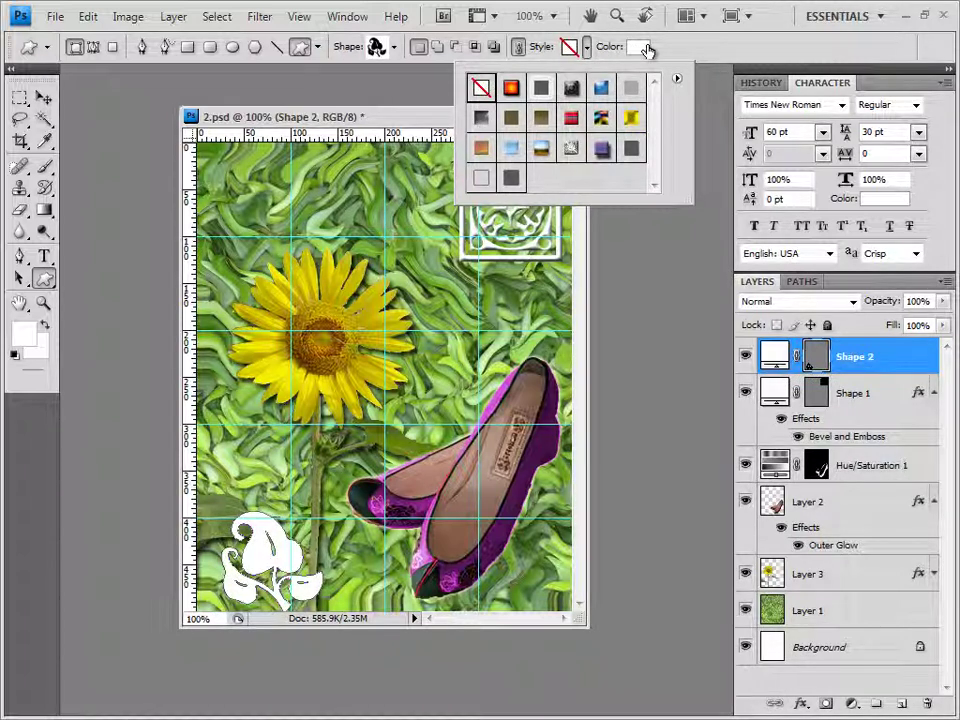
{"action": "left_click", "coordinate": [640, 47]}
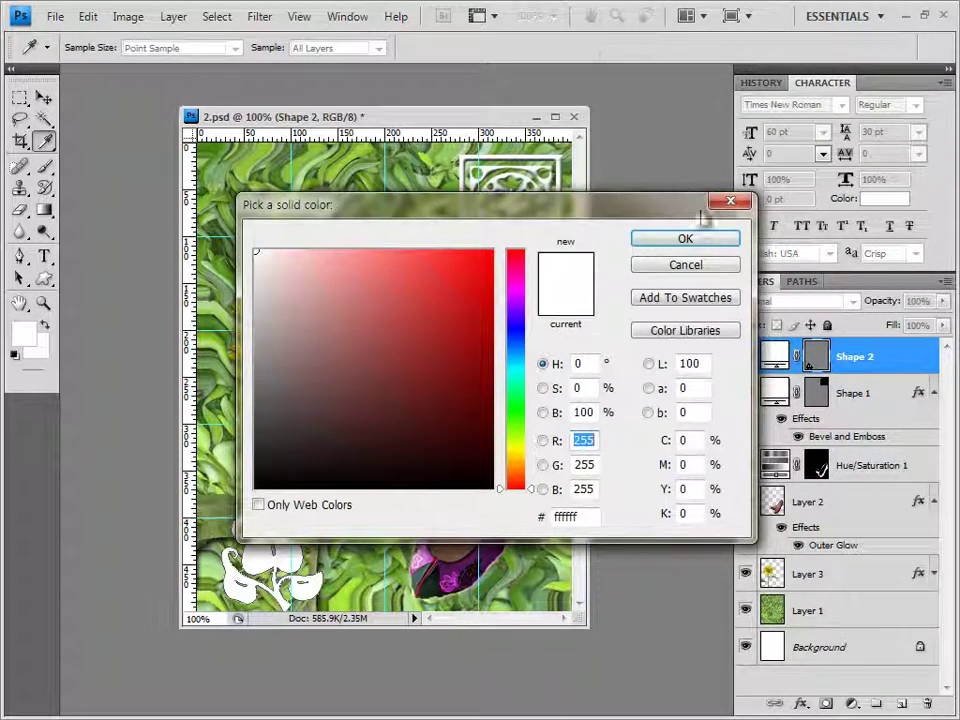
{"action": "left_click", "coordinate": [707, 262]}
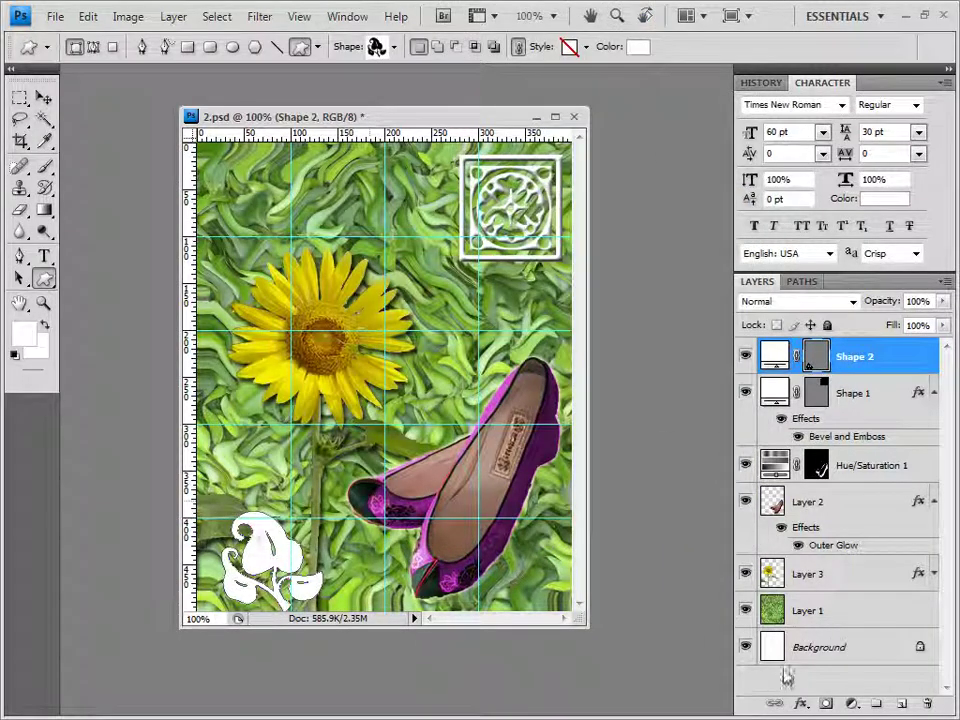
- Add a Gradient Overlay to the leaf ornament and set its gradient's starting color to #ff7800
{"action": "left_click", "coordinate": [800, 704]}
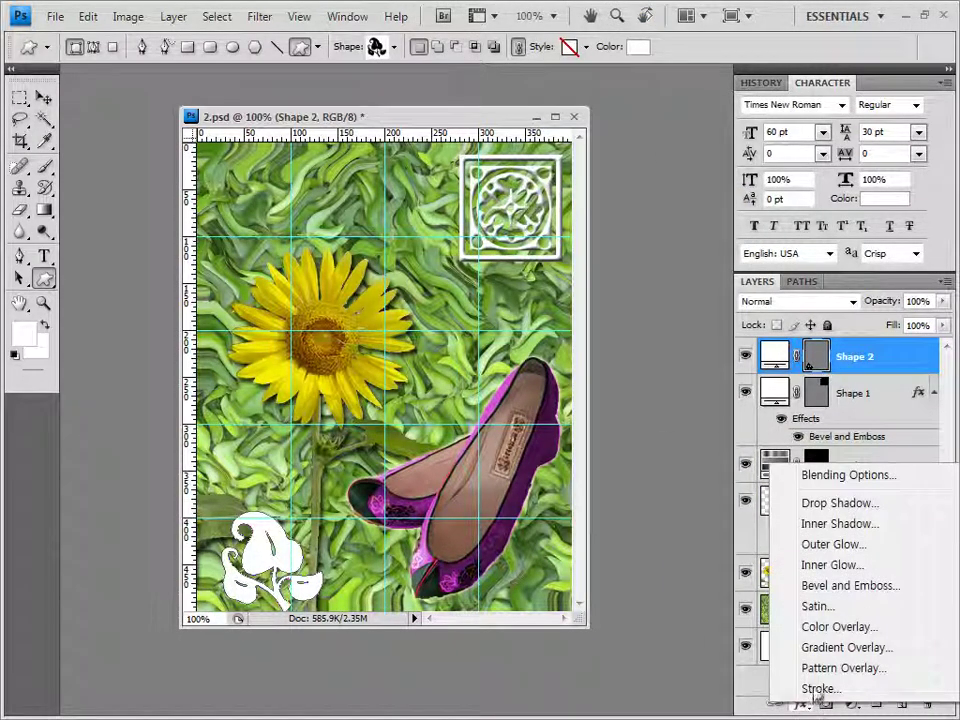
{"action": "left_click", "coordinate": [846, 647]}
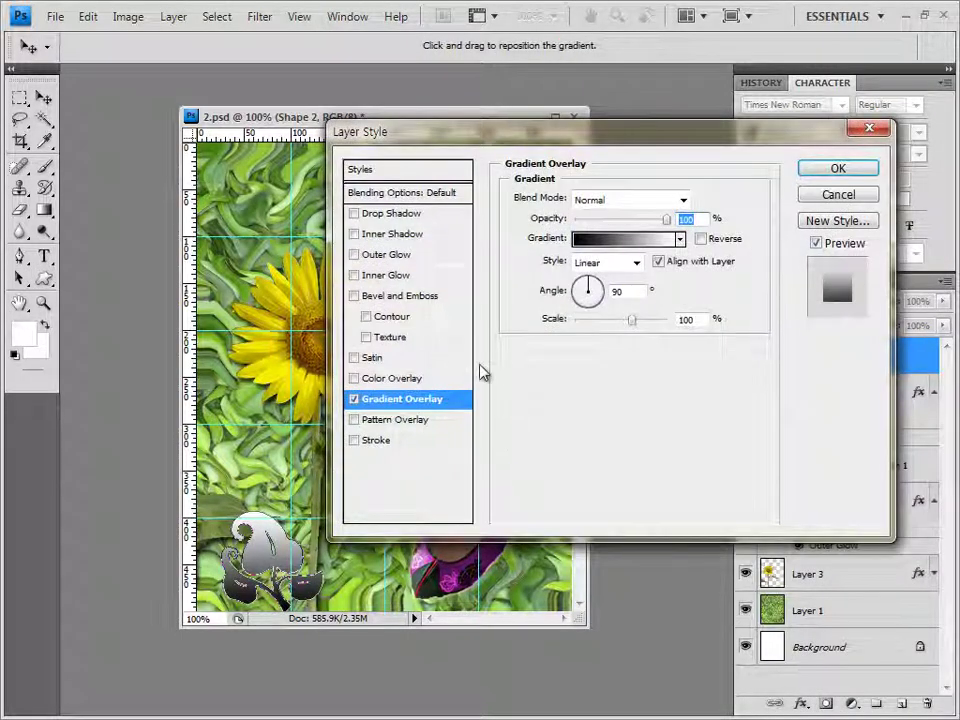
{"action": "left_click", "coordinate": [625, 238]}
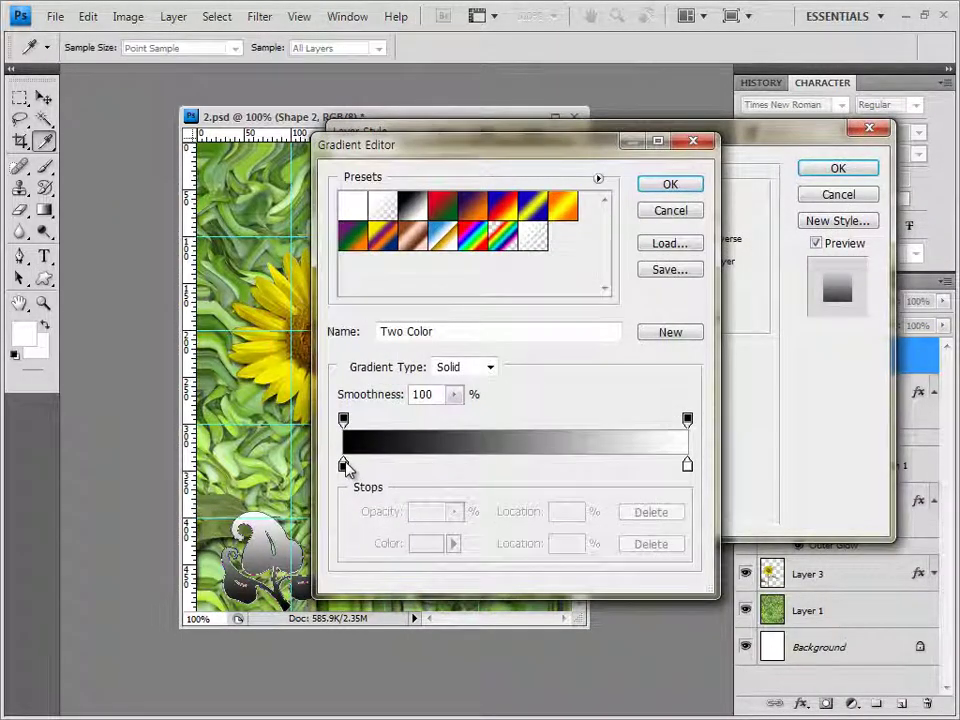
{"action": "double_click", "coordinate": [343, 465]}
{"action": "double_click", "coordinate": [548, 517]}
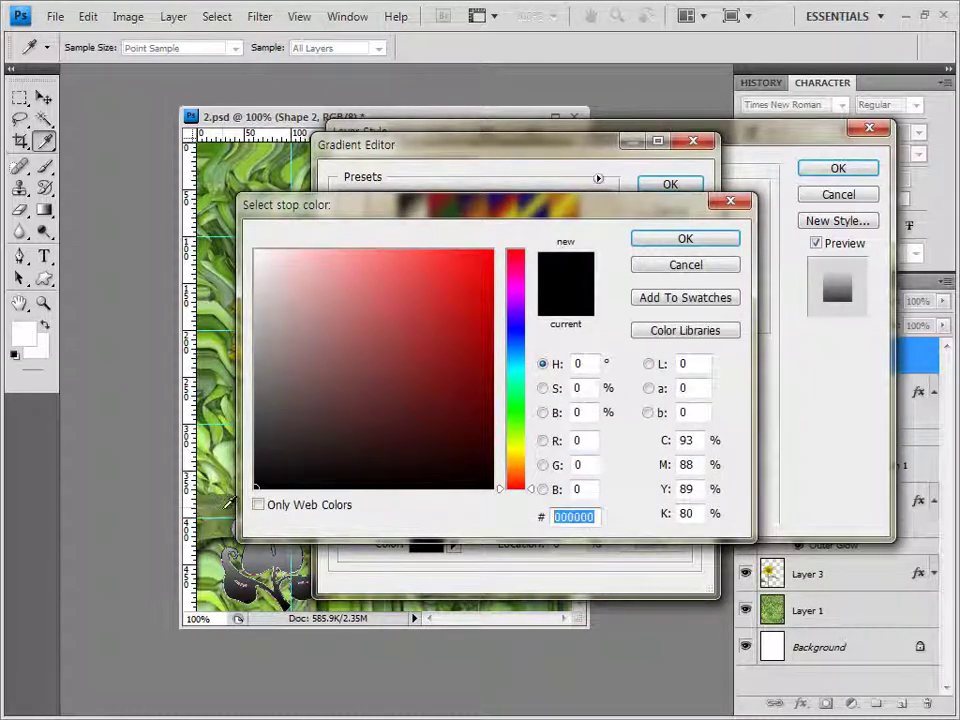
{"action": "type", "text": "ff7800"}
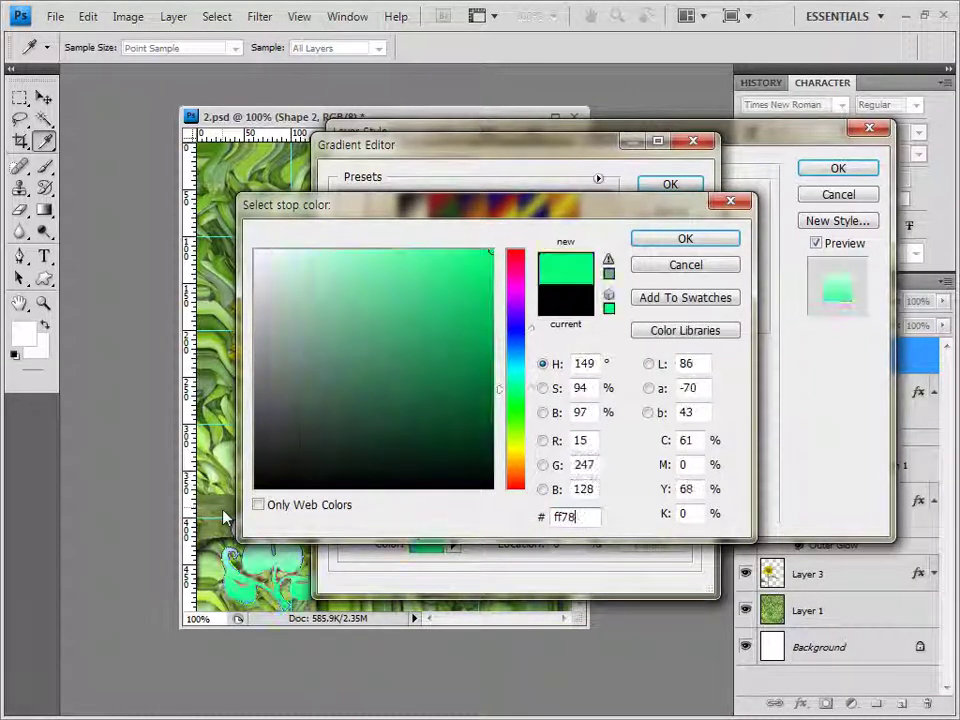
{"action": "key", "text": "Return"}
- Set the ending color of the leaf ornament's overlay gradient to #fff200, using the Linear style at 90°
{"action": "double_click", "coordinate": [687, 464]}
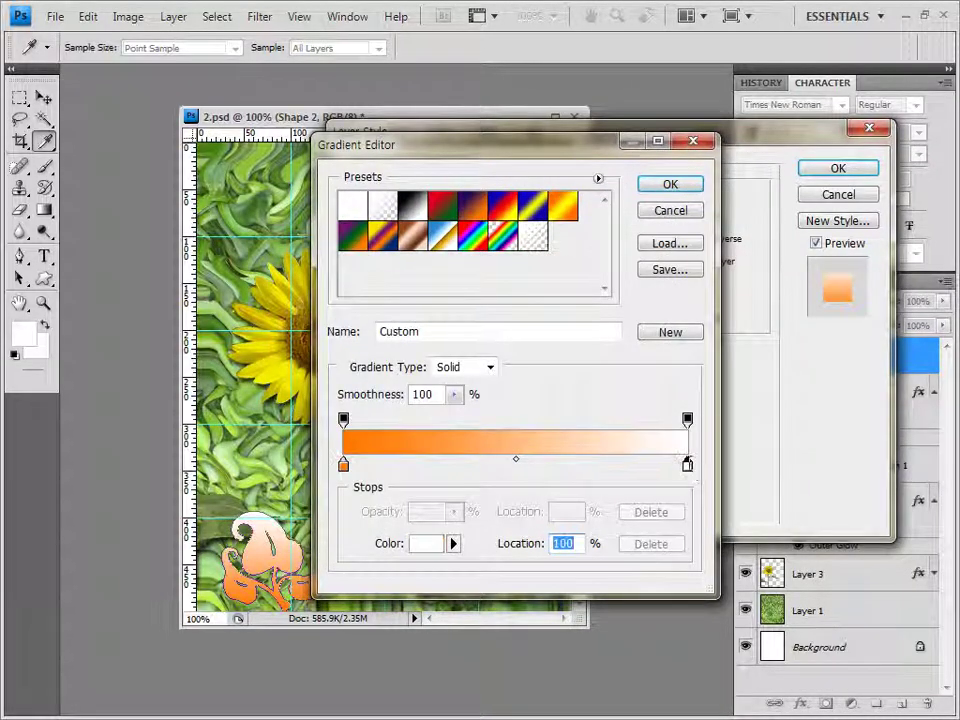
{"action": "double_click", "coordinate": [590, 517]}
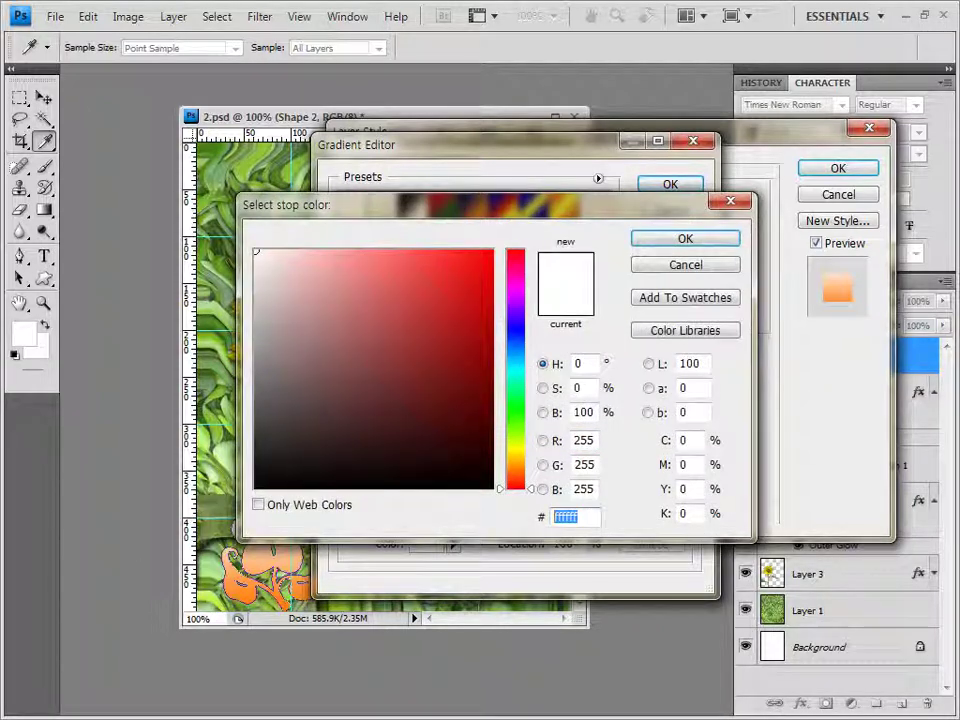
{"action": "type", "text": "ffd200"}
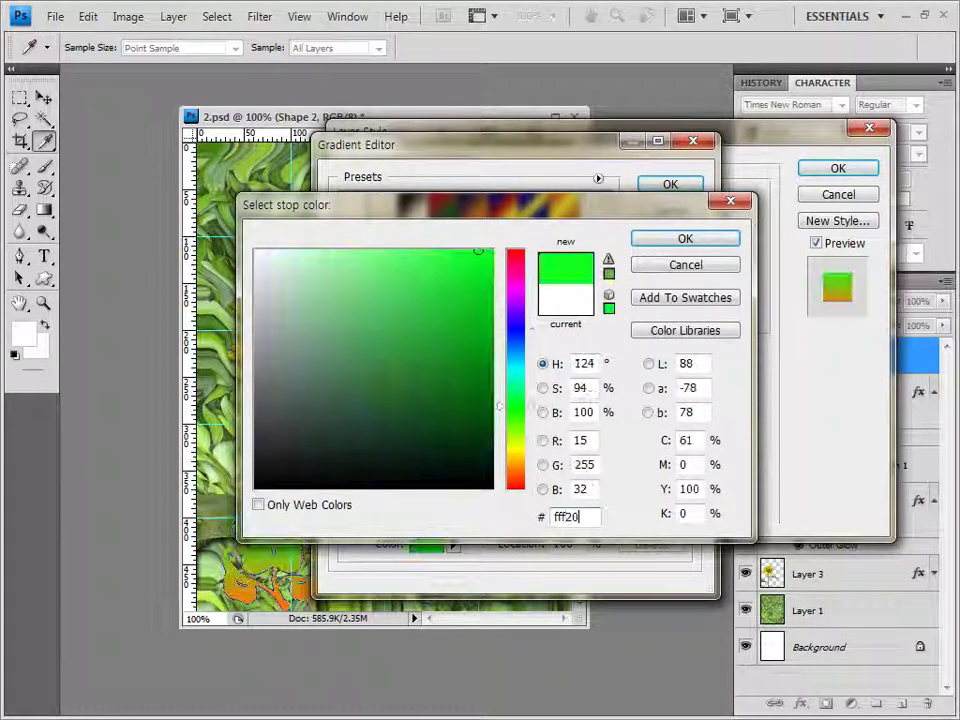
{"action": "key", "text": "Return"}
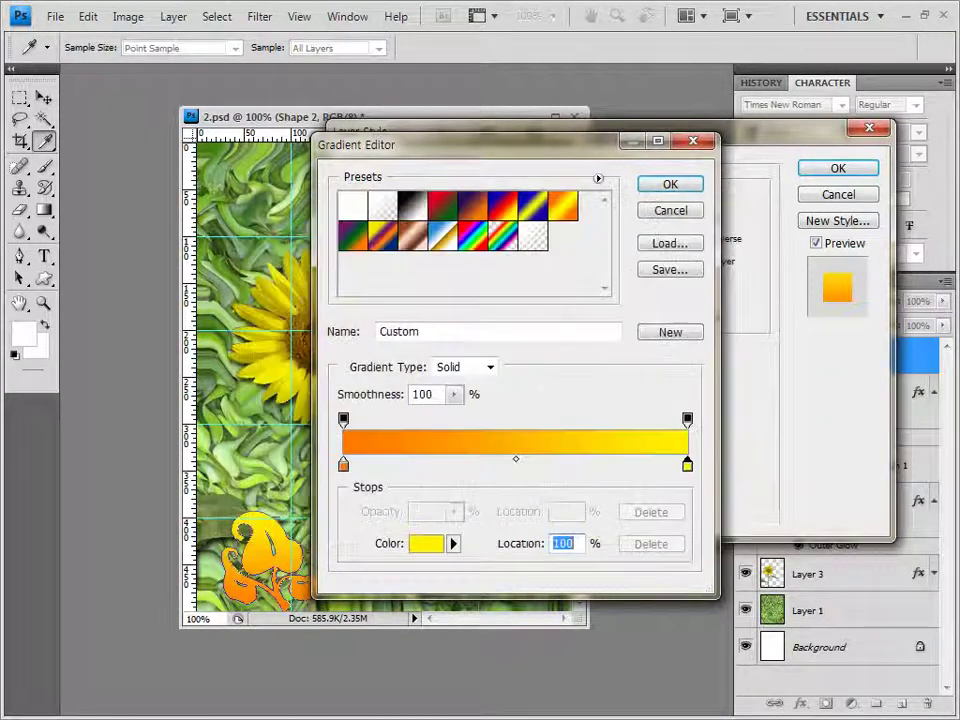
{"action": "left_click", "coordinate": [670, 184]}
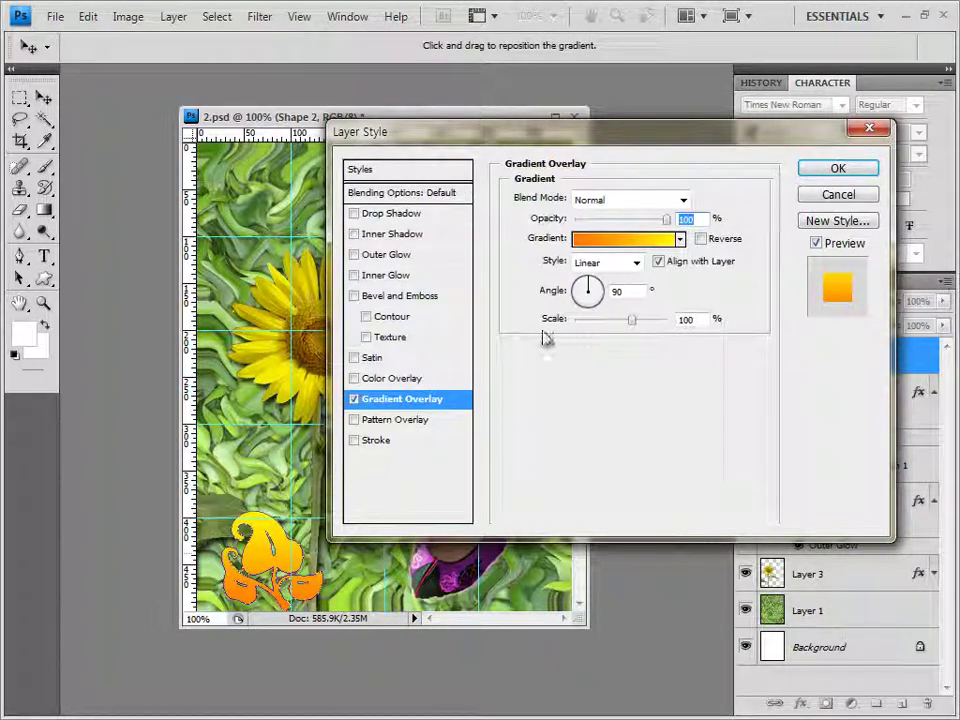
{"action": "left_click_drag", "start_coordinate": [288, 553], "coordinate": [290, 565]}
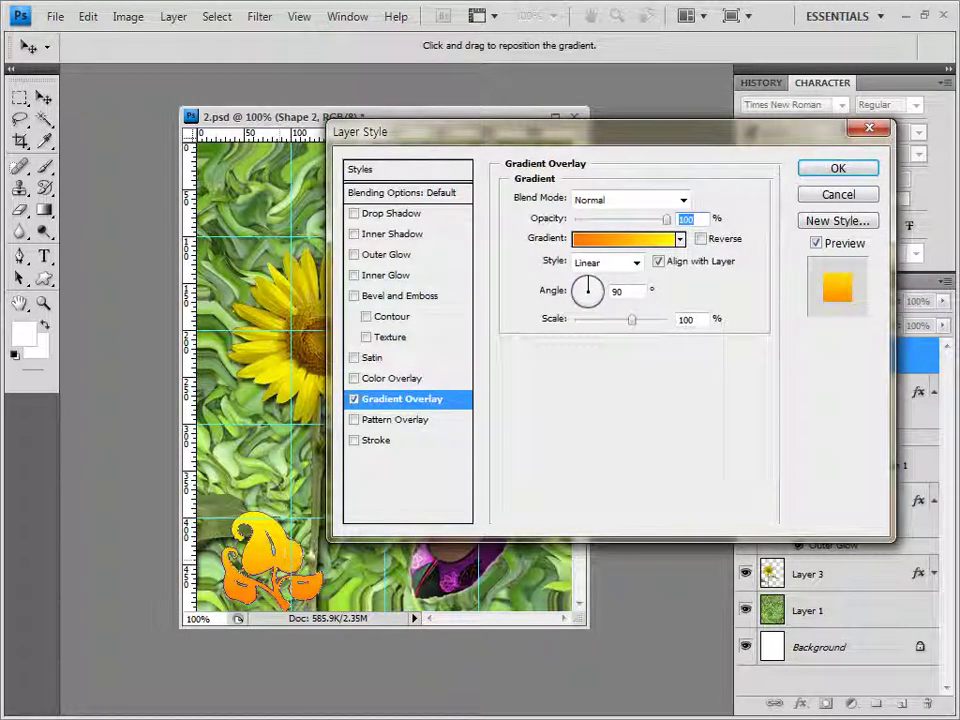
- Add a 1 px black outside Stroke to the leaf ornament and apply the layer style
{"action": "left_click", "coordinate": [405, 442]}
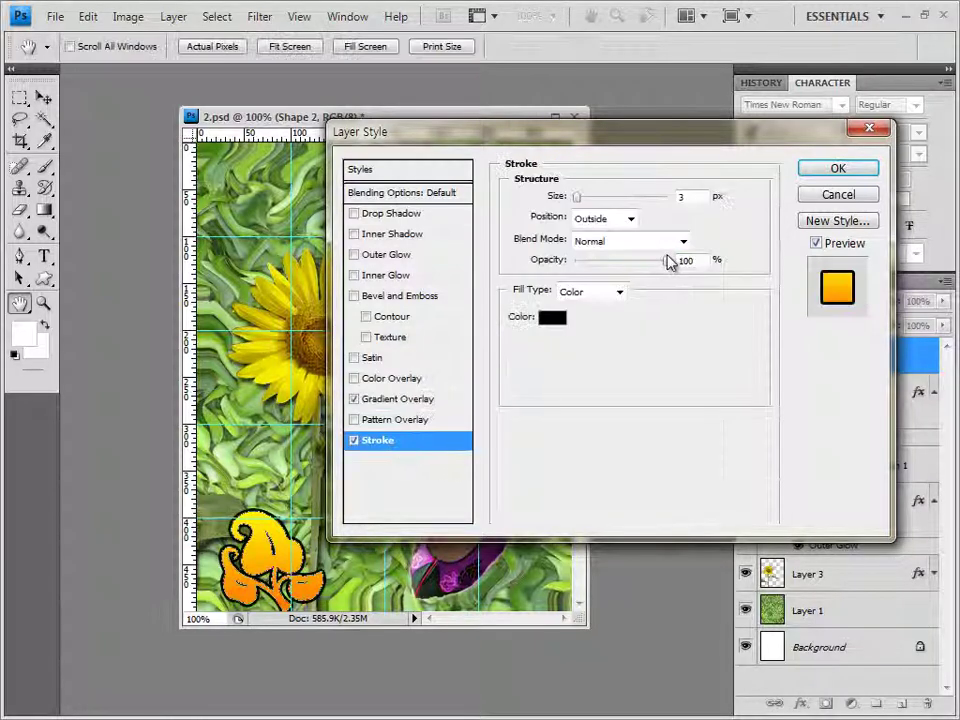
{"action": "double_click", "coordinate": [695, 196]}
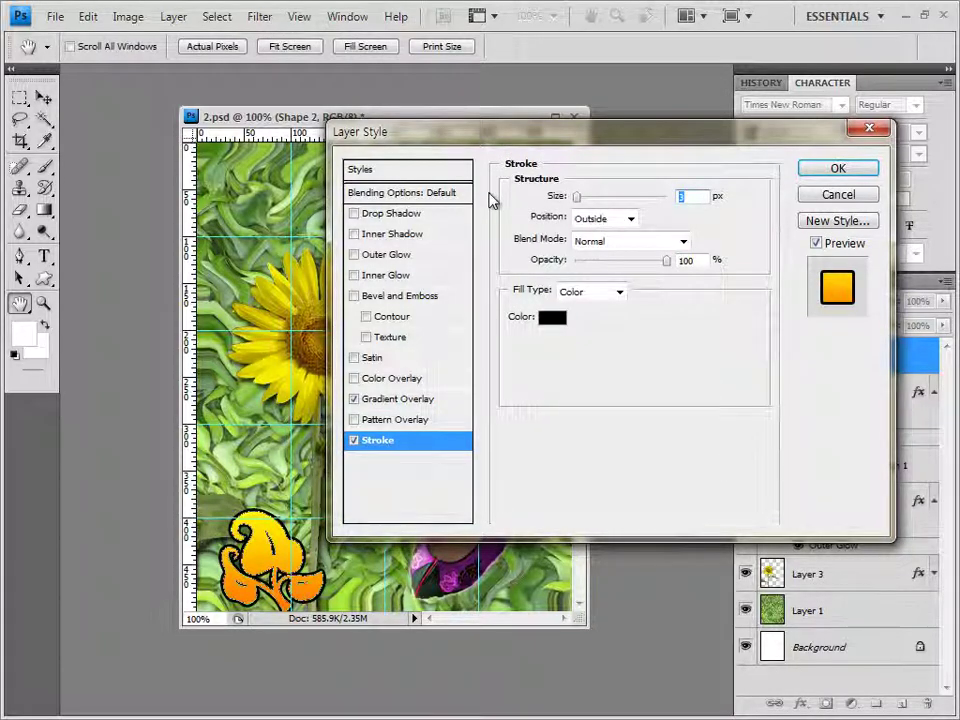
{"action": "type", "text": "1"}
{"action": "left_click", "coordinate": [551, 318]}
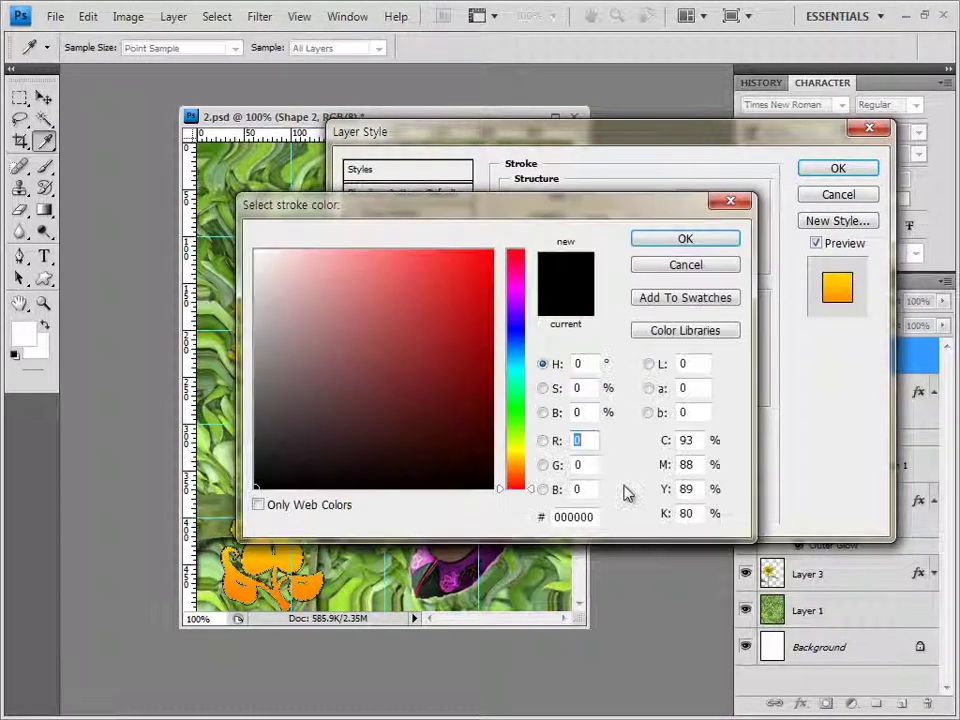
{"action": "left_click", "coordinate": [681, 236]}
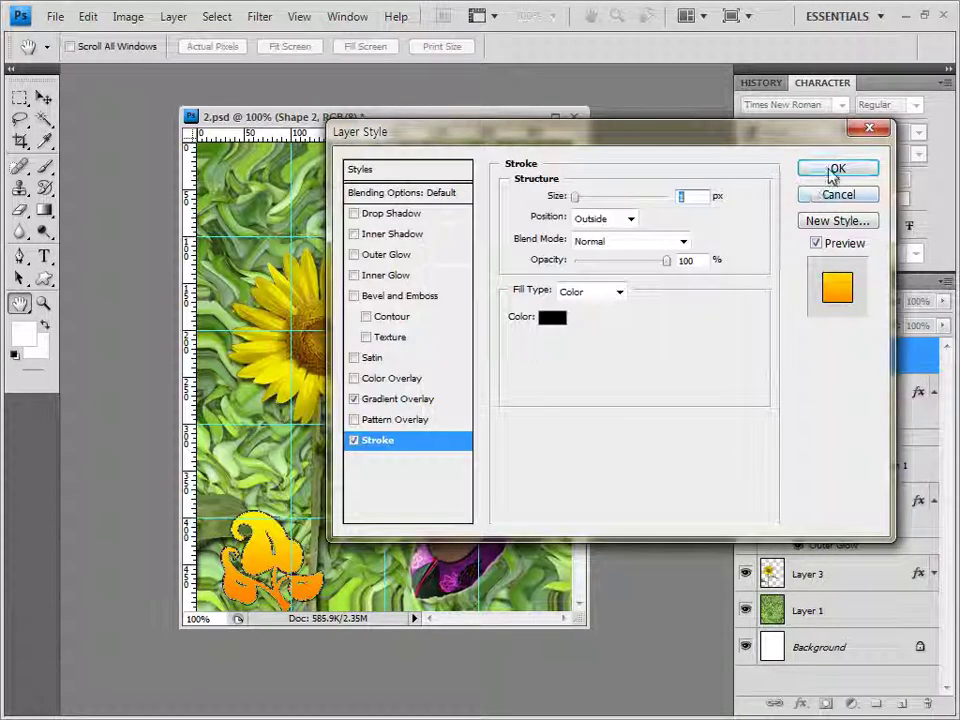
{"action": "left_click", "coordinate": [835, 169]}
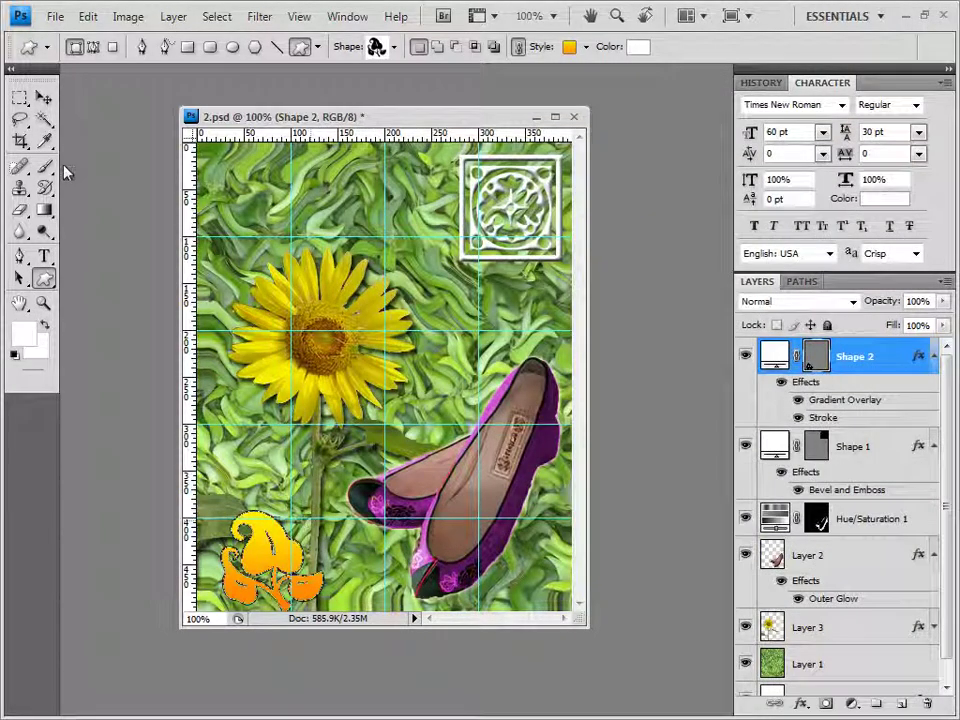
- Enlarge the leaf ornament with Free Transform to about 130 × 120 px in the canvas's lower-left corner
{"action": "left_click", "coordinate": [43, 97]}
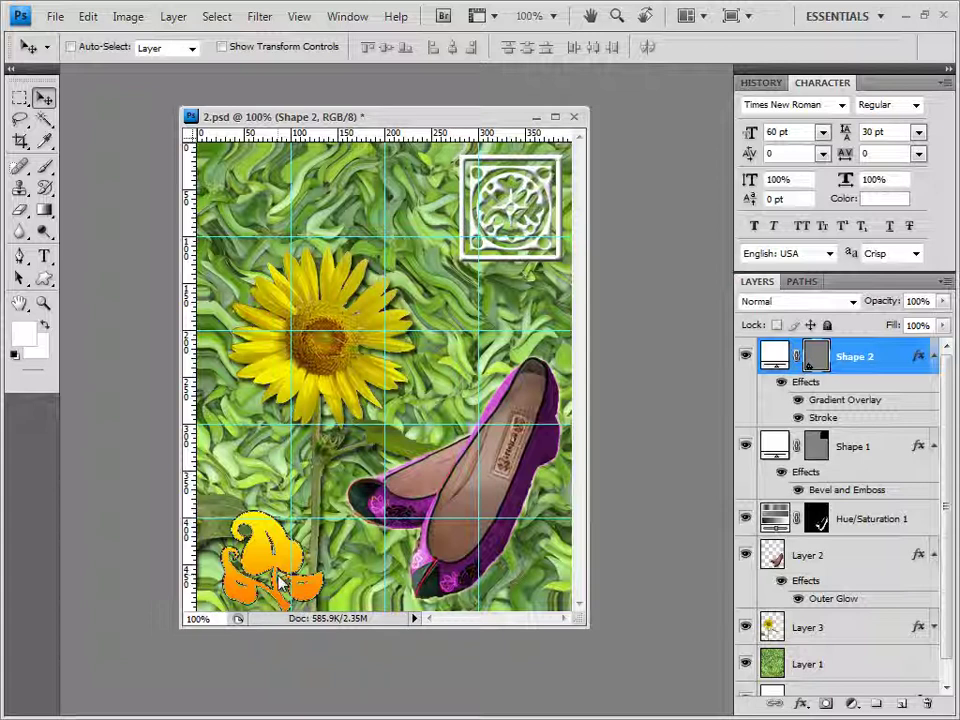
{"action": "key", "text": "ctrl+t"}
{"action": "left_click_drag", "start_coordinate": [322, 606], "coordinate": [337, 612]}
{"action": "key", "text": "Return"}
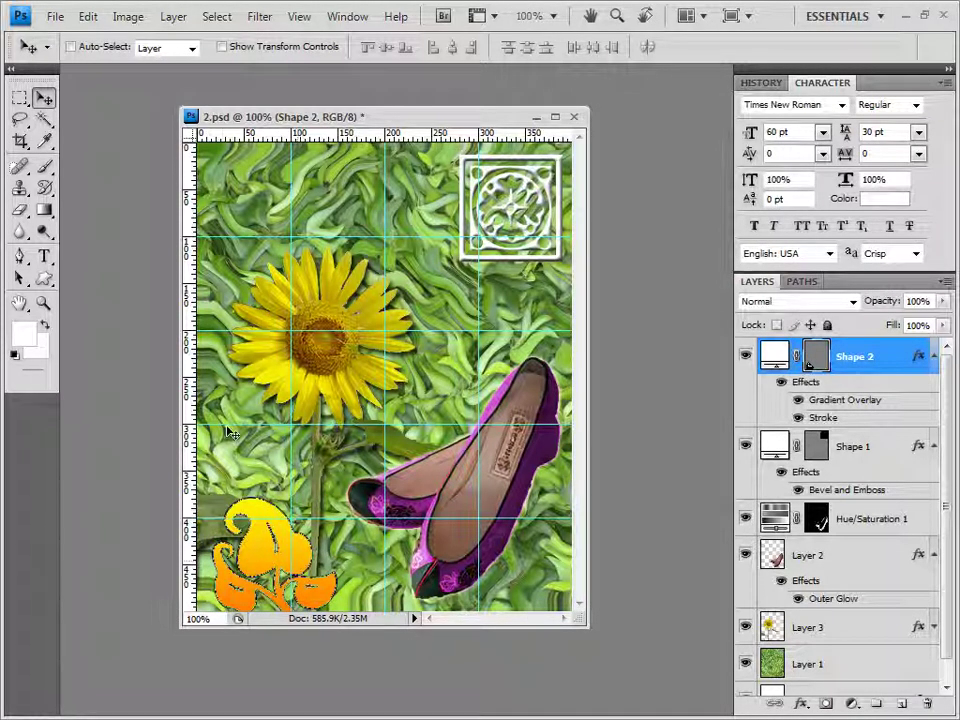
- Start a horizontal text line beside the sunflower's upper-left petals and set its font to 궁서
{"action": "left_click", "coordinate": [43, 256]}
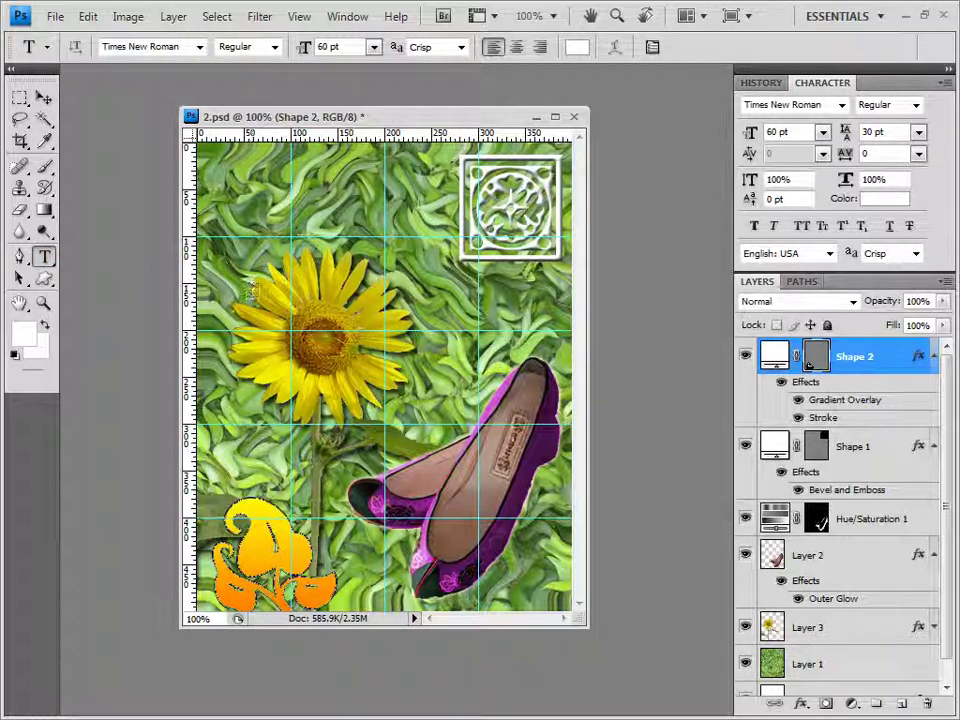
{"action": "left_click", "coordinate": [250, 292]}
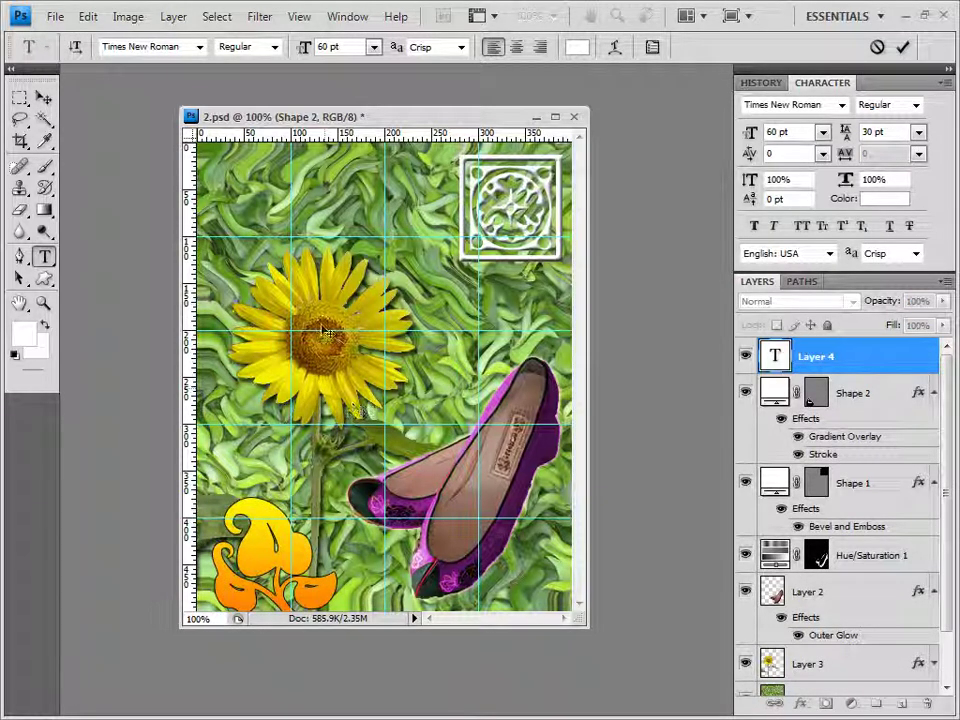
{"action": "left_click", "coordinate": [201, 47]}
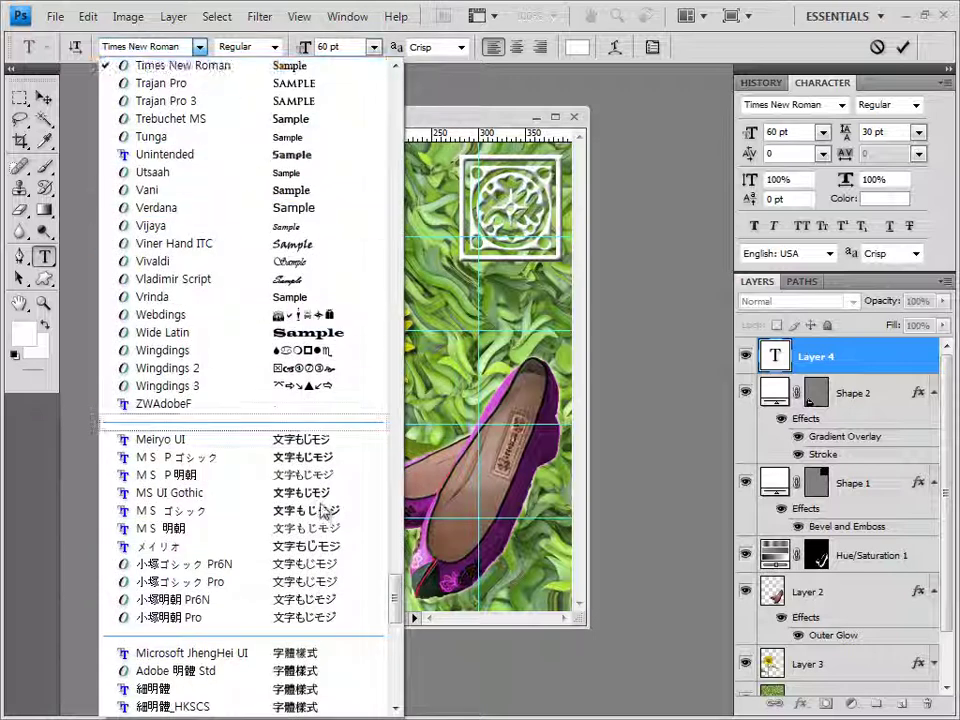
{"action": "left_click_drag", "start_coordinate": [396, 585], "coordinate": [400, 140]}
{"action": "left_click", "coordinate": [184, 279]}
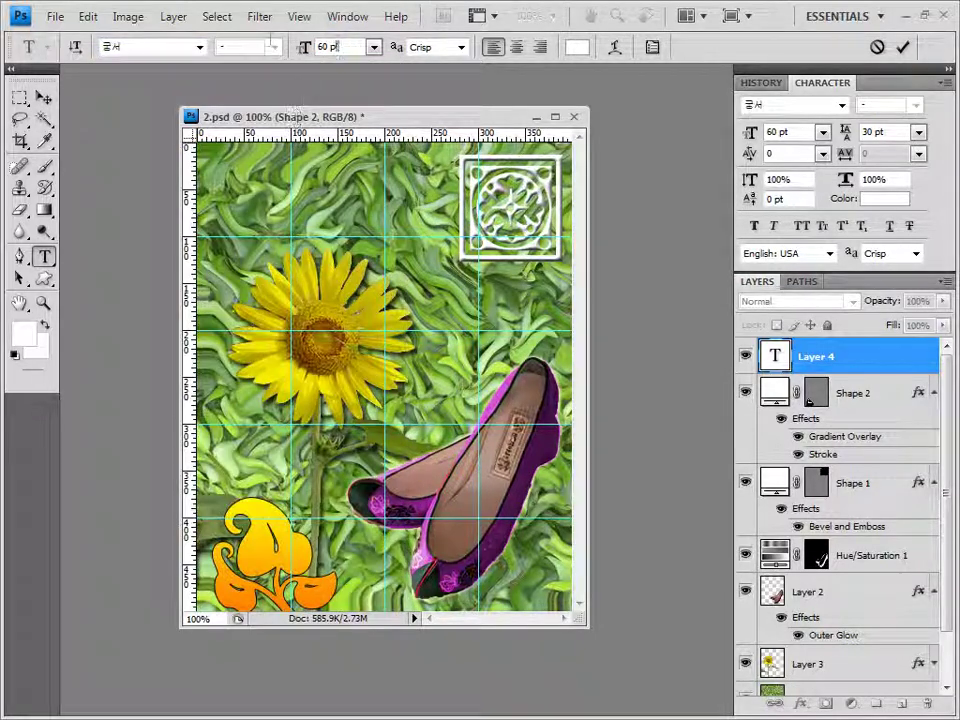
- Set the text size to 38 pt with white color and enter "옛정취를 느끼다" across the sunflower's upper petals
{"action": "key", "text": "Tab"}
{"action": "key", "text": "Tab"}
{"action": "type", "text": "3"}
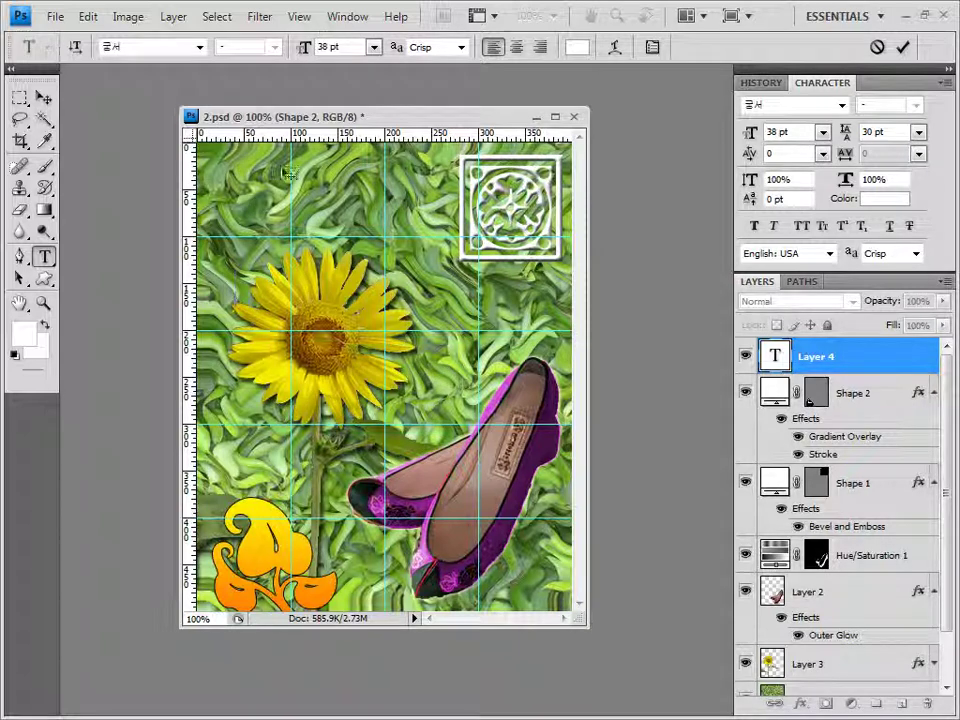
{"action": "left_click", "coordinate": [577, 47]}
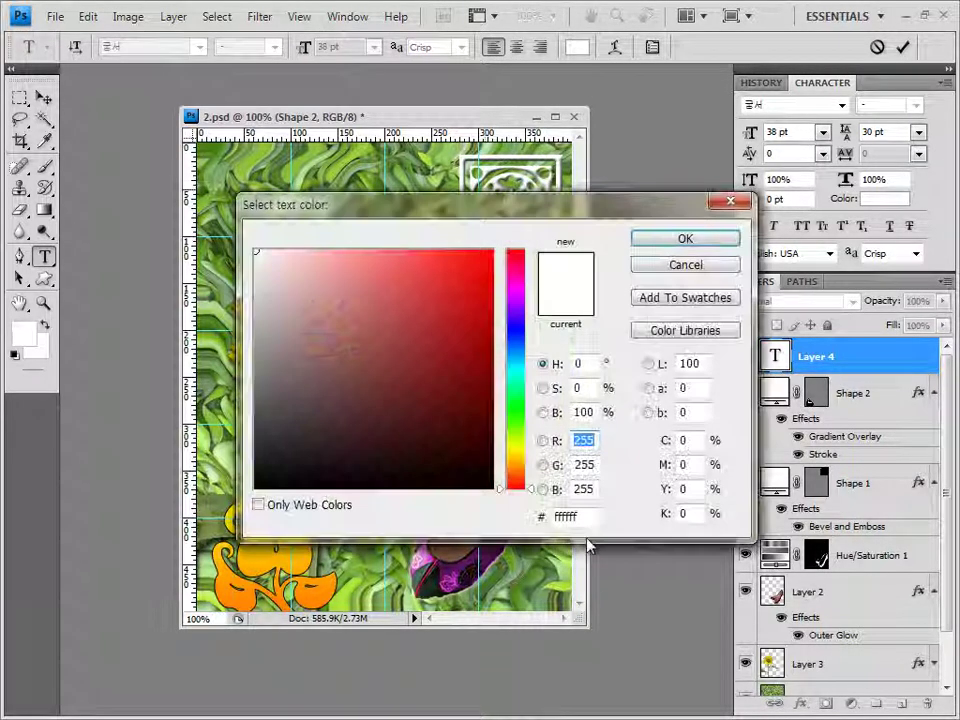
{"action": "left_click", "coordinate": [686, 240]}
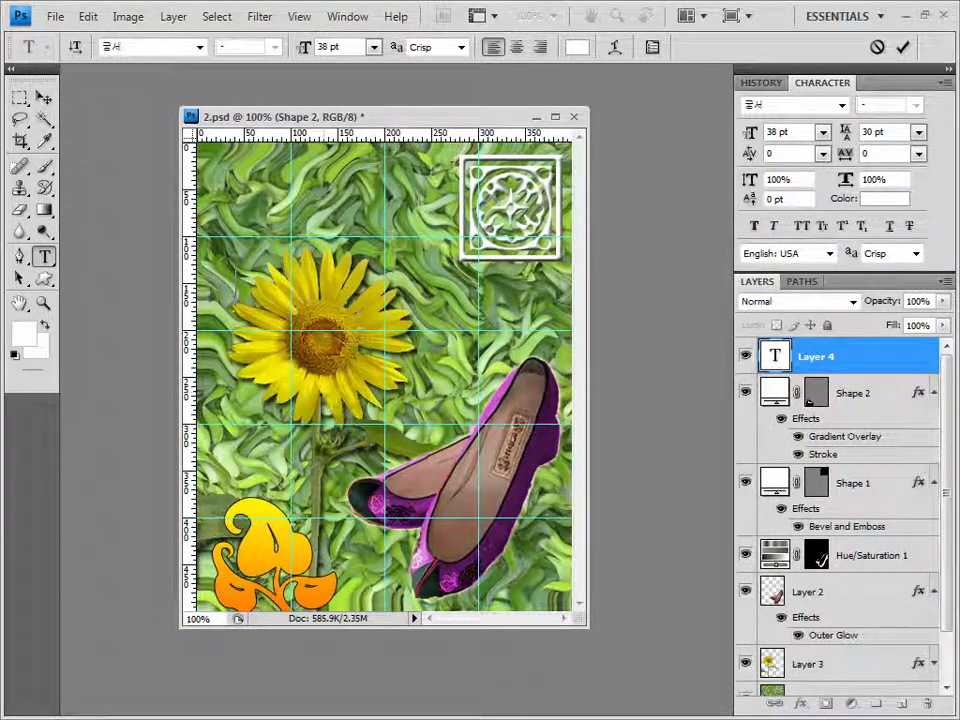
{"action": "type", "text": "옛정취를 느끼다"}
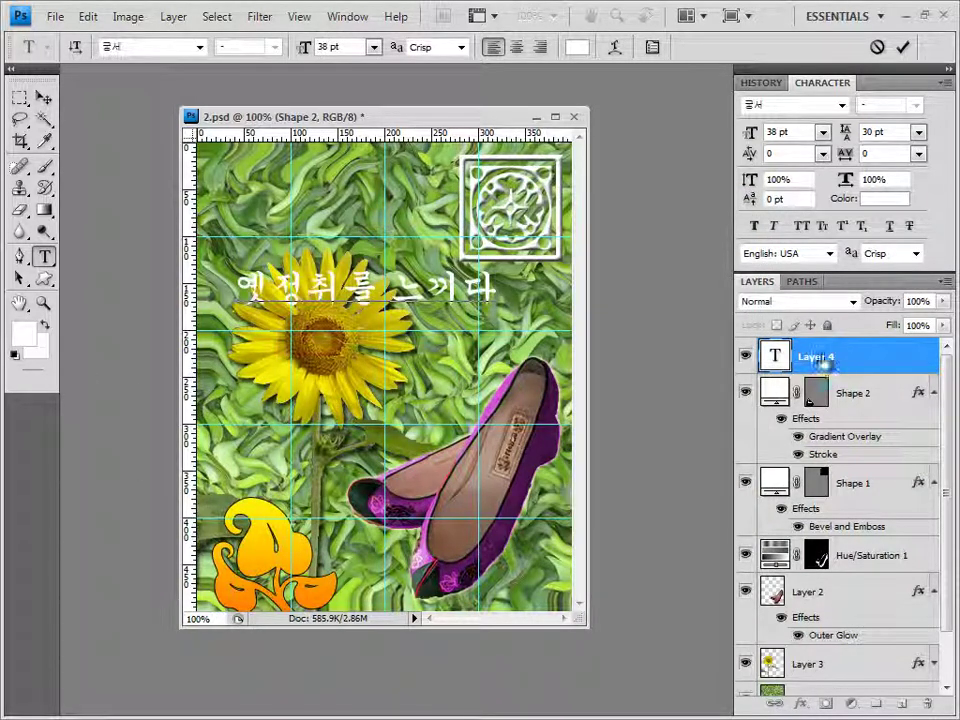
{"action": "left_click", "coordinate": [840, 358]}
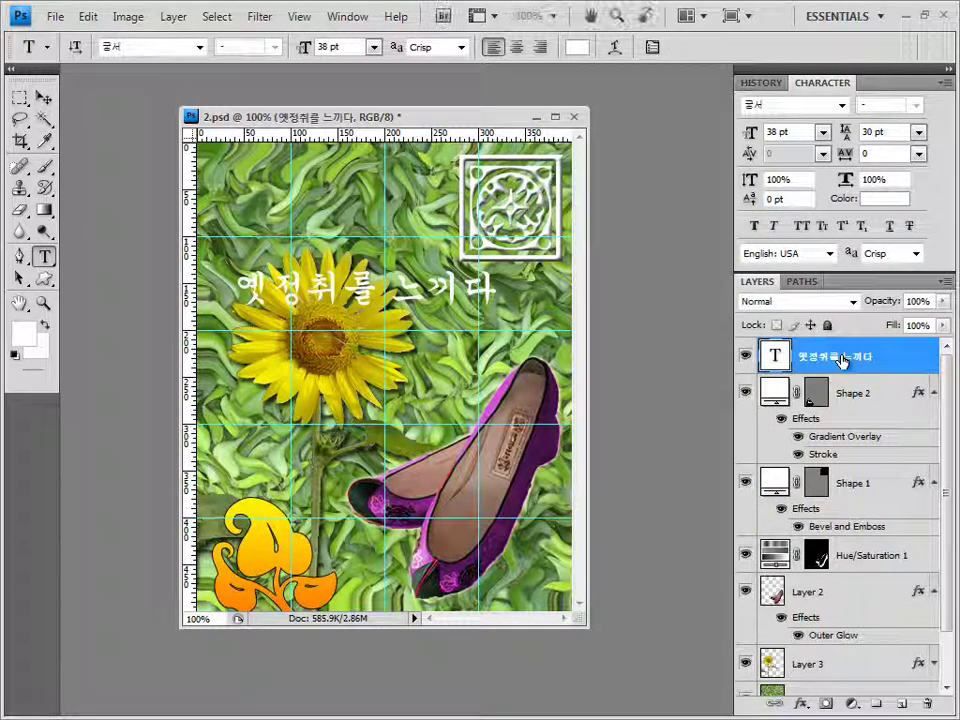
- Add a 3 px outside Stroke with a linear gradient fill to the 옛정취를 느끼다 text layer
{"action": "left_click", "coordinate": [803, 704]}
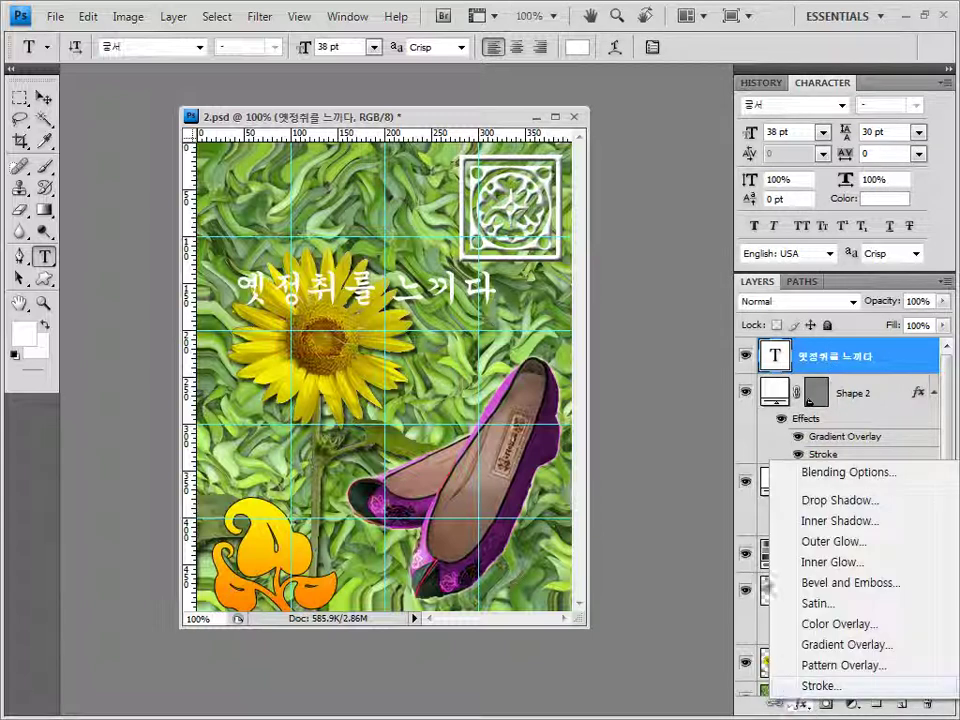
{"action": "left_click", "coordinate": [578, 457]}
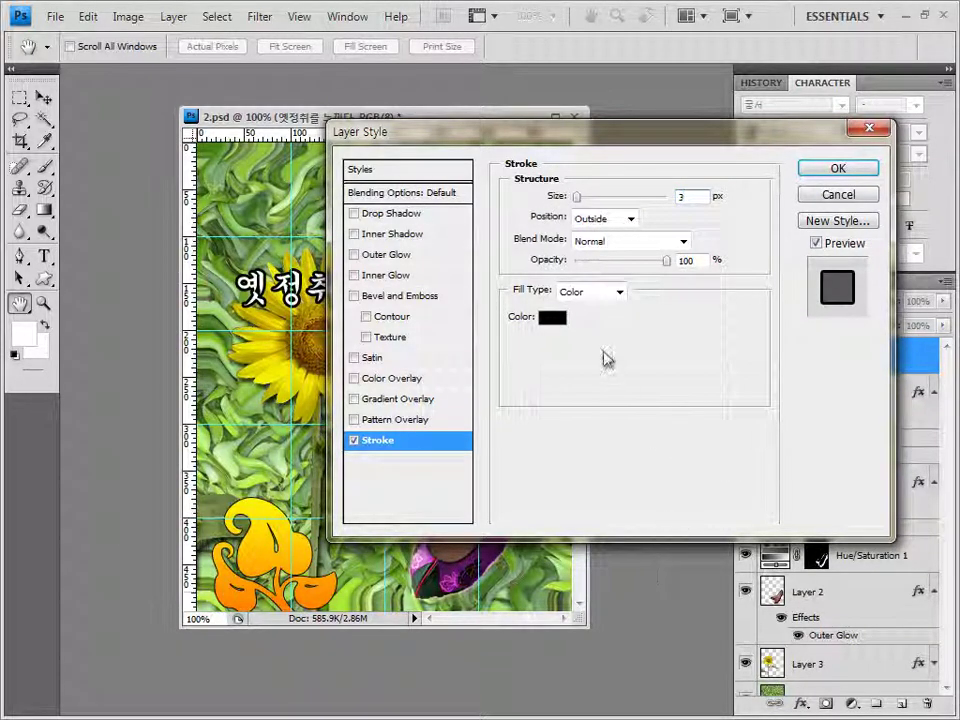
{"action": "left_click", "coordinate": [616, 291]}
{"action": "left_click", "coordinate": [590, 326]}
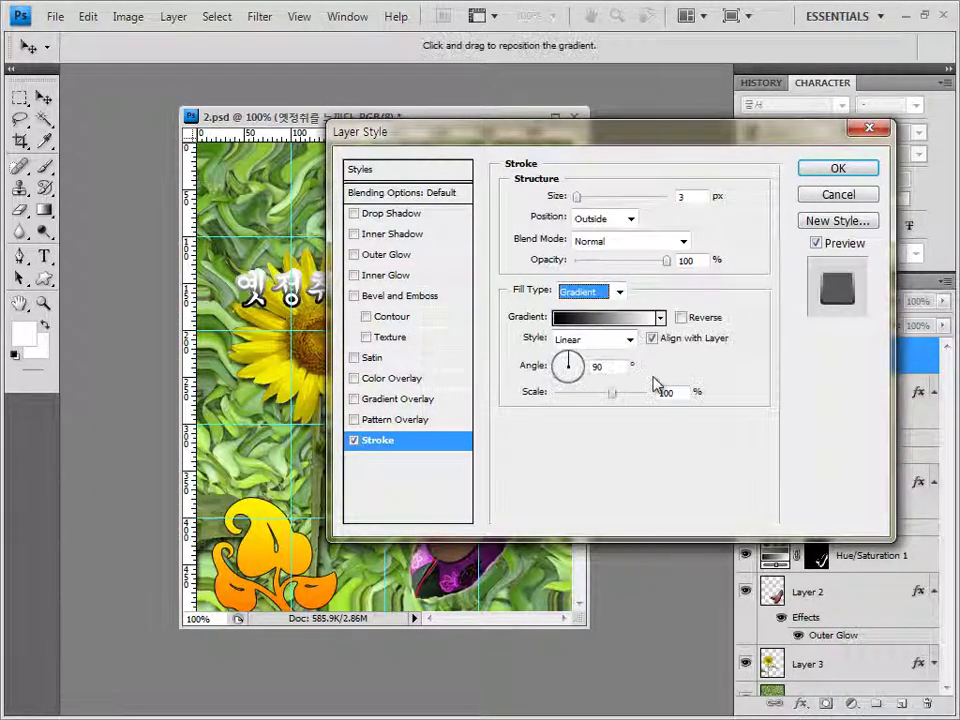
- Set the starting color stop of the text stroke's gradient to #663300
{"action": "left_click", "coordinate": [596, 316]}
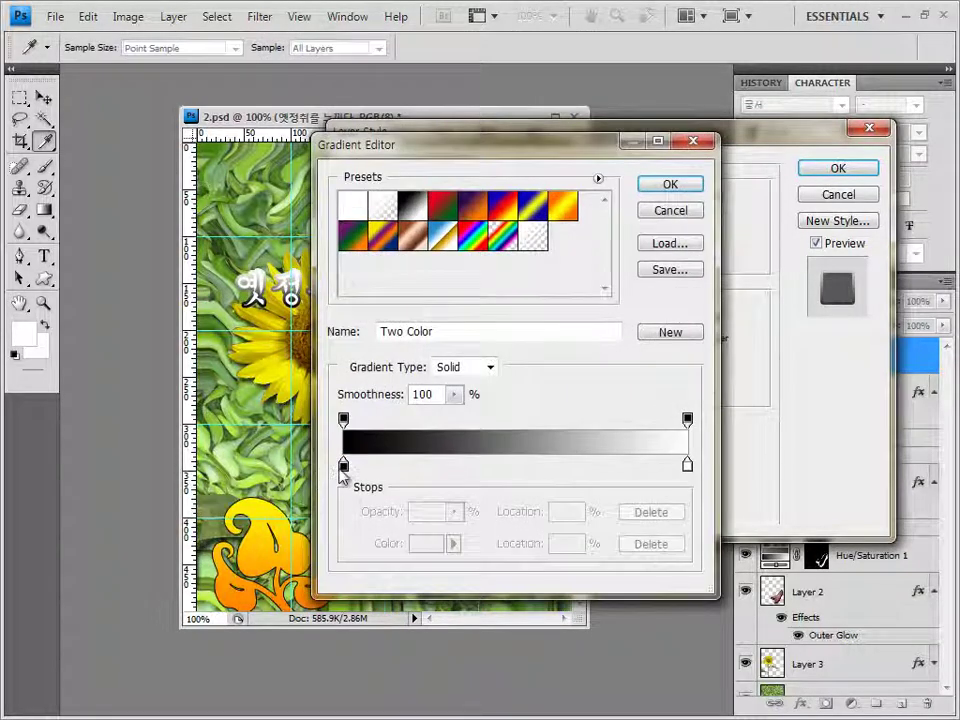
{"action": "double_click", "coordinate": [343, 466]}
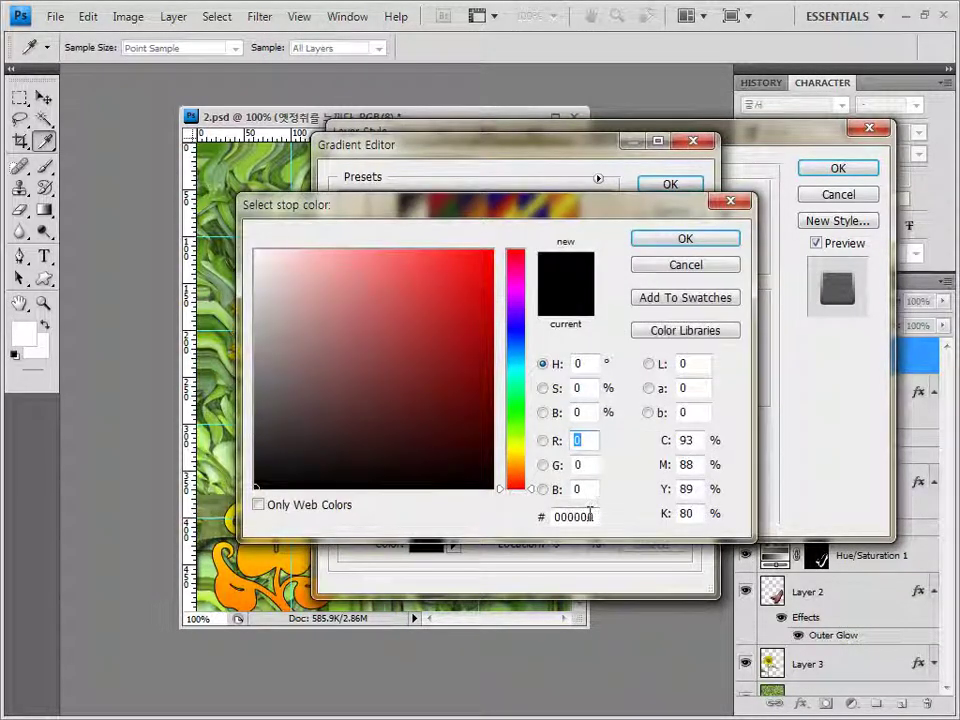
{"action": "left_click_drag", "start_coordinate": [578, 517], "coordinate": [596, 517]}
{"action": "type", "text": "663300"}
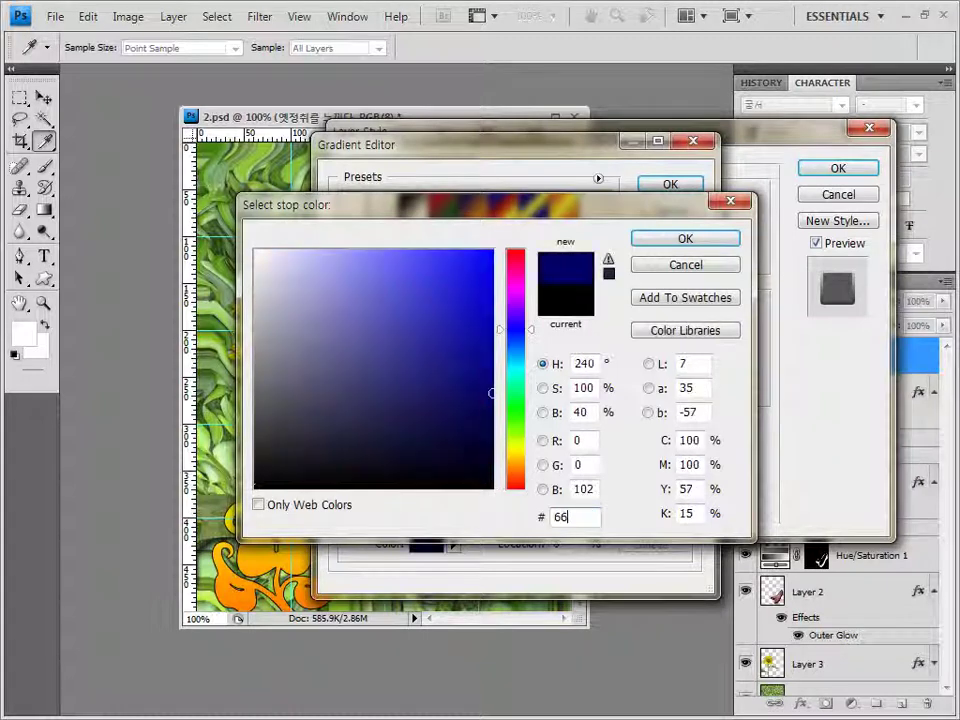
{"action": "key", "text": "Return"}
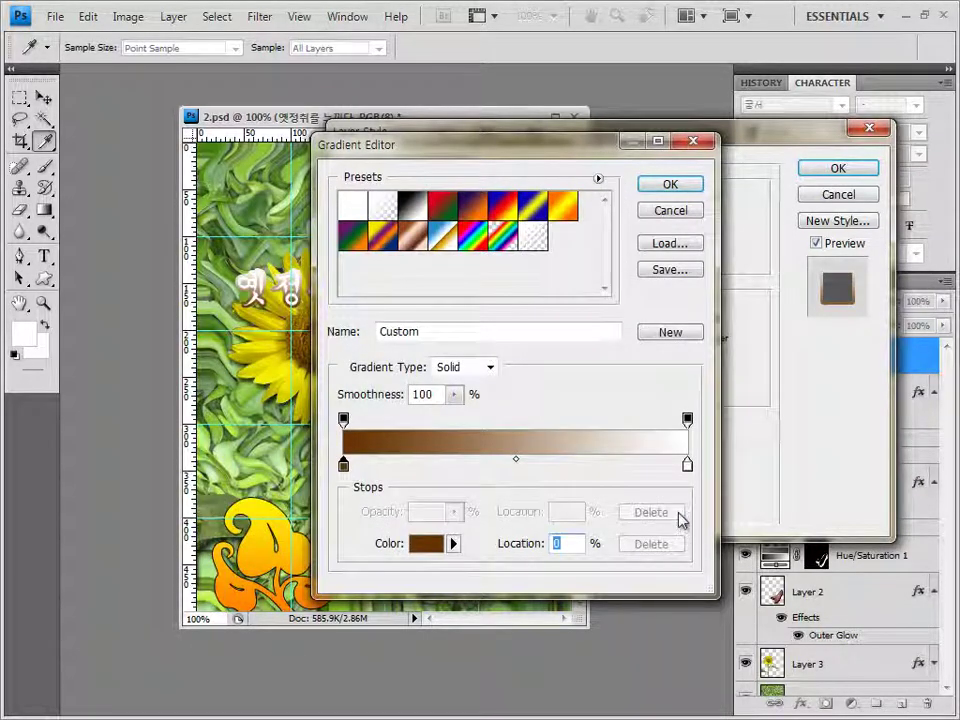
- Set the stroke gradient's end color stop to #a0865a and apply the Stroke style to the 옛정취를 느끼다 text
{"action": "double_click", "coordinate": [687, 464]}
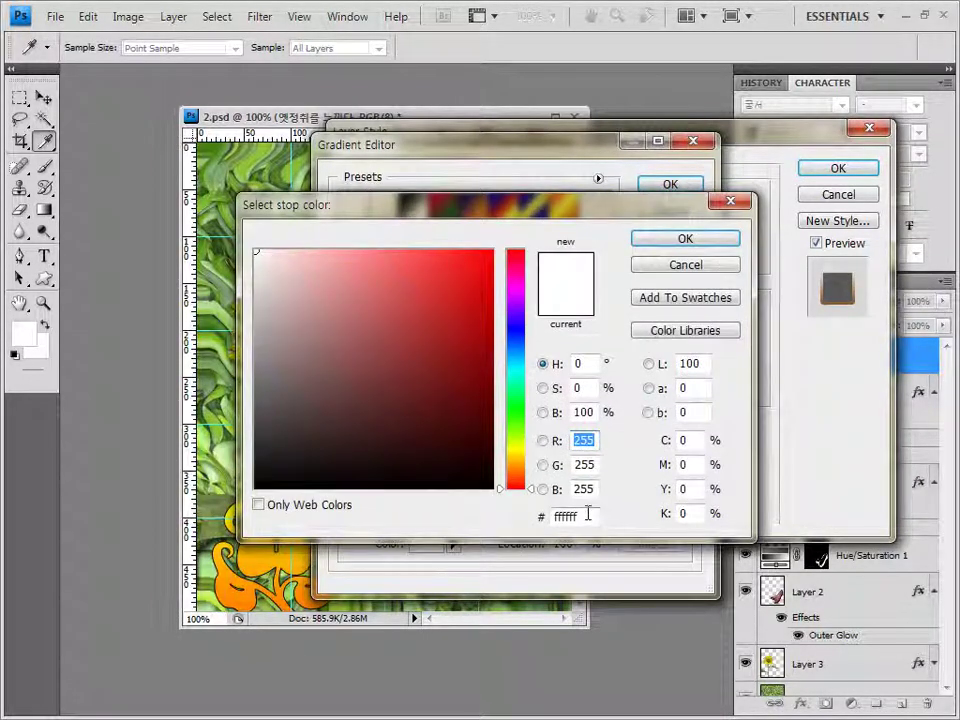
{"action": "double_click", "coordinate": [589, 515]}
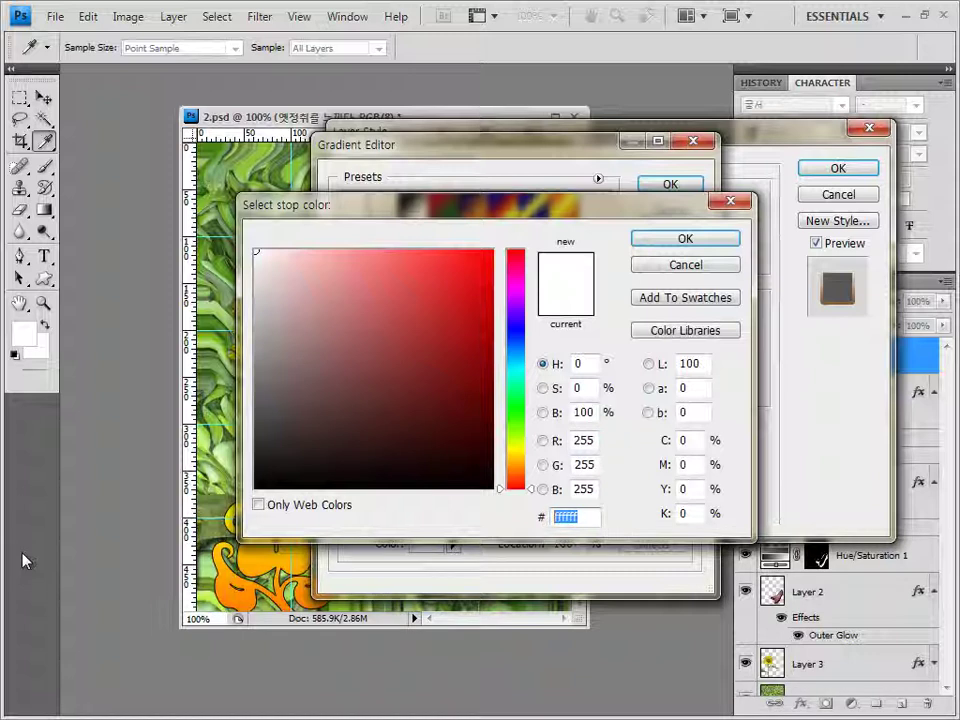
{"action": "type", "text": "a086"}
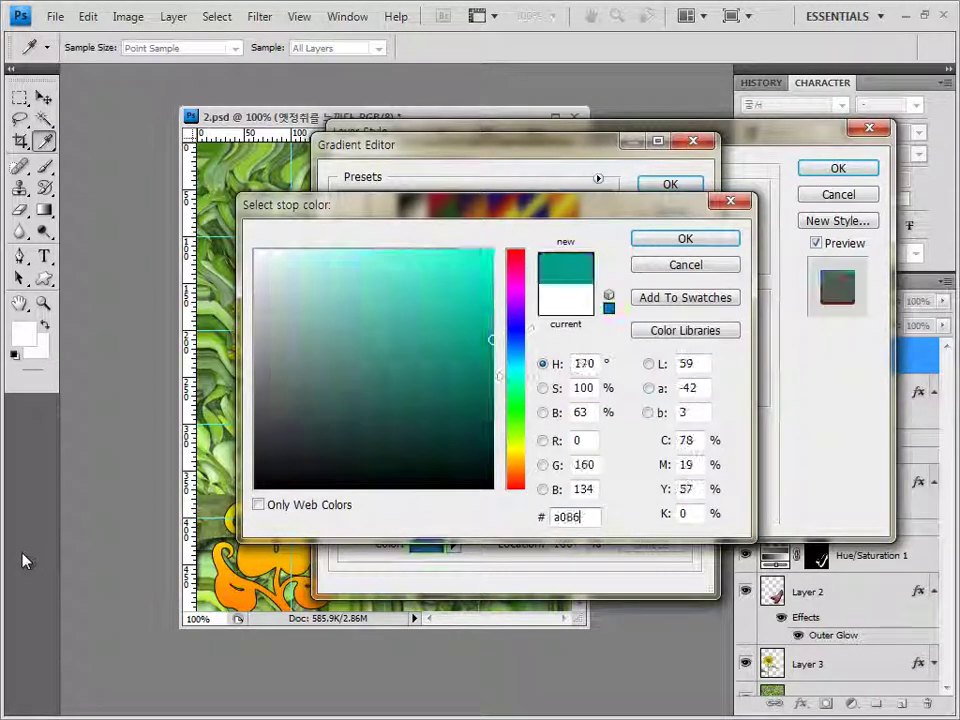
{"action": "type", "text": "5a"}
{"action": "key", "text": "Return"}
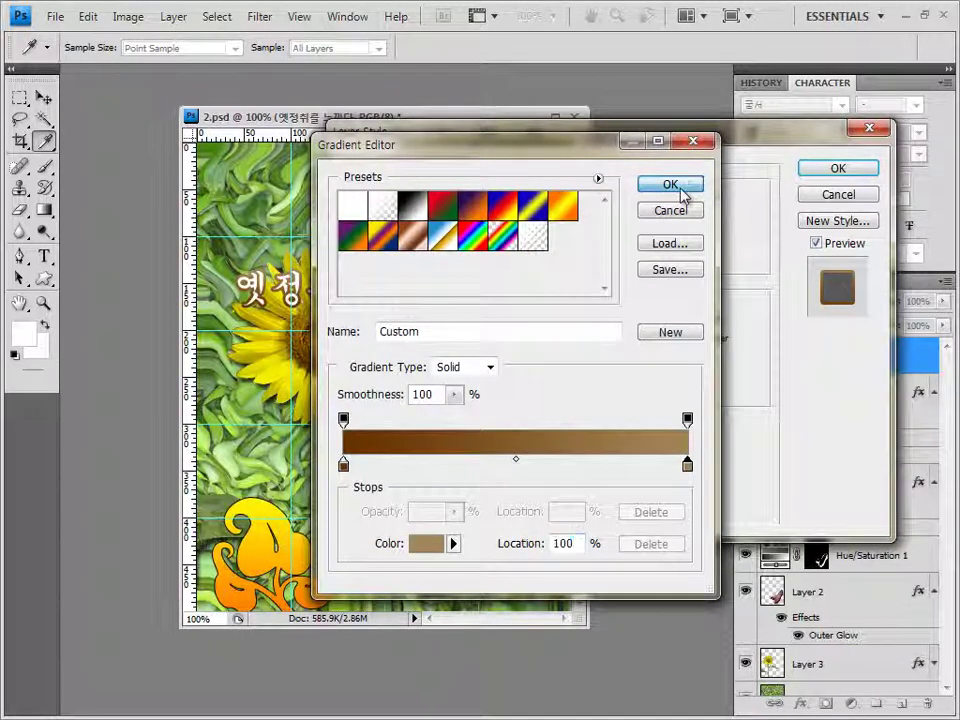
{"action": "left_click", "coordinate": [670, 184]}
{"action": "mouse_move", "coordinate": [700, 121]}
{"action": "left_mouse_down"}
{"action": "mouse_move", "coordinate": [777, 121]}
{"action": "mouse_move", "coordinate": [841, 211]}
{"action": "mouse_move", "coordinate": [628, 313]}
{"action": "mouse_move", "coordinate": [625, 367]}
{"action": "left_mouse_up"}
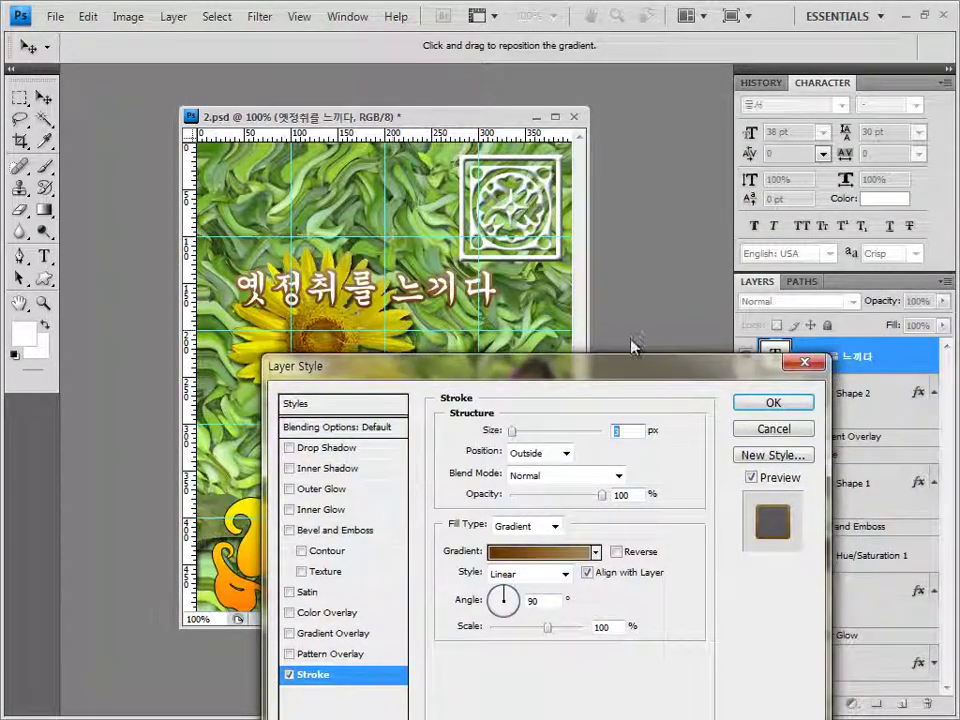
{"action": "left_click", "coordinate": [783, 401]}
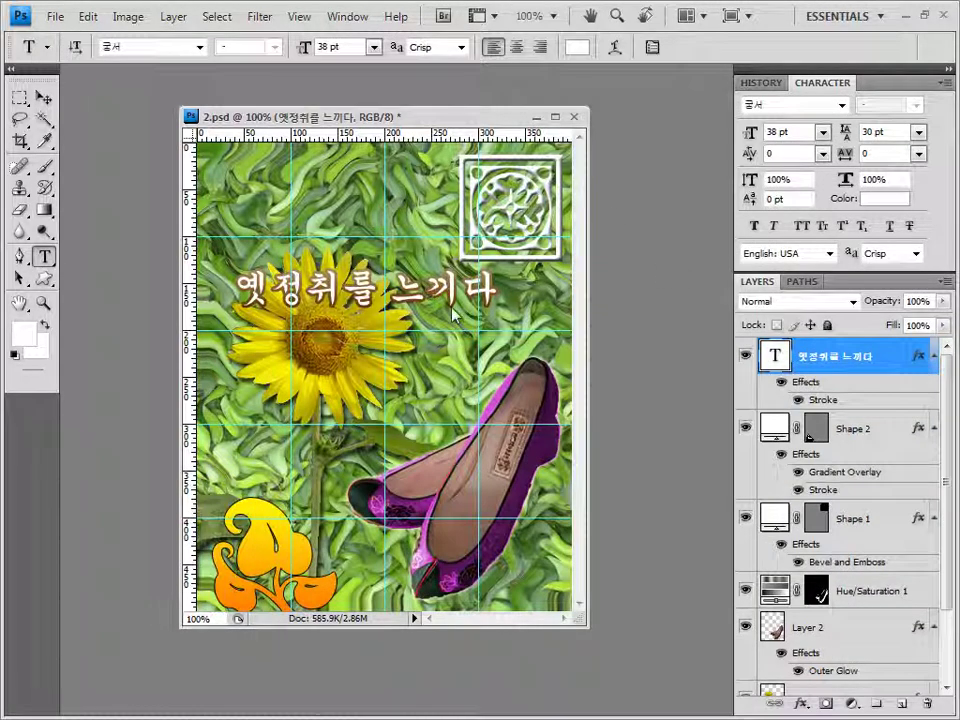
- Warp the 옛정취를 느끼다 text with a horizontal Arc at 40% bend and move it slightly down over the sunflower's upper petals
{"action": "left_click", "coordinate": [616, 47]}
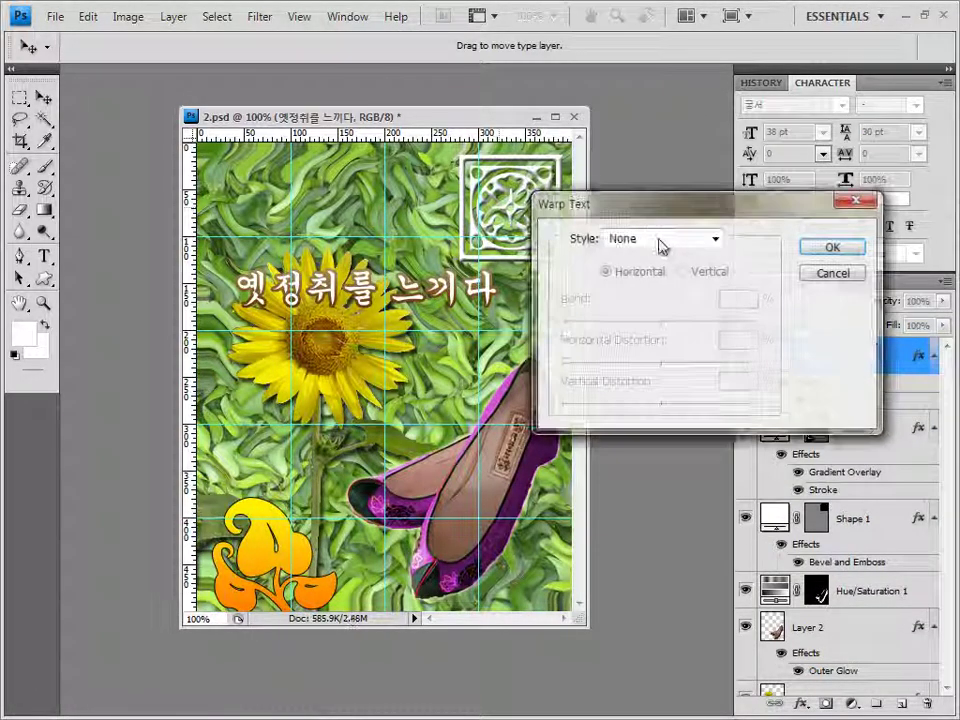
{"action": "left_click", "coordinate": [662, 242]}
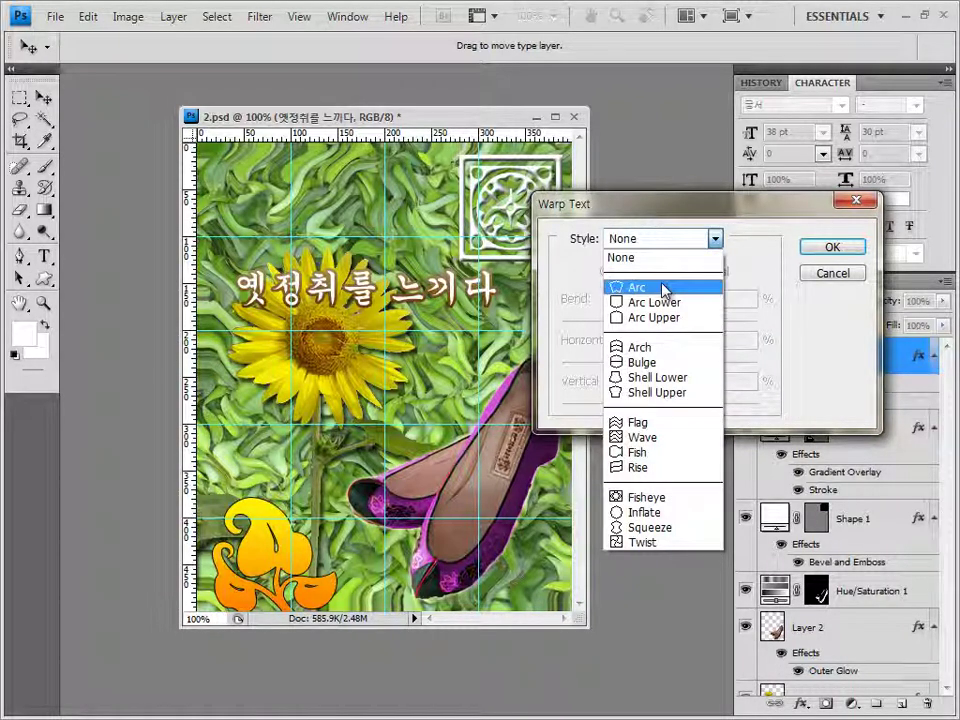
{"action": "left_click", "coordinate": [665, 290]}
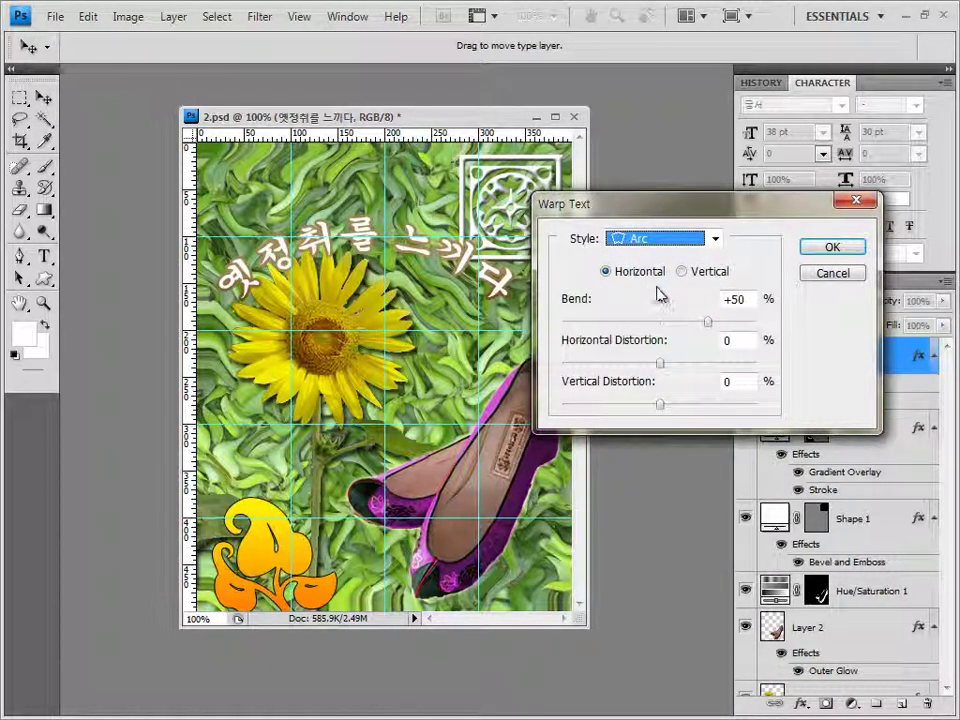
{"action": "left_click", "coordinate": [600, 299]}
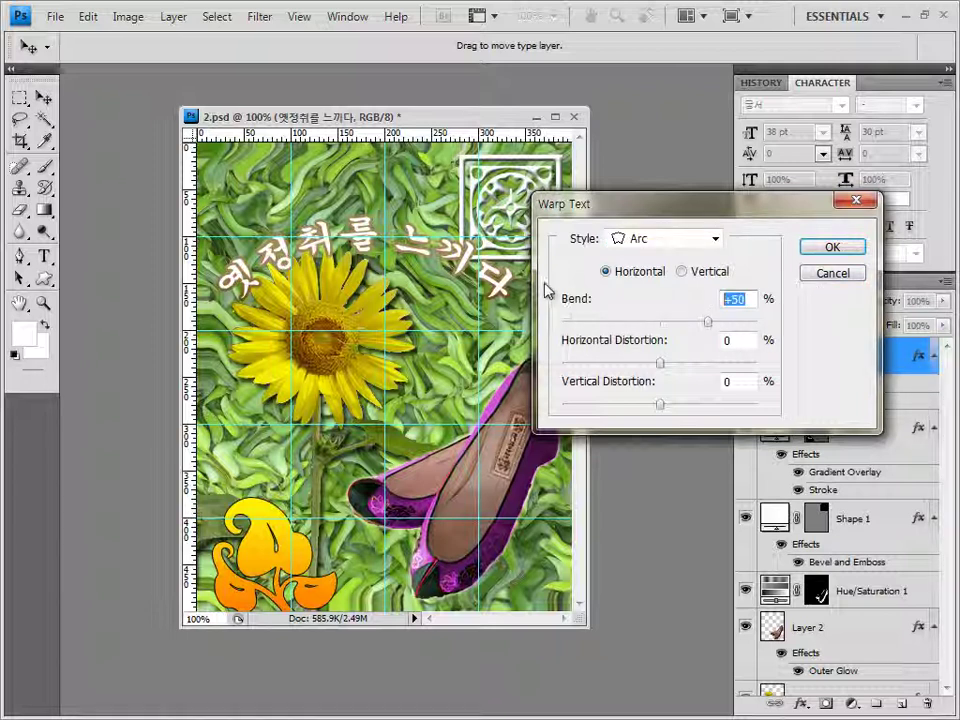
{"action": "type", "text": "40"}
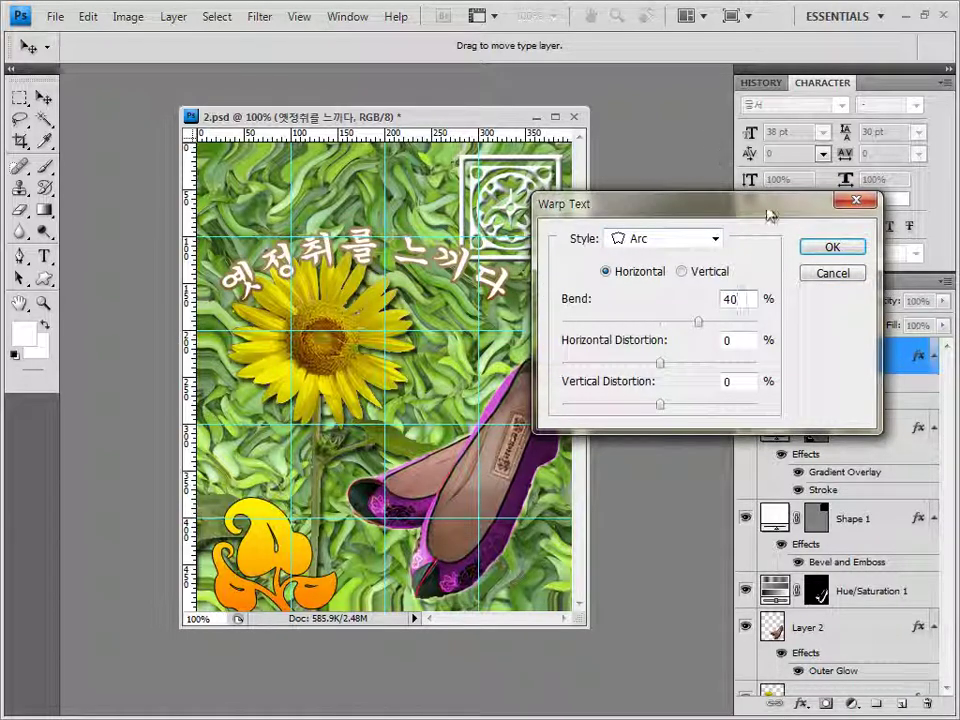
{"action": "left_click", "coordinate": [832, 246]}
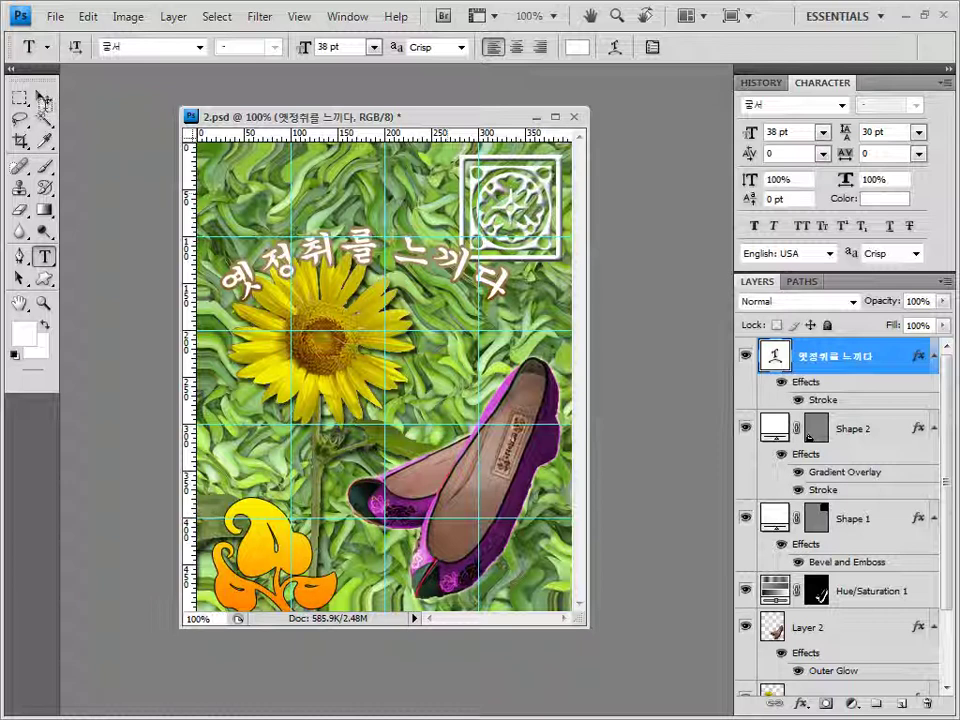
{"action": "left_click", "coordinate": [44, 97]}
{"action": "left_click_drag", "start_coordinate": [349, 258], "coordinate": [362, 296]}
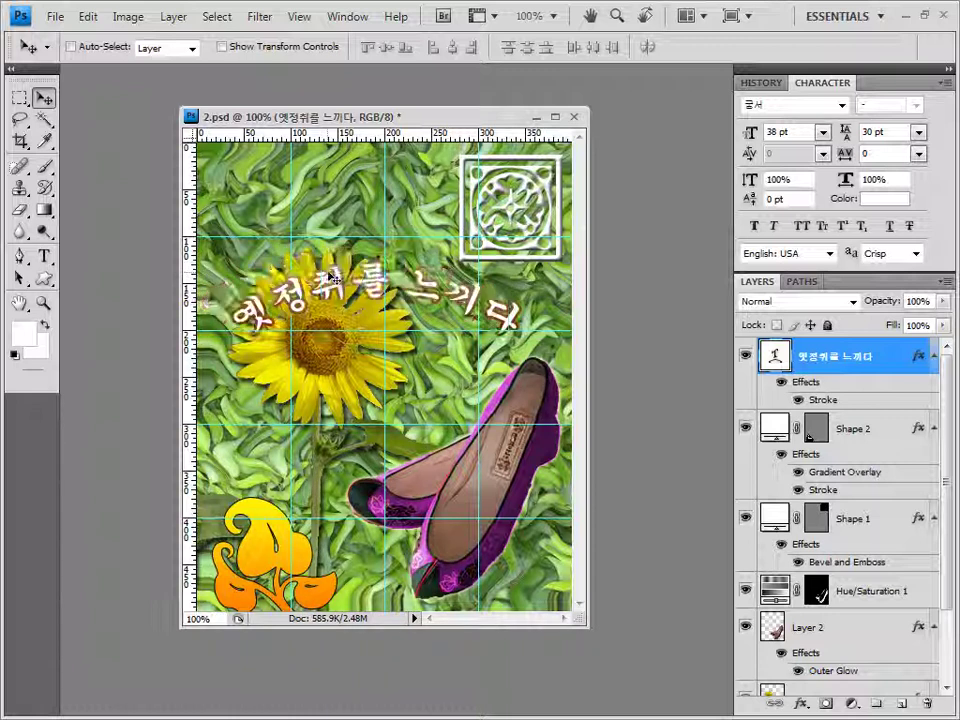
- Save the changes to 2.psd with its current format options and clear all guides from the canvas
{"action": "left_click", "coordinate": [55, 16]}
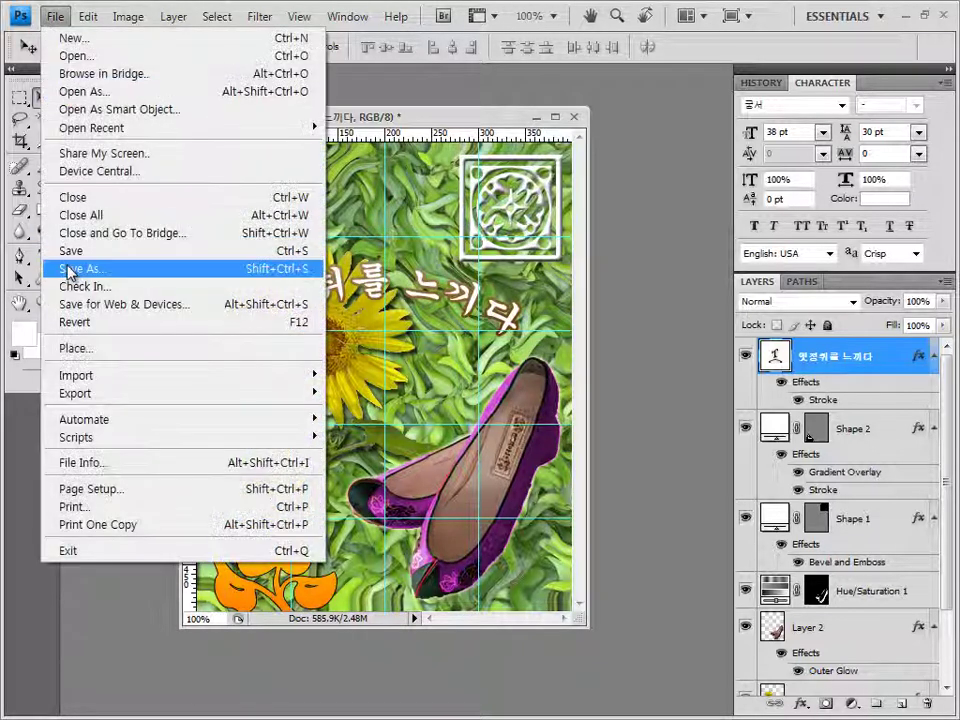
{"action": "left_click", "coordinate": [60, 249]}
{"action": "left_click", "coordinate": [686, 226]}
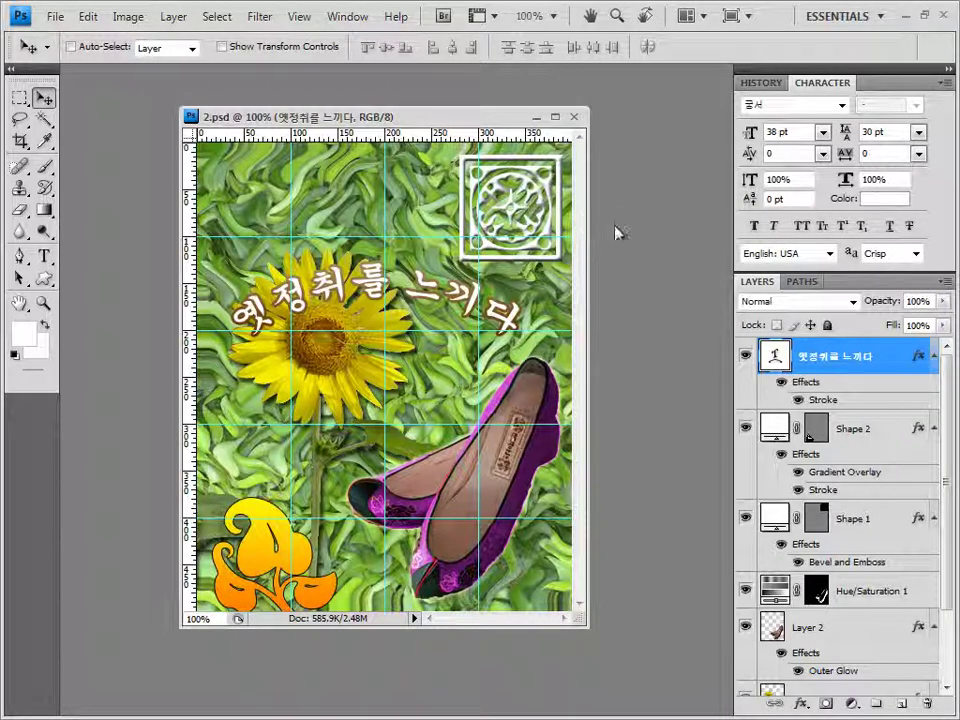
{"action": "left_click", "coordinate": [300, 17]}
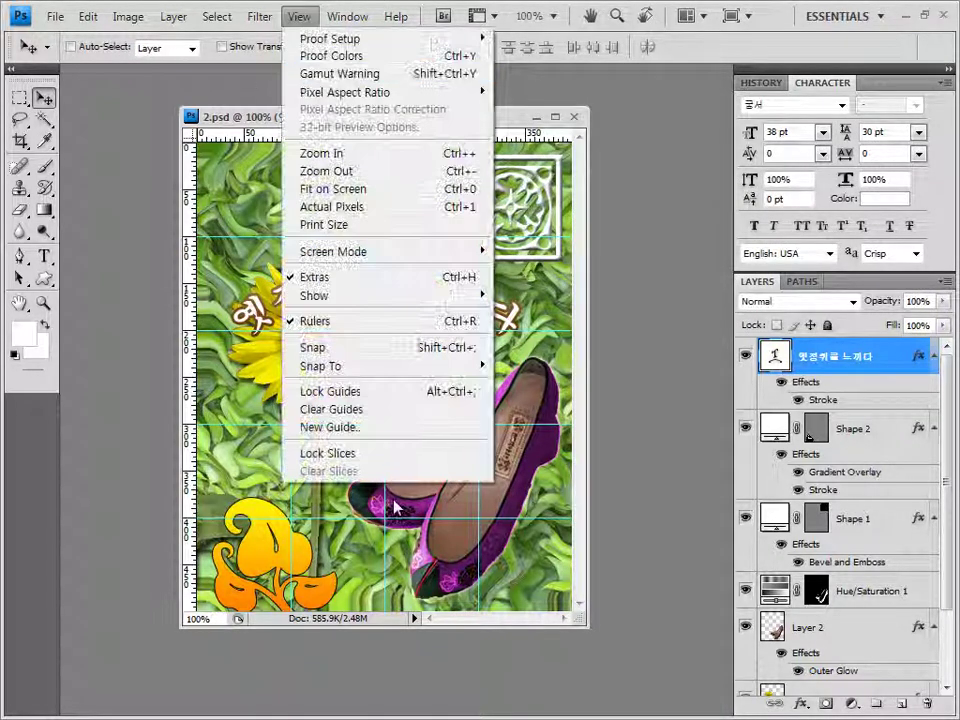
{"action": "left_click", "coordinate": [381, 411]}
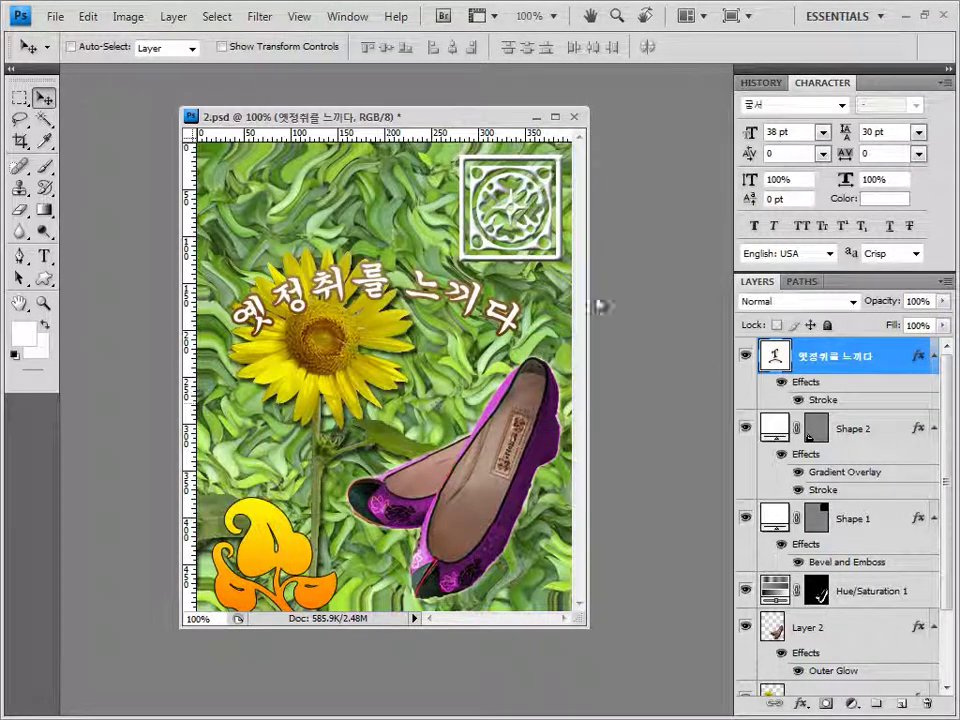
- Save a JPEG copy in the GTQ folder at quality 8, named with the examinee number and name followed by -2
{"action": "left_click", "coordinate": [55, 17]}
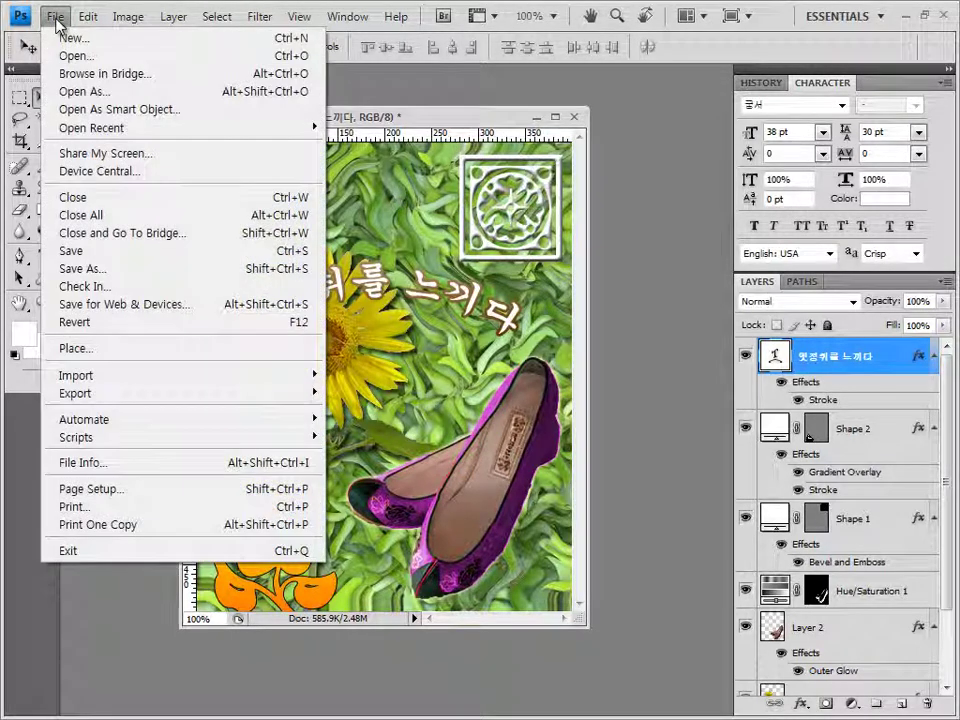
{"action": "left_click", "coordinate": [101, 268]}
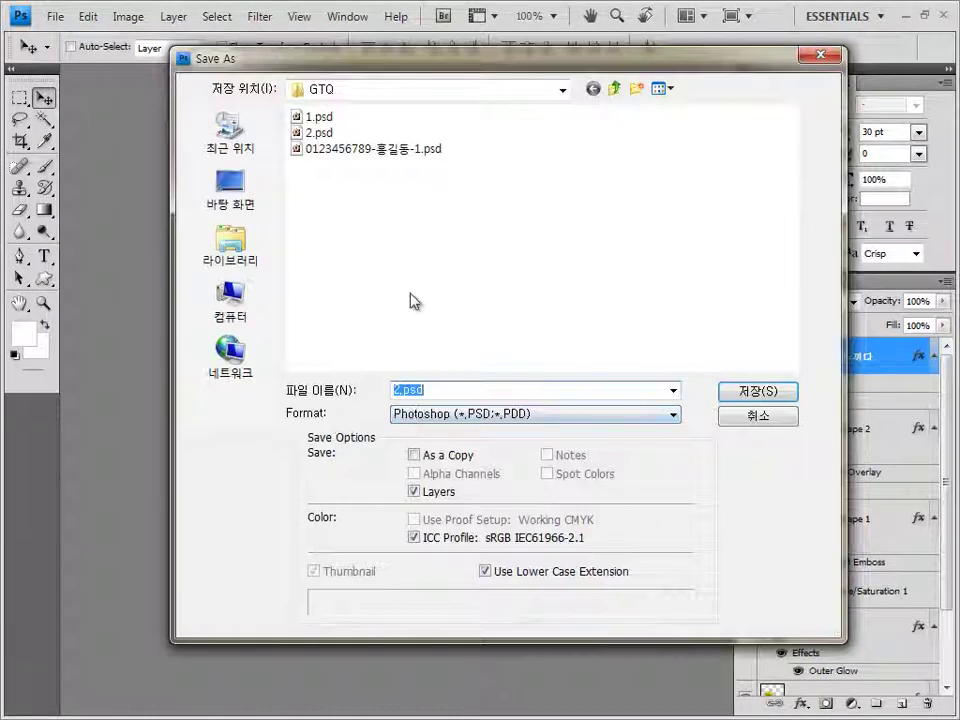
{"action": "left_click", "coordinate": [500, 414]}
{"action": "left_click", "coordinate": [485, 520]}
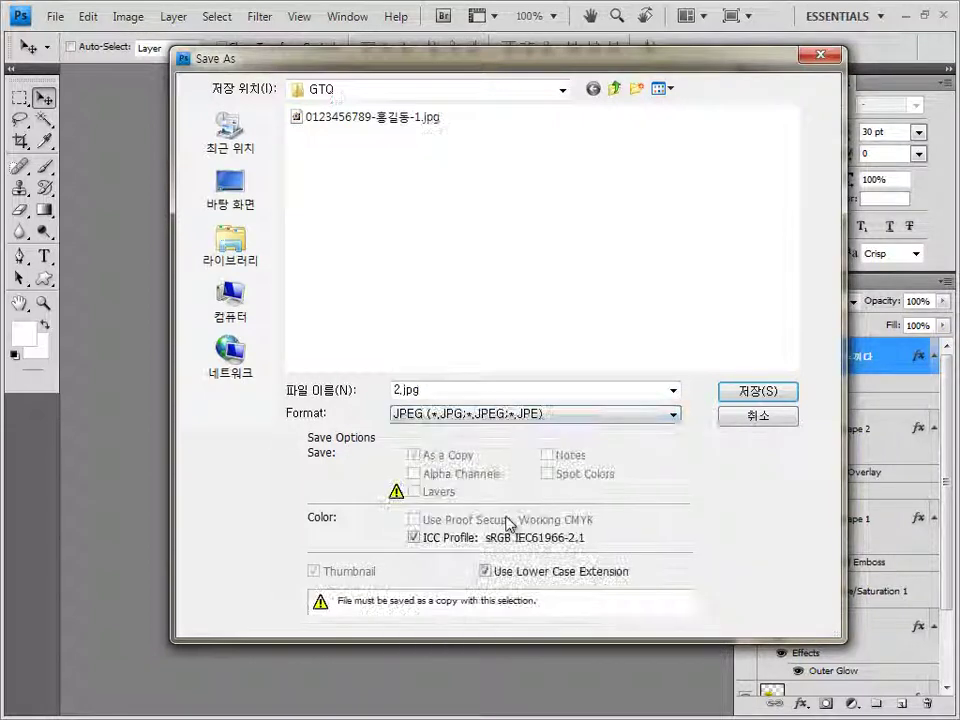
{"action": "left_click", "coordinate": [380, 117]}
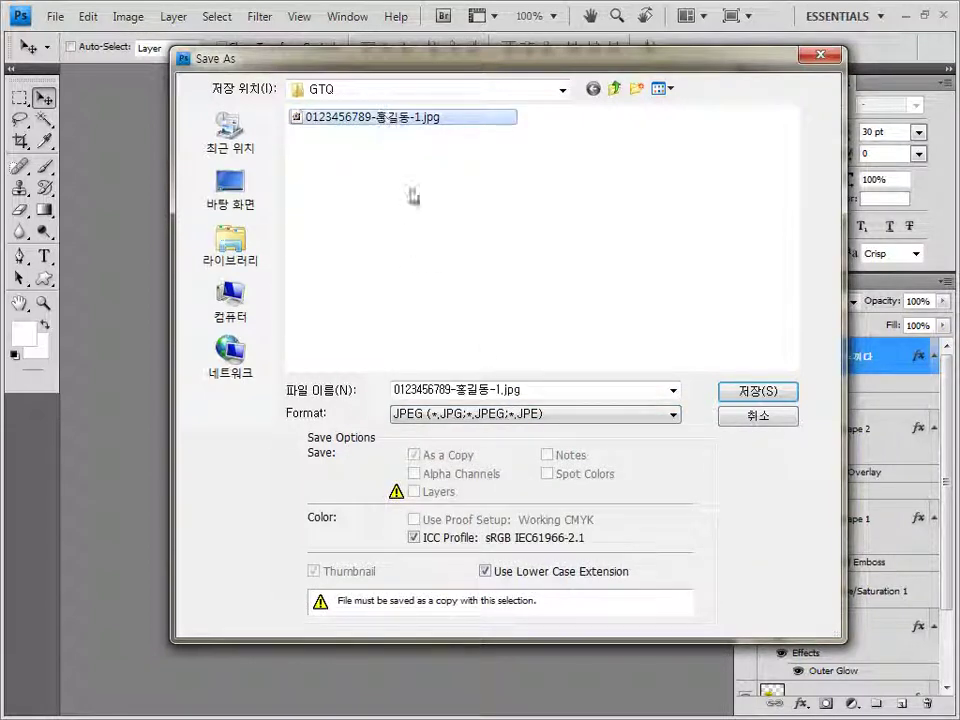
{"action": "left_click", "coordinate": [497, 390]}
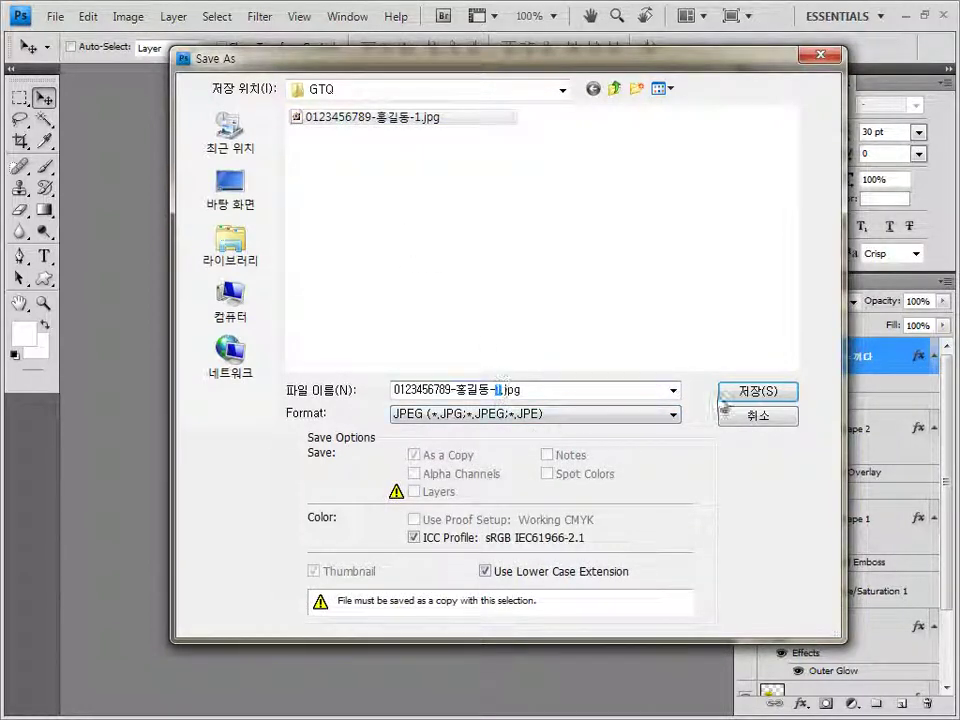
{"action": "type", "text": "2"}
{"action": "left_click", "coordinate": [770, 392]}
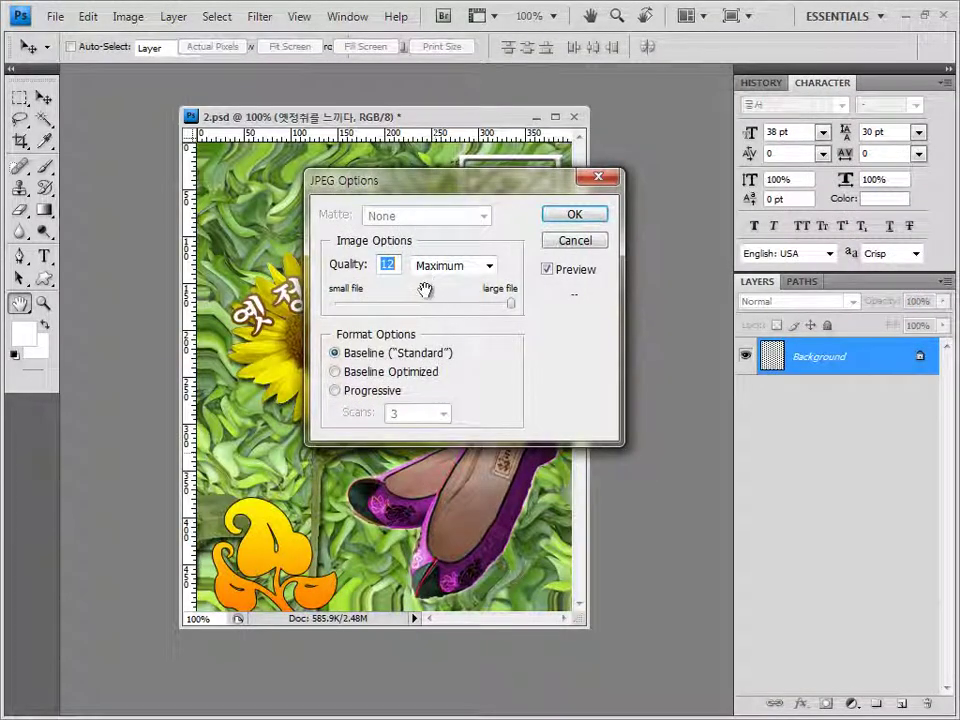
{"action": "type", "text": "8"}
{"action": "key", "text": "Return"}
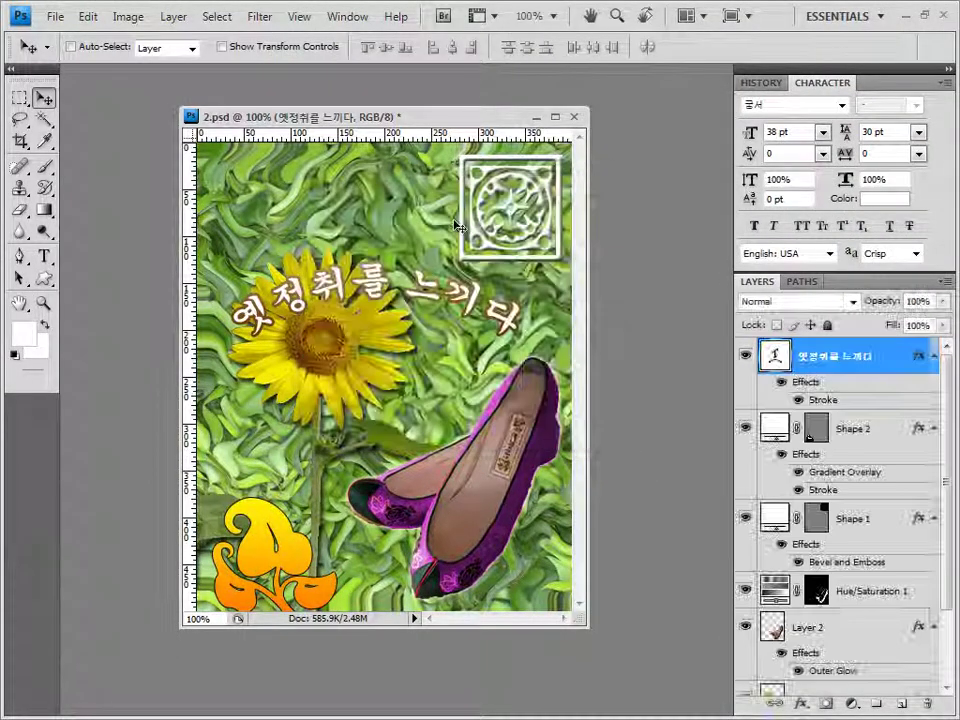
- Resize the image to 40 × 50 pixels with proportions constrained
{"action": "left_click", "coordinate": [140, 27]}
{"action": "left_click", "coordinate": [160, 153]}
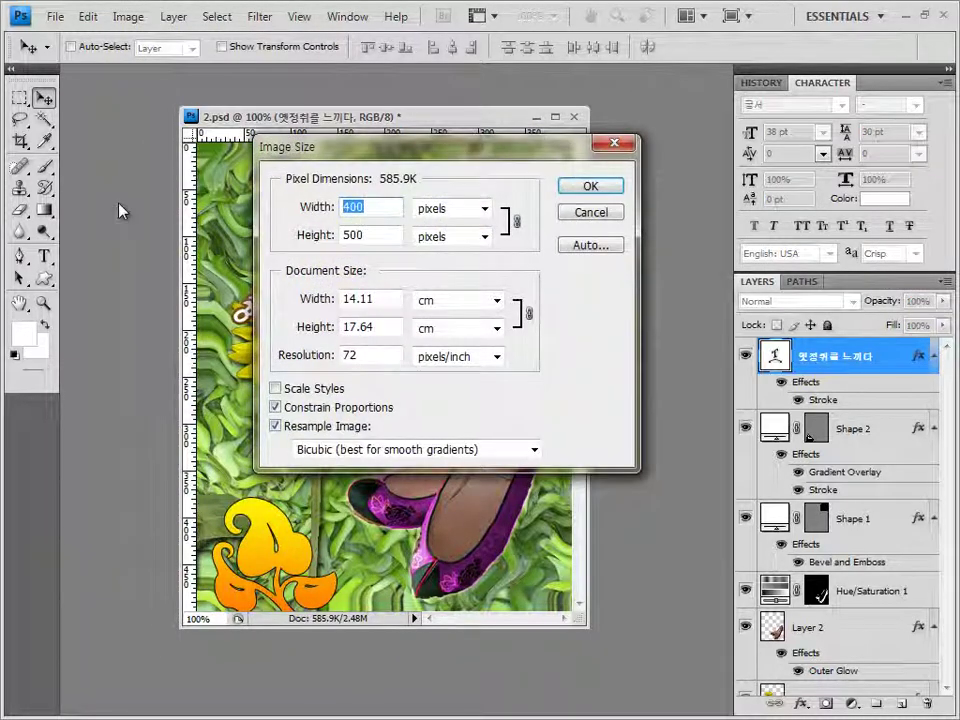
{"action": "type", "text": "40"}
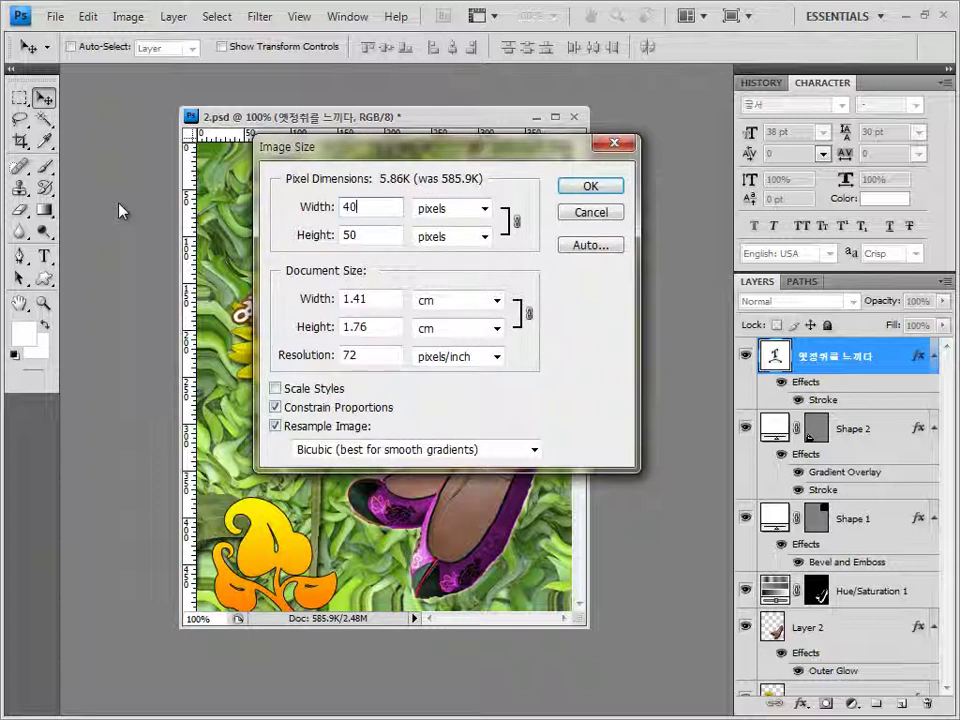
{"action": "left_click", "coordinate": [591, 187]}
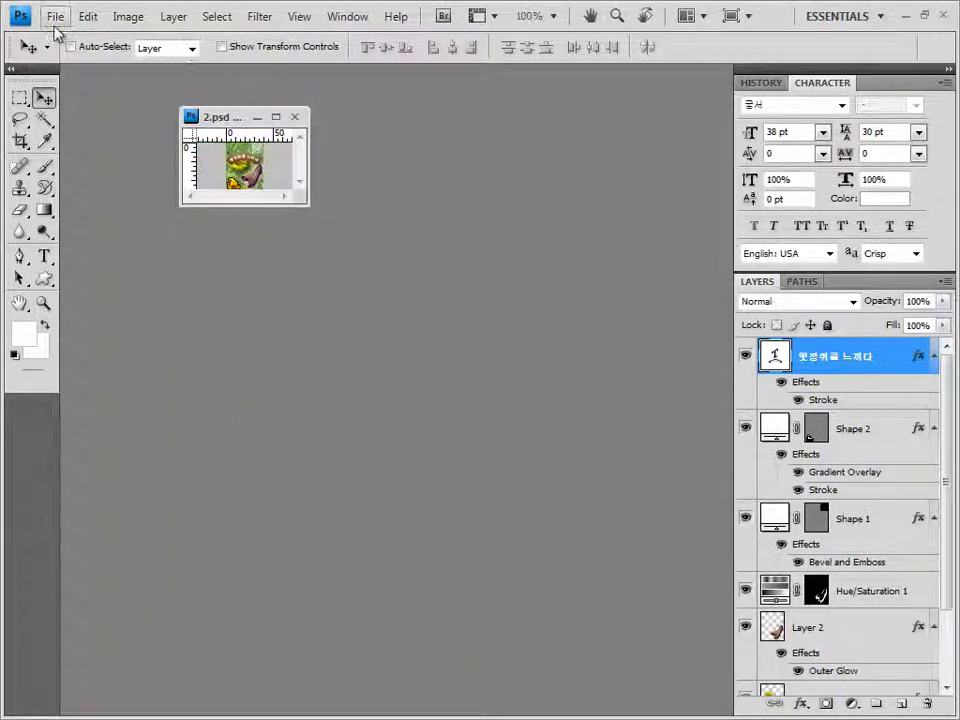
- Save the reduced image as a PSD in the GTQ folder, named with the examinee number and name plus -2, and close it
{"action": "left_click", "coordinate": [54, 18]}
{"action": "left_click", "coordinate": [110, 270]}
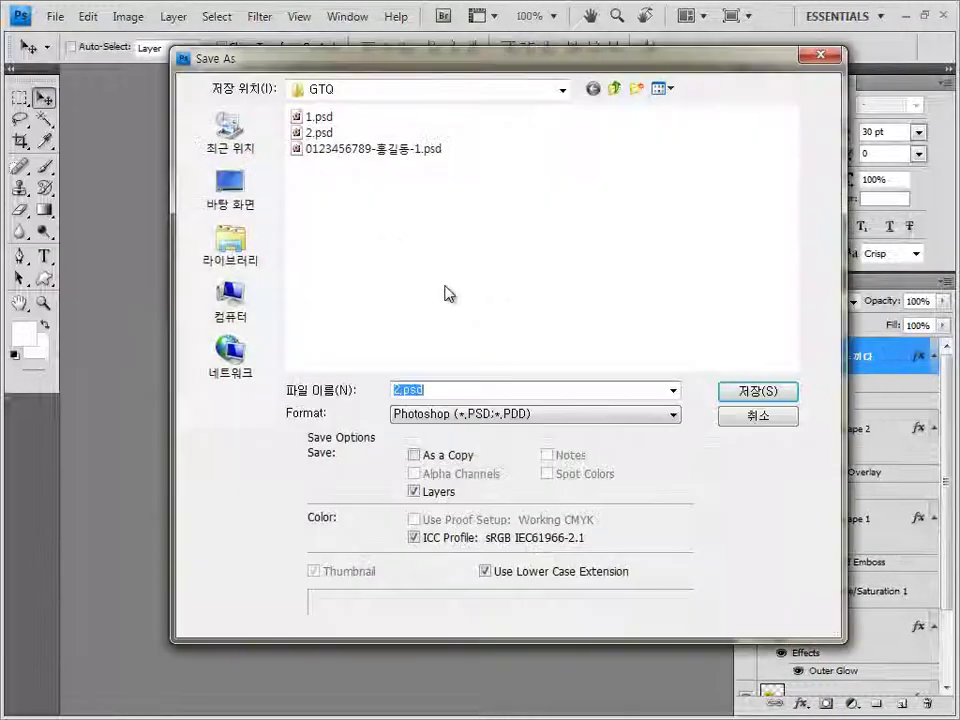
{"action": "left_click", "coordinate": [439, 150]}
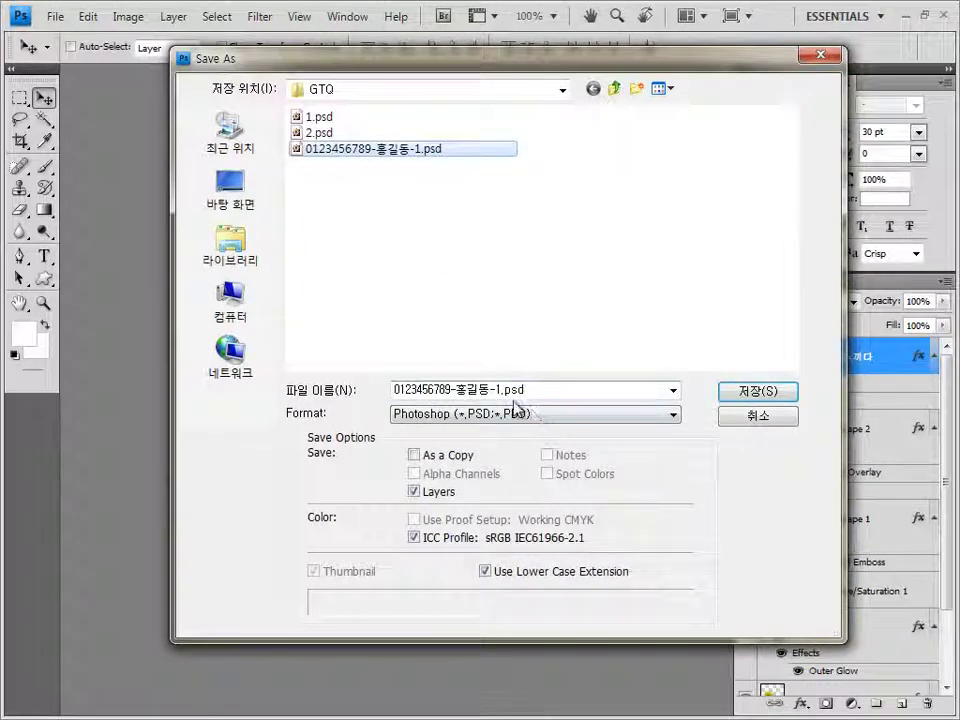
{"action": "left_click", "coordinate": [502, 392]}
{"action": "left_click", "coordinate": [498, 390]}
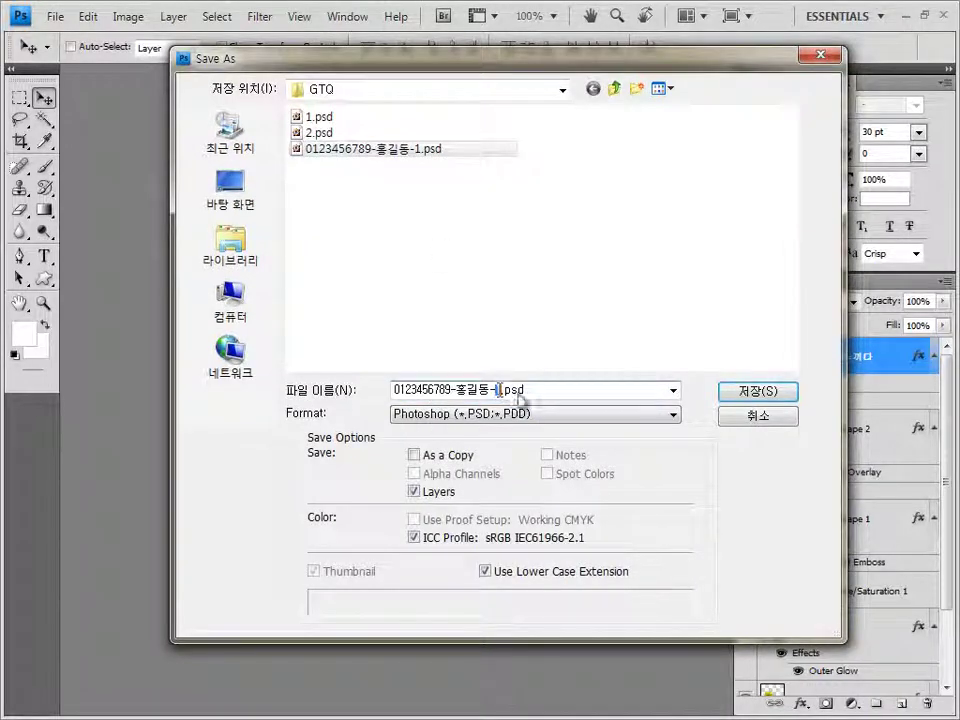
{"action": "type", "text": "2"}
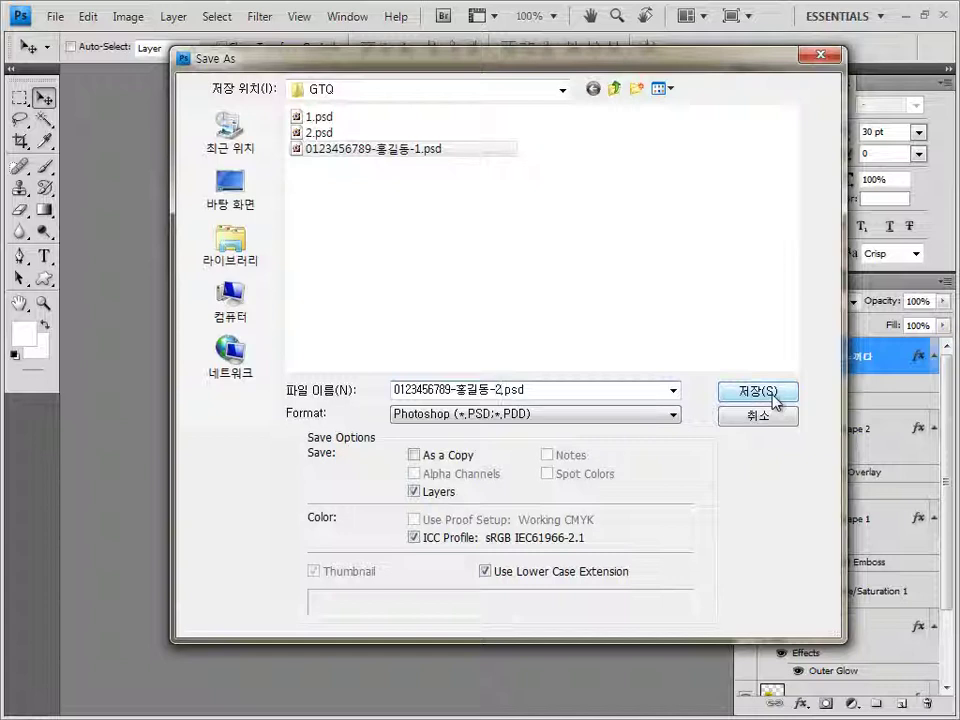
{"action": "left_click", "coordinate": [776, 394]}
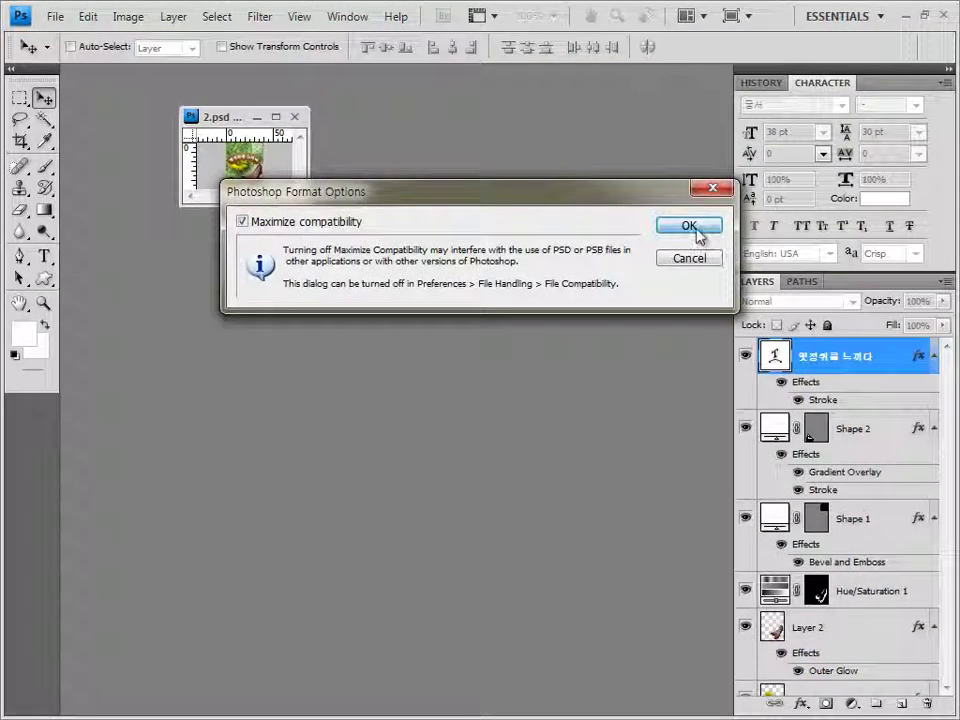
{"action": "left_click", "coordinate": [698, 232]}
{"action": "left_click", "coordinate": [296, 117]}
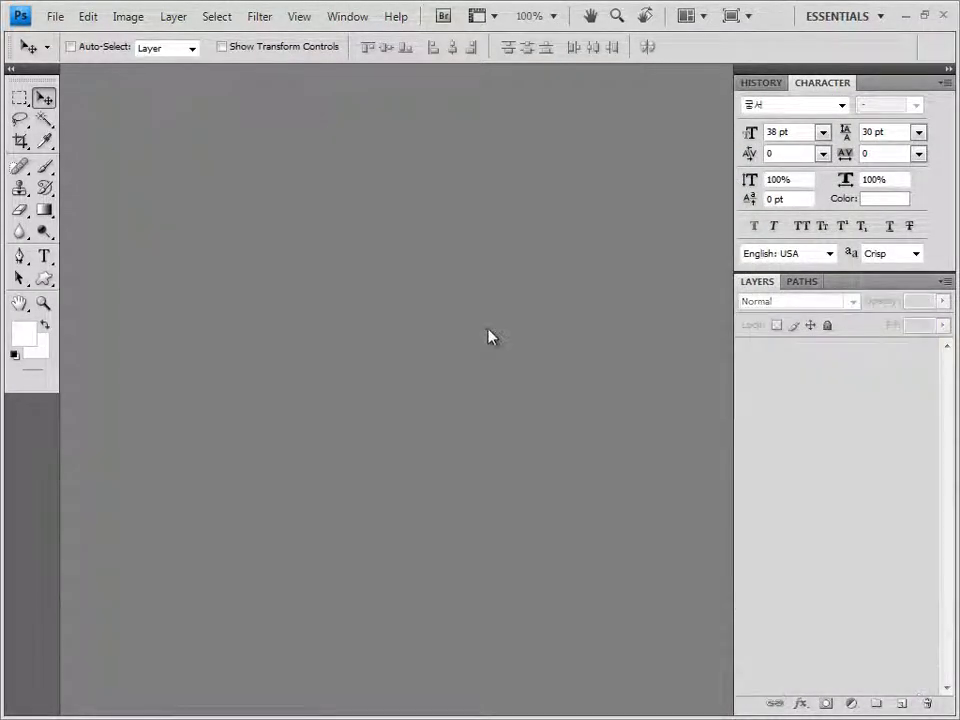
- Check the GTQ folder for the JPG and PSD submission files ending in -2 without opening them
{"action": "key", "text": "ctrl+o"}
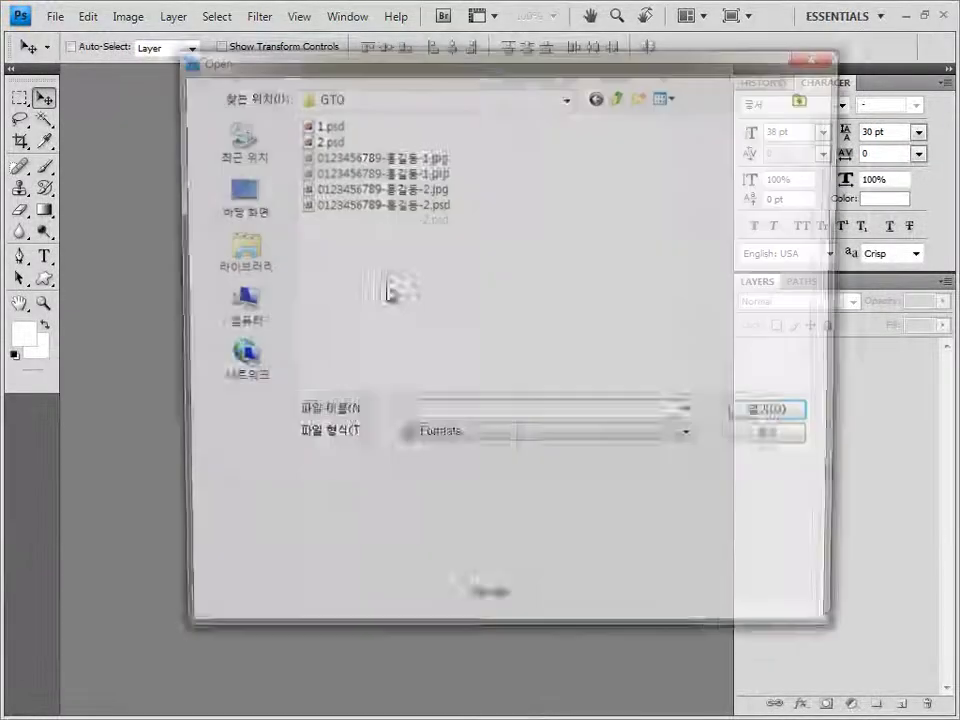
{"action": "left_click_drag", "start_coordinate": [482, 240], "coordinate": [405, 186]}
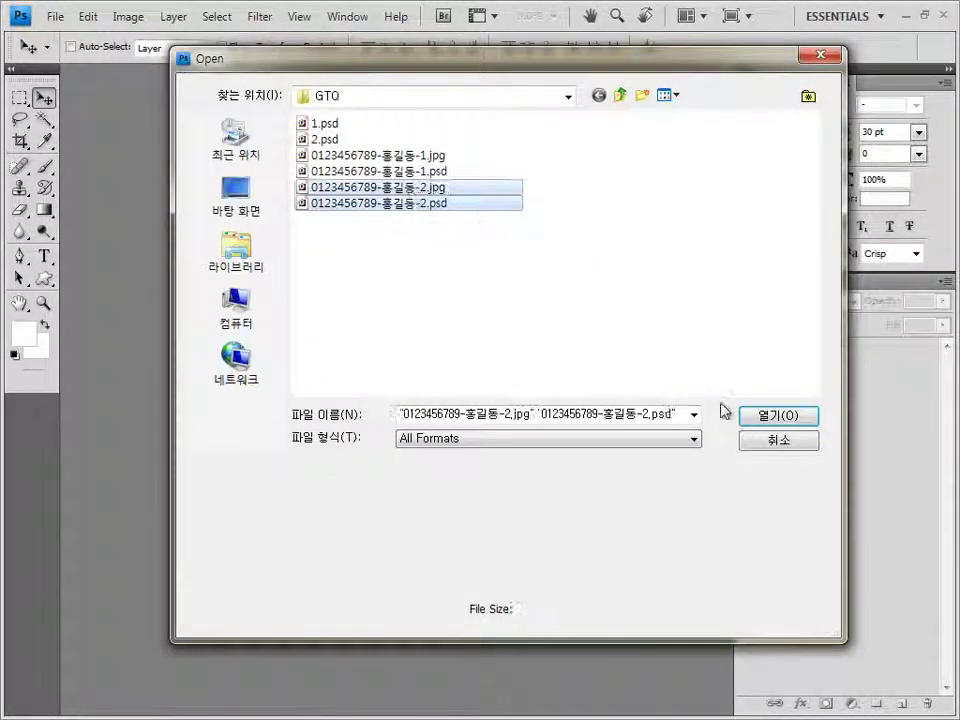
{"action": "left_click", "coordinate": [795, 441]}
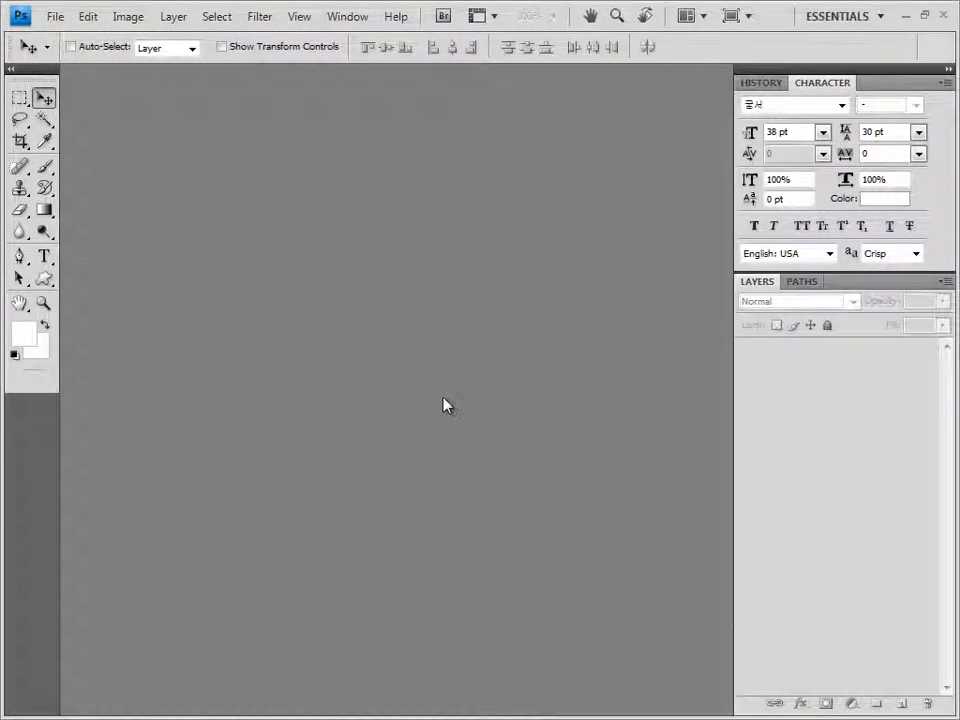